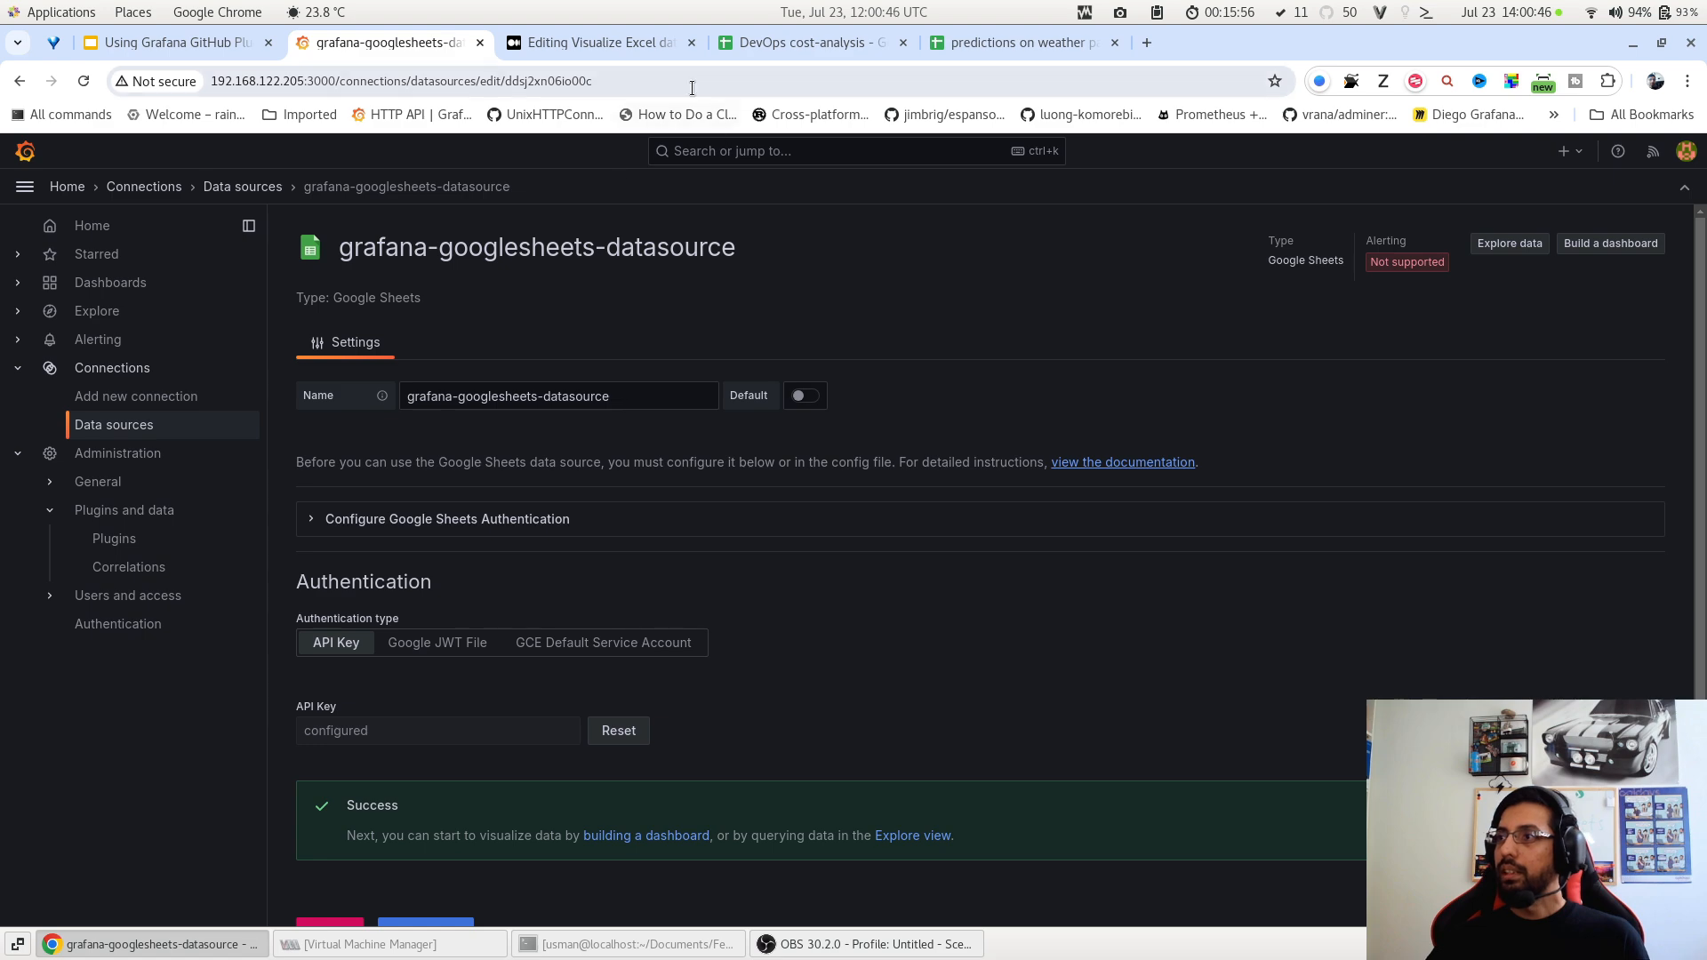
# Copy the weather predictions spreadsheet ID from the Google Sheets URL, then return to Grafana.
pyautogui.click(1009, 43)
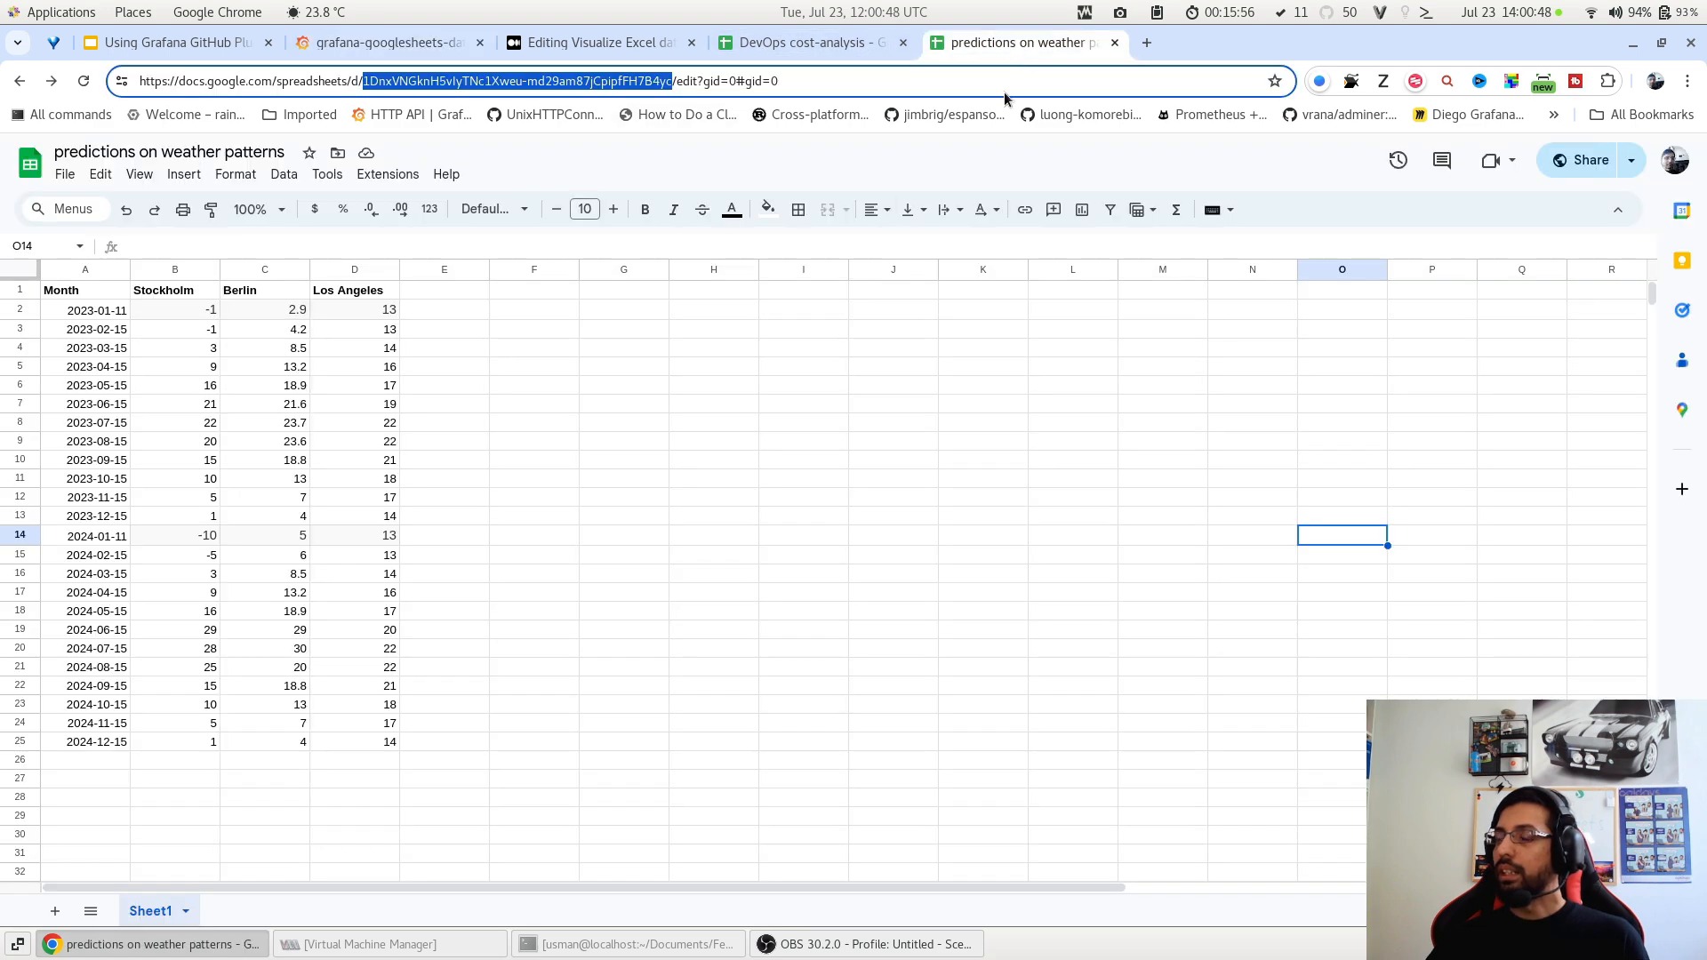
pyautogui.click(268, 407)
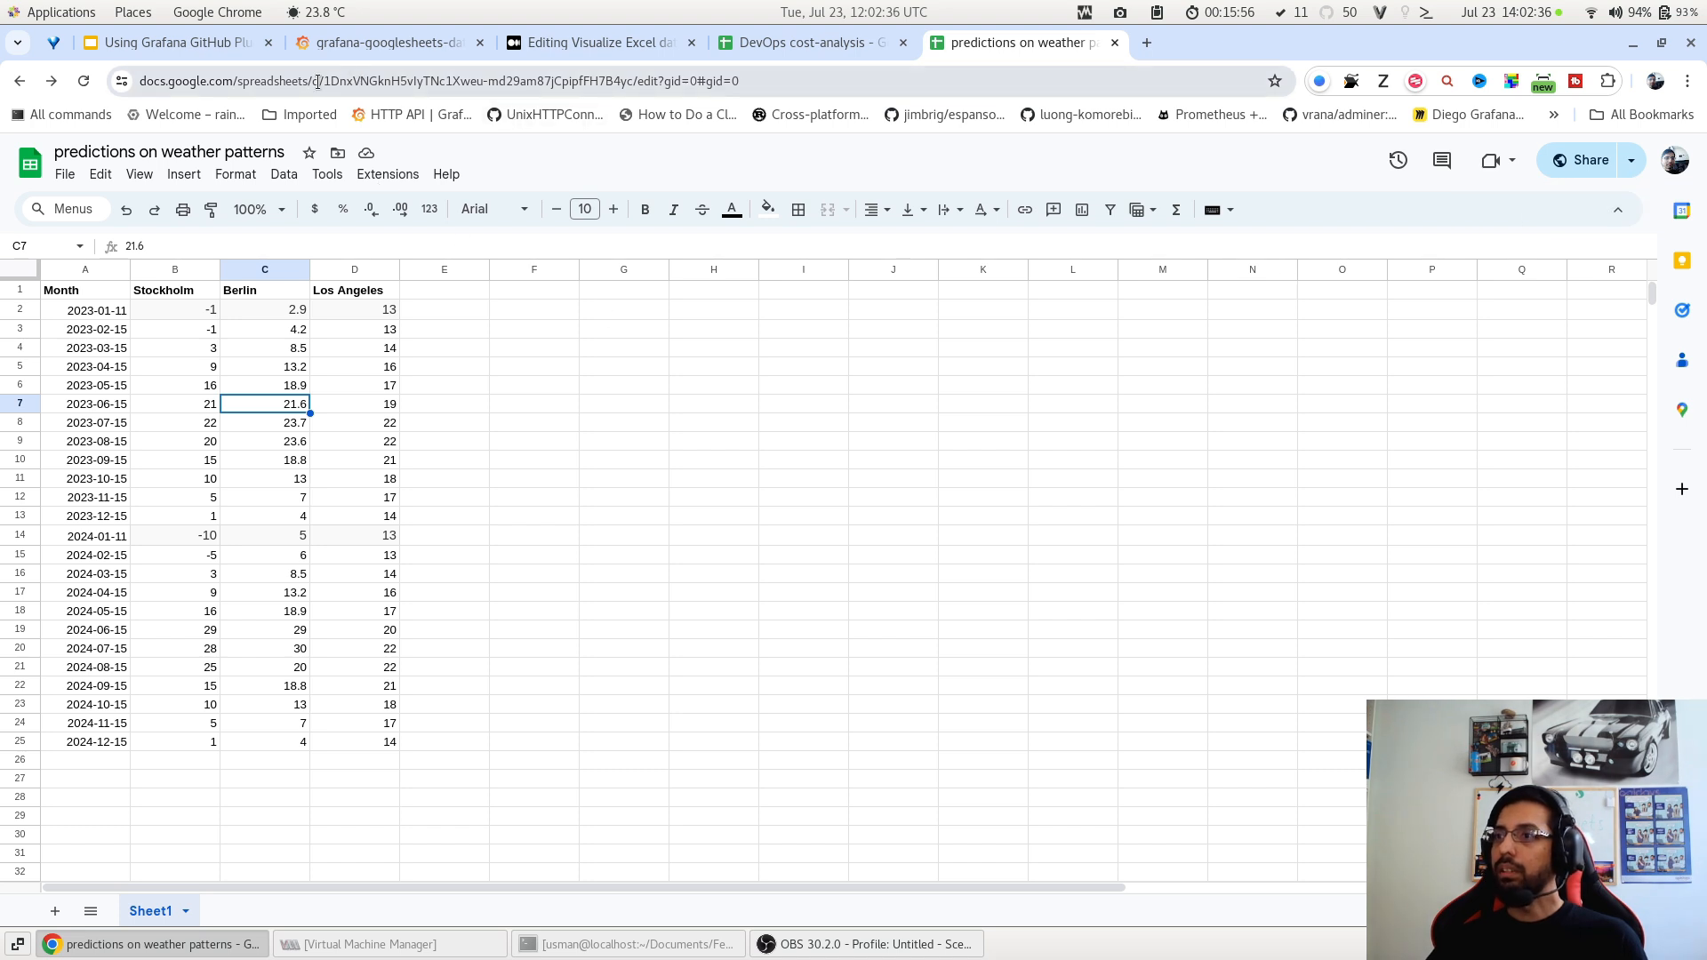
pyautogui.moveTo(328, 82); pyautogui.dragTo(633, 89)
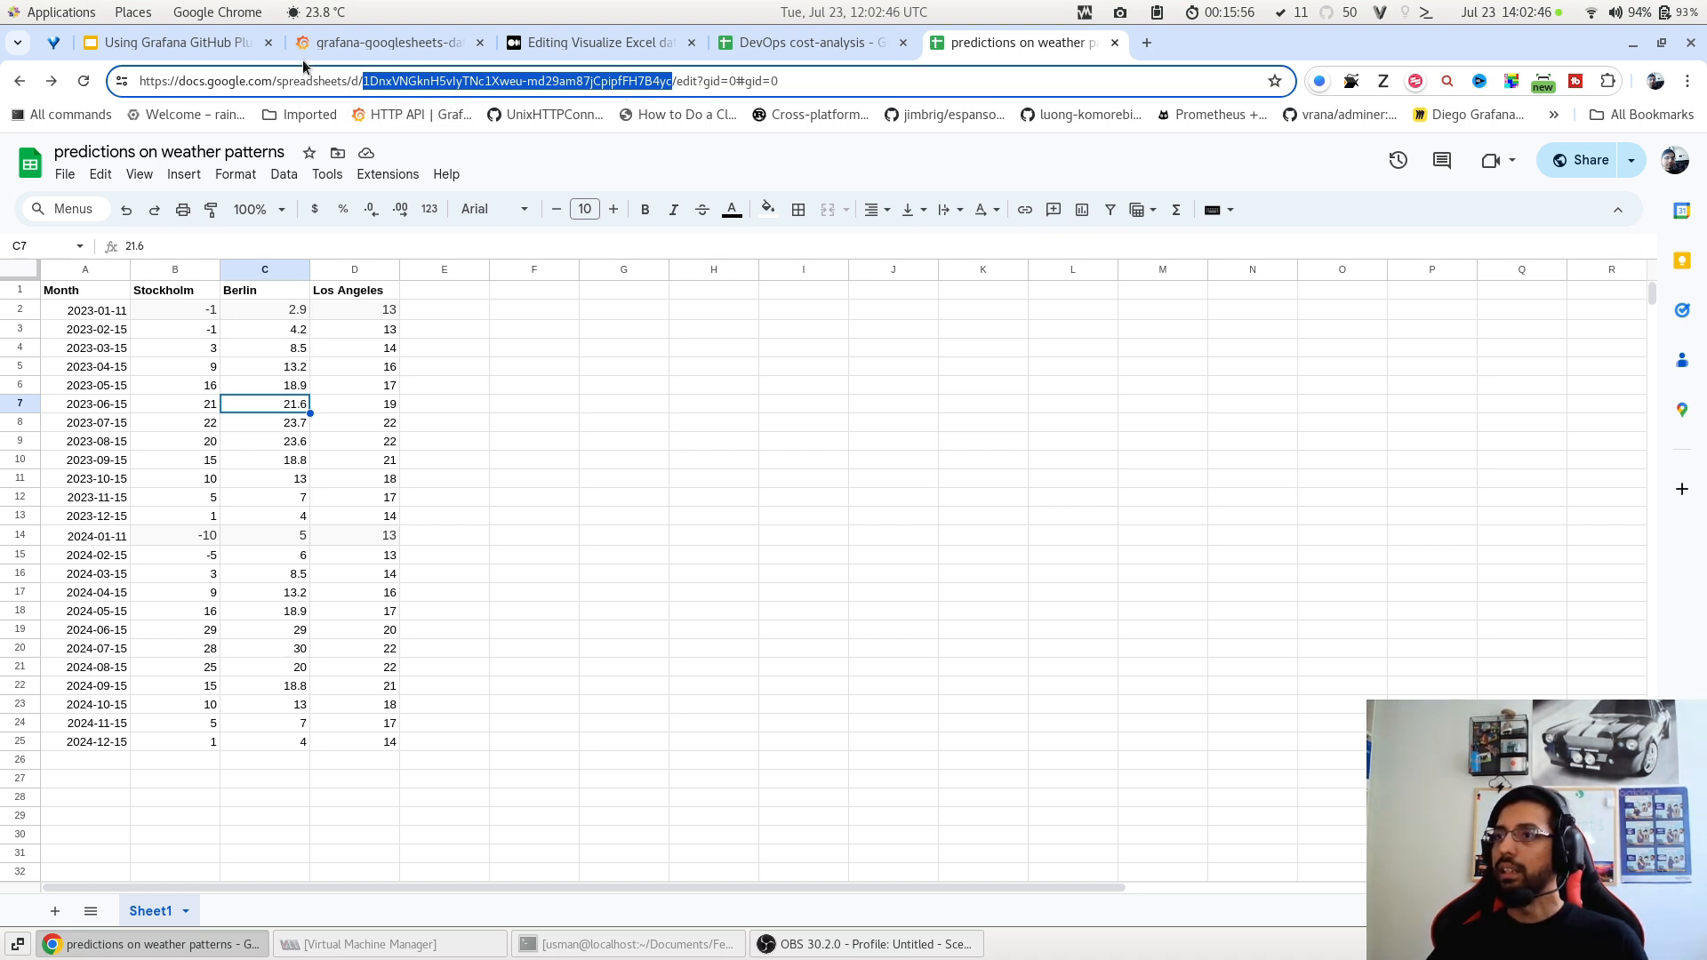
pyautogui.click(326, 53)
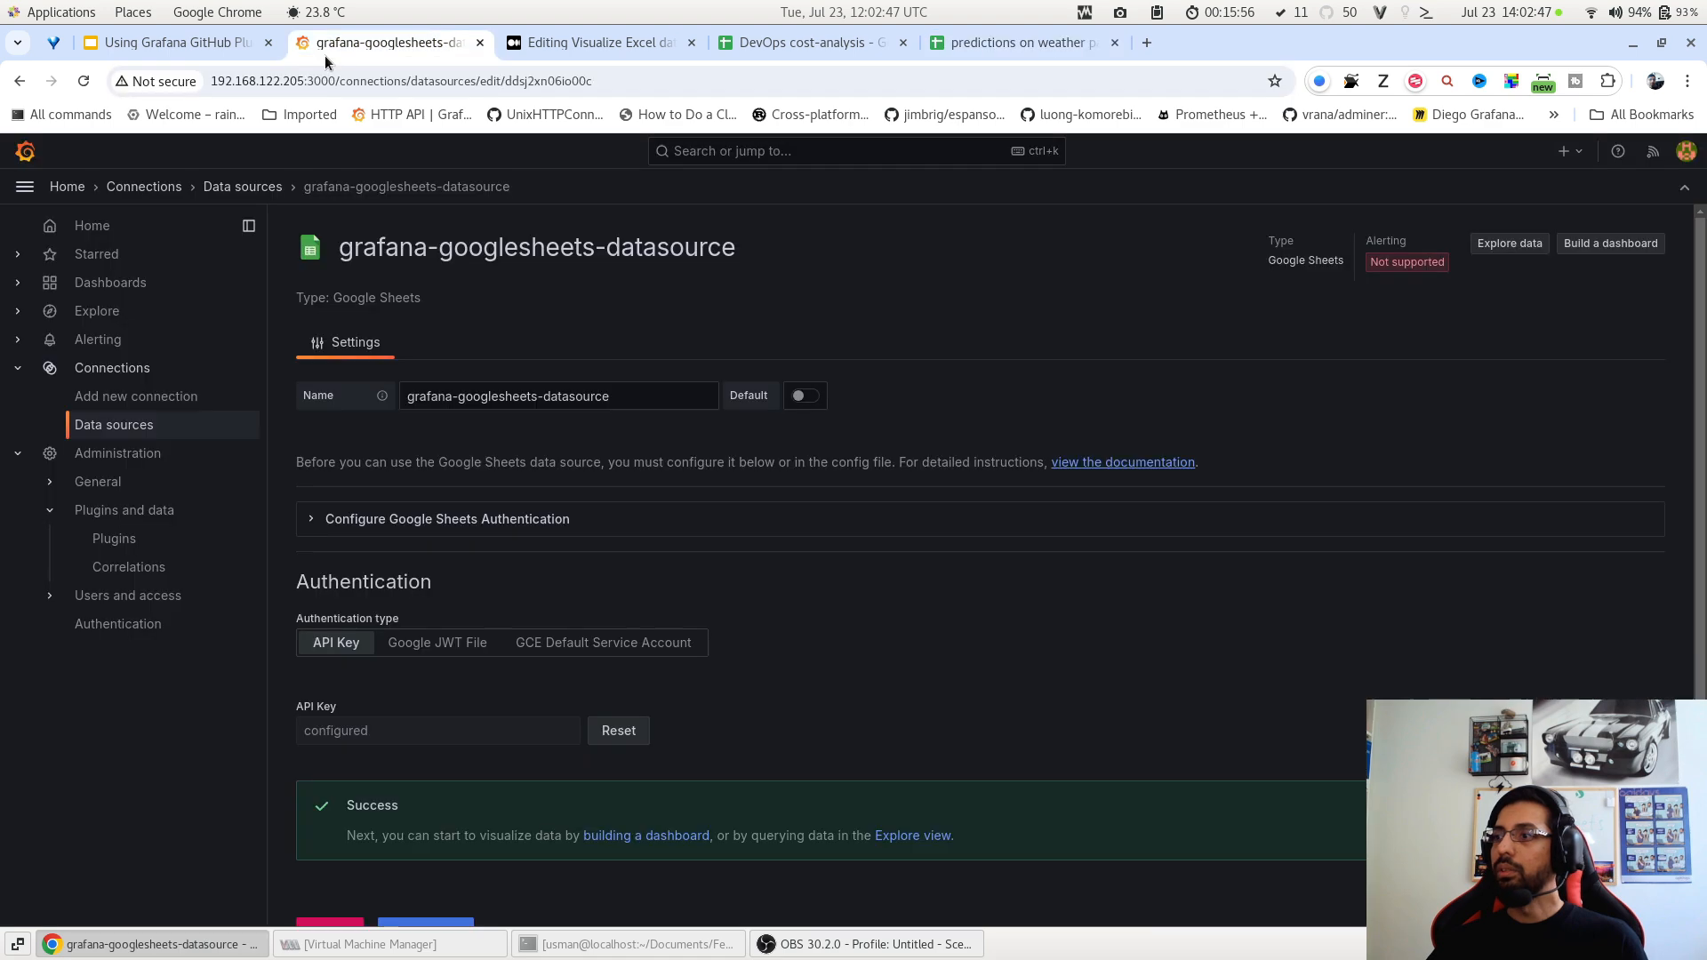
# Create a new dashboard and add its first visualization.
pyautogui.click(132, 282)
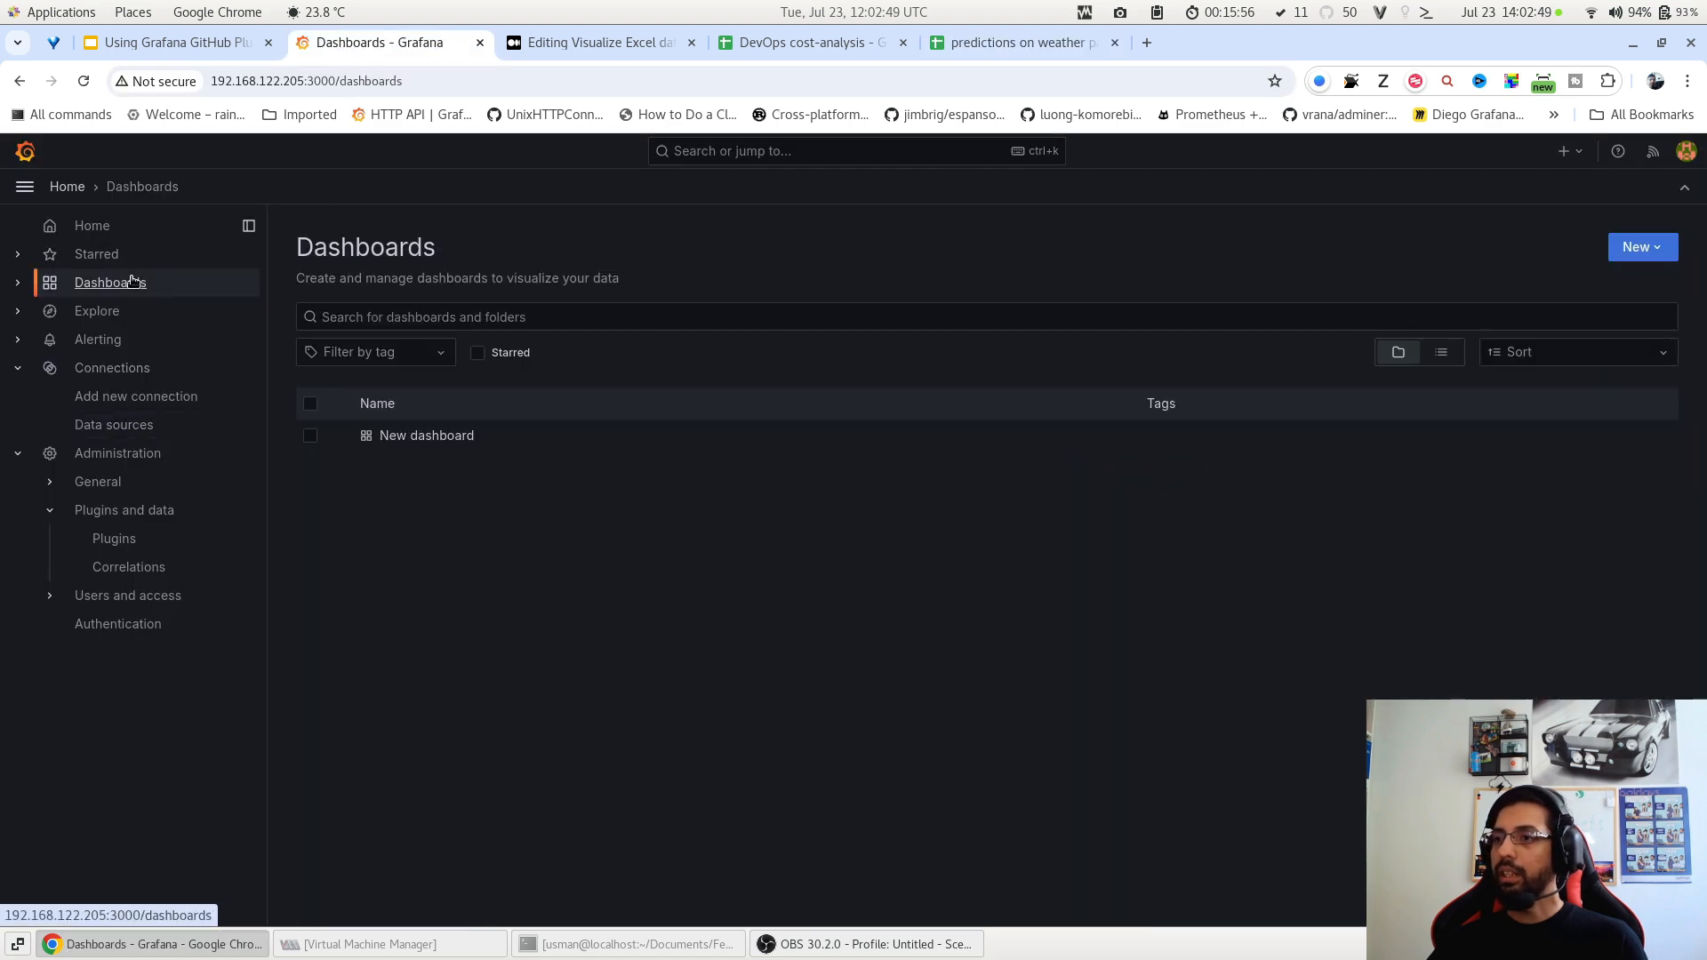
pyautogui.click(1627, 256)
pyautogui.click(1636, 284)
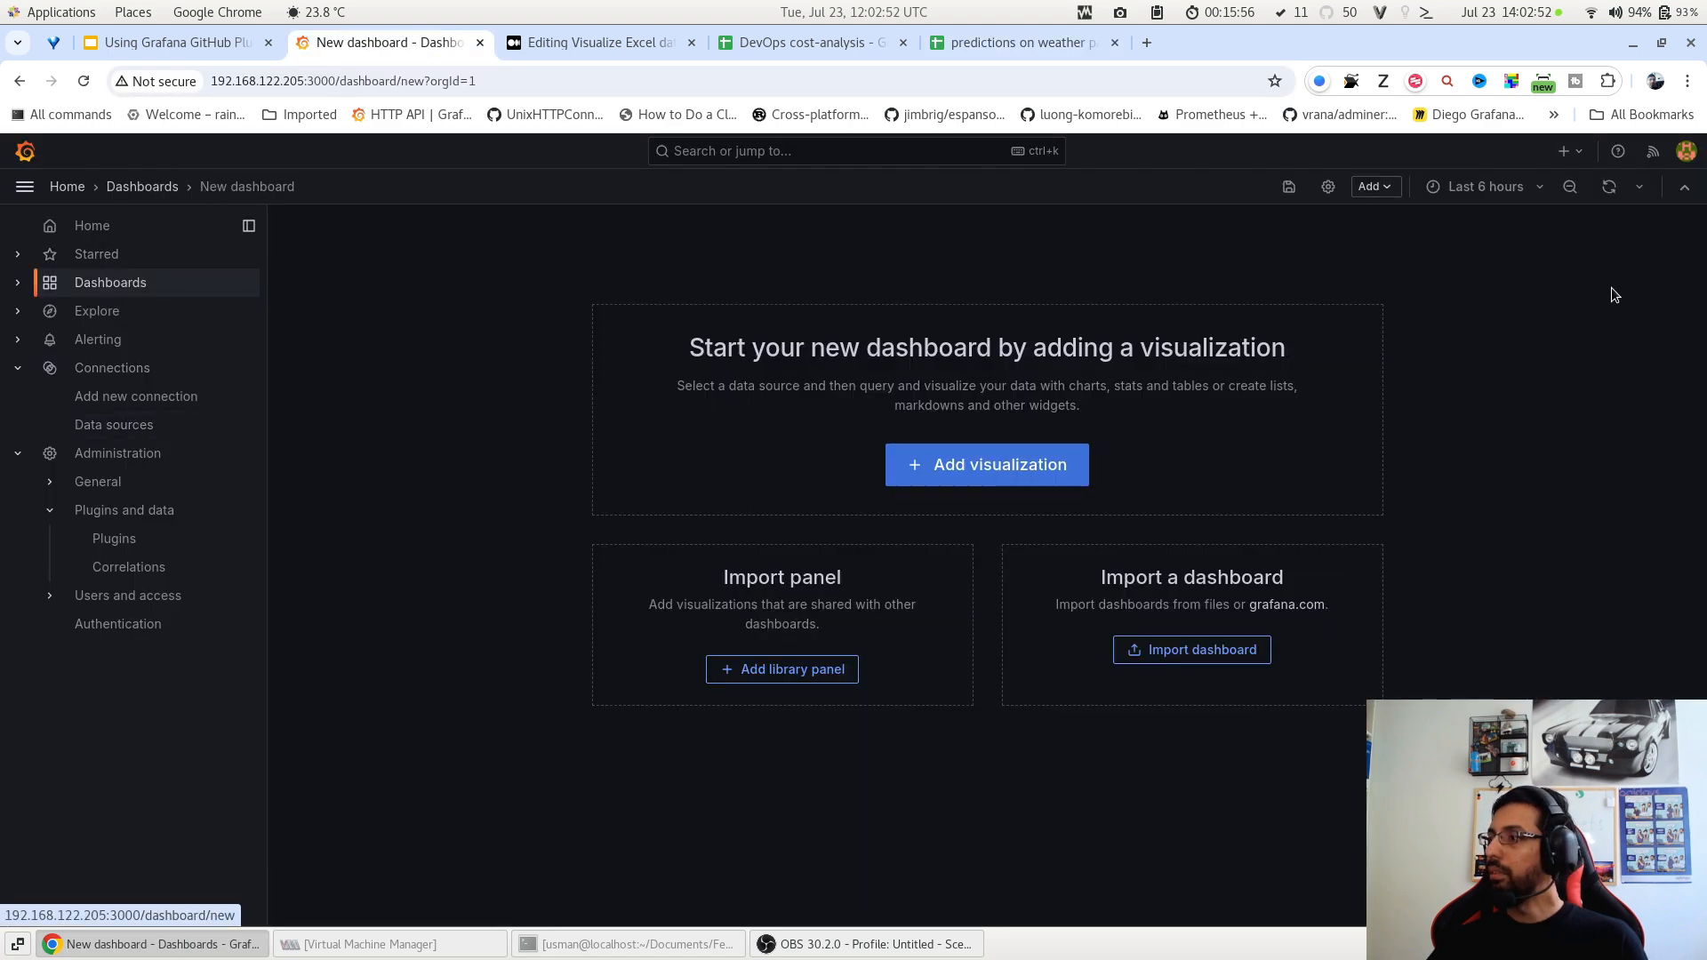
pyautogui.click(1032, 470)
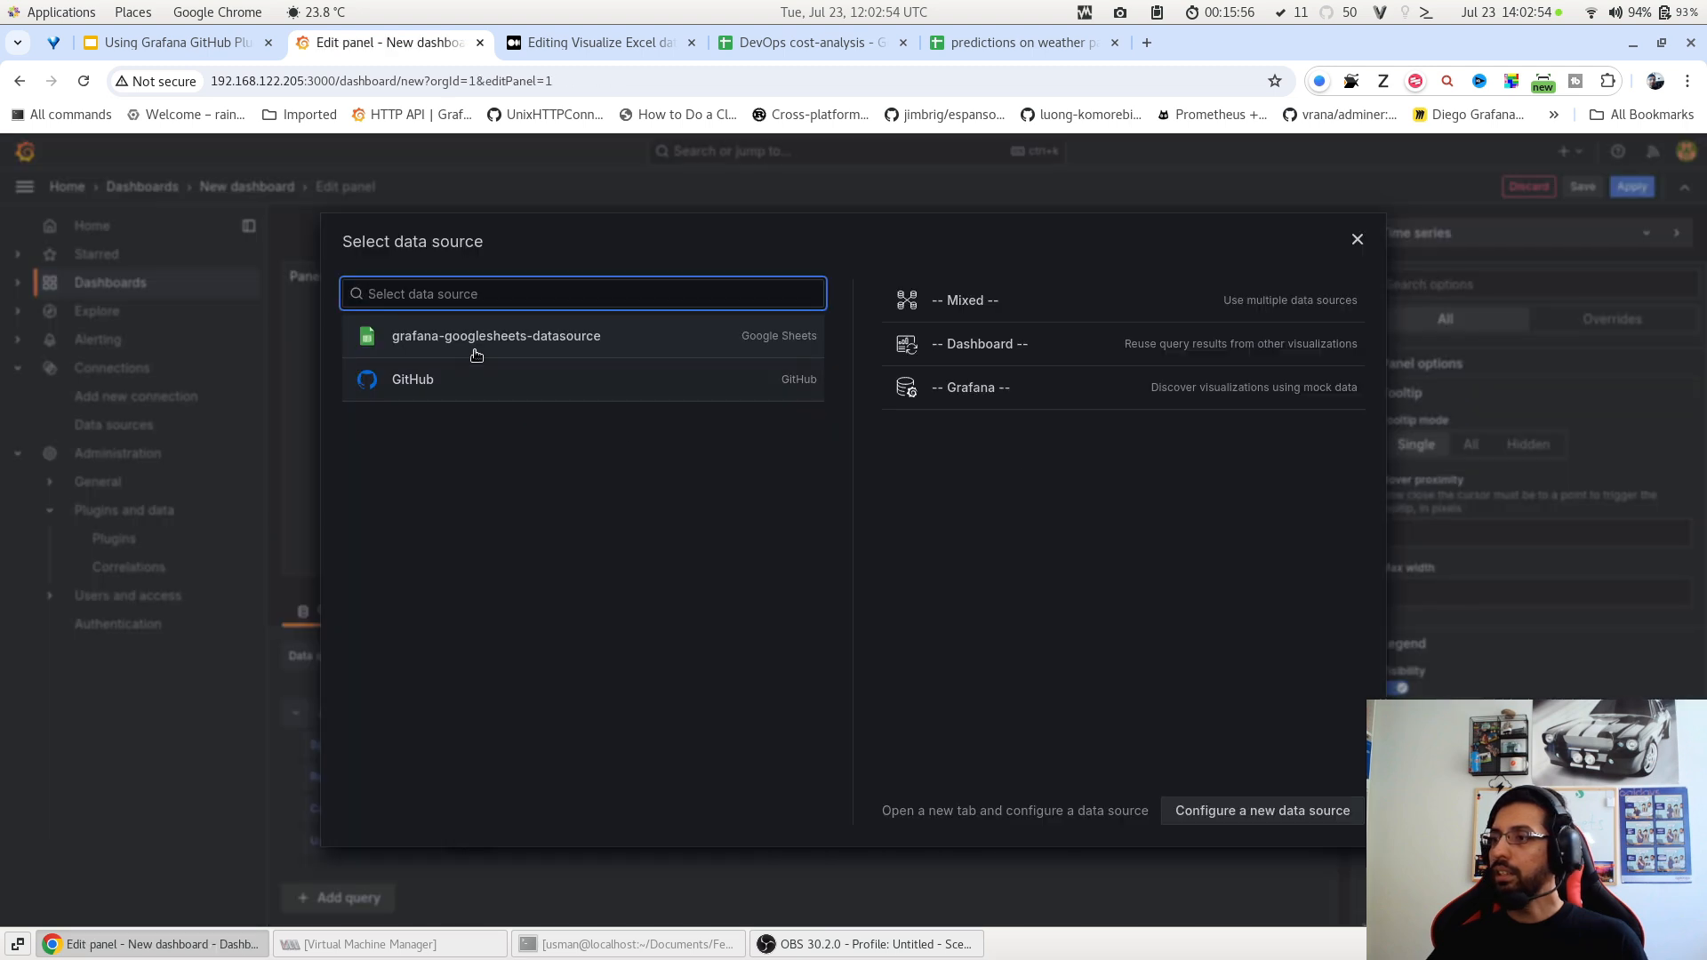
# Query the Google Sheets data source with the pasted spreadsheet ID.
pyautogui.click(589, 338)
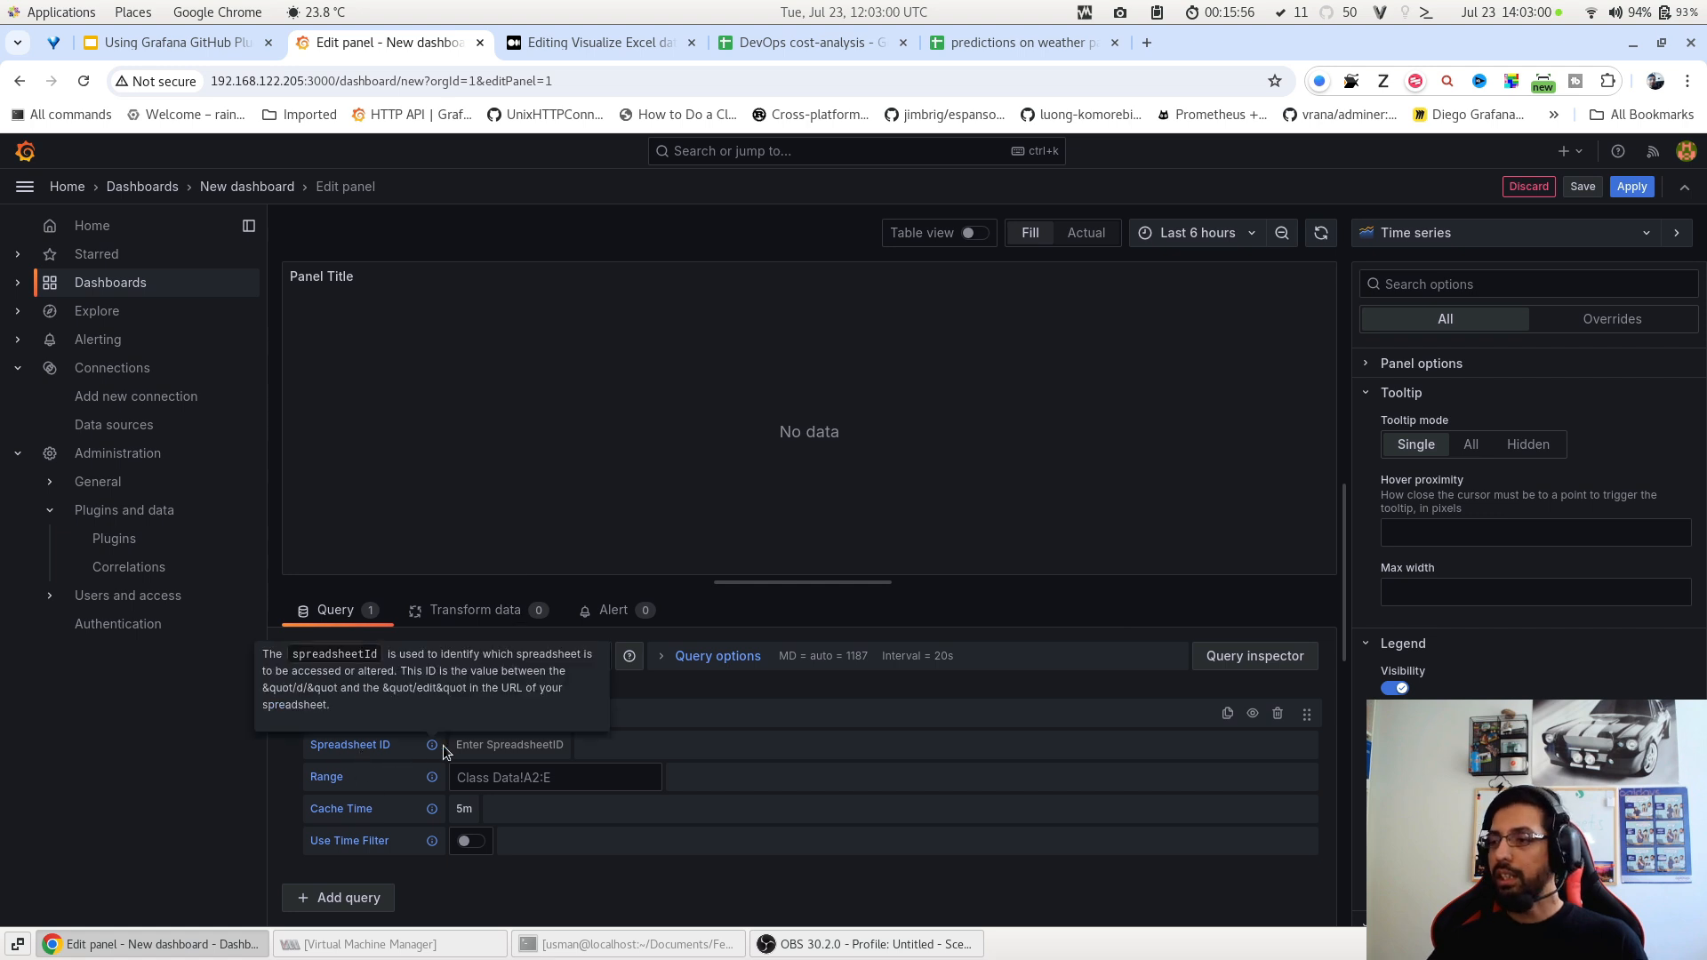
pyautogui.click(495, 747)
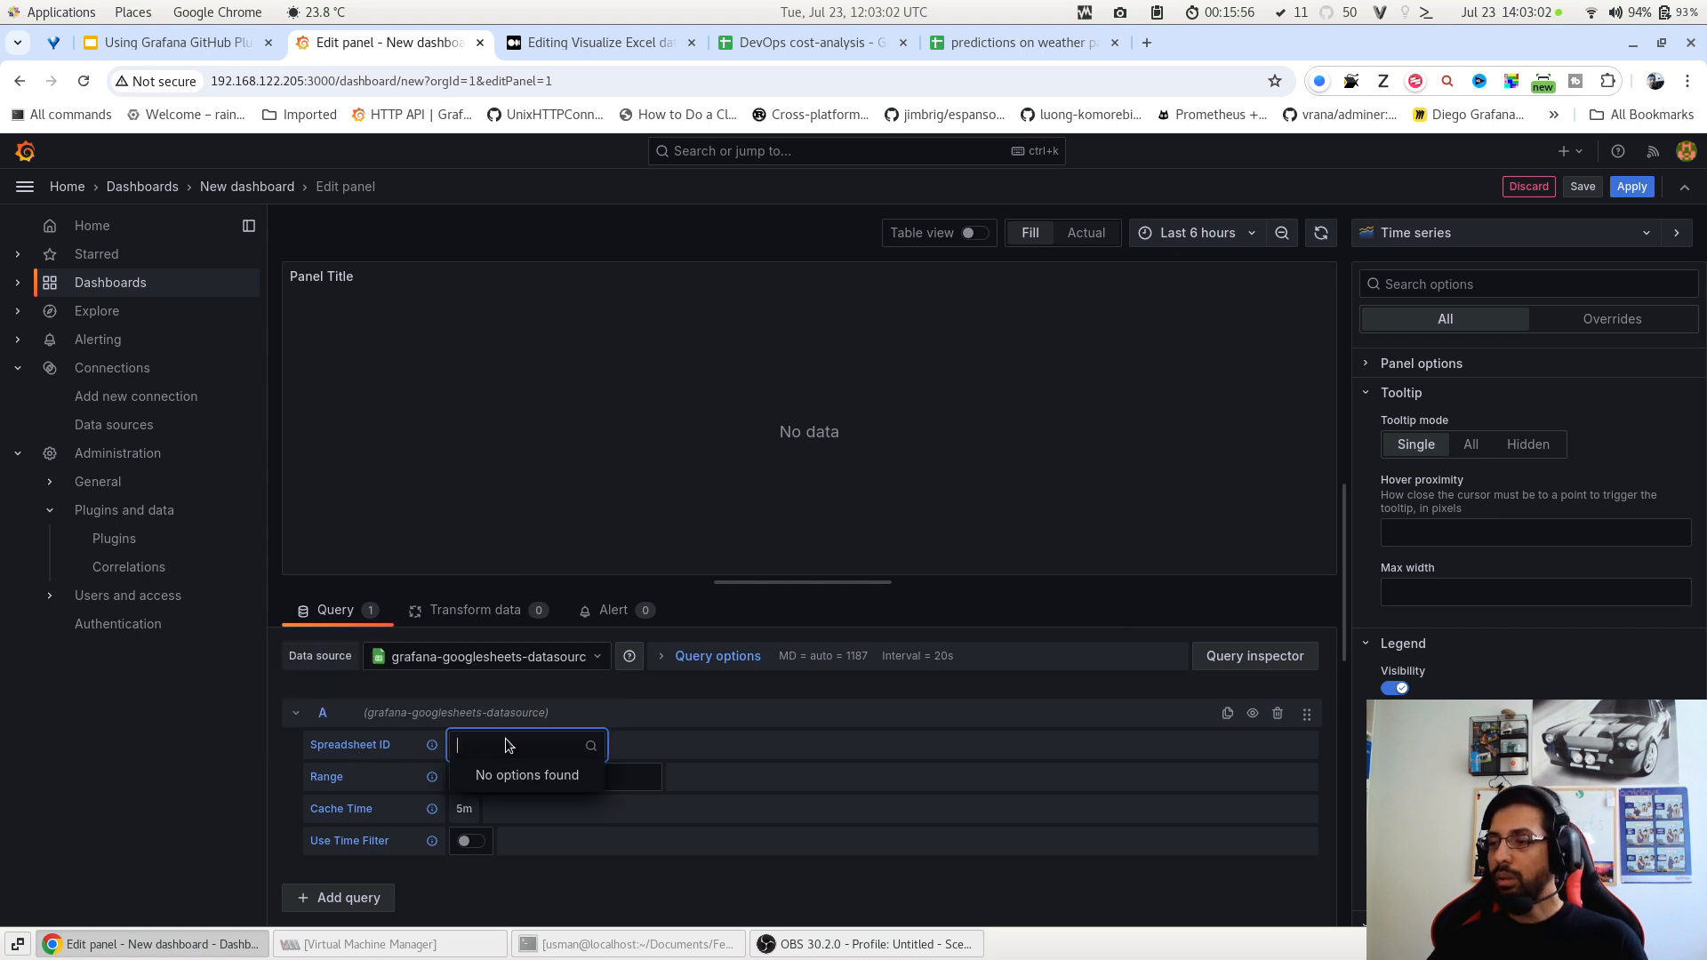
pyautogui.press('Return')
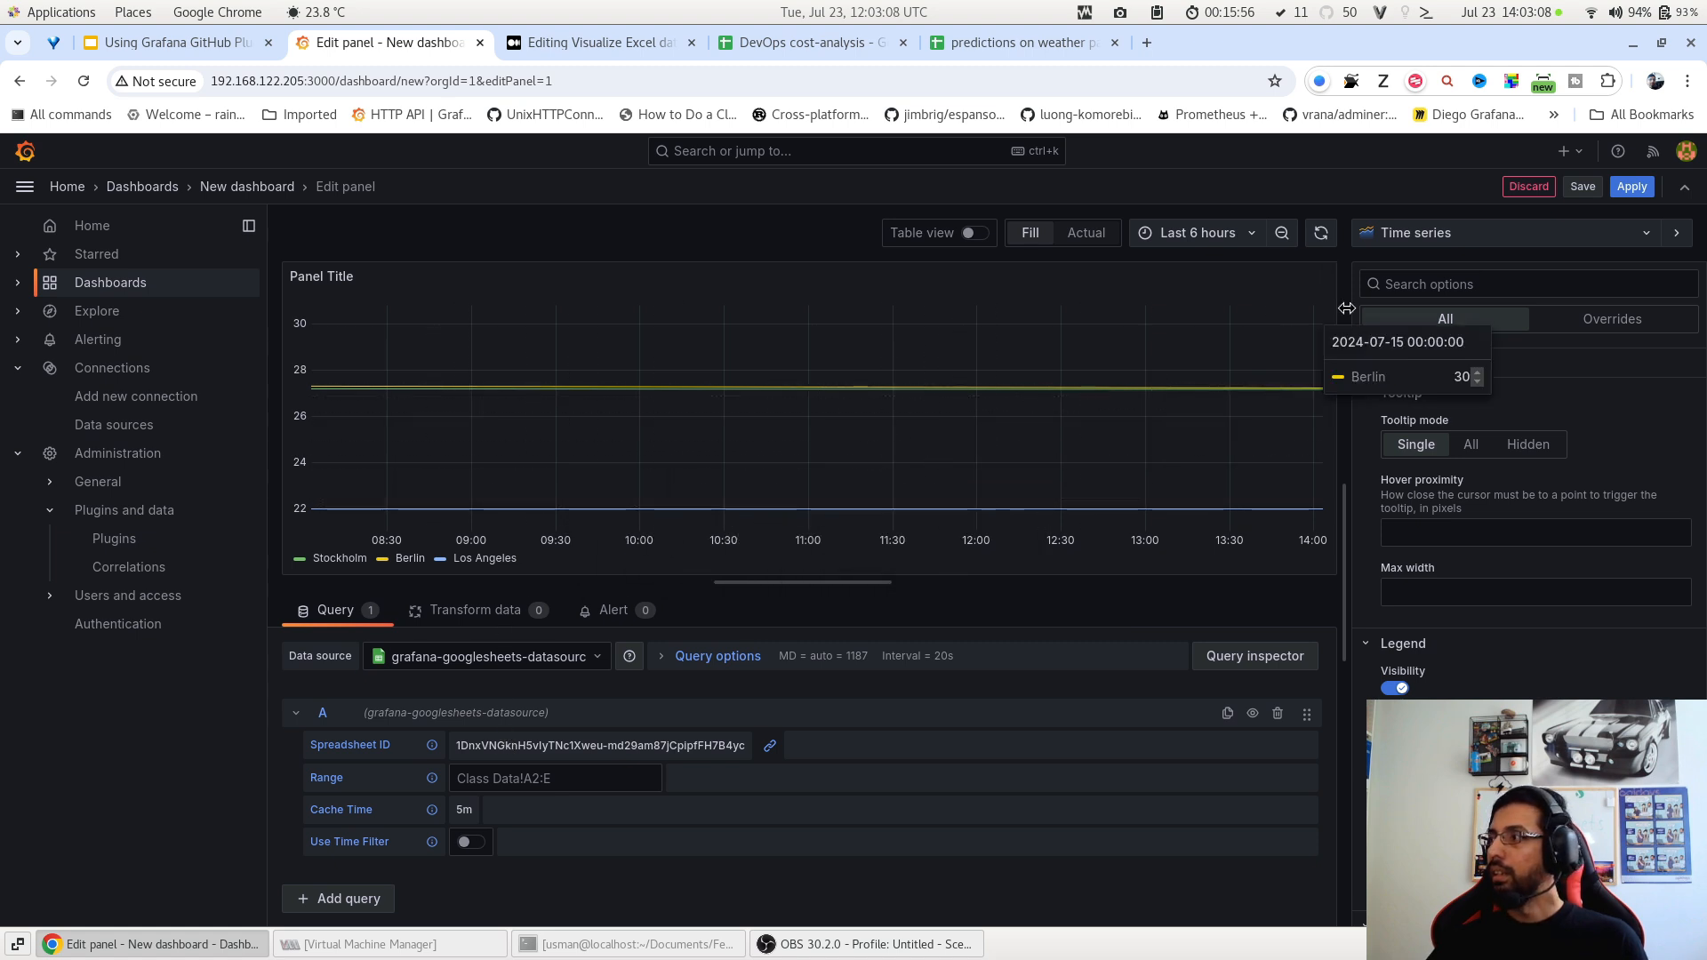
# Set the time range to Last 2 years, then zoom to 2023-01 through 2024-07.
pyautogui.click(1226, 233)
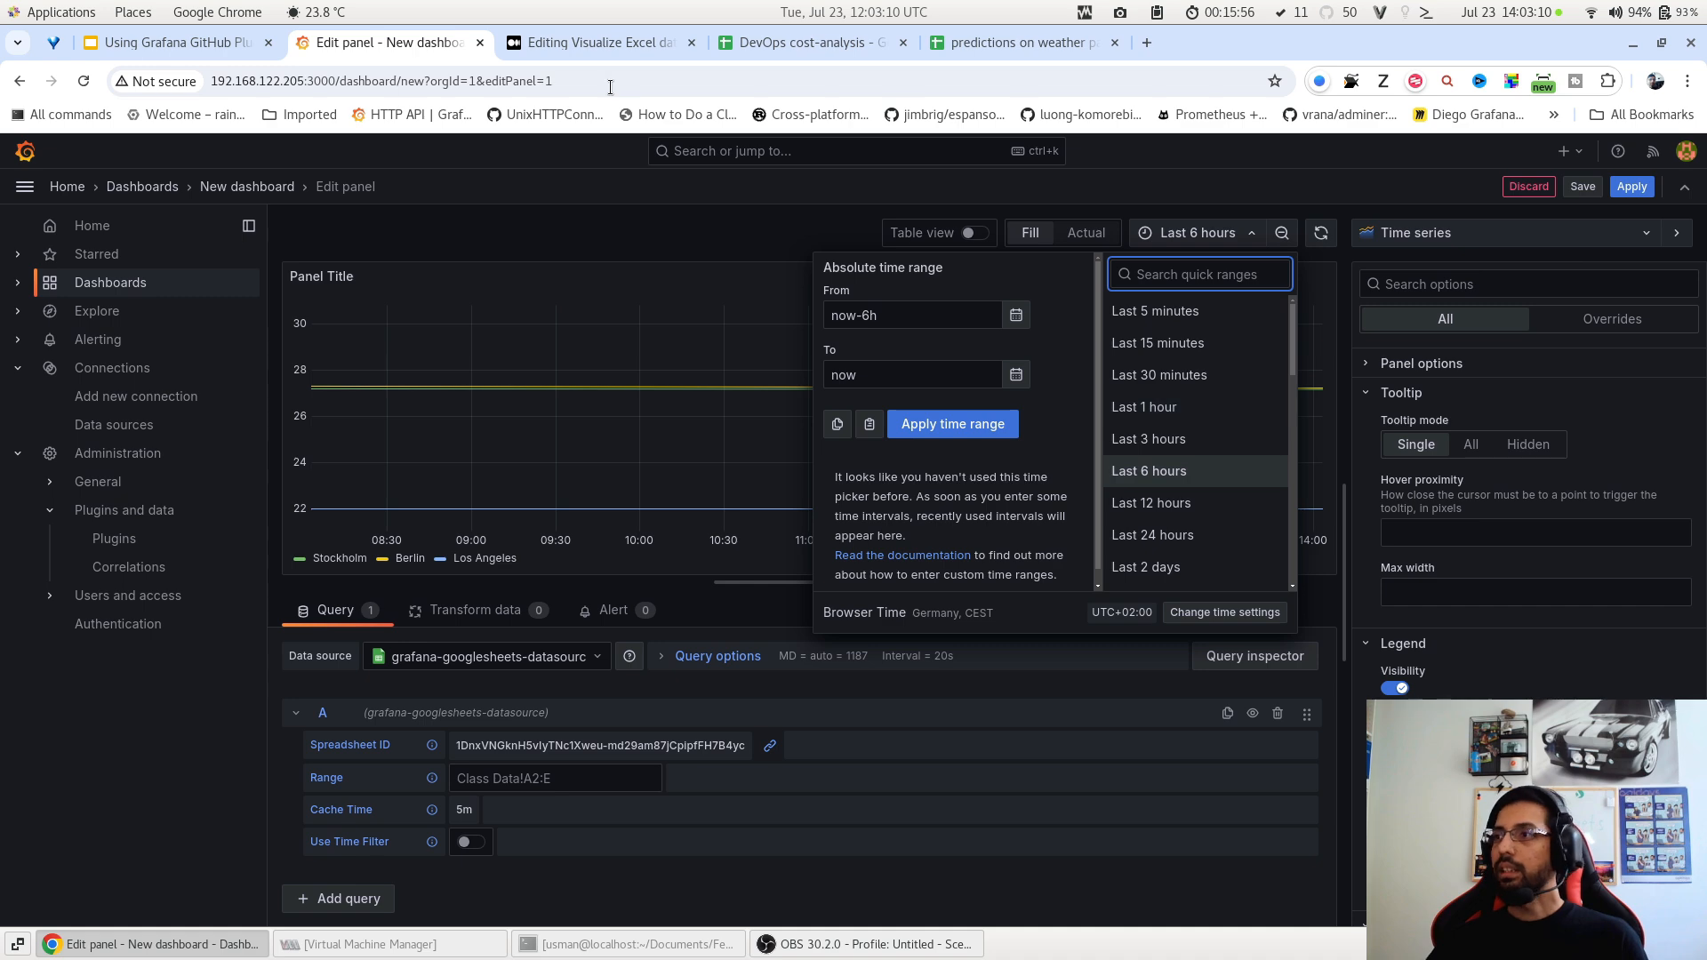
pyautogui.click(1015, 52)
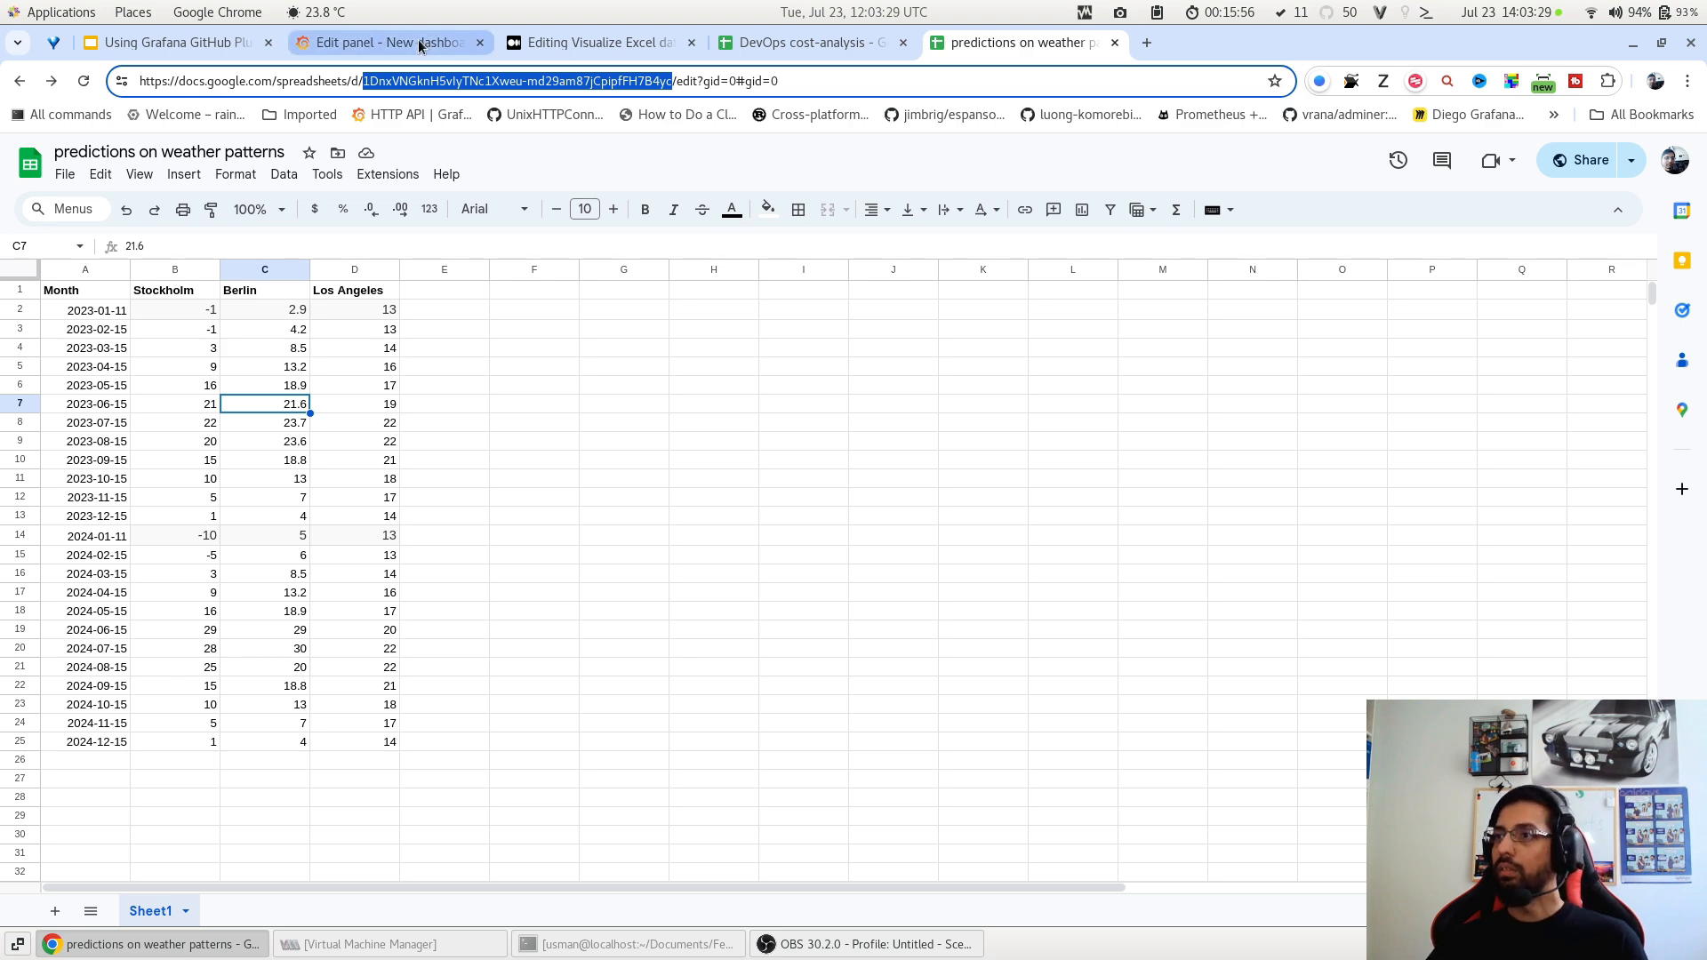
pyautogui.click(453, 46)
pyautogui.scroll(-4, 1225, 435)
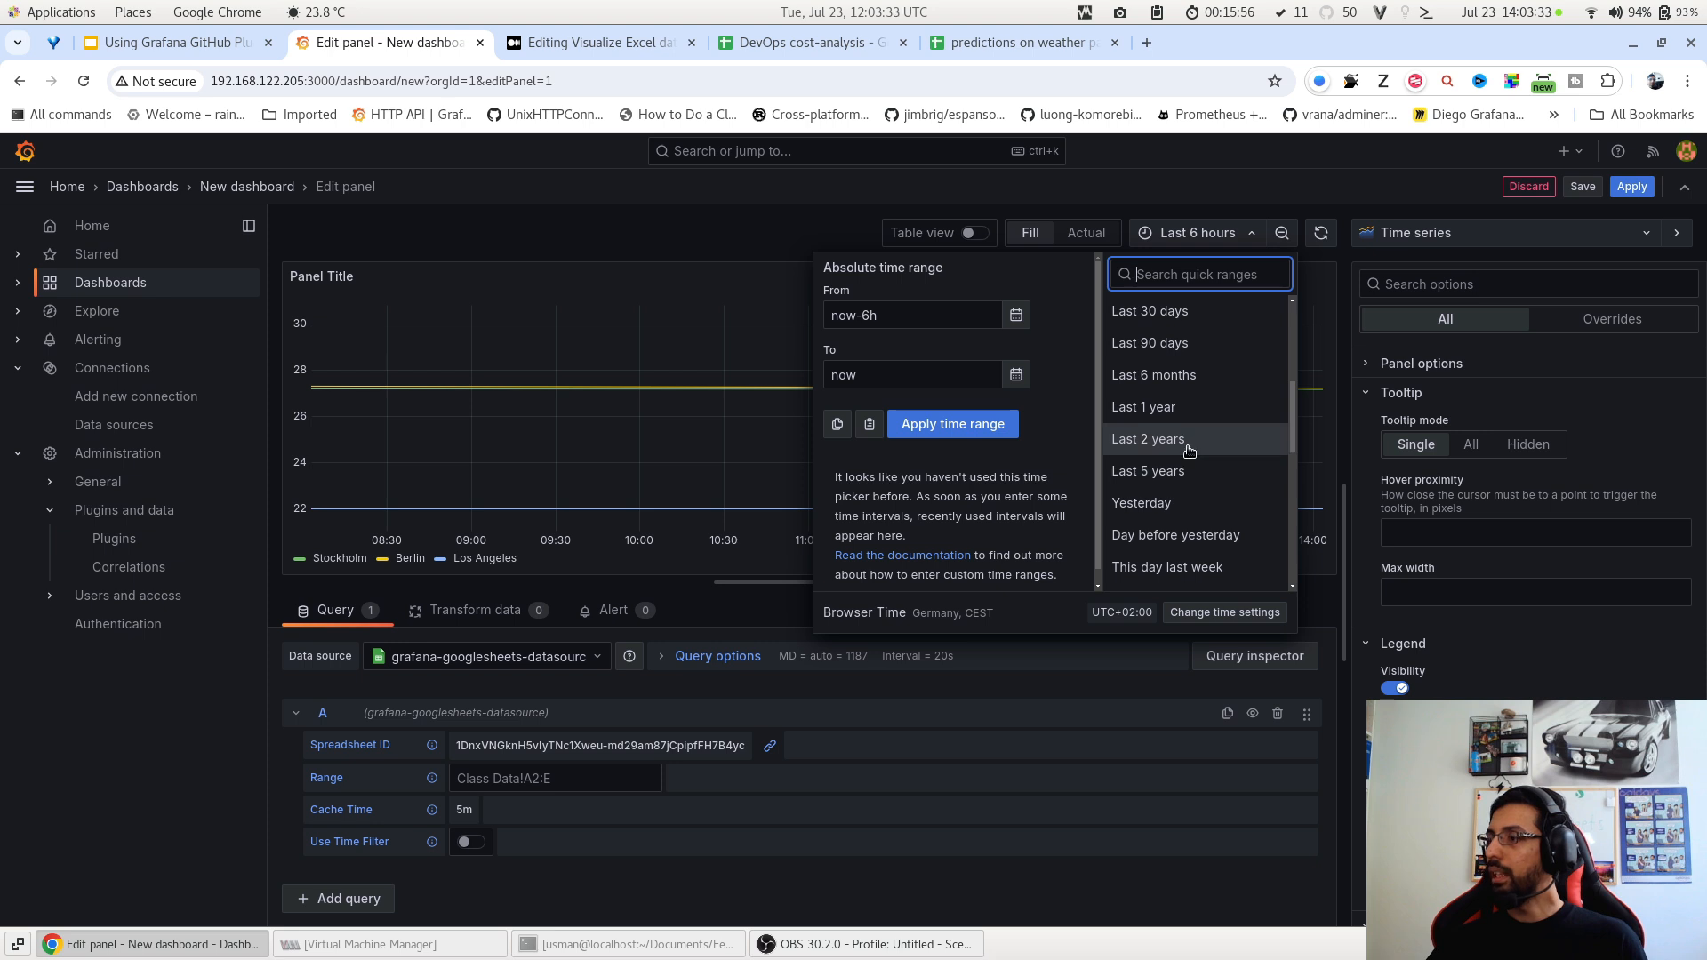
pyautogui.click(1175, 439)
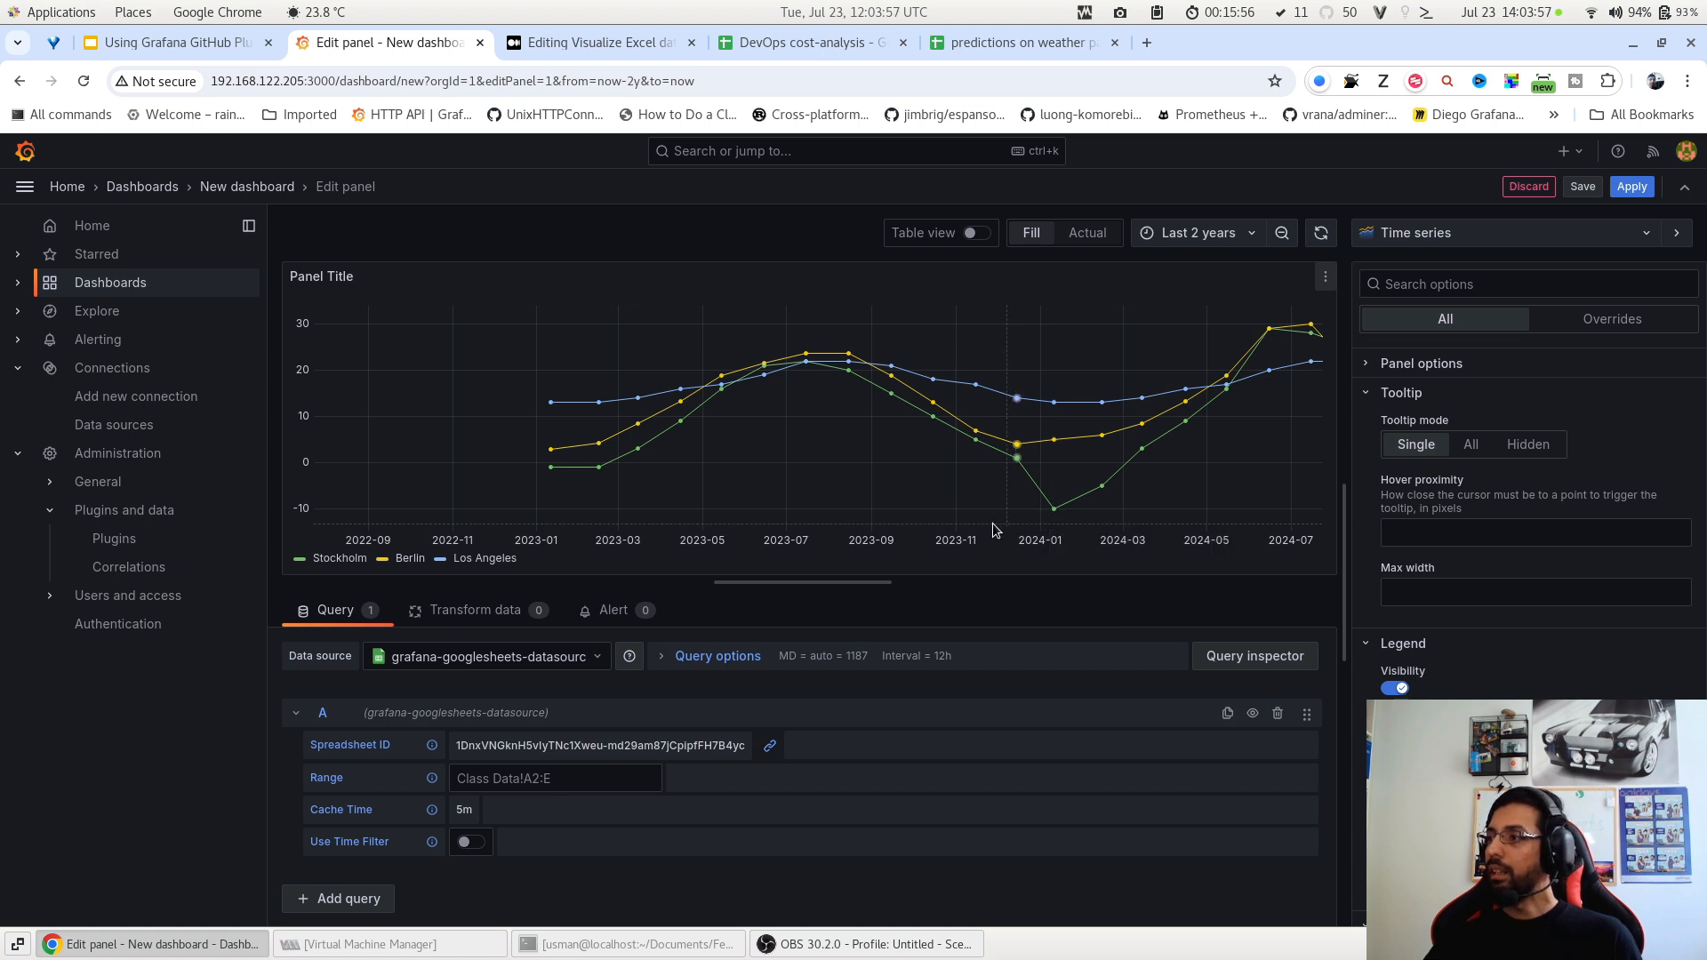
pyautogui.moveTo(539, 360)
pyautogui.mouseDown()
pyautogui.moveTo(1005, 360)
pyautogui.moveTo(1326, 336)
pyautogui.mouseUp()
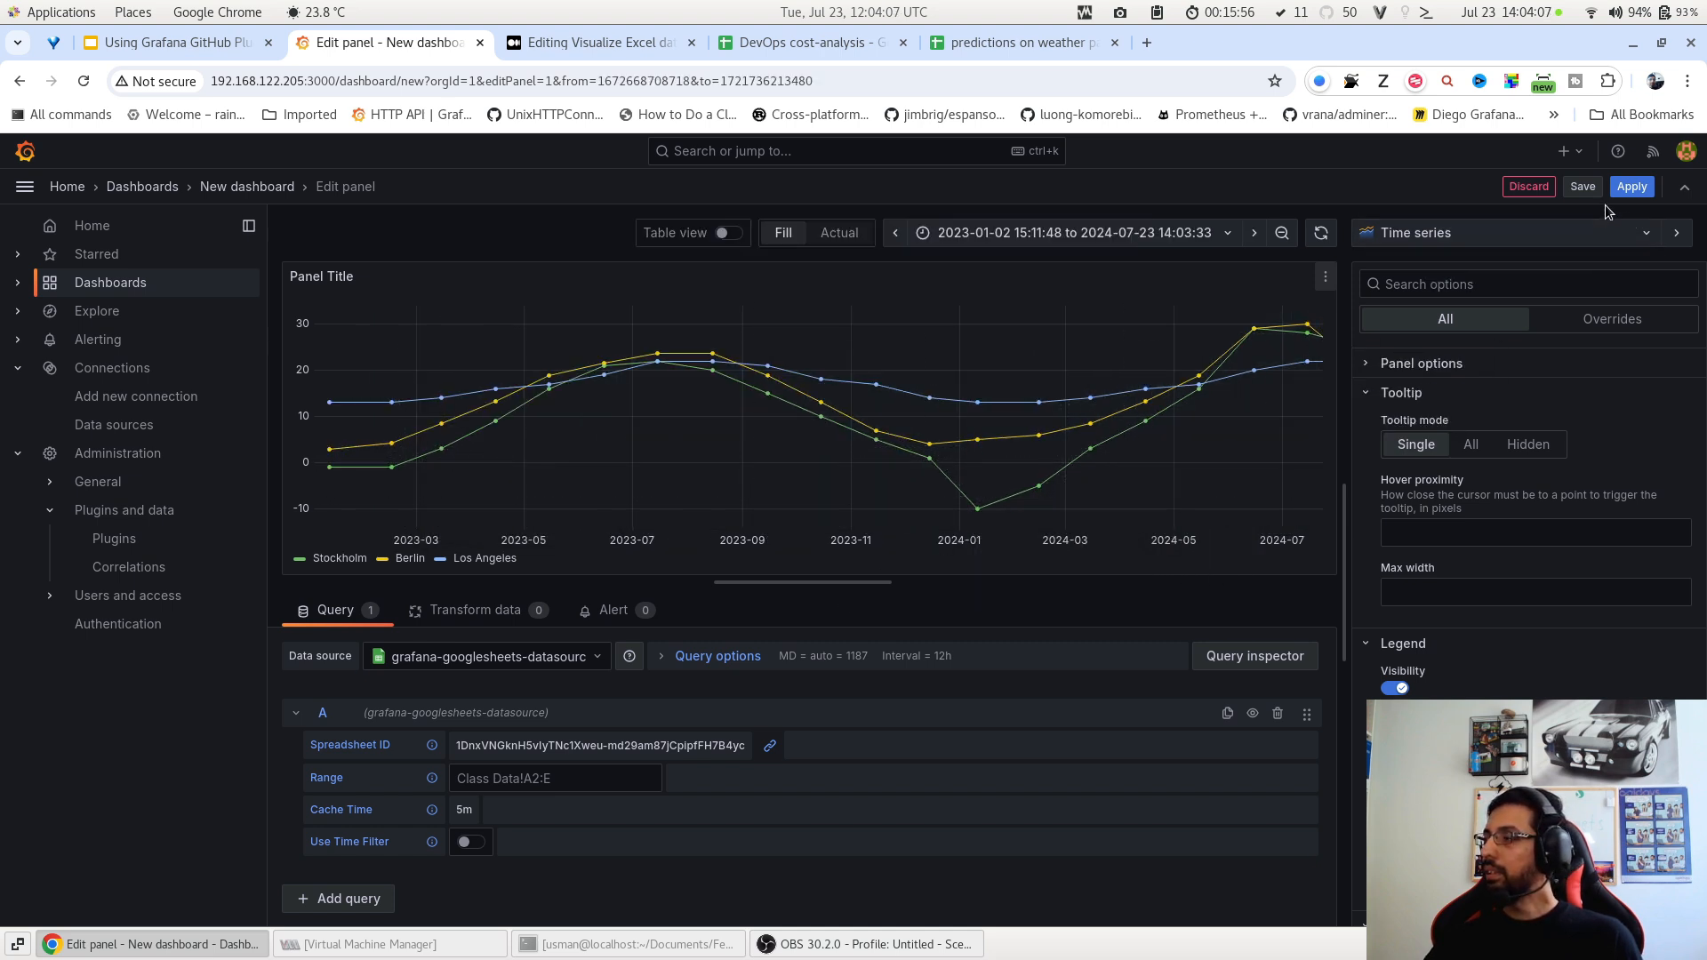
# Apply the panel and save the dashboard with the title 'Weather predictions'.
pyautogui.click(1632, 186)
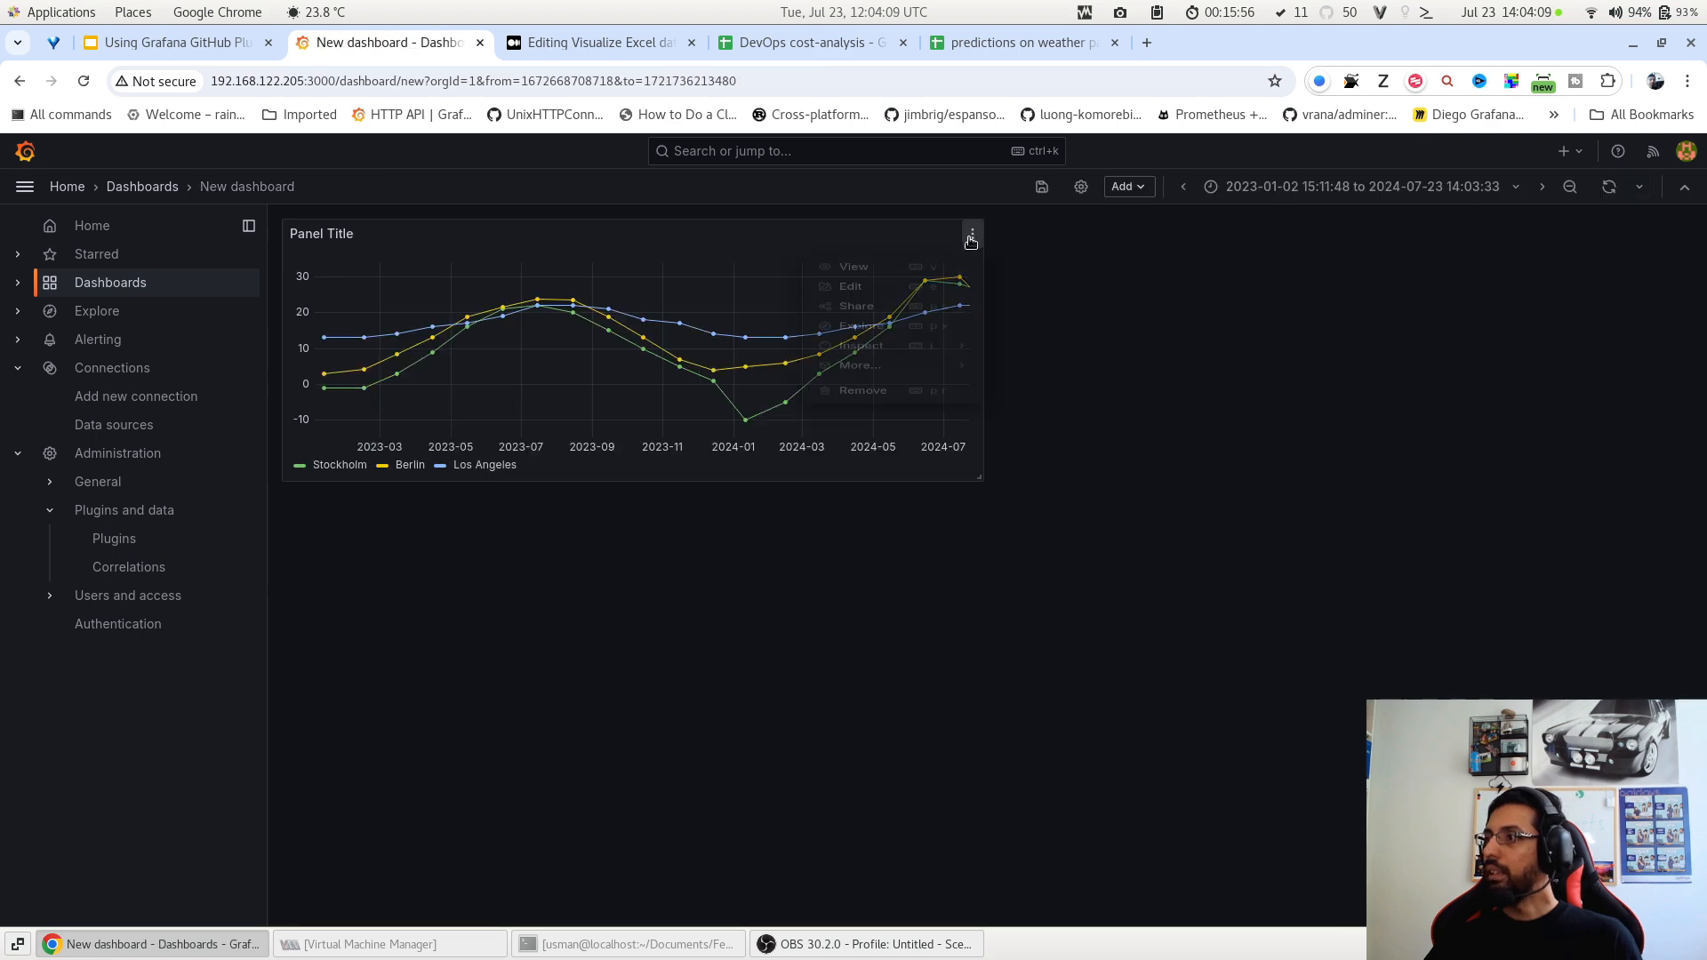
pyautogui.click(972, 233)
pyautogui.click(950, 301)
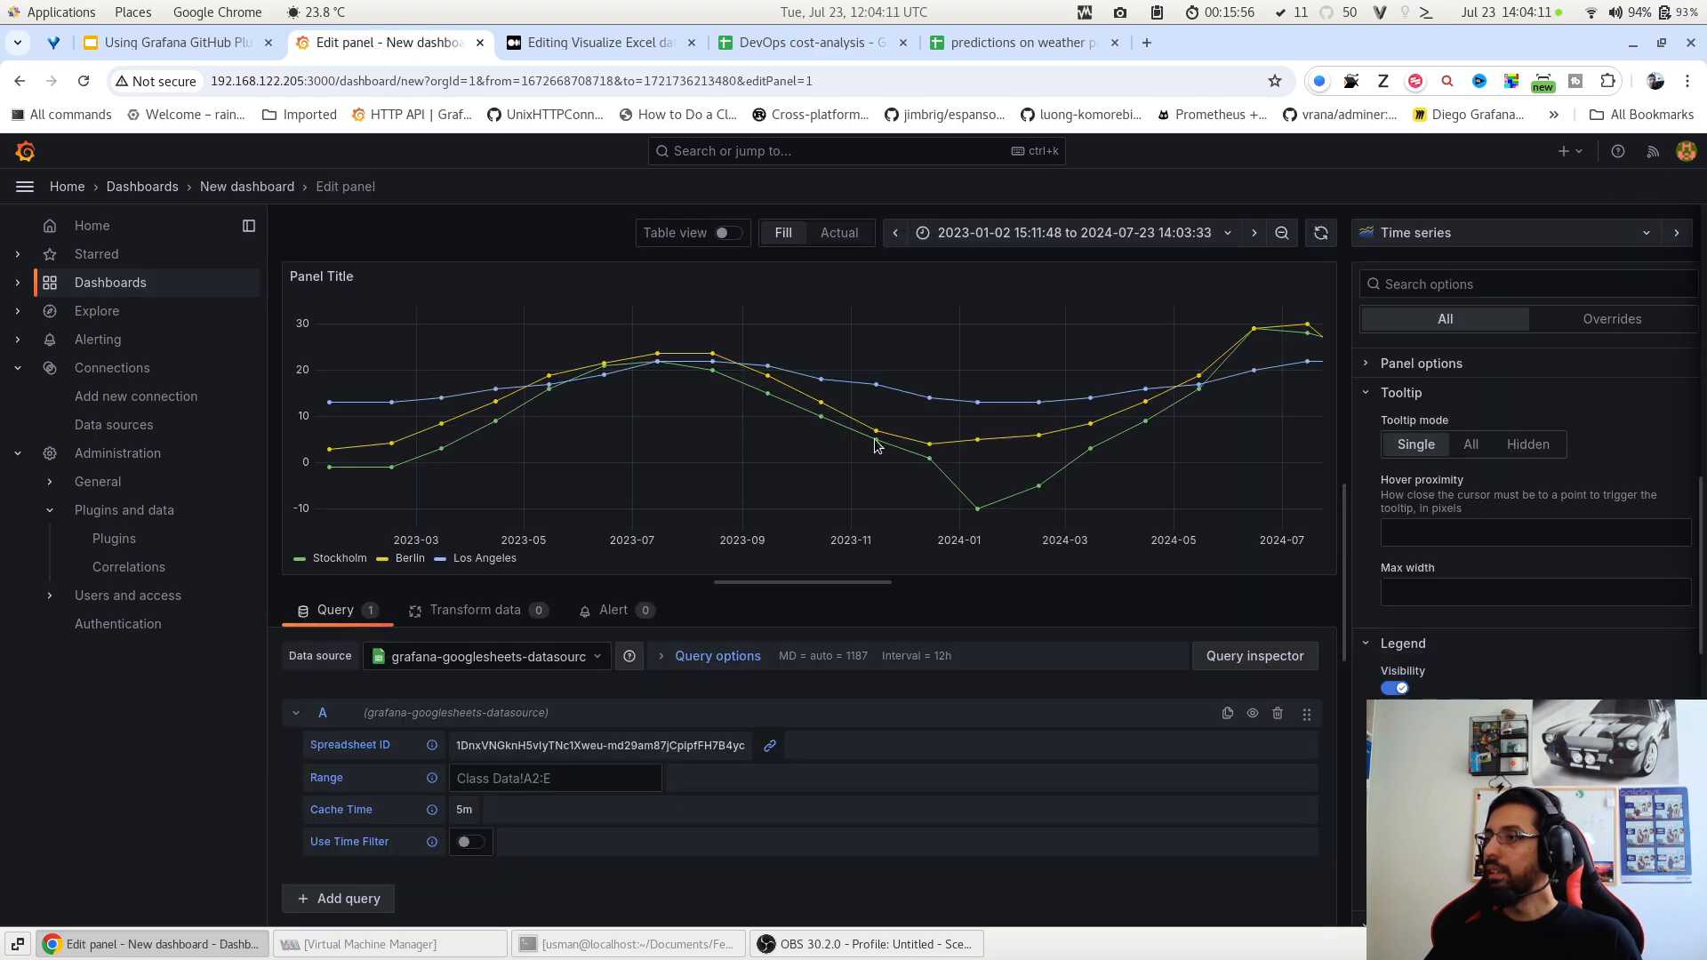
pyautogui.click(1582, 187)
pyautogui.tripleClick(963, 357)
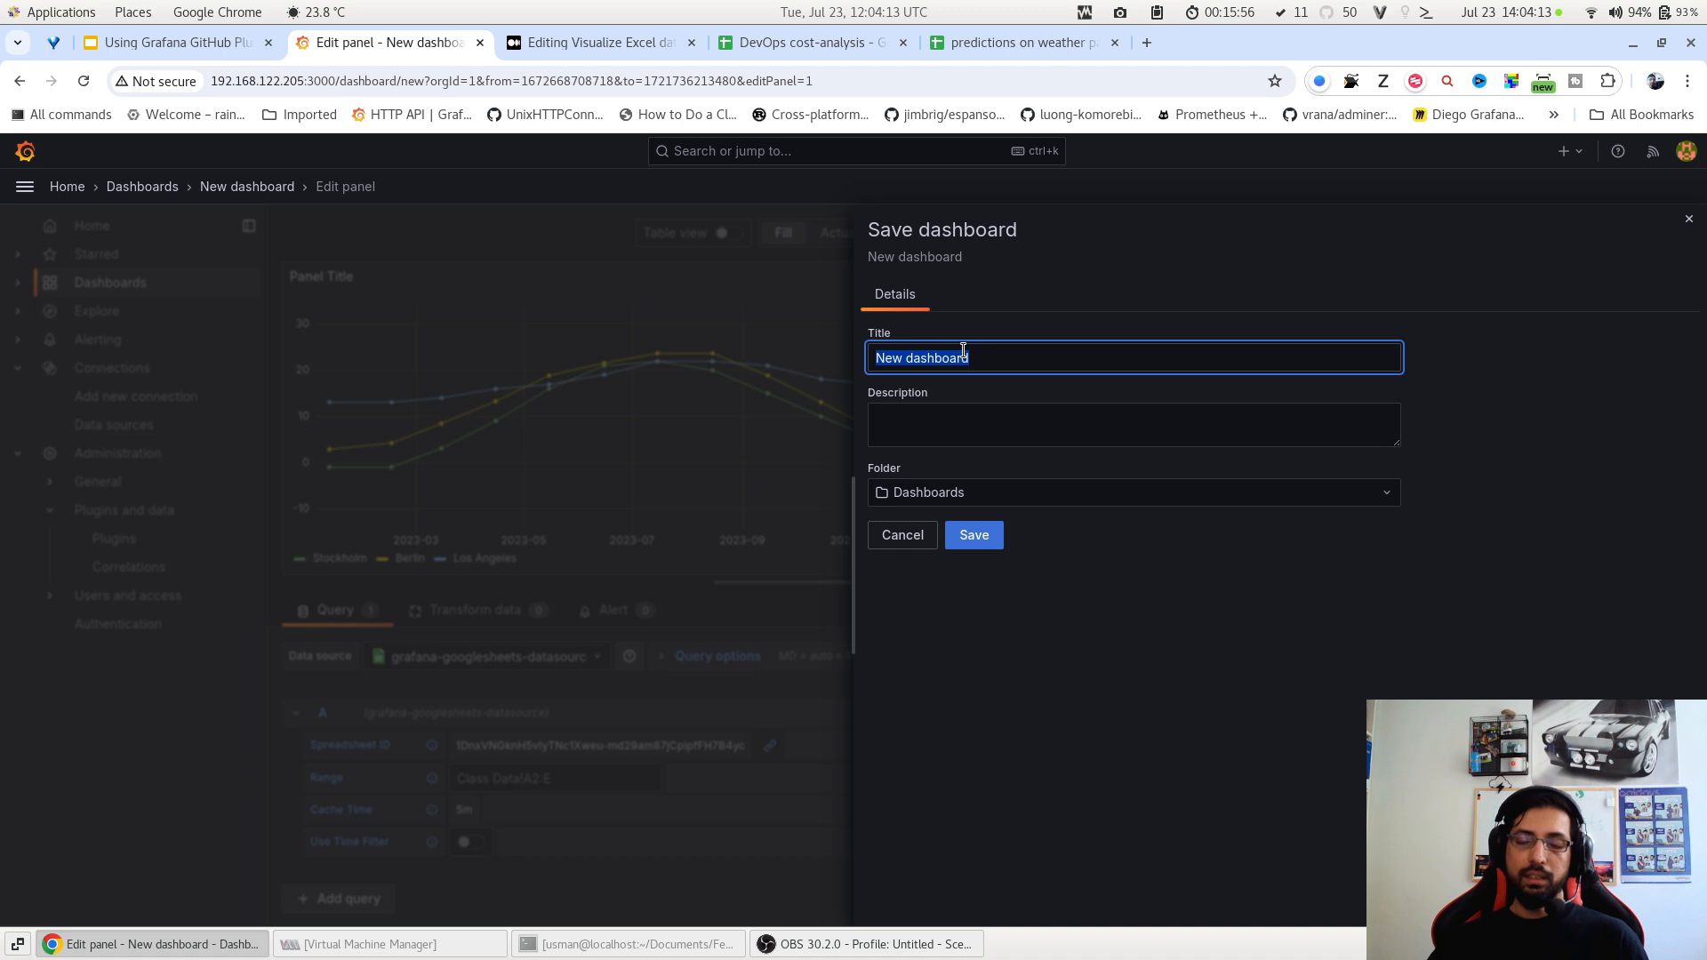
pyautogui.write('Weather predictions')
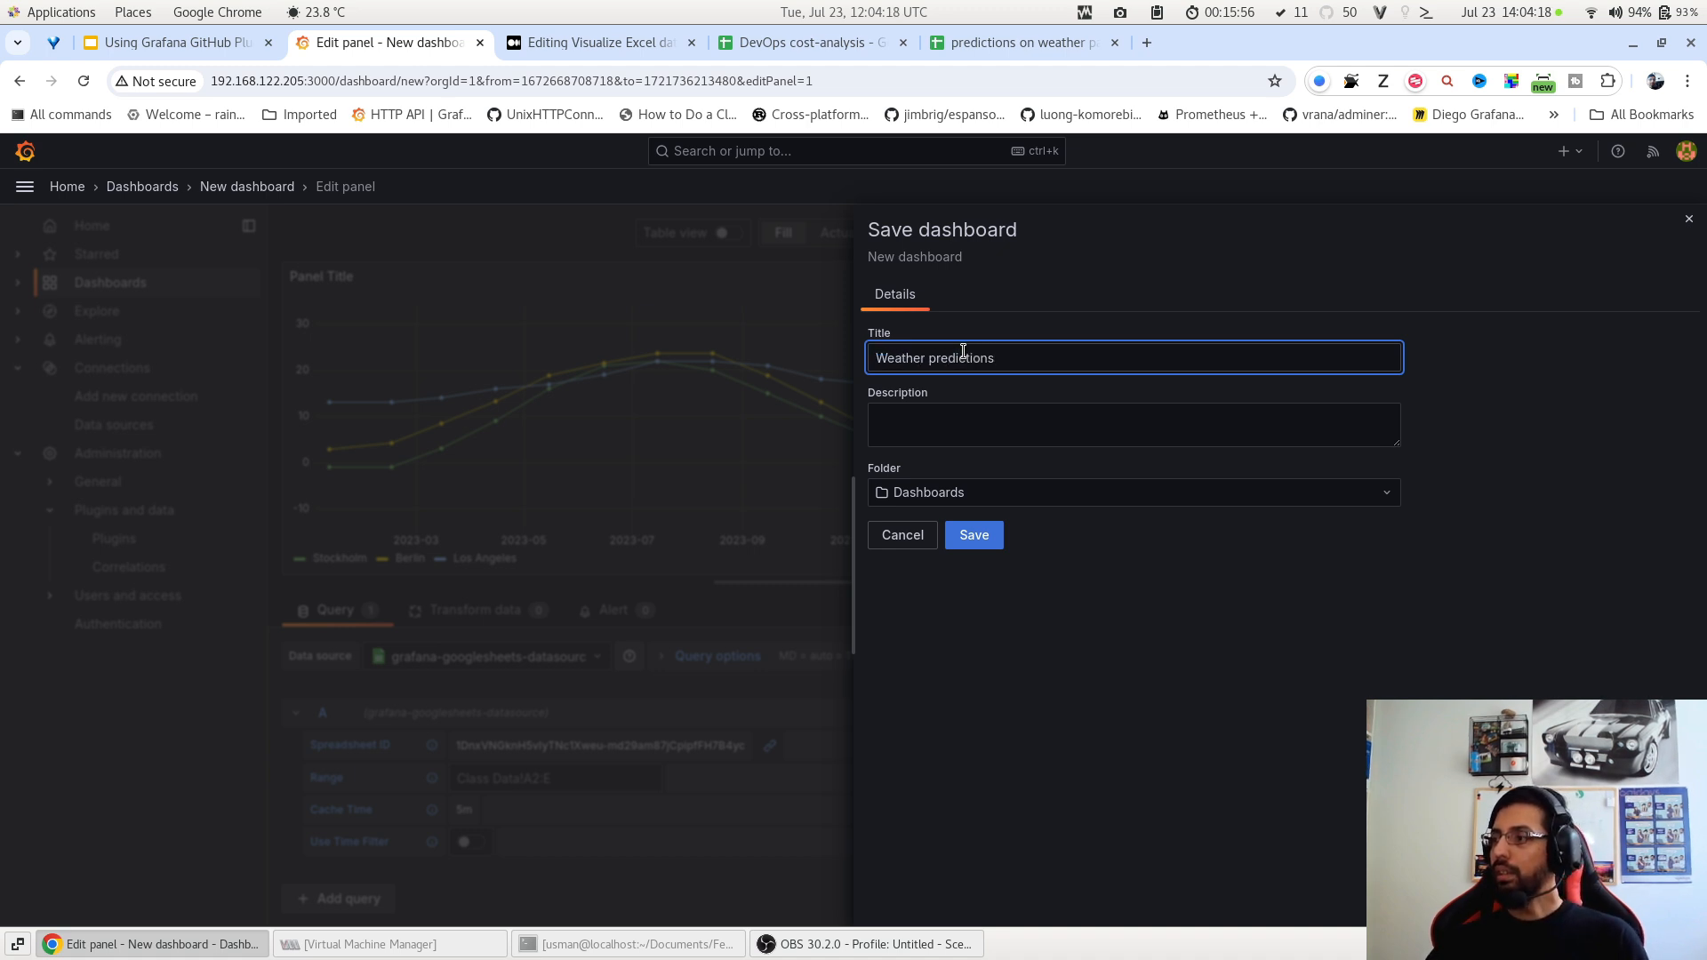
pyautogui.click(971, 537)
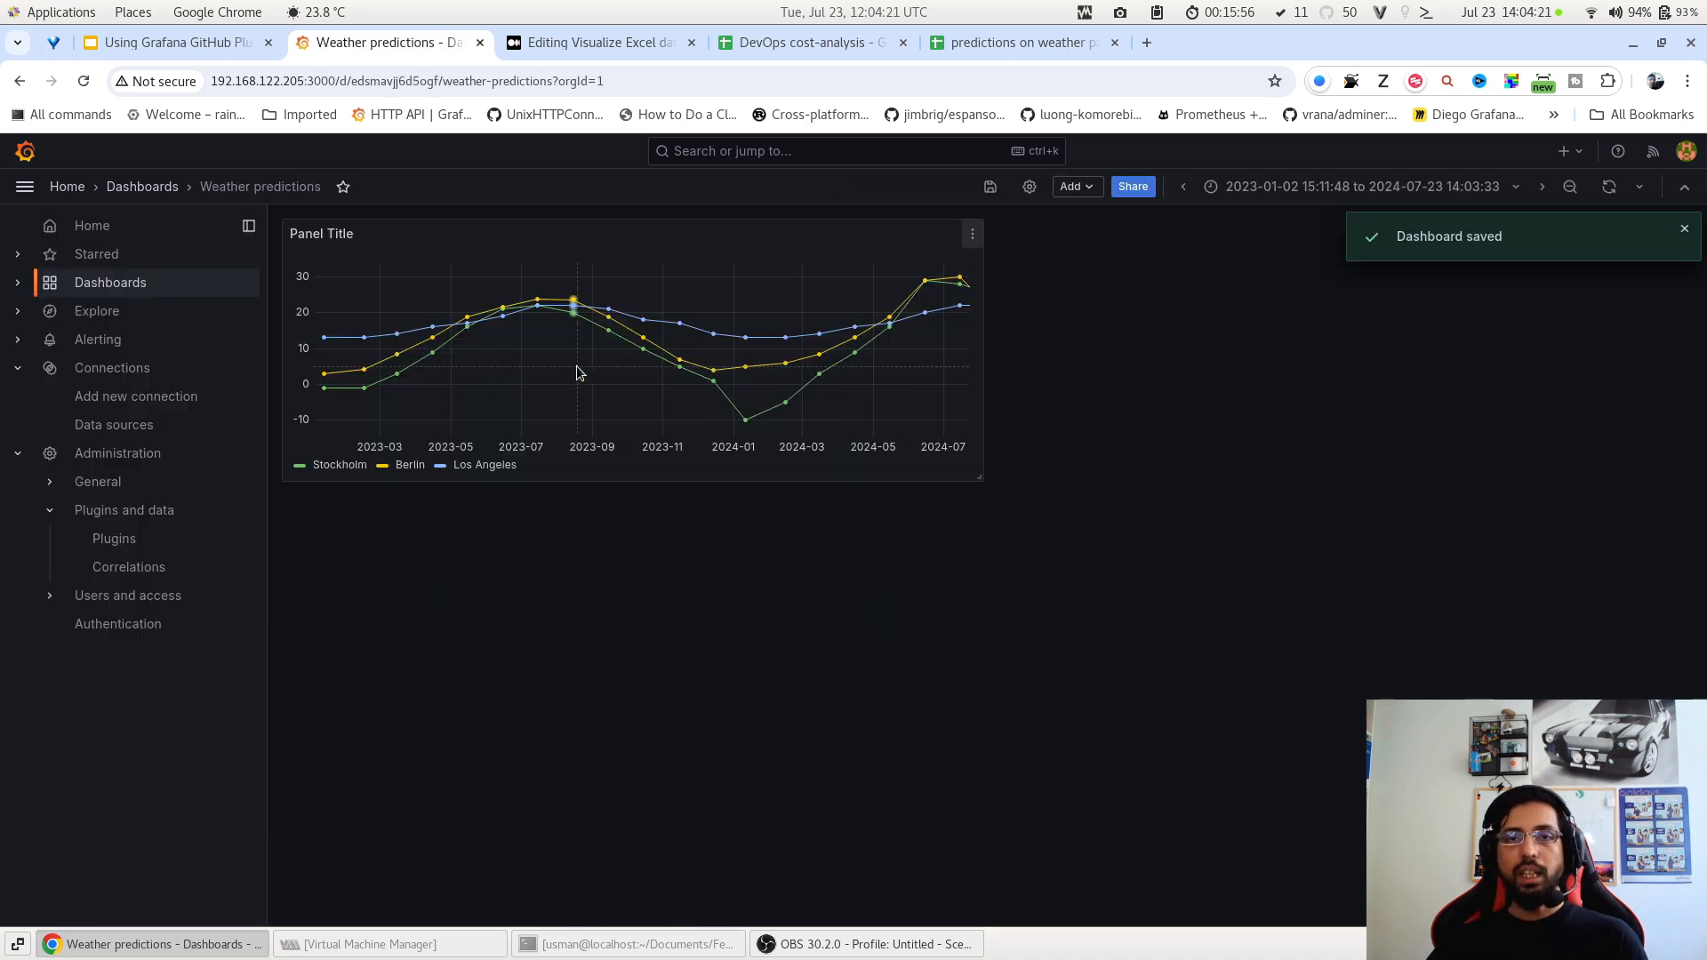
pyautogui.click(968, 244)
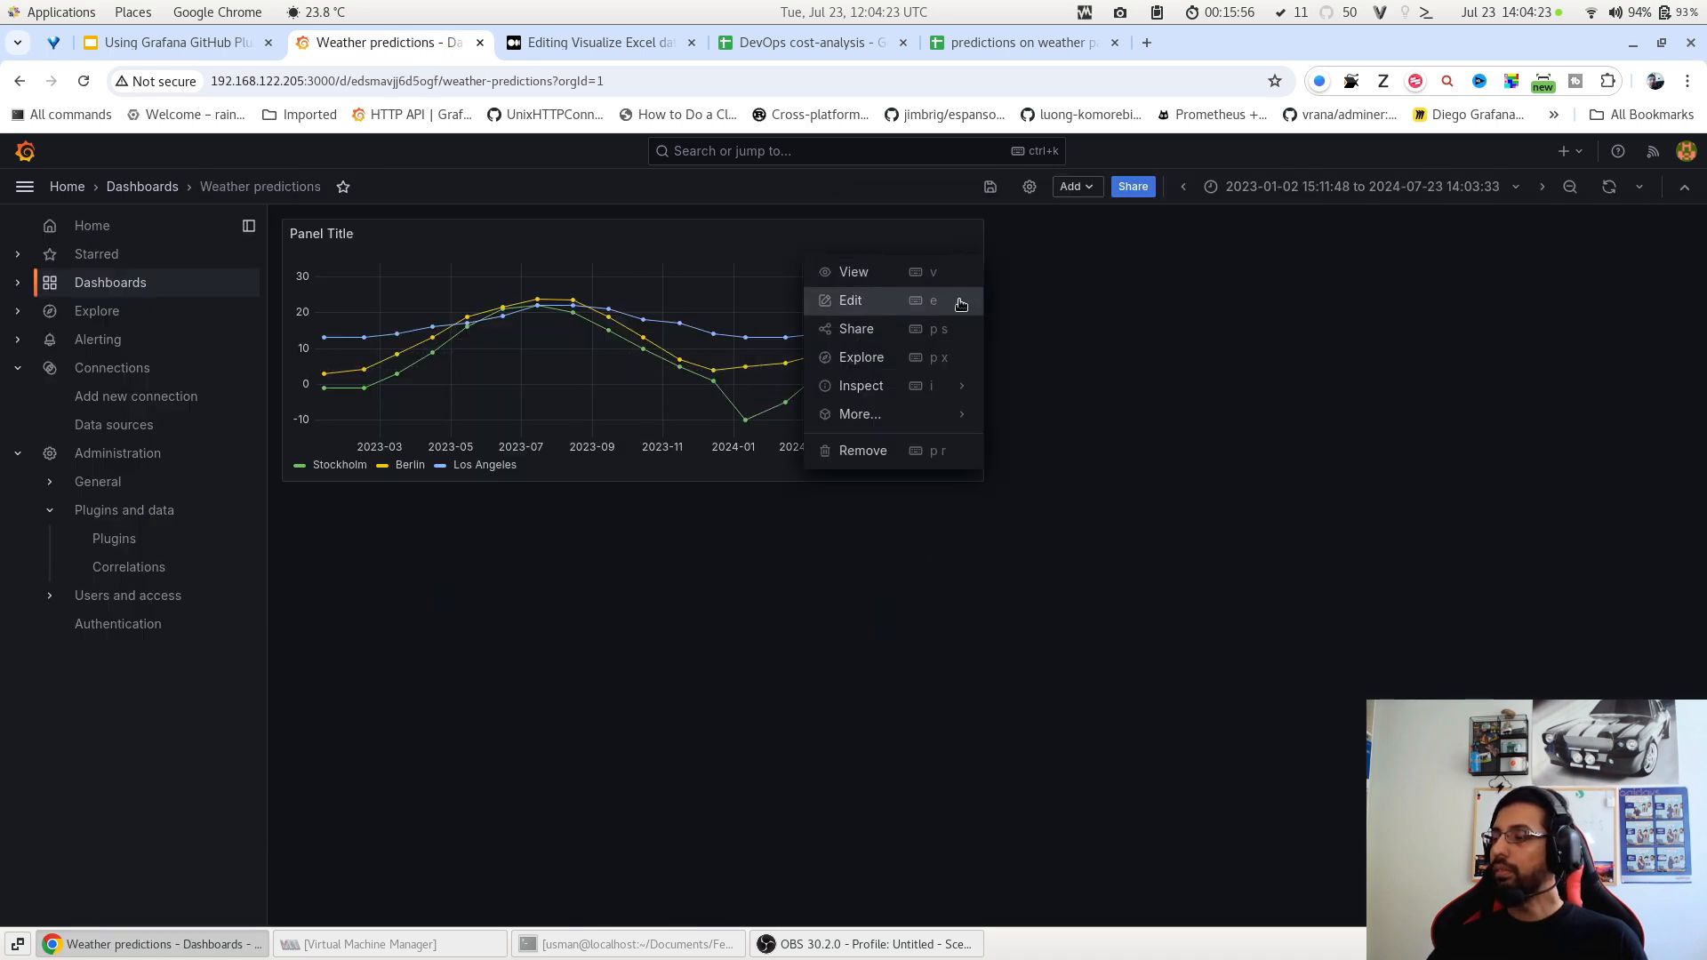
# Duplicate the weather chart panel and change one copy into a table visualization.
pyautogui.moveTo(941, 418)
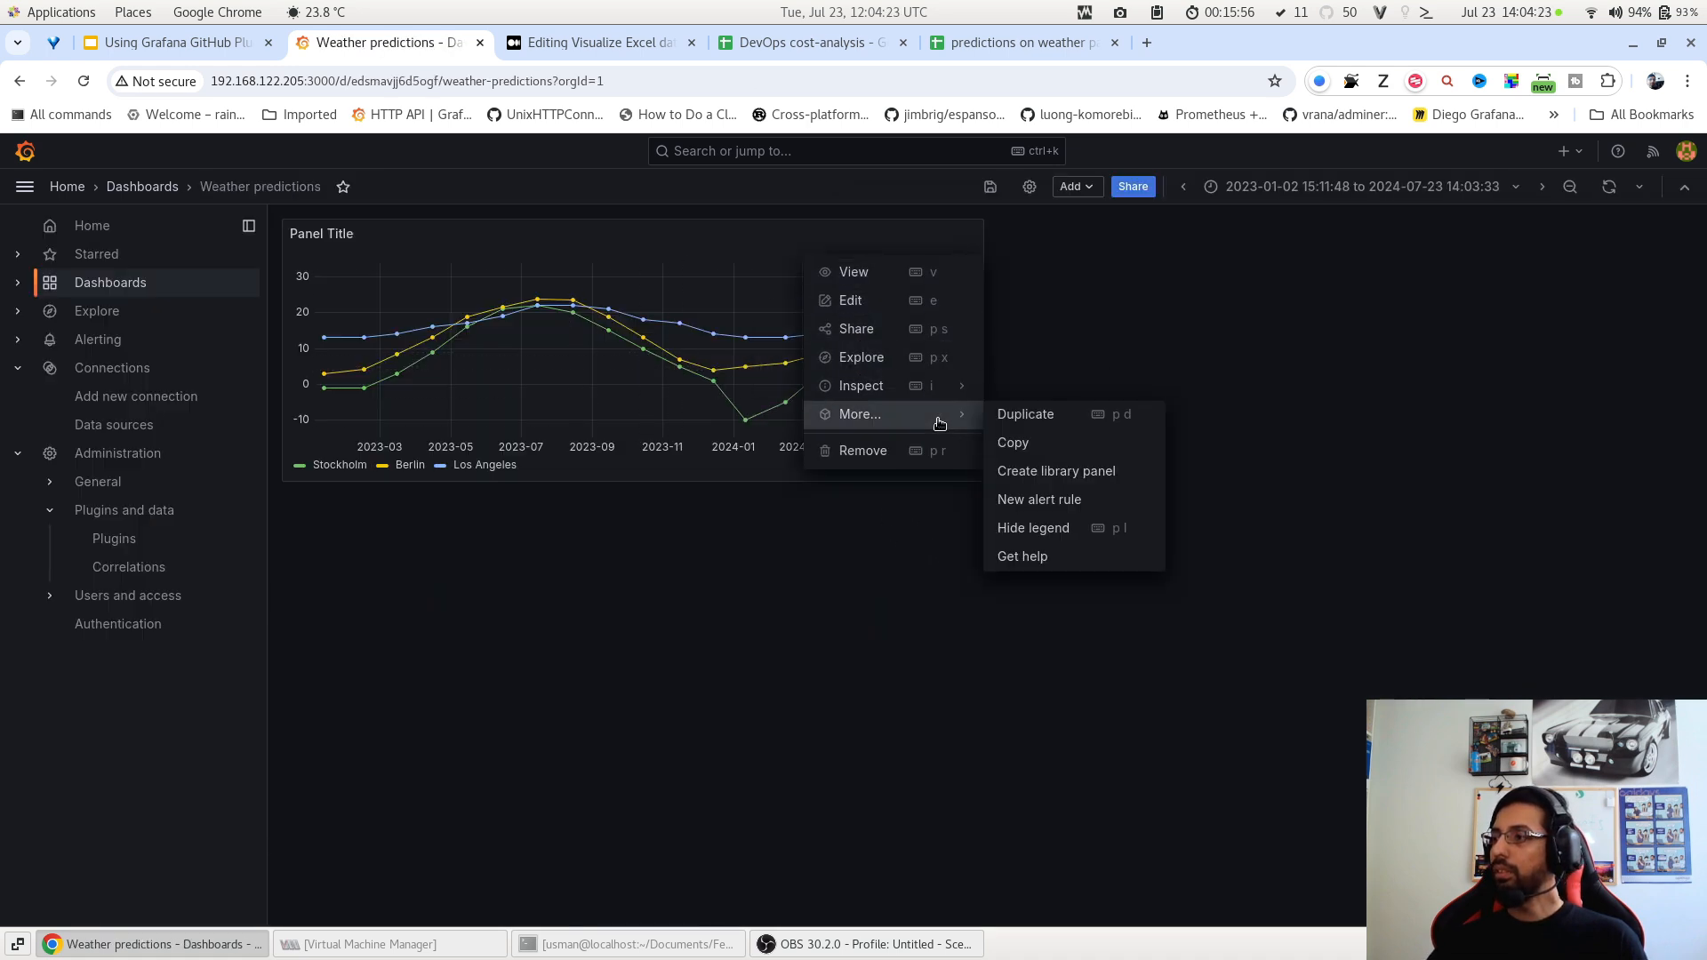
pyautogui.click(1040, 416)
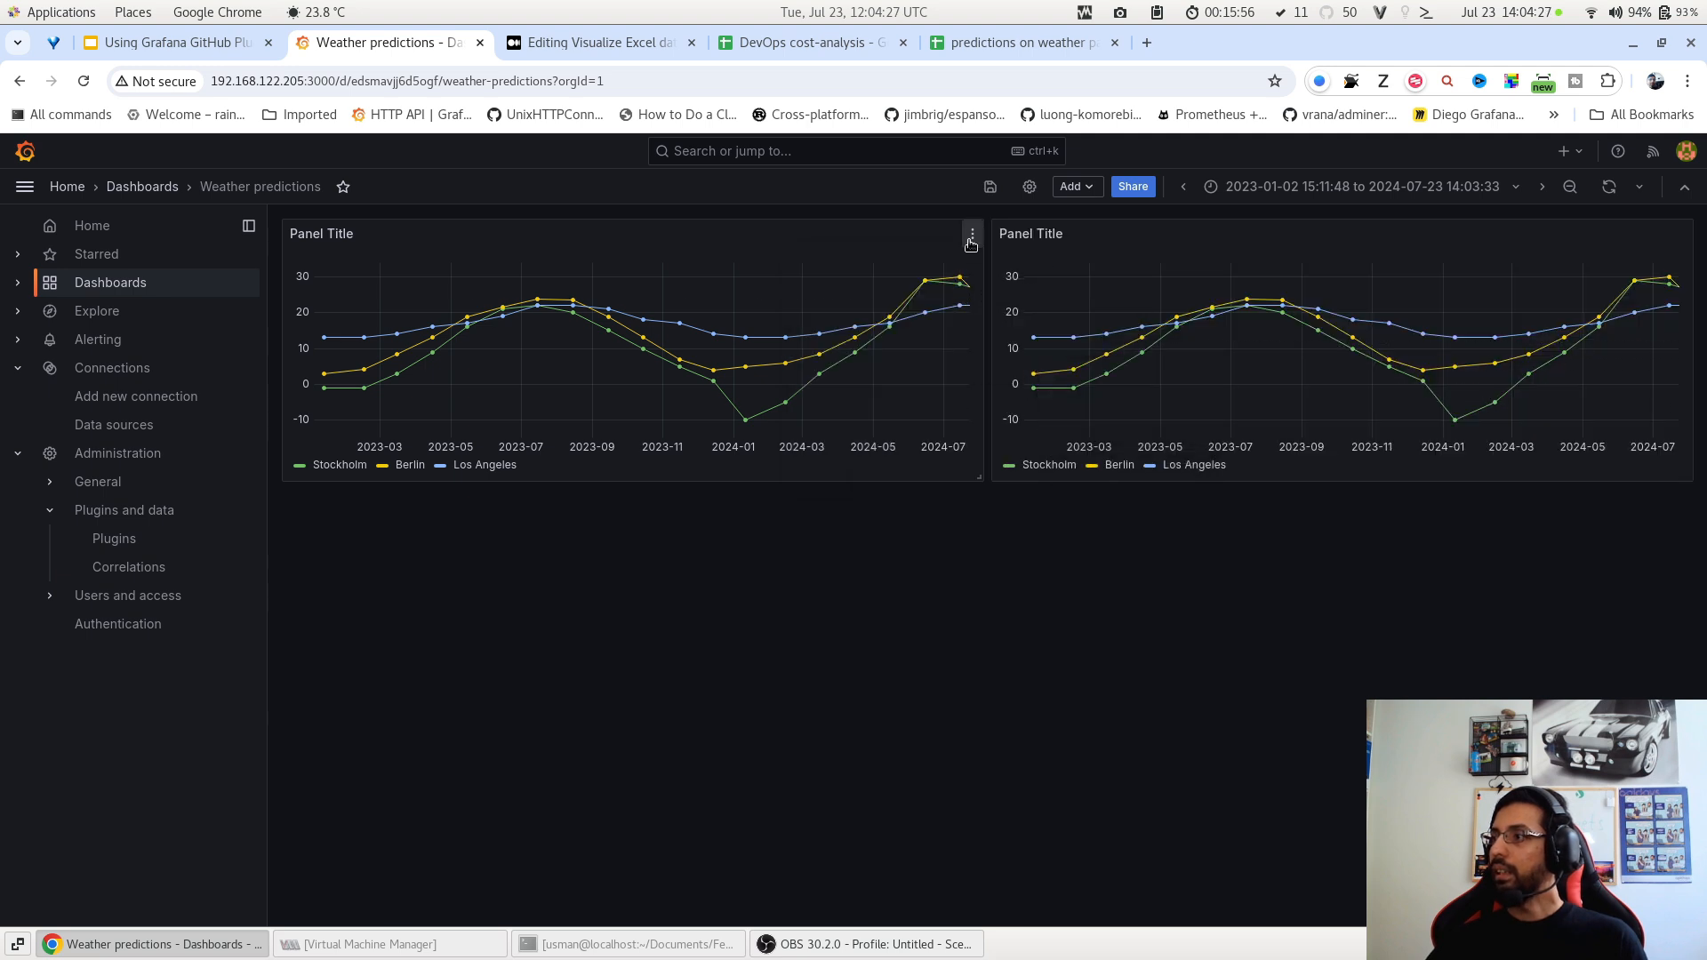
pyautogui.click(971, 234)
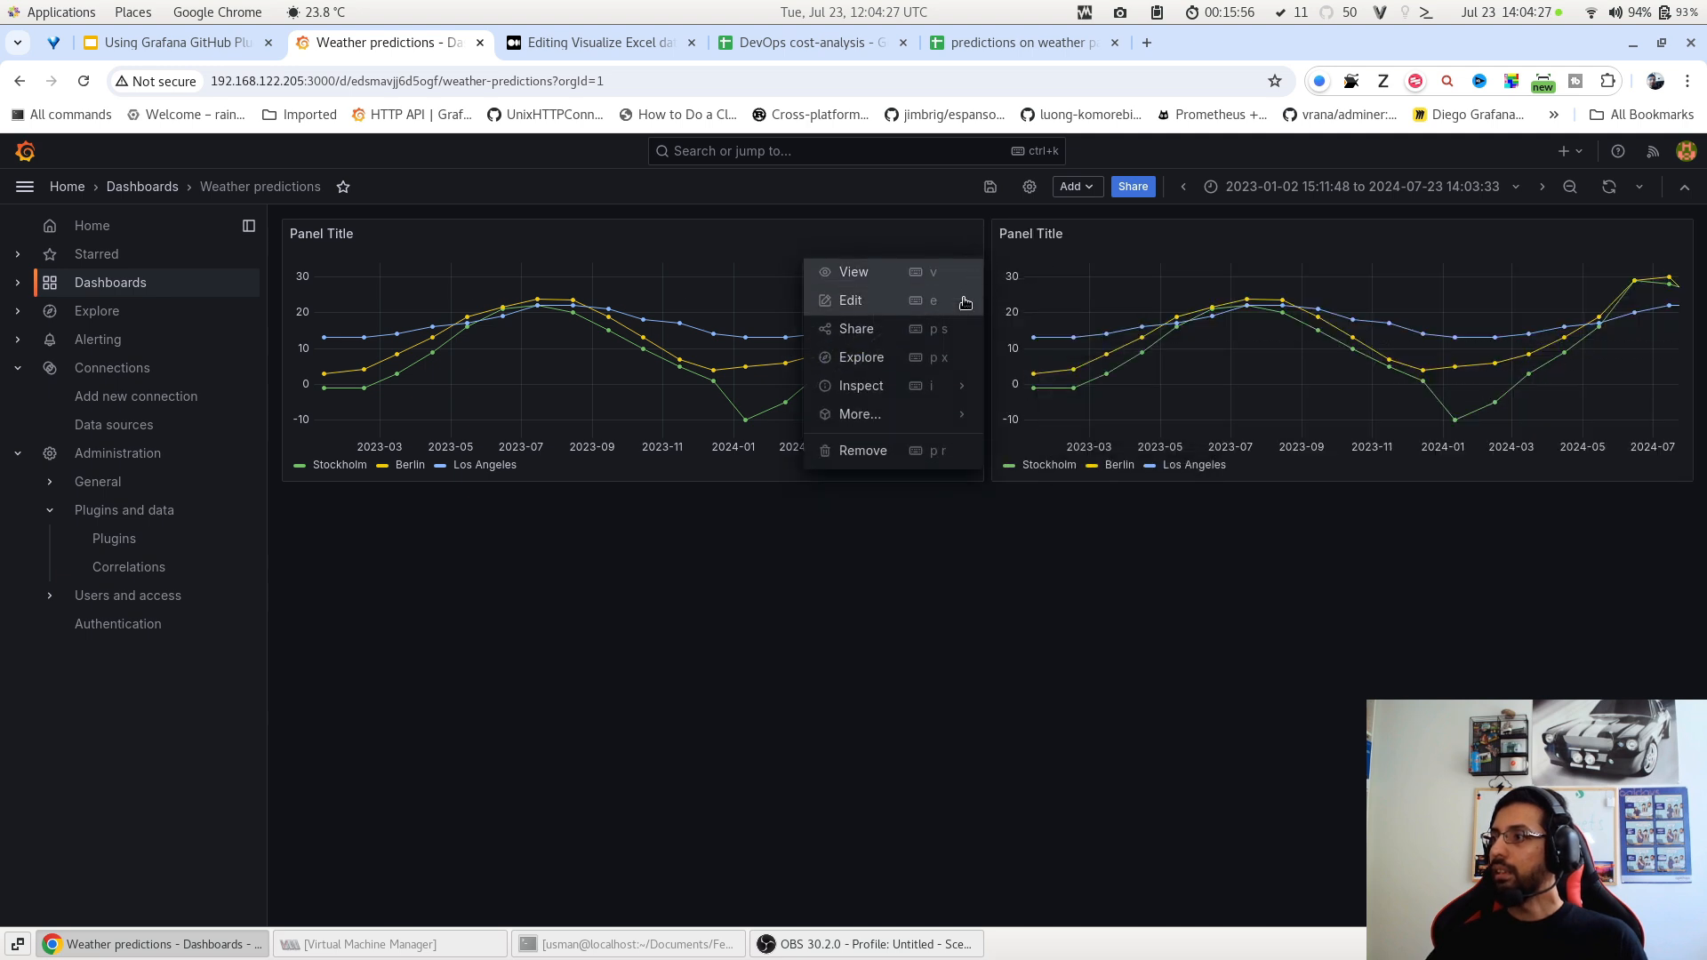
pyautogui.click(897, 302)
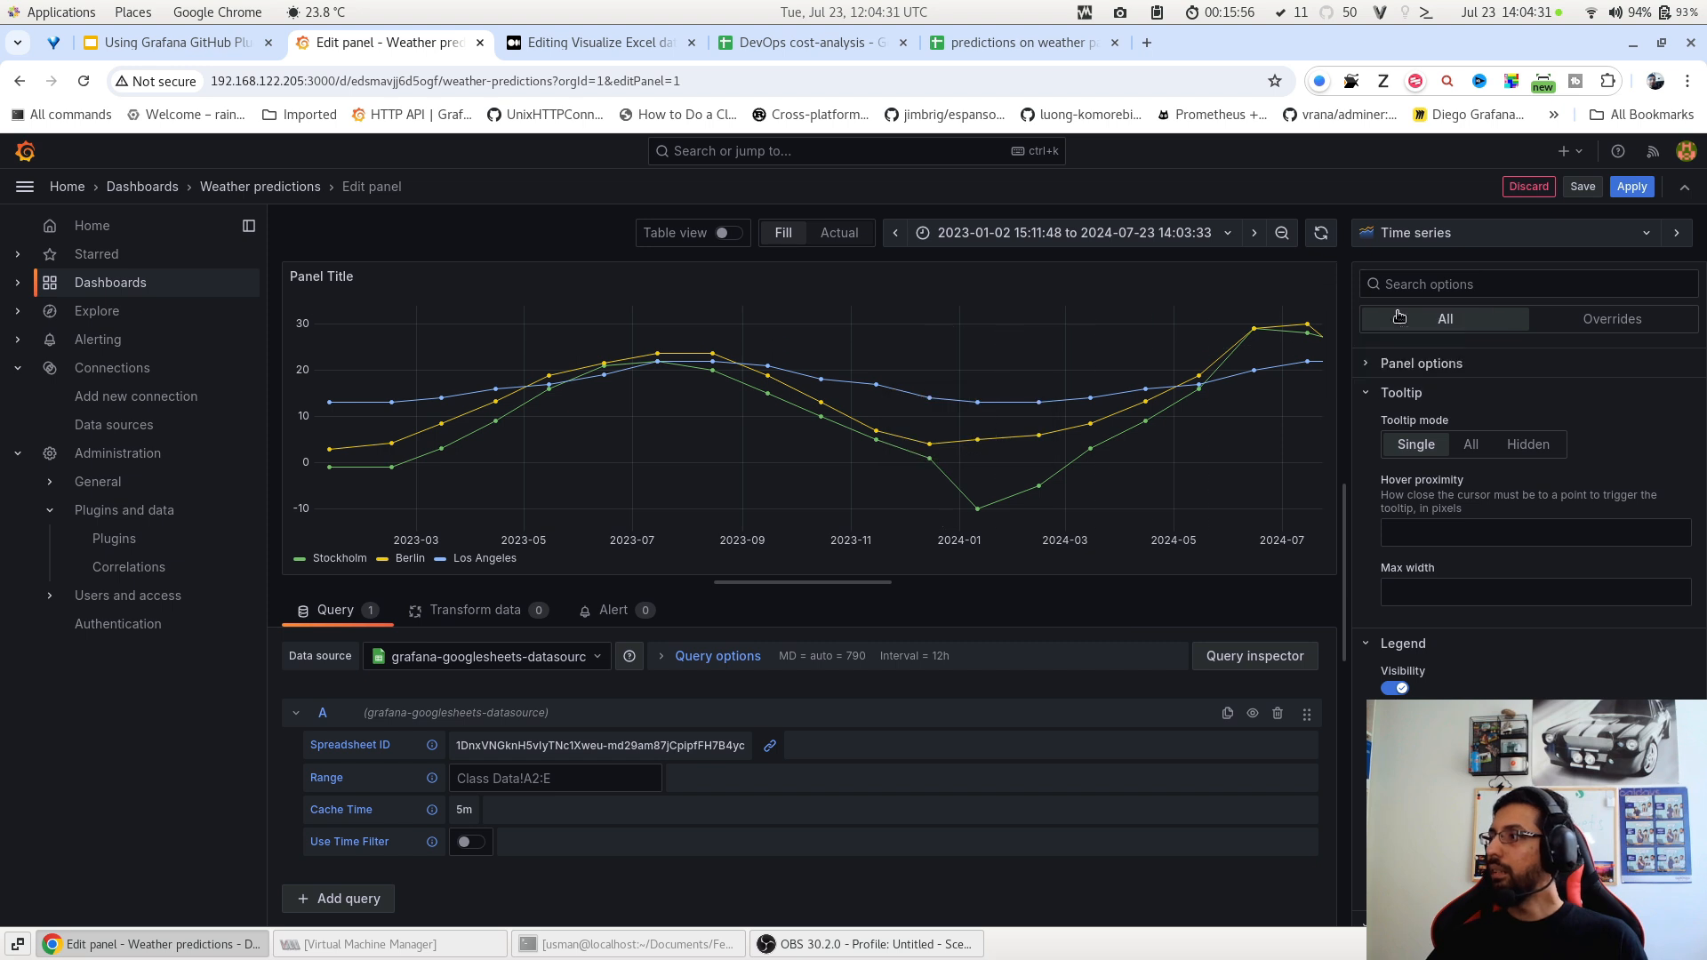
pyautogui.click(1413, 233)
pyautogui.click(1420, 276)
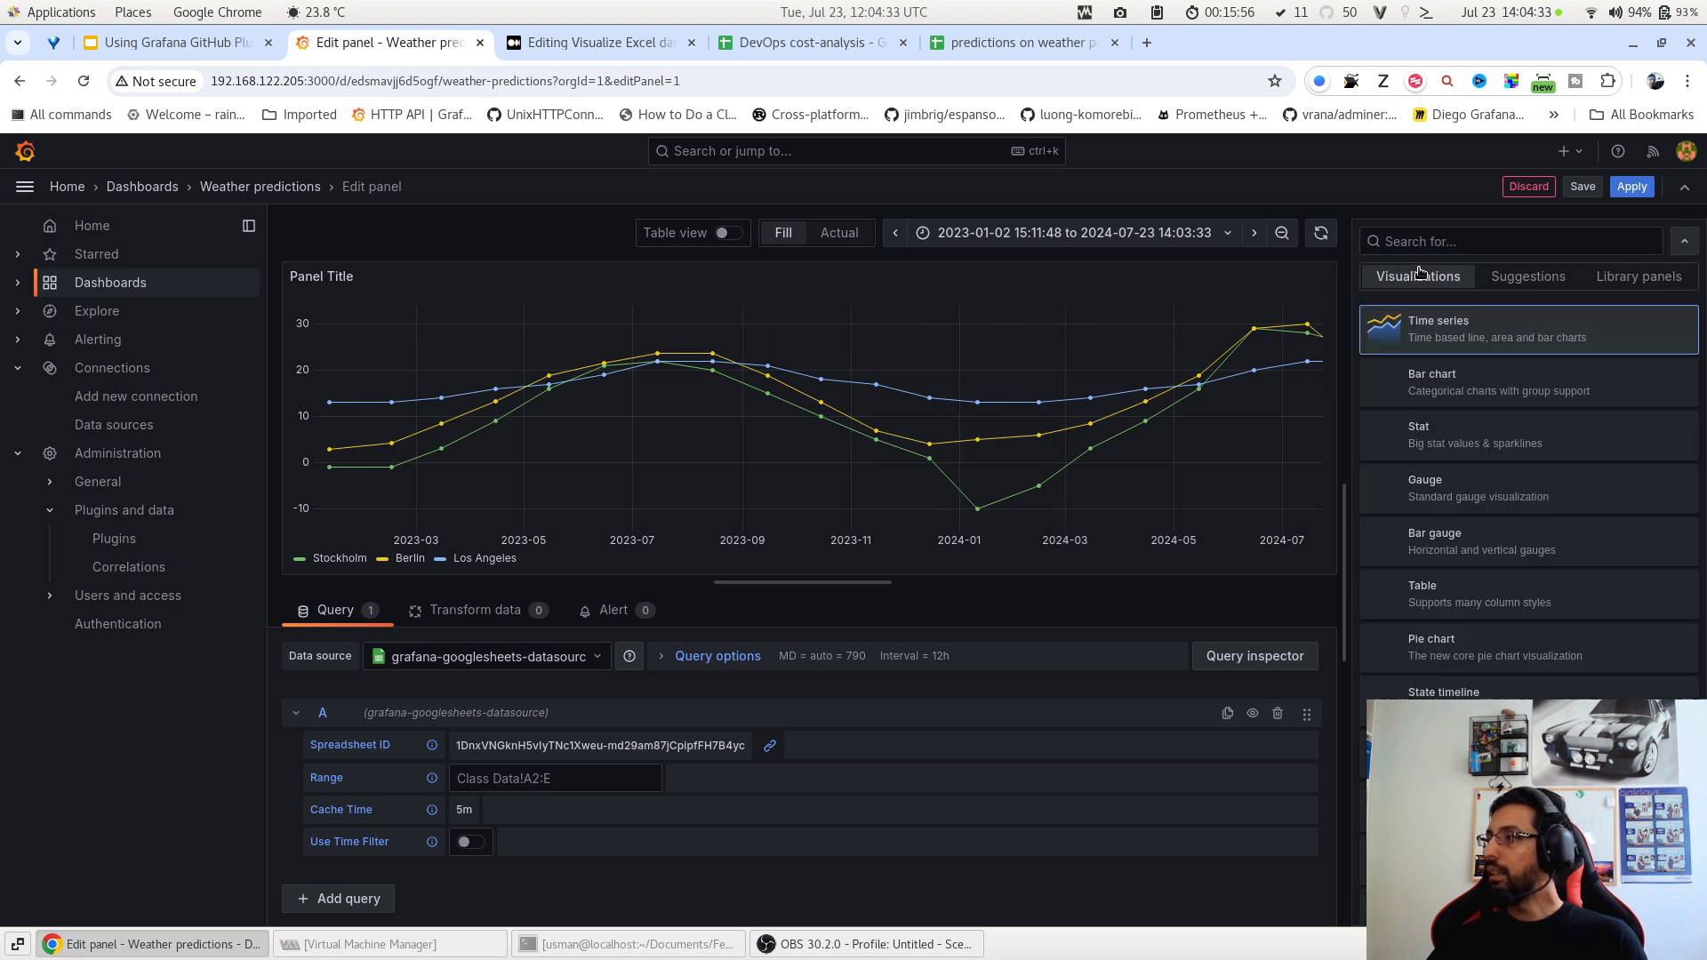
pyautogui.scroll(-2, 1458, 496)
pyautogui.click(1451, 494)
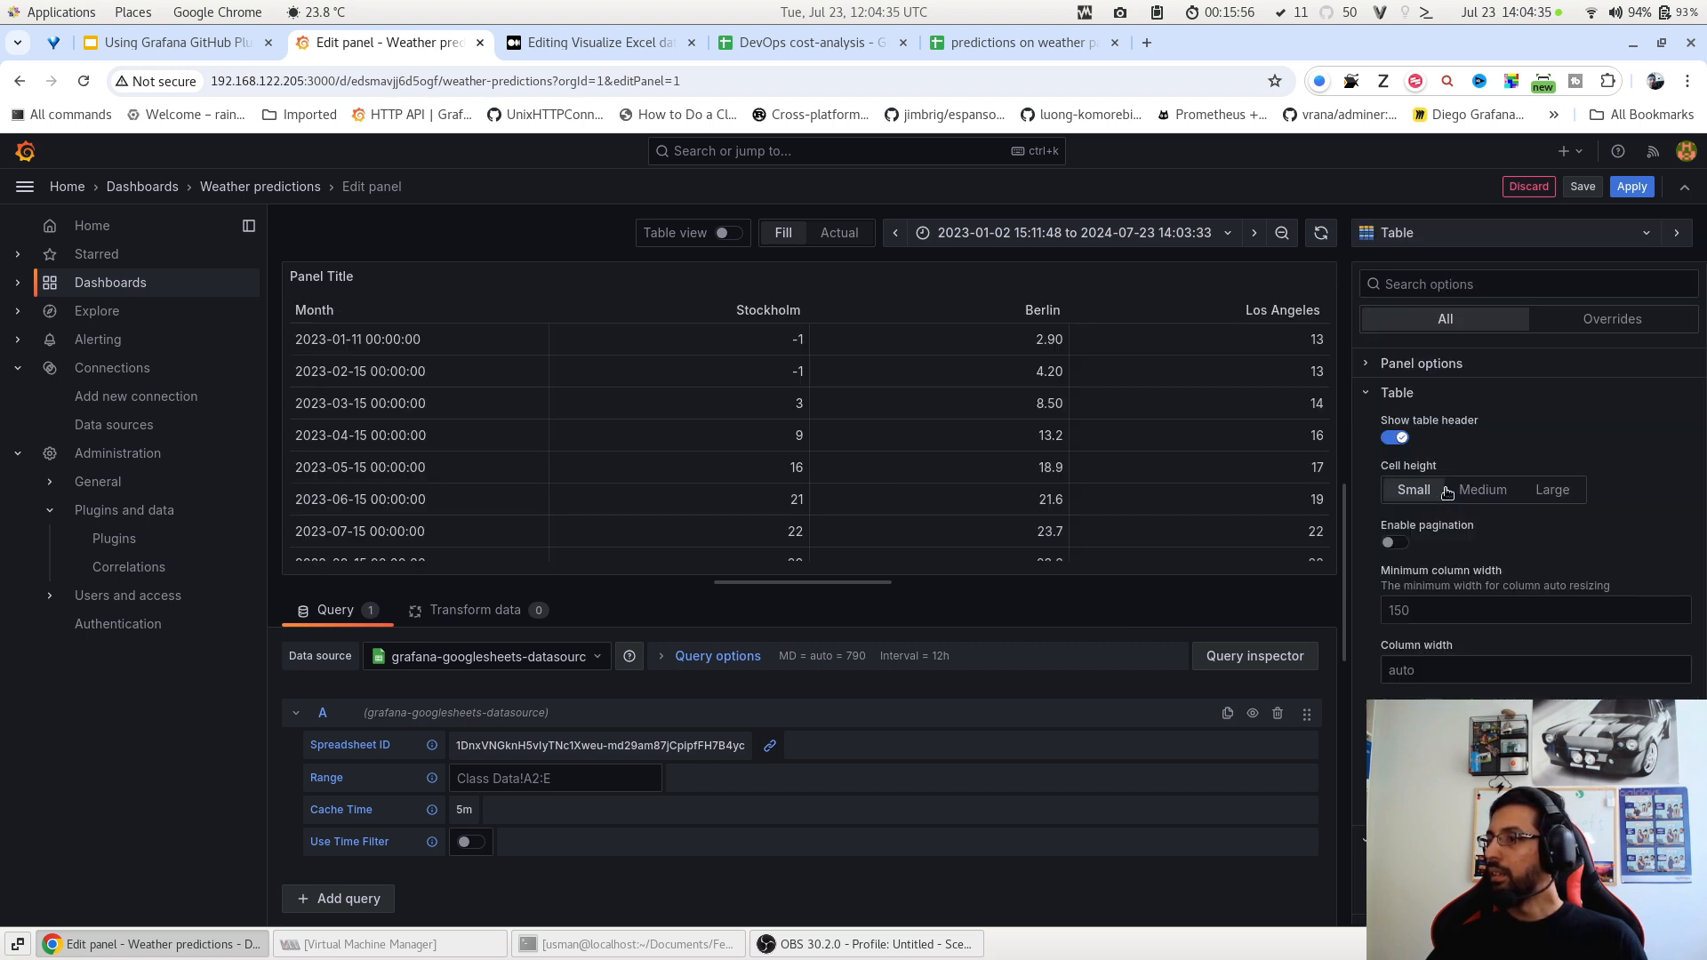
# Apply the table panel and save the Weather predictions dashboard.
pyautogui.scroll(-6, 640, 391)
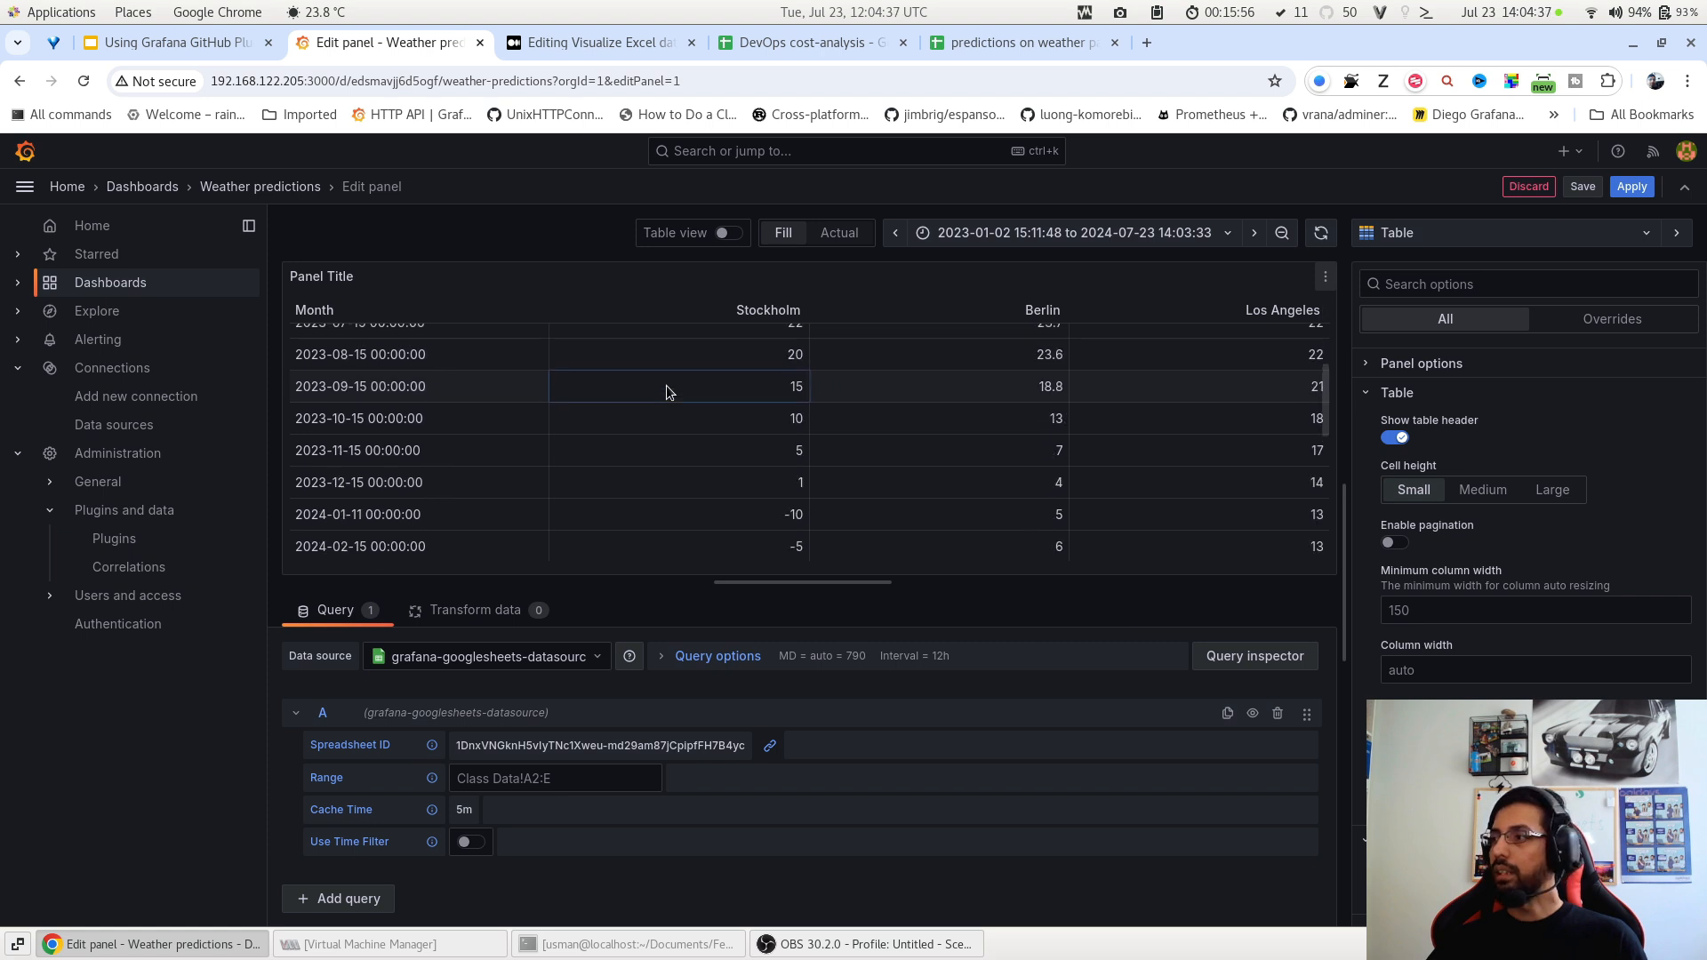
pyautogui.click(1631, 187)
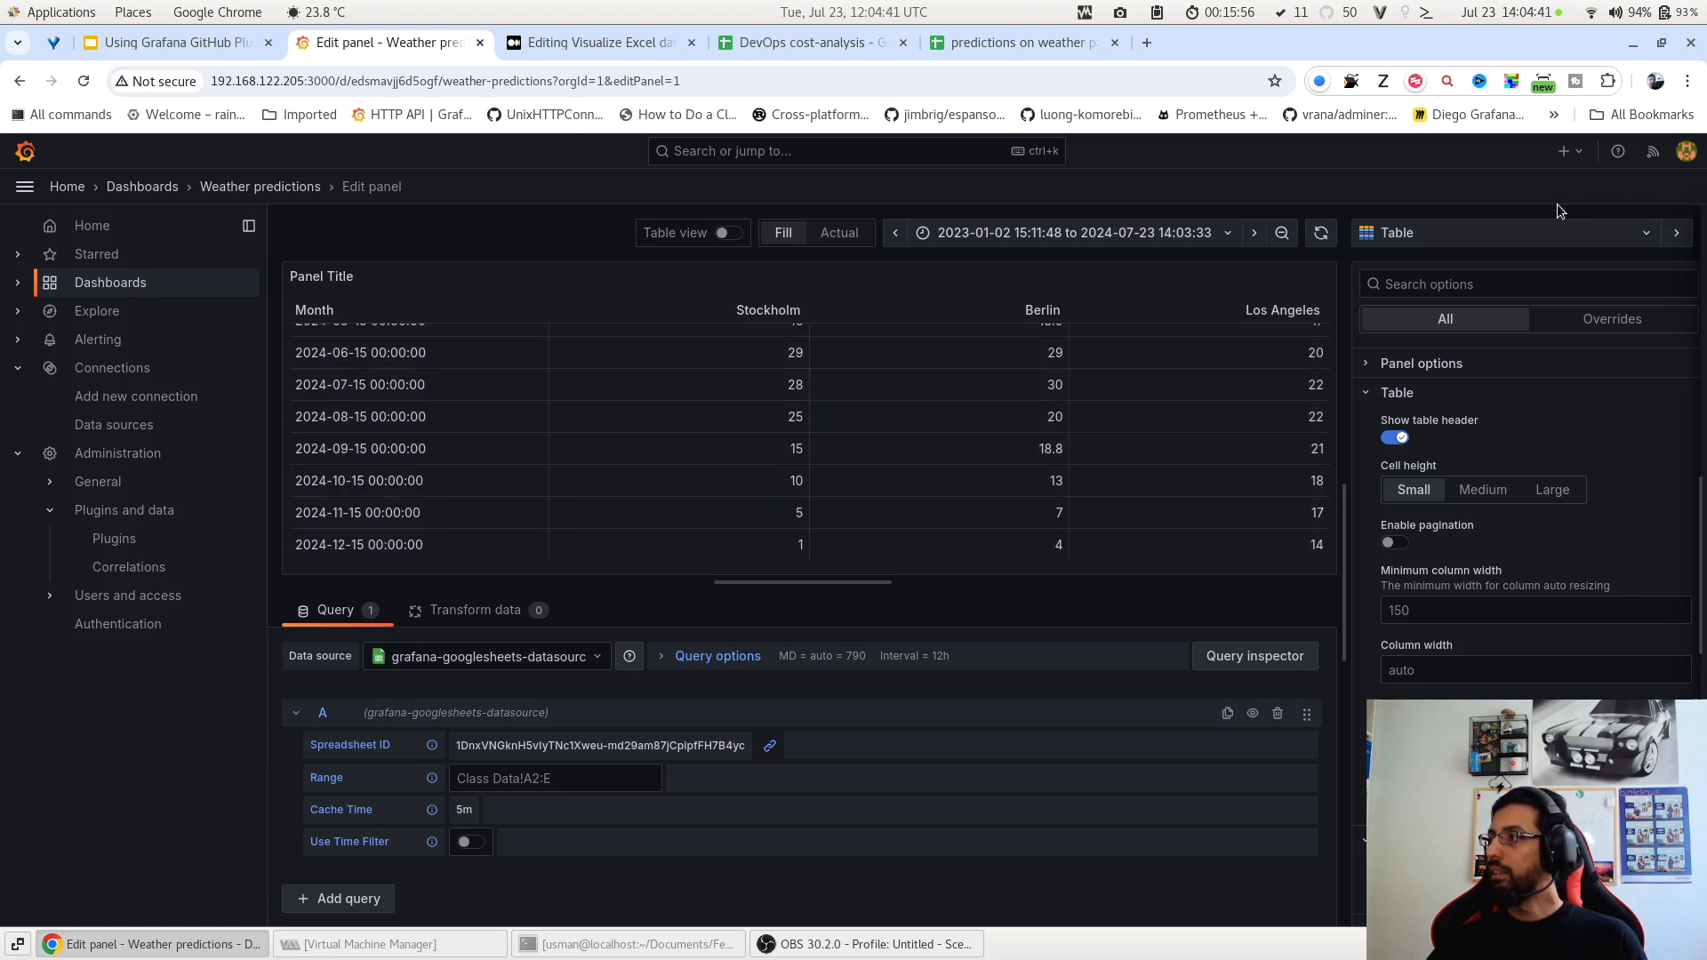
pyautogui.click(978, 489)
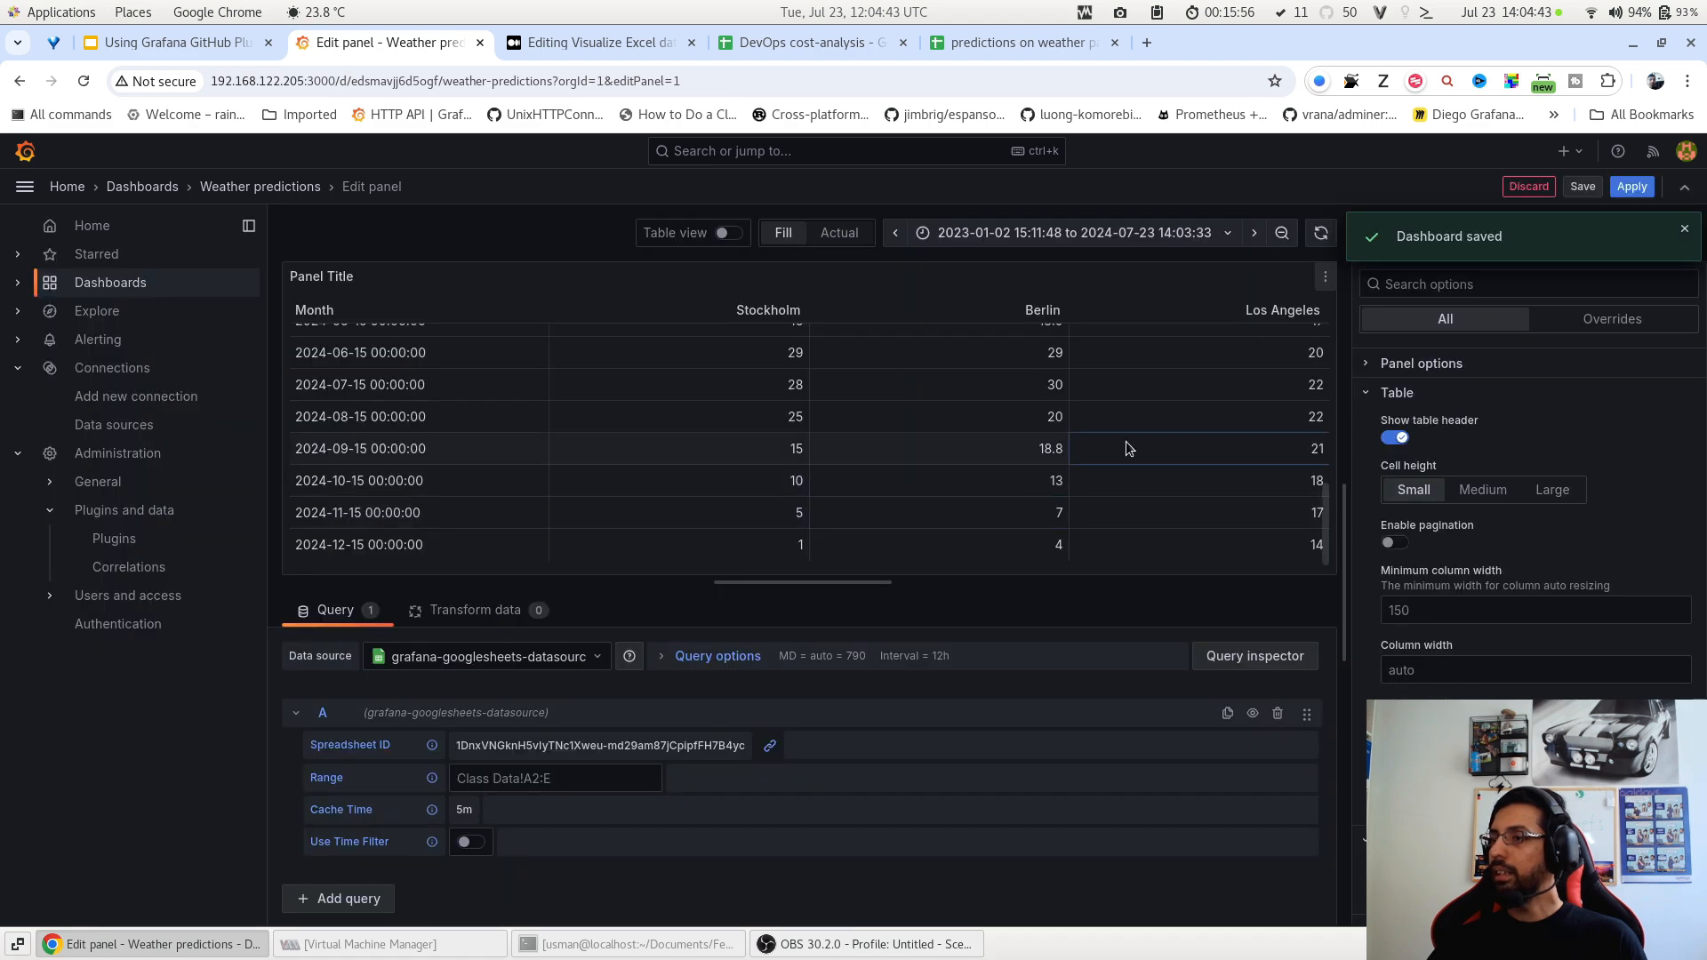
pyautogui.click(1631, 186)
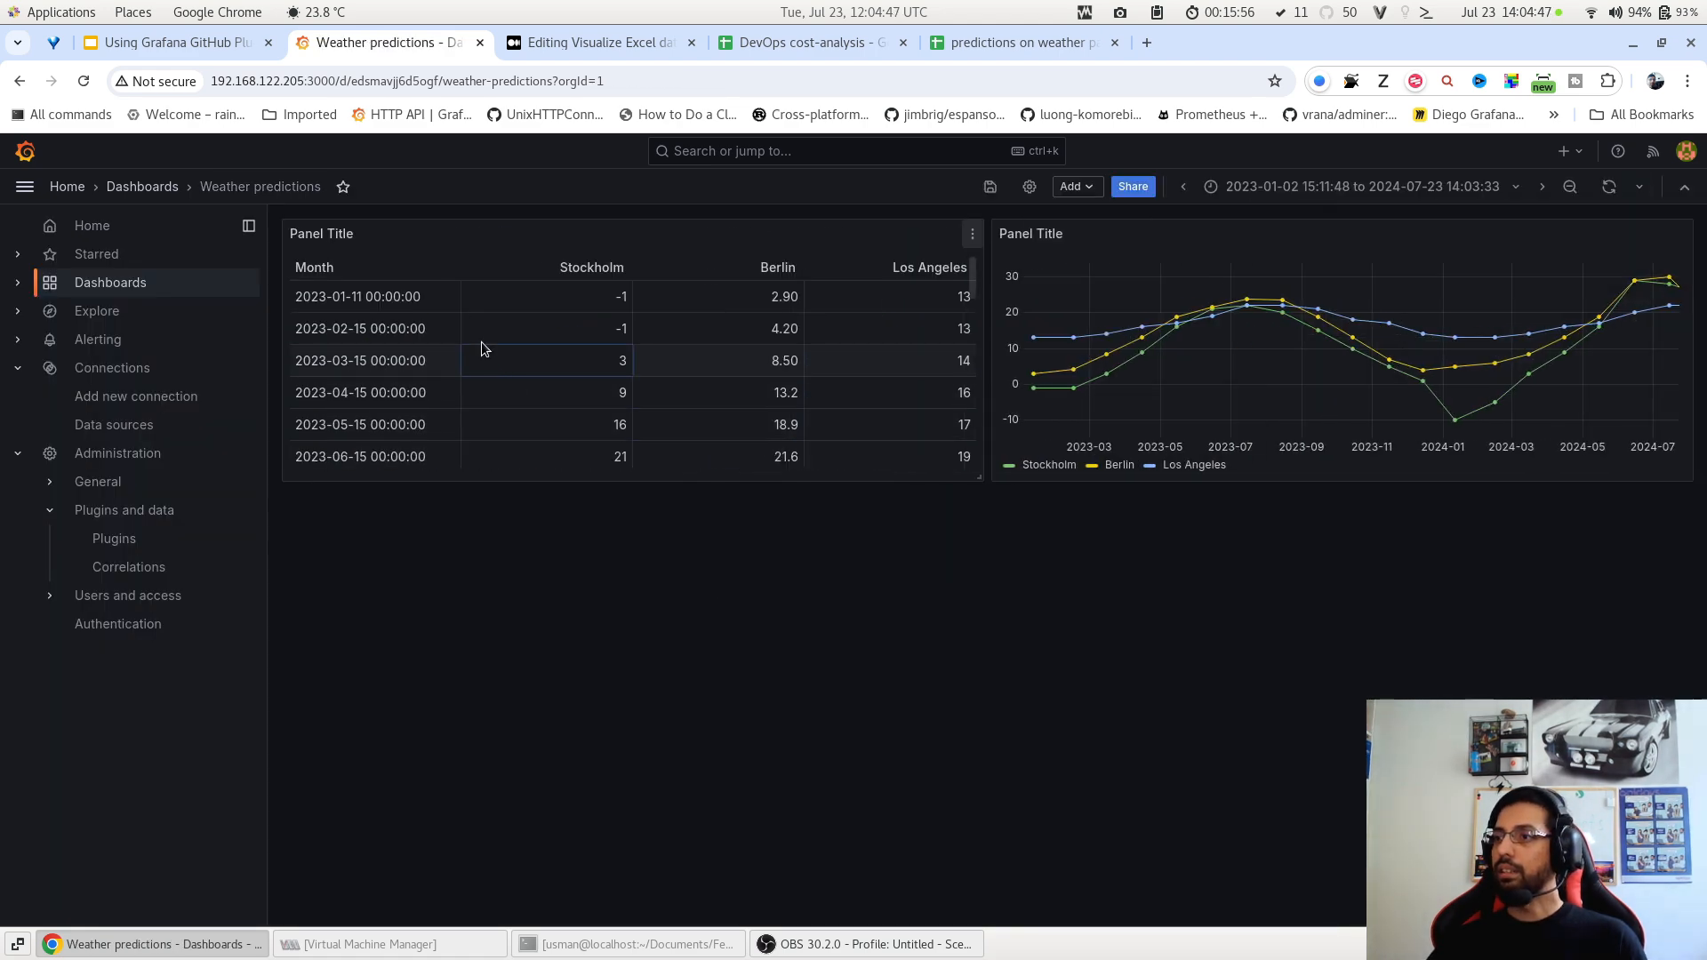
# Duplicate the temperature line chart, move the copy below the table, and edit it.
pyautogui.moveTo(1303, 363)
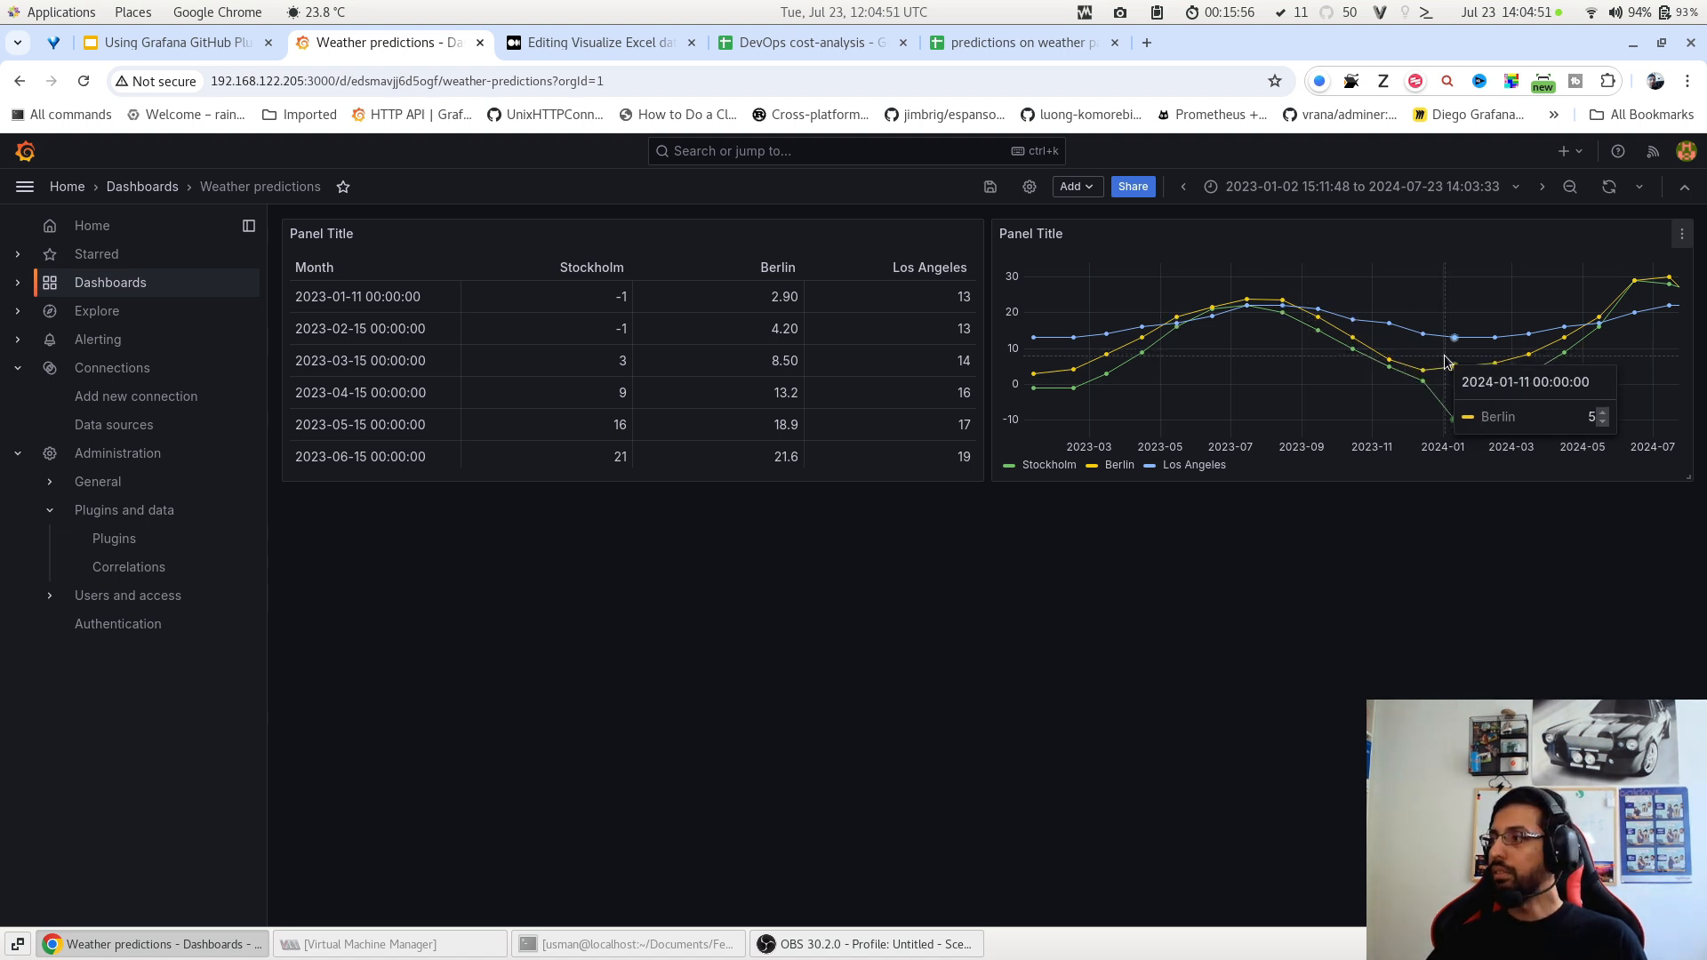
pyautogui.click(1682, 235)
pyautogui.moveTo(1603, 416)
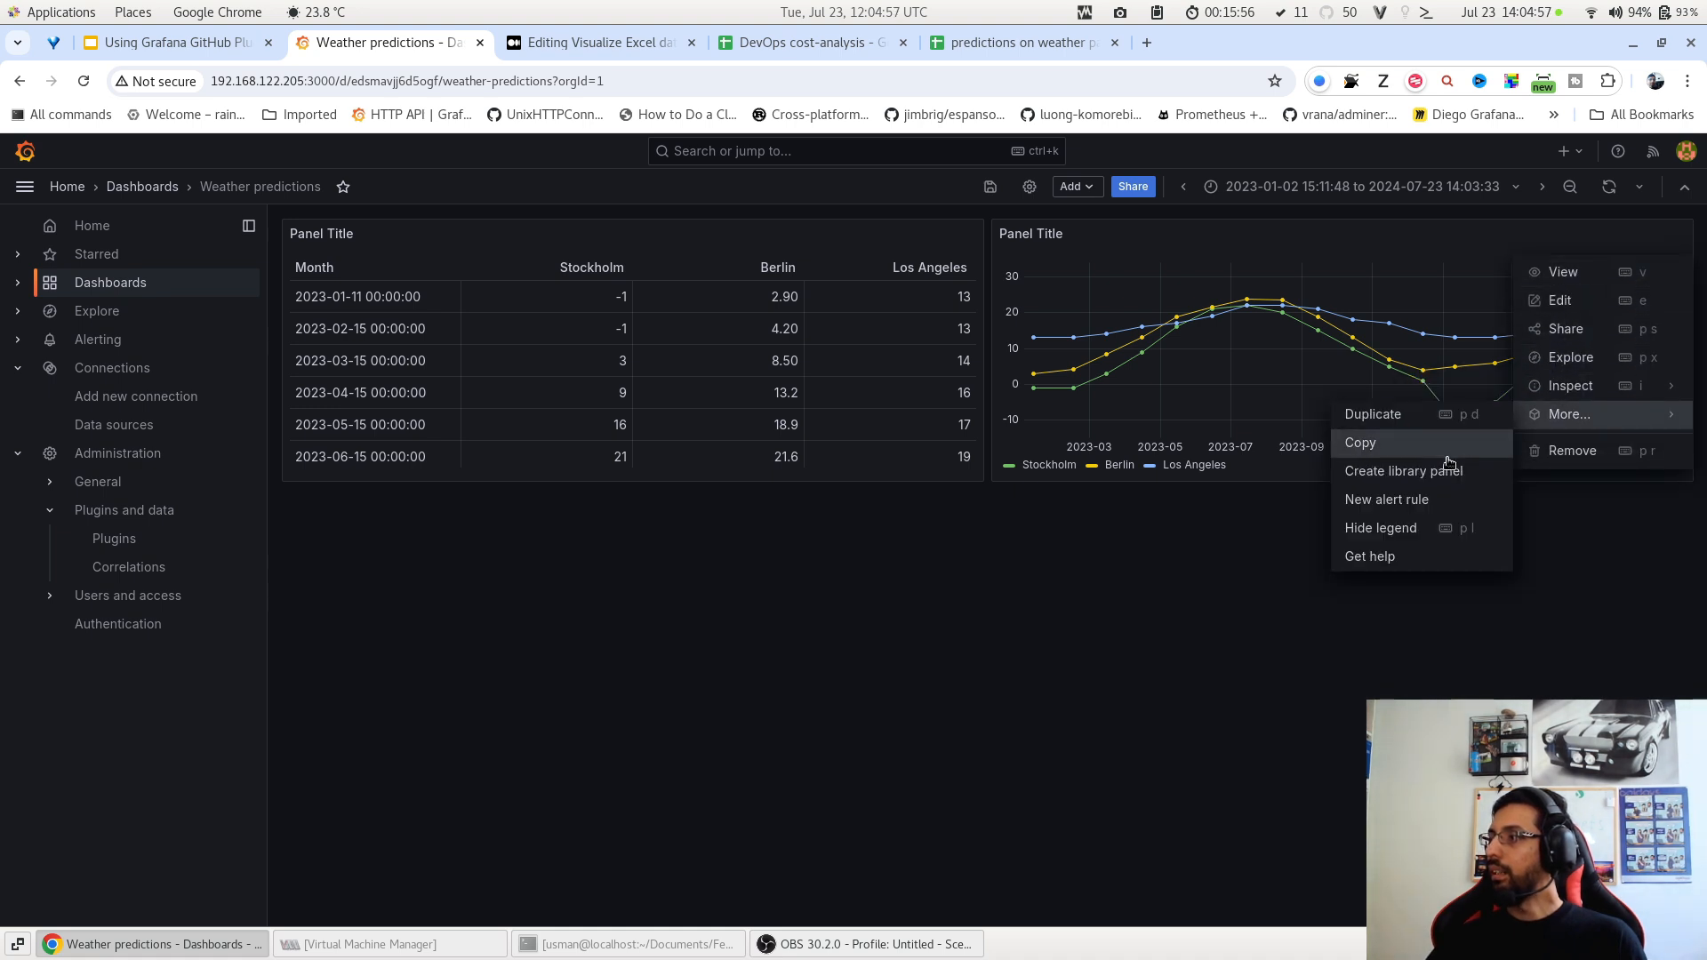
pyautogui.click(1374, 414)
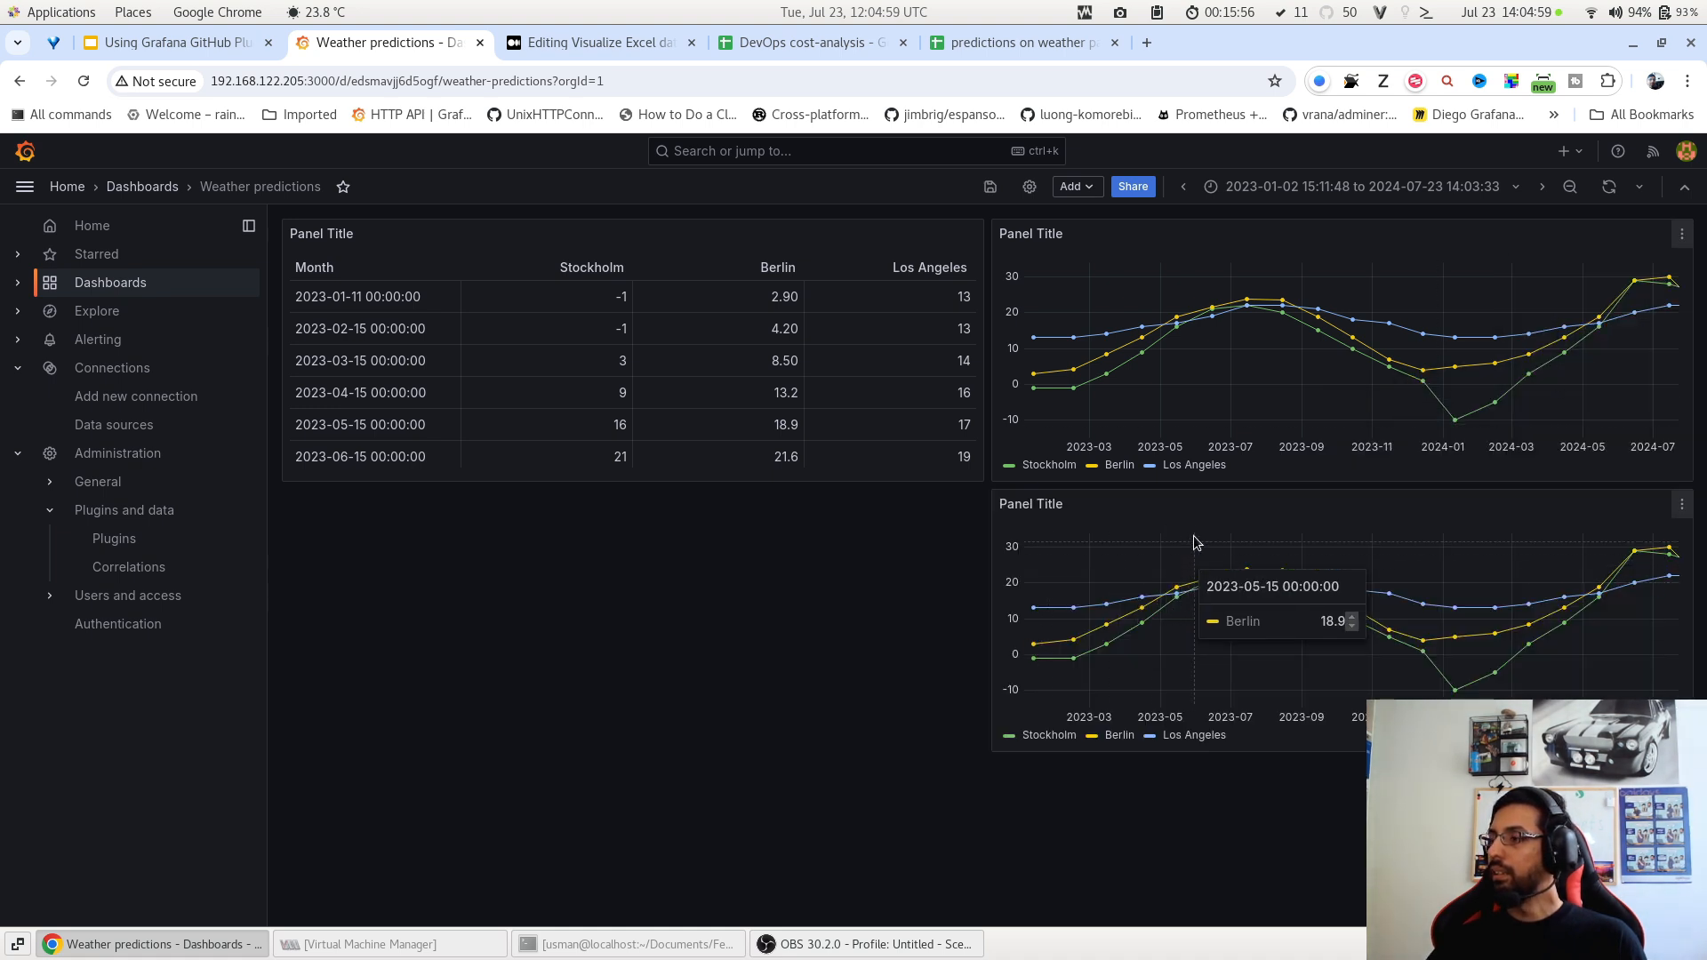
pyautogui.moveTo(1194, 507); pyautogui.dragTo(489, 551)
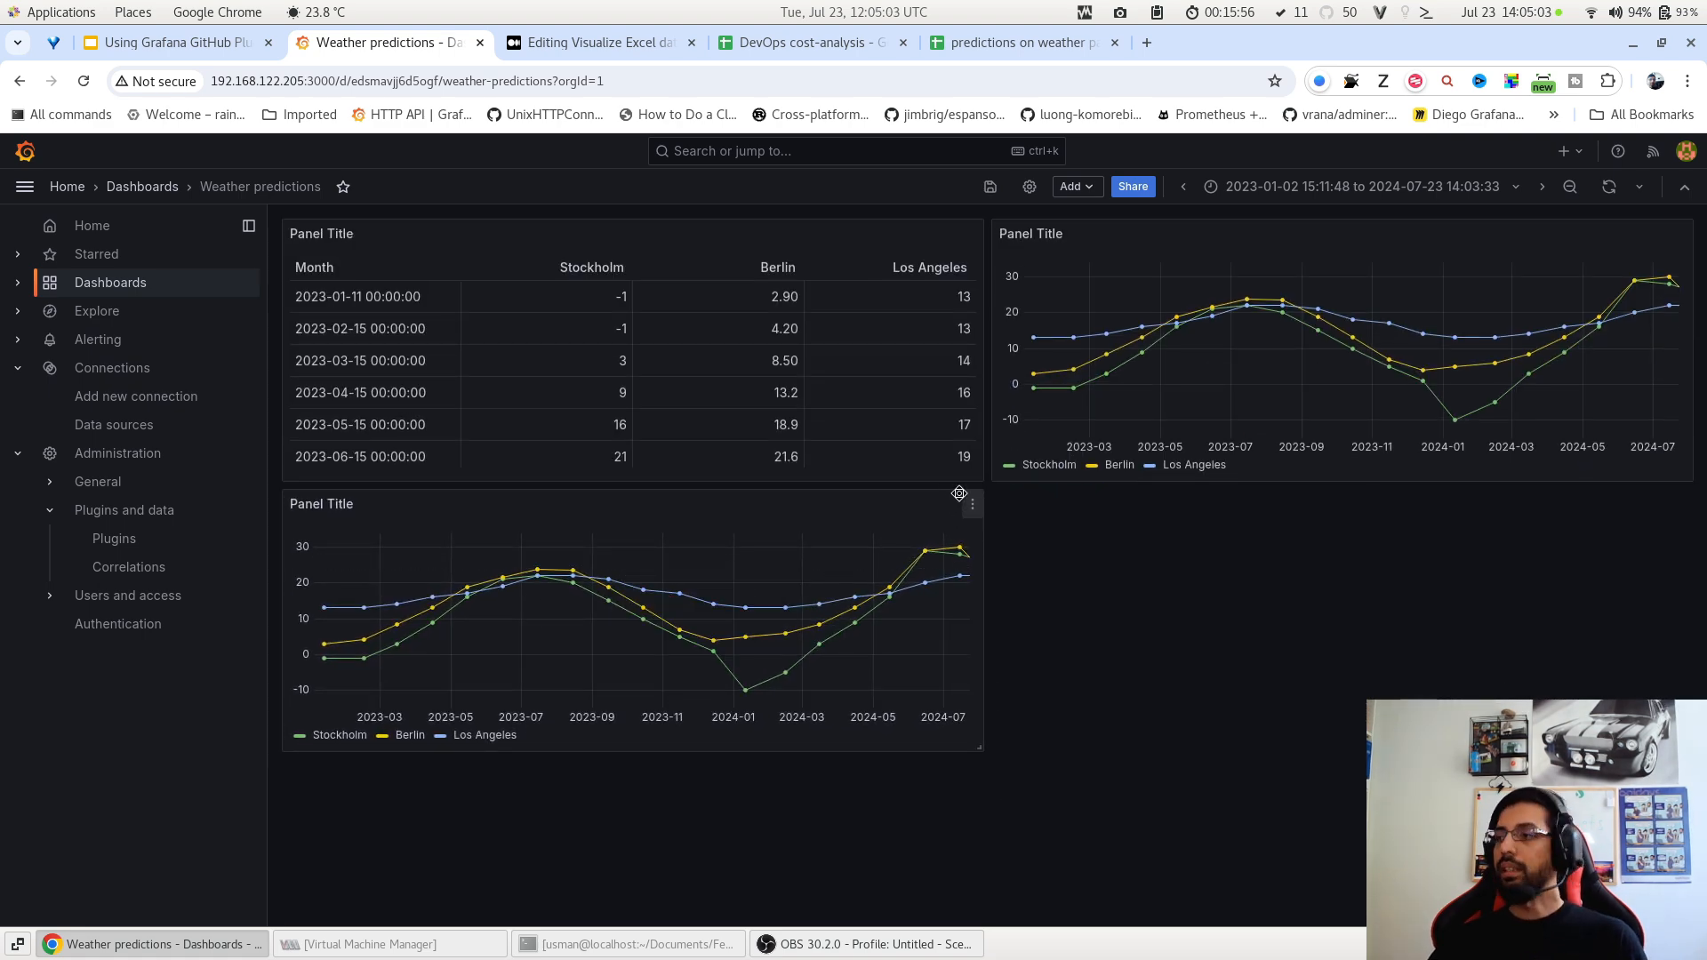
pyautogui.click(973, 504)
pyautogui.click(963, 573)
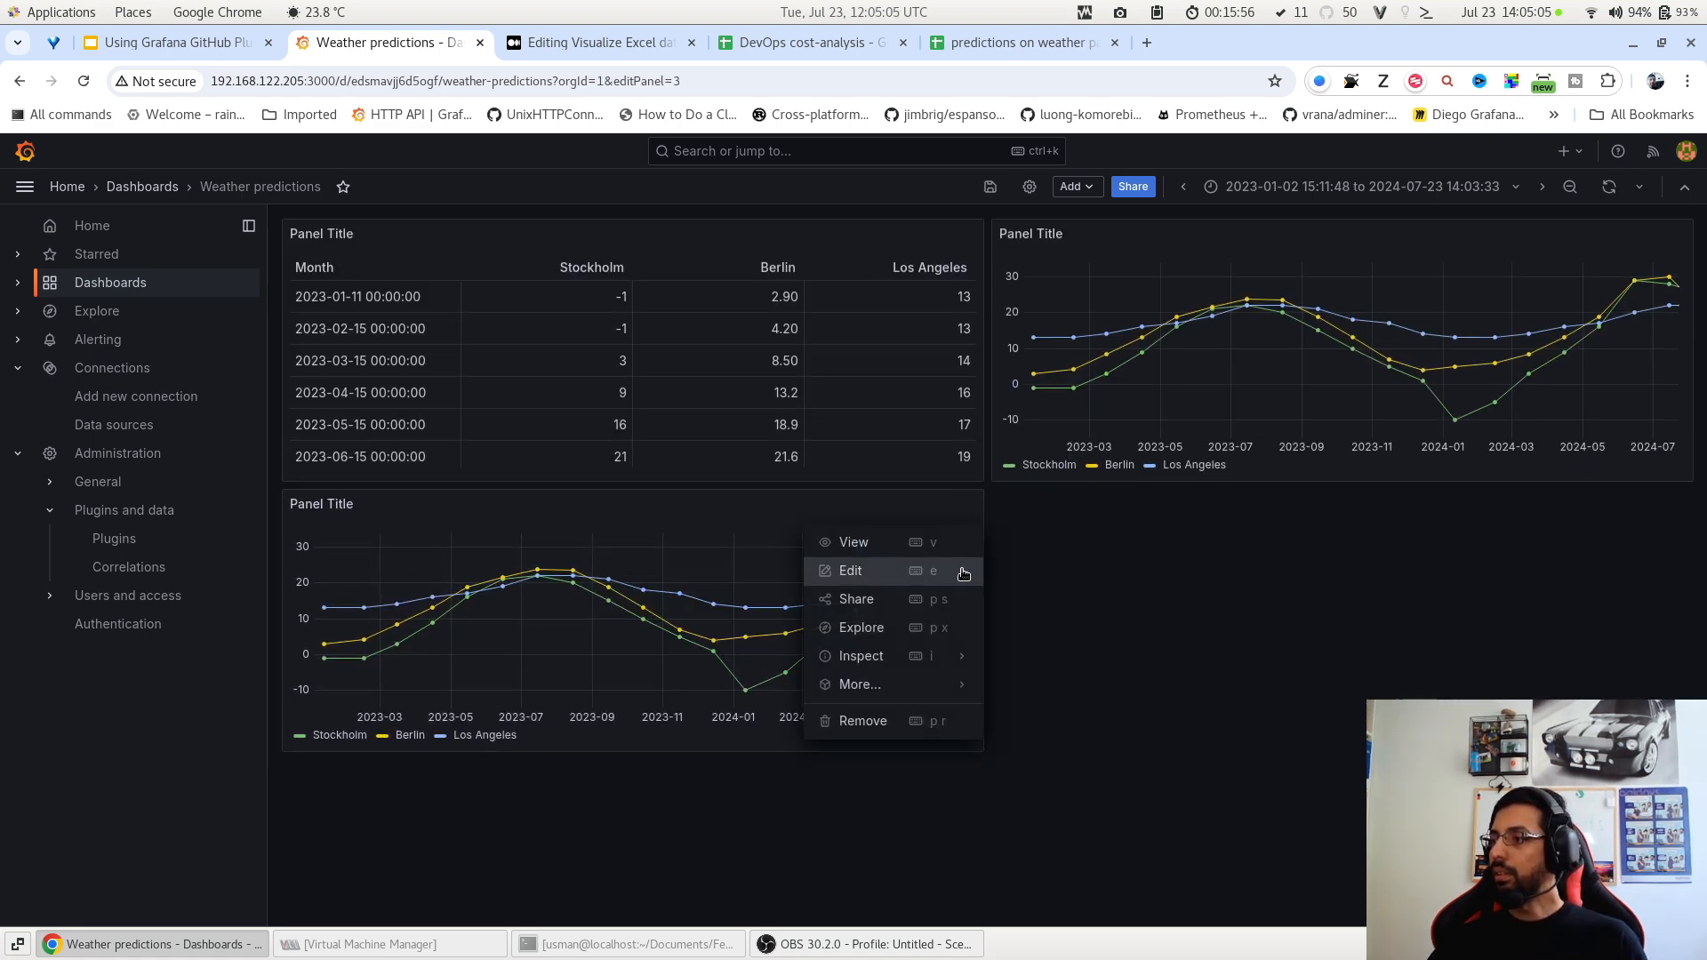
# Switch the duplicated panel to the suggested stacked area chart and apply it.
pyautogui.click(1476, 242)
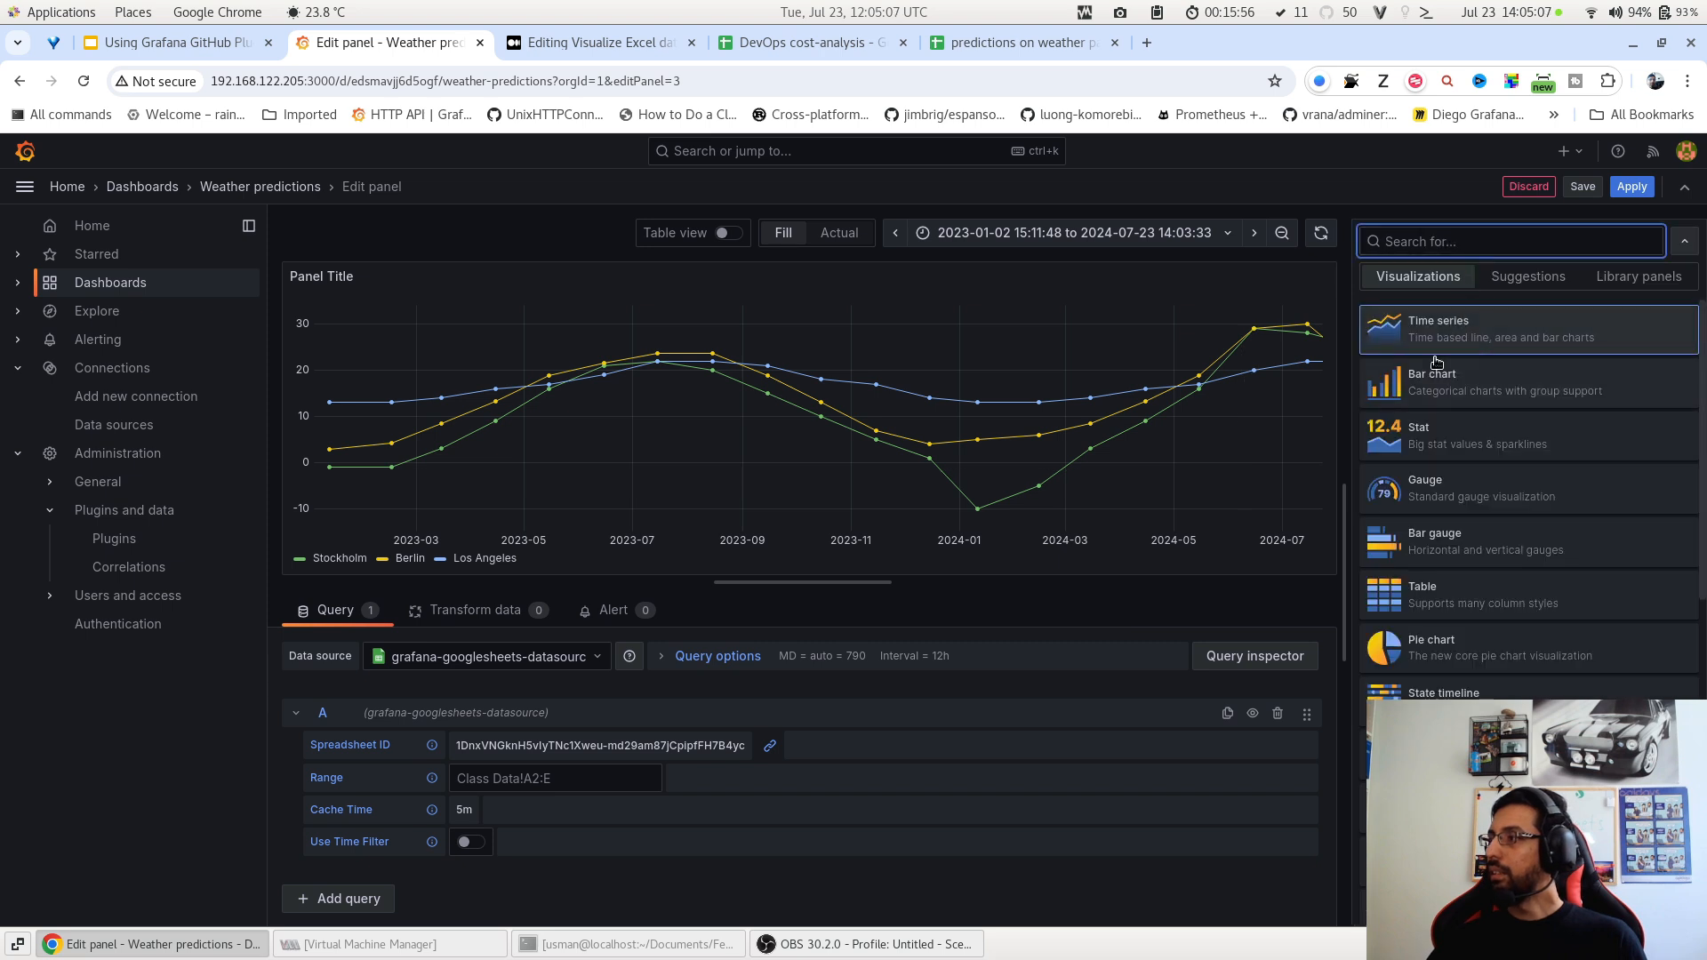
pyautogui.click(1539, 285)
pyautogui.scroll(-2, 1511, 384)
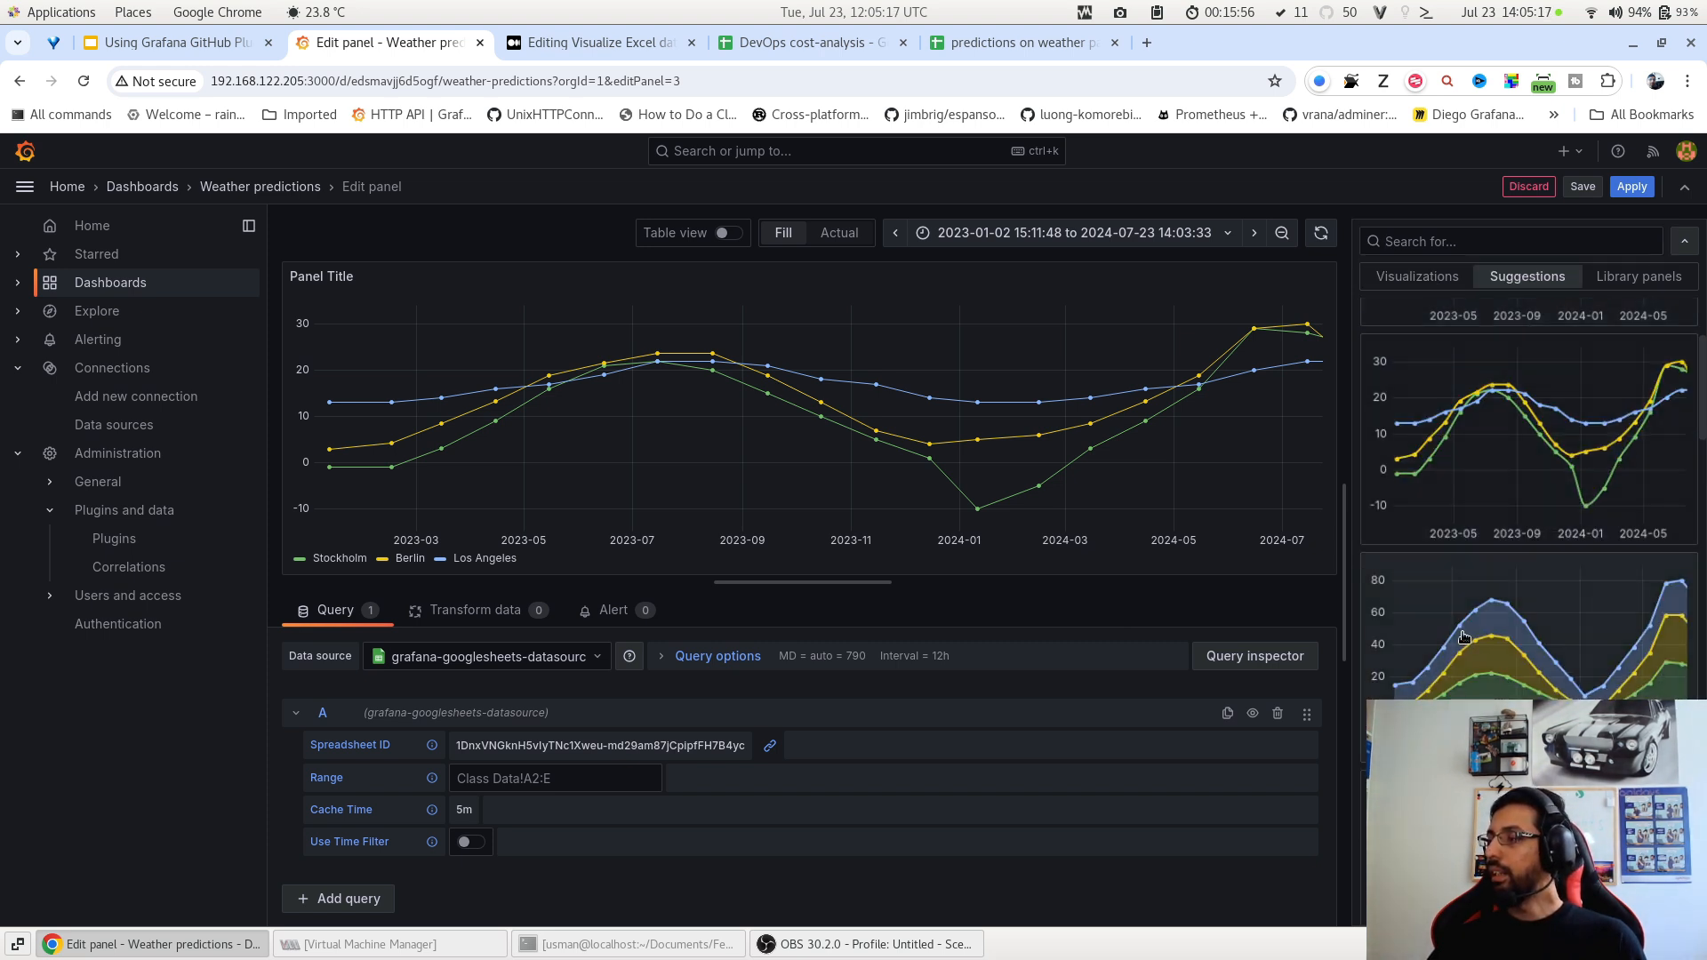
pyautogui.scroll(-2, 1464, 636)
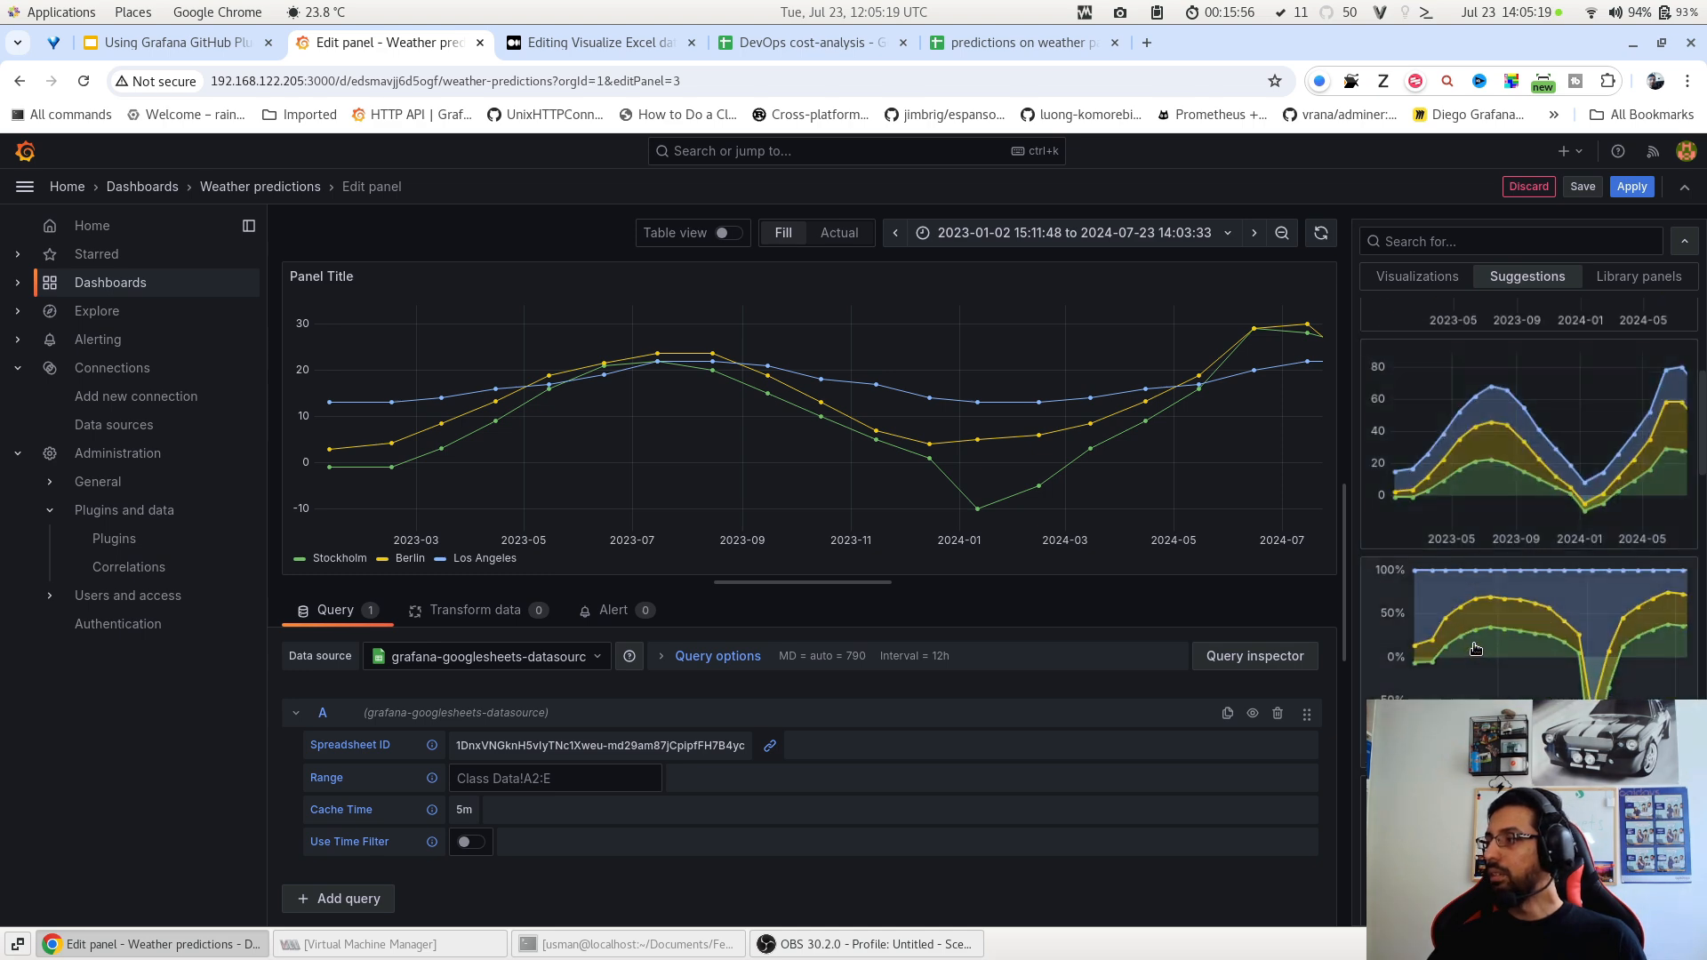
pyautogui.scroll(-6, 1474, 648)
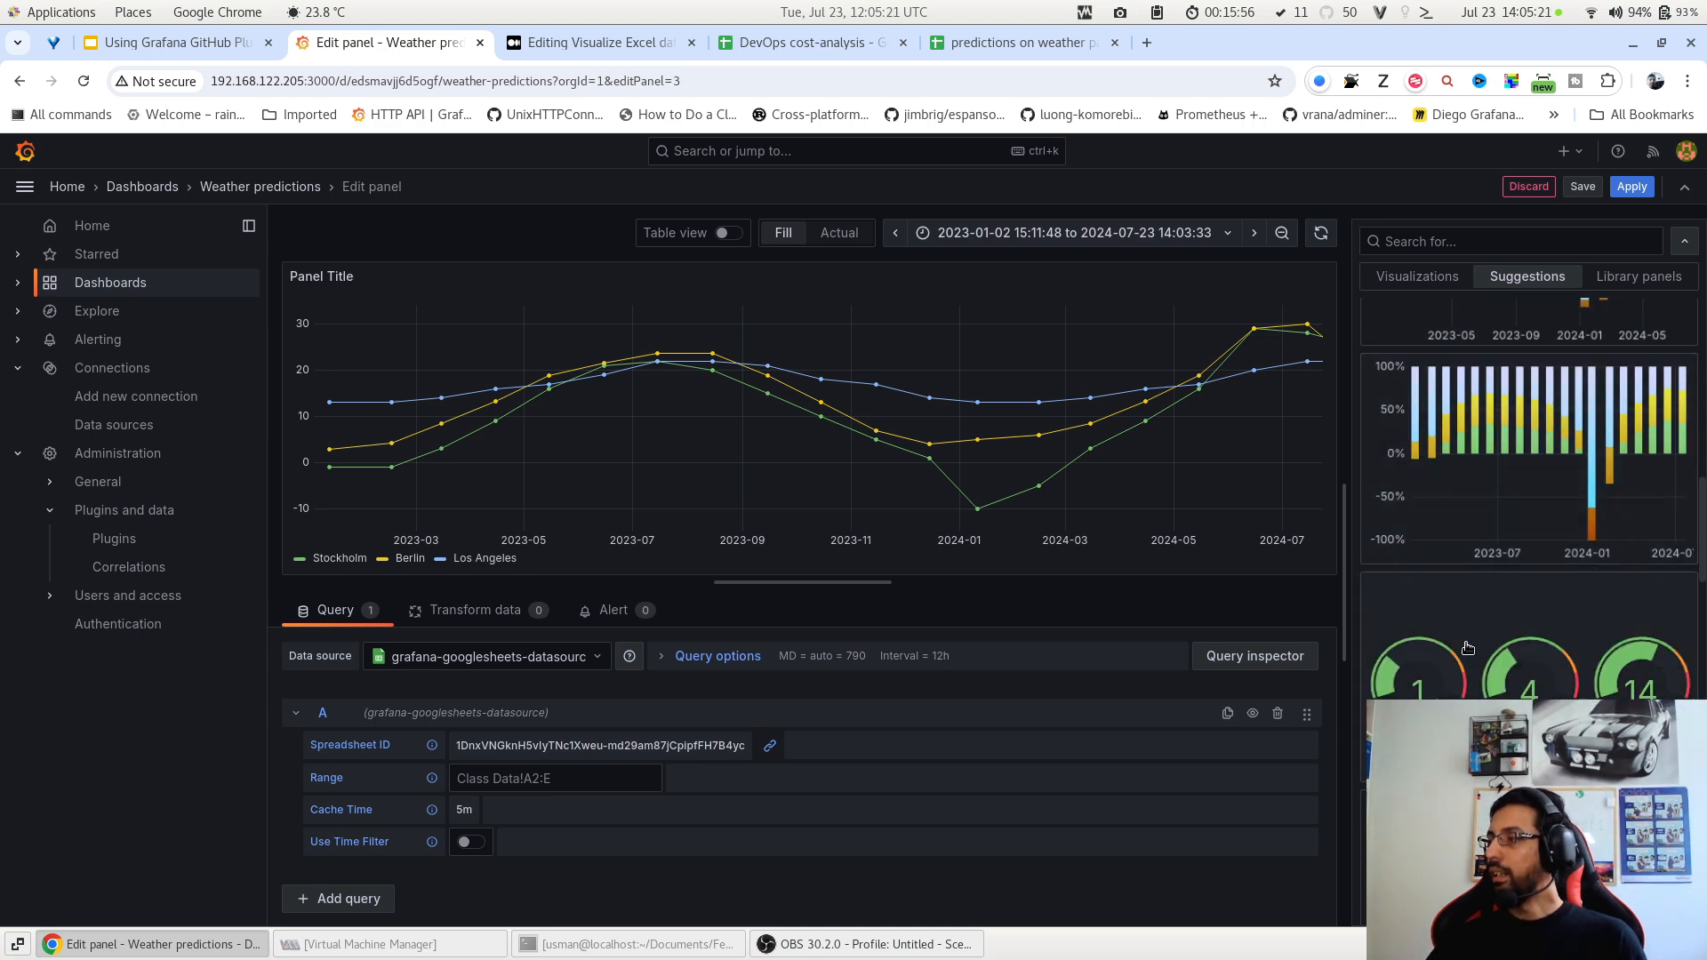
pyautogui.scroll(-3, 1467, 648)
pyautogui.scroll(7, 1502, 551)
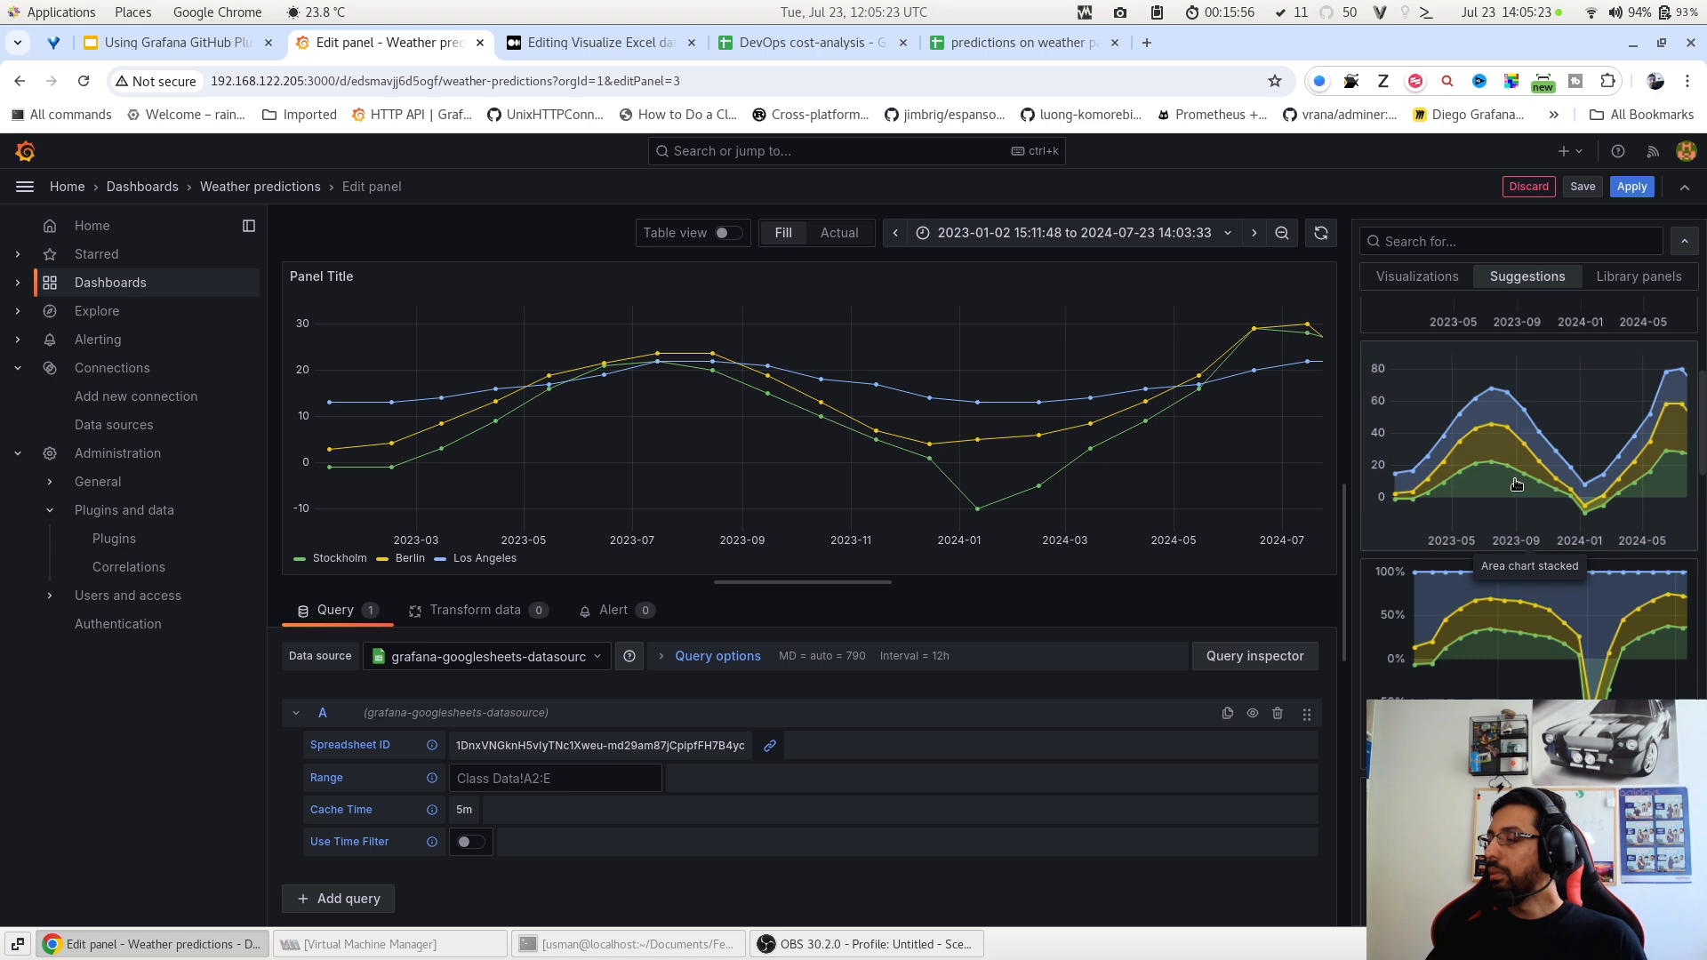
pyautogui.scroll(2, 1511, 542)
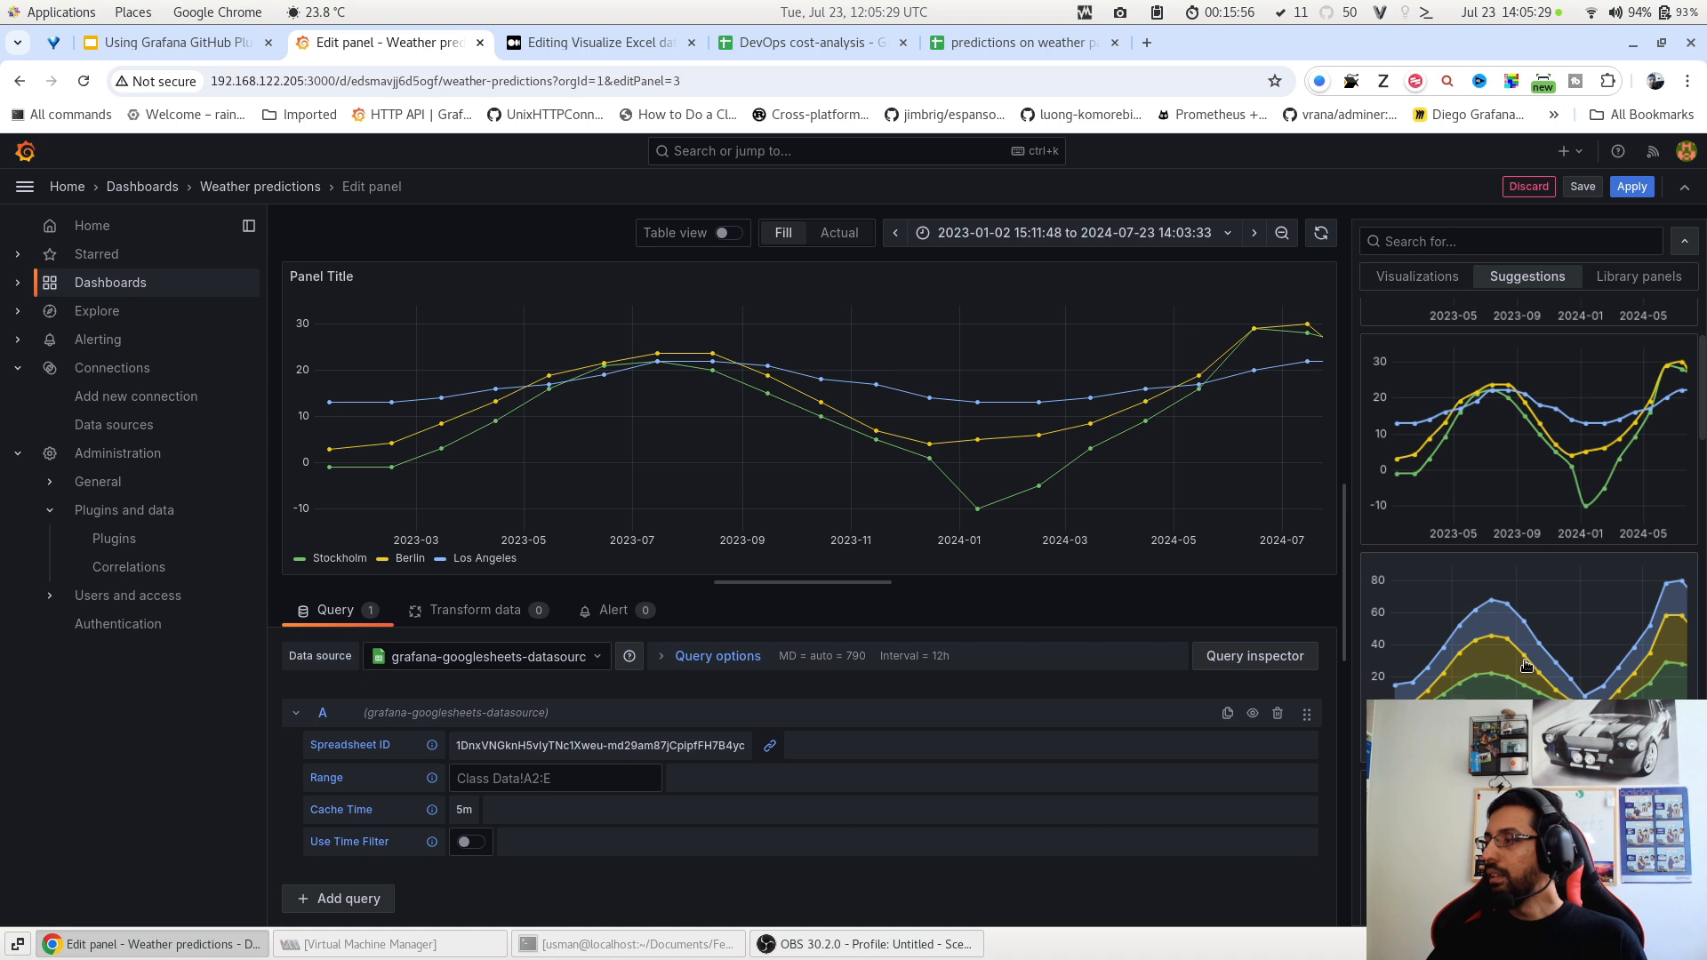
pyautogui.click(1525, 666)
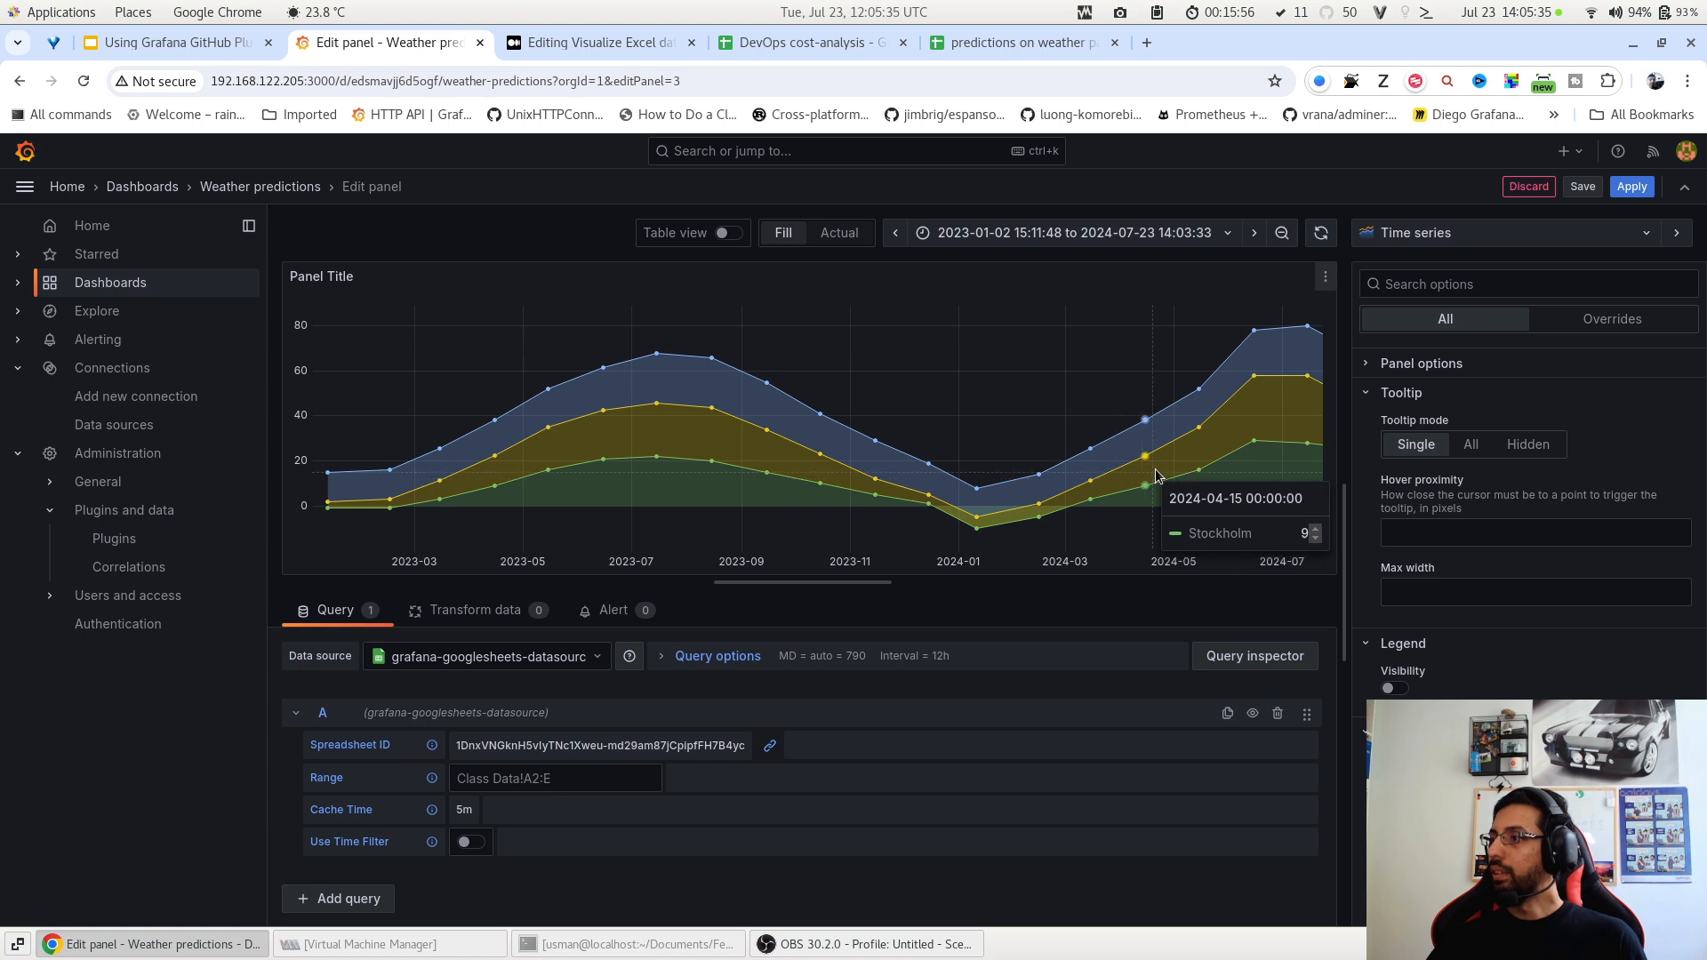
pyautogui.click(1631, 186)
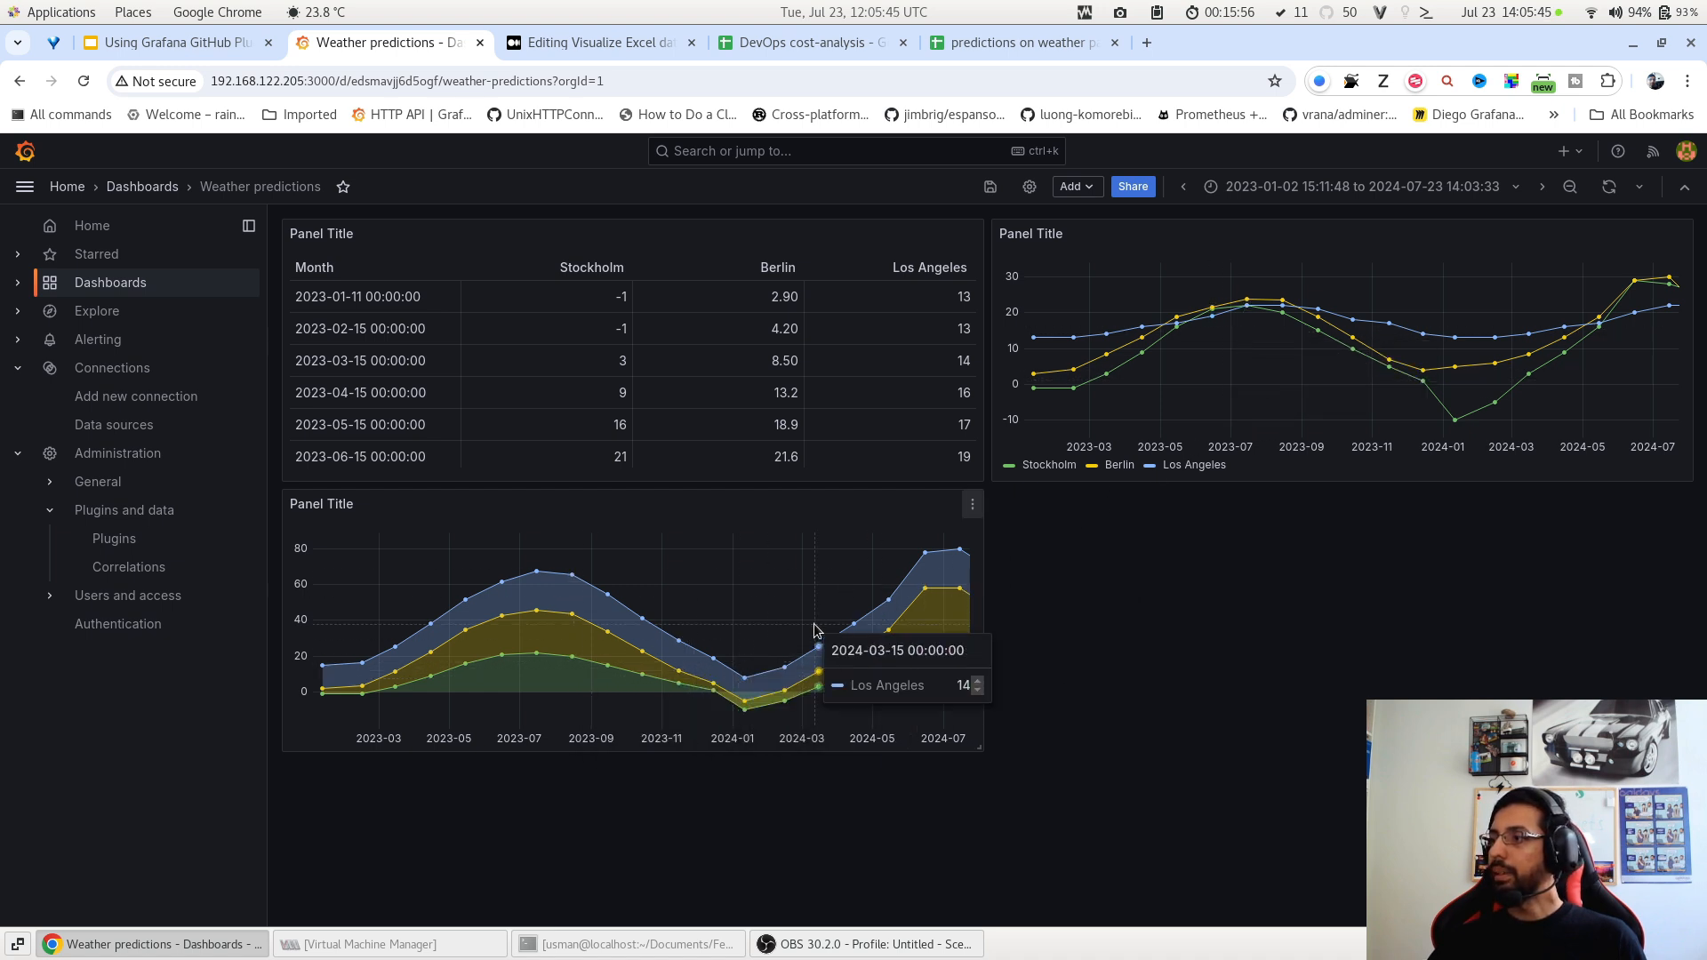
# Reopen the stacked area panel's suggestions and leave the editor without changes.
pyautogui.press('e')
pyautogui.click(1512, 237)
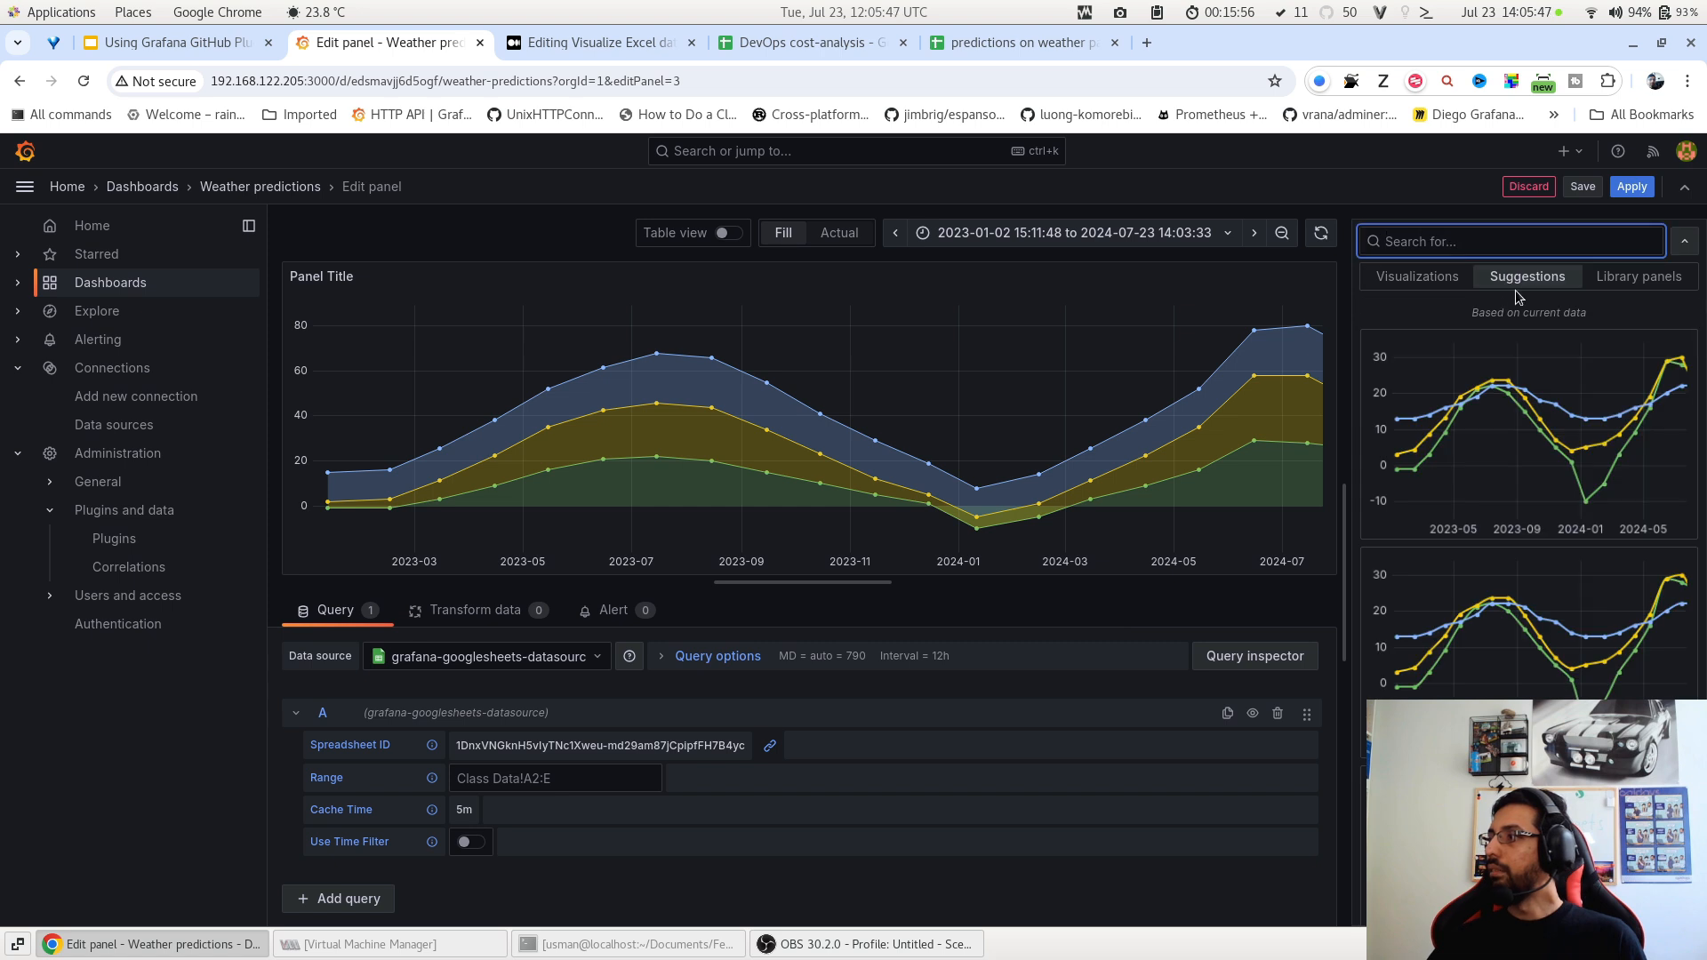
pyautogui.scroll(-2, 1508, 558)
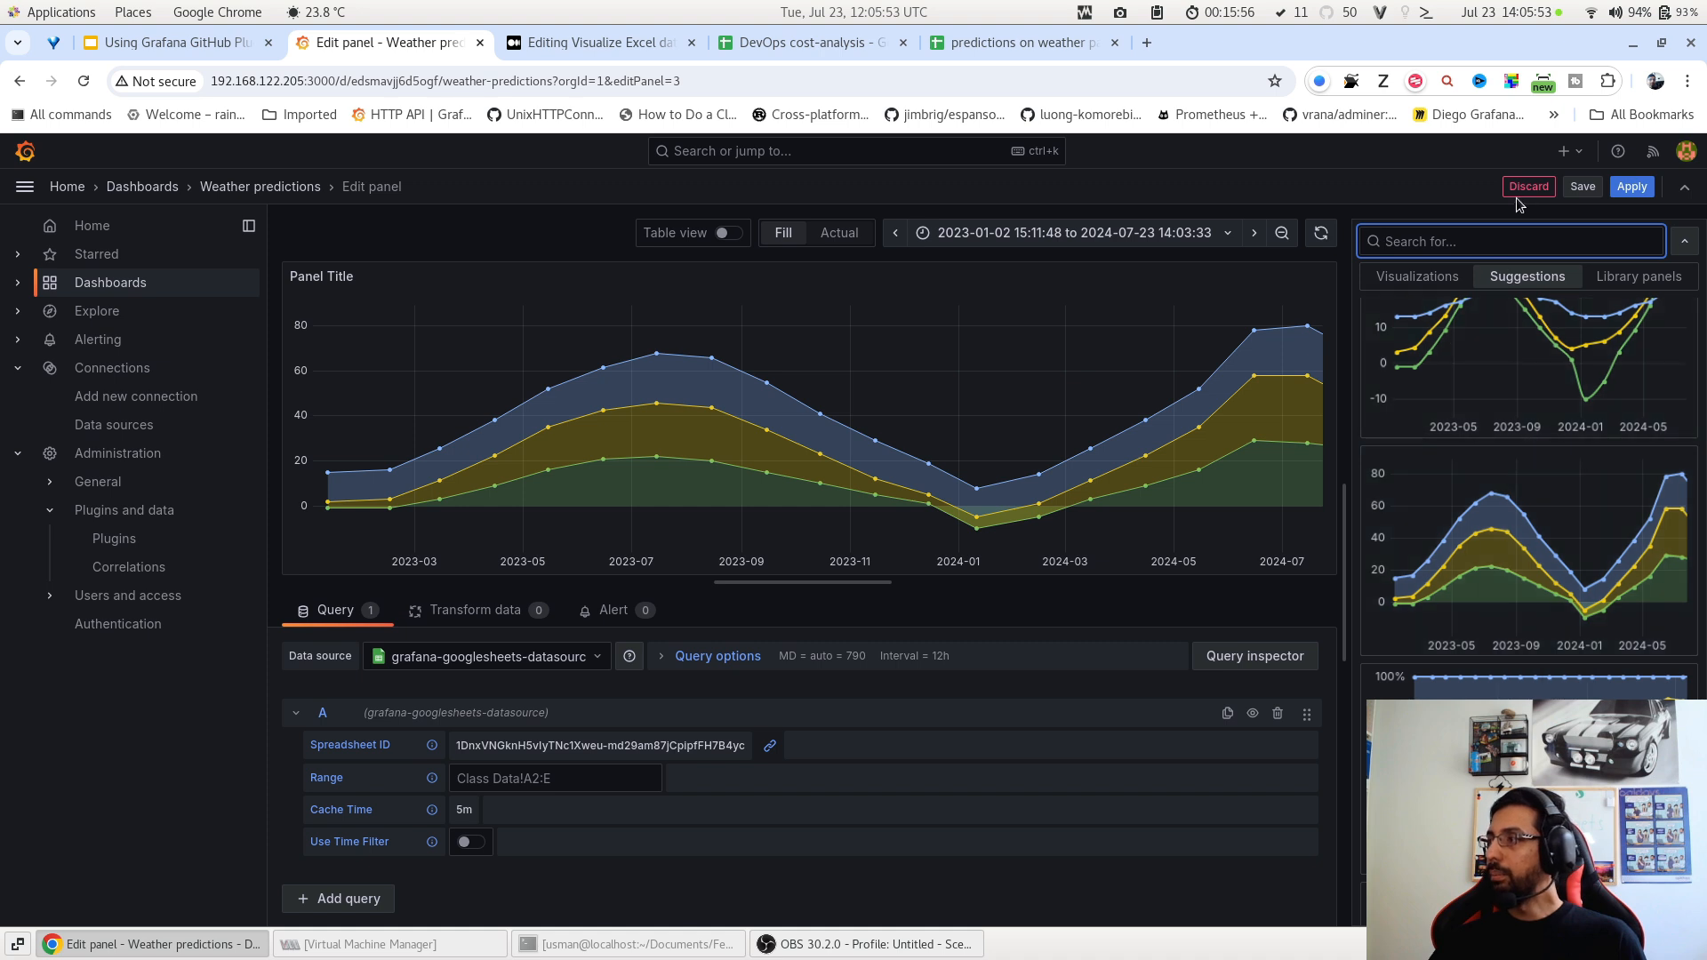
pyautogui.click(1616, 188)
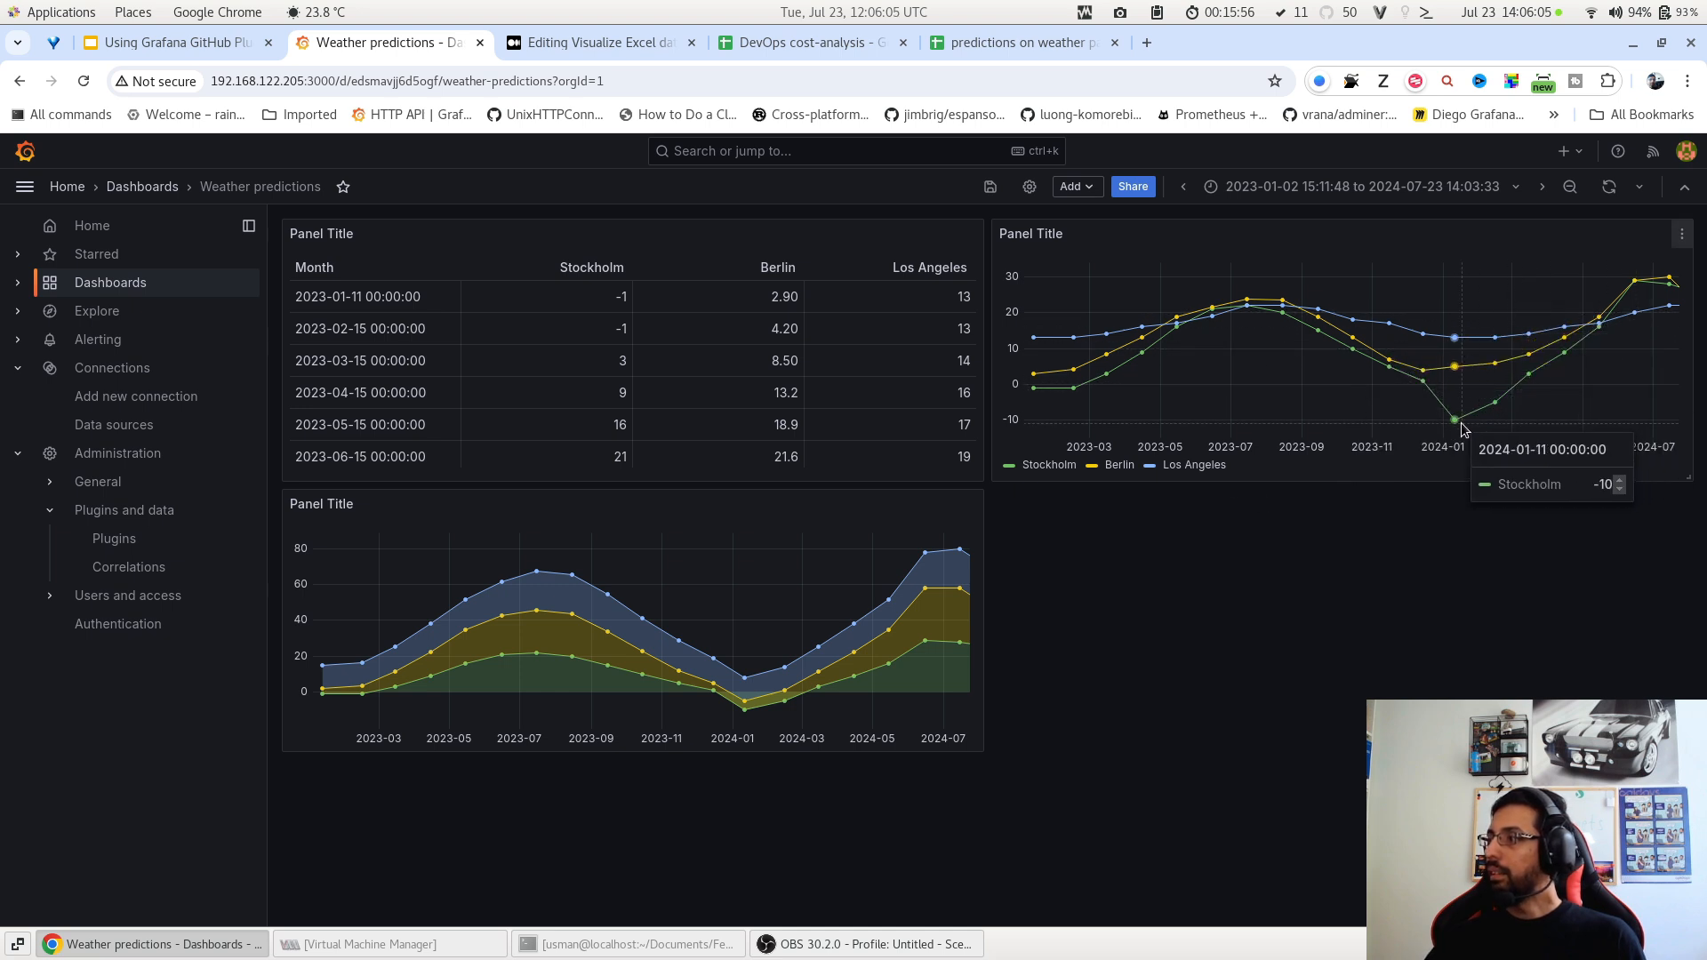
# Annotate the January 2024 dip as 'weather significant drop' with tag berlin-winter.
pyautogui.click(1456, 369)
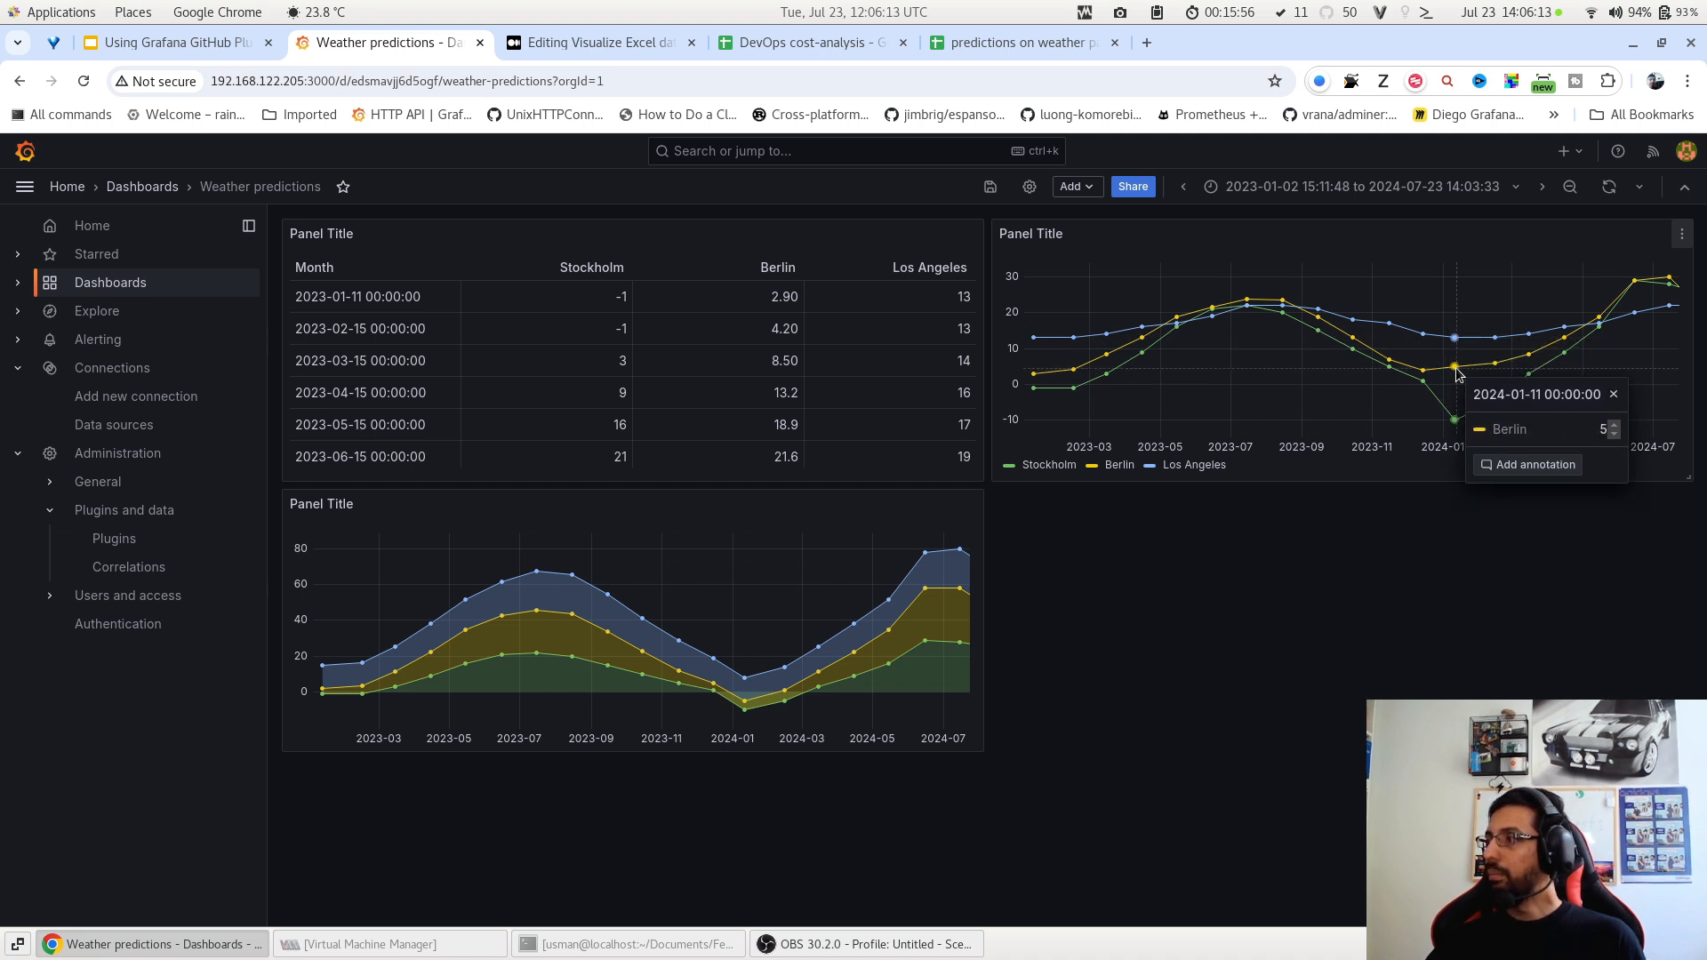
pyautogui.click(1503, 462)
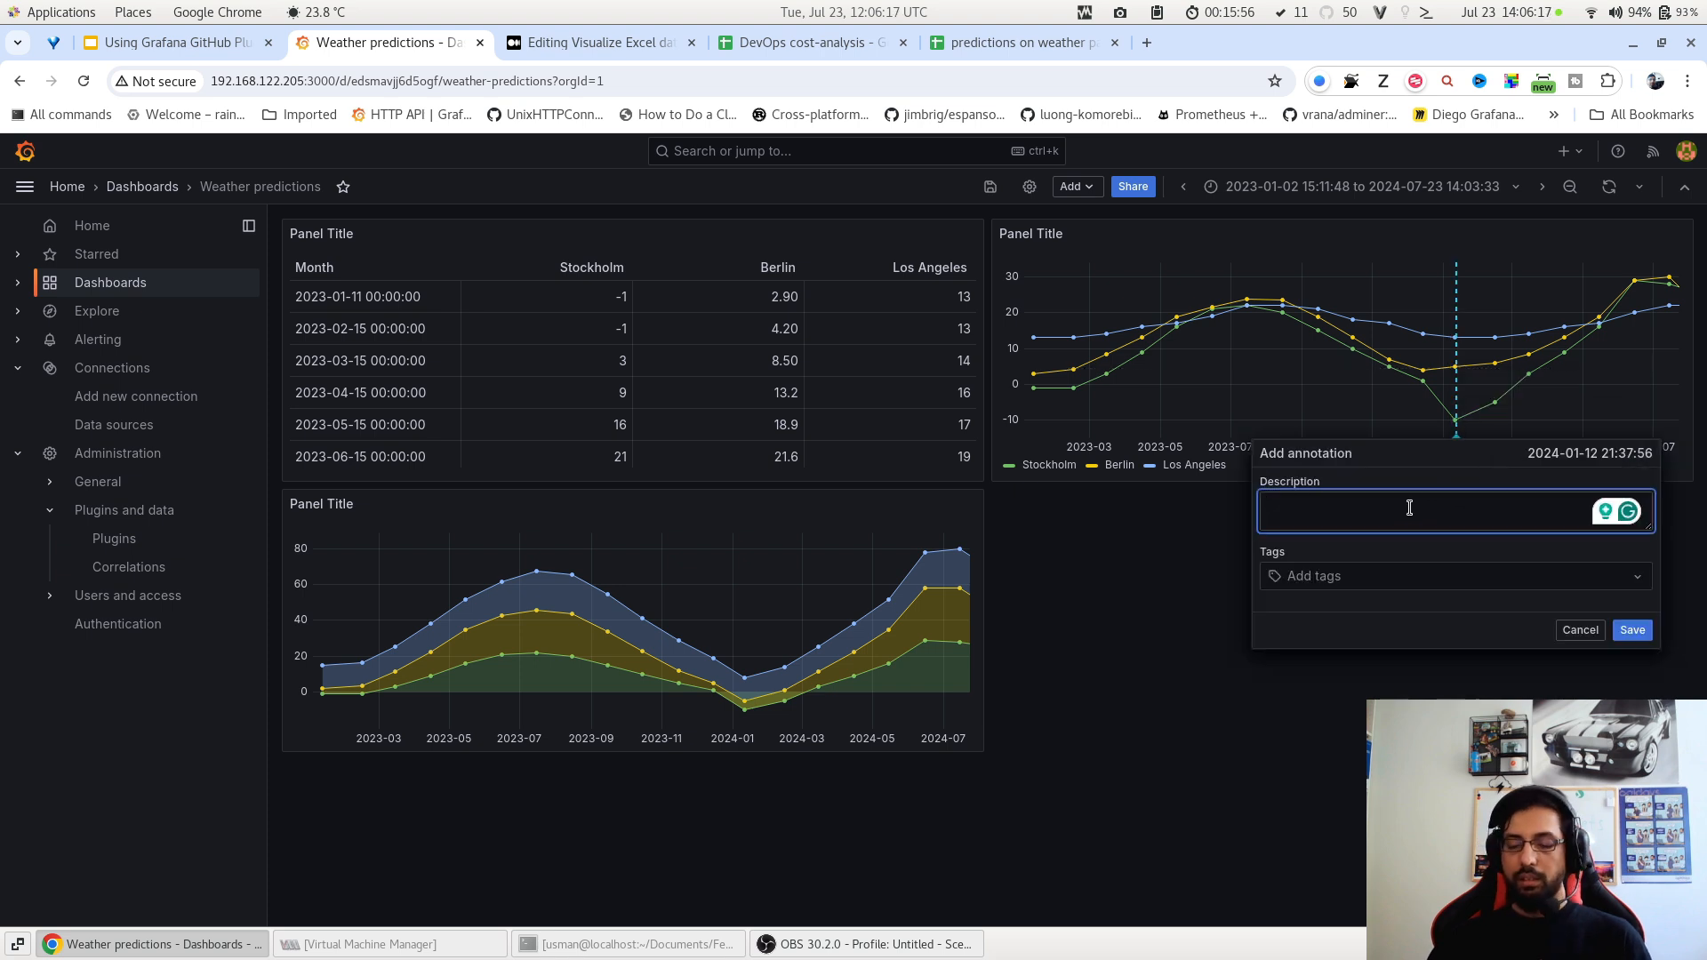
pyautogui.write('wa')
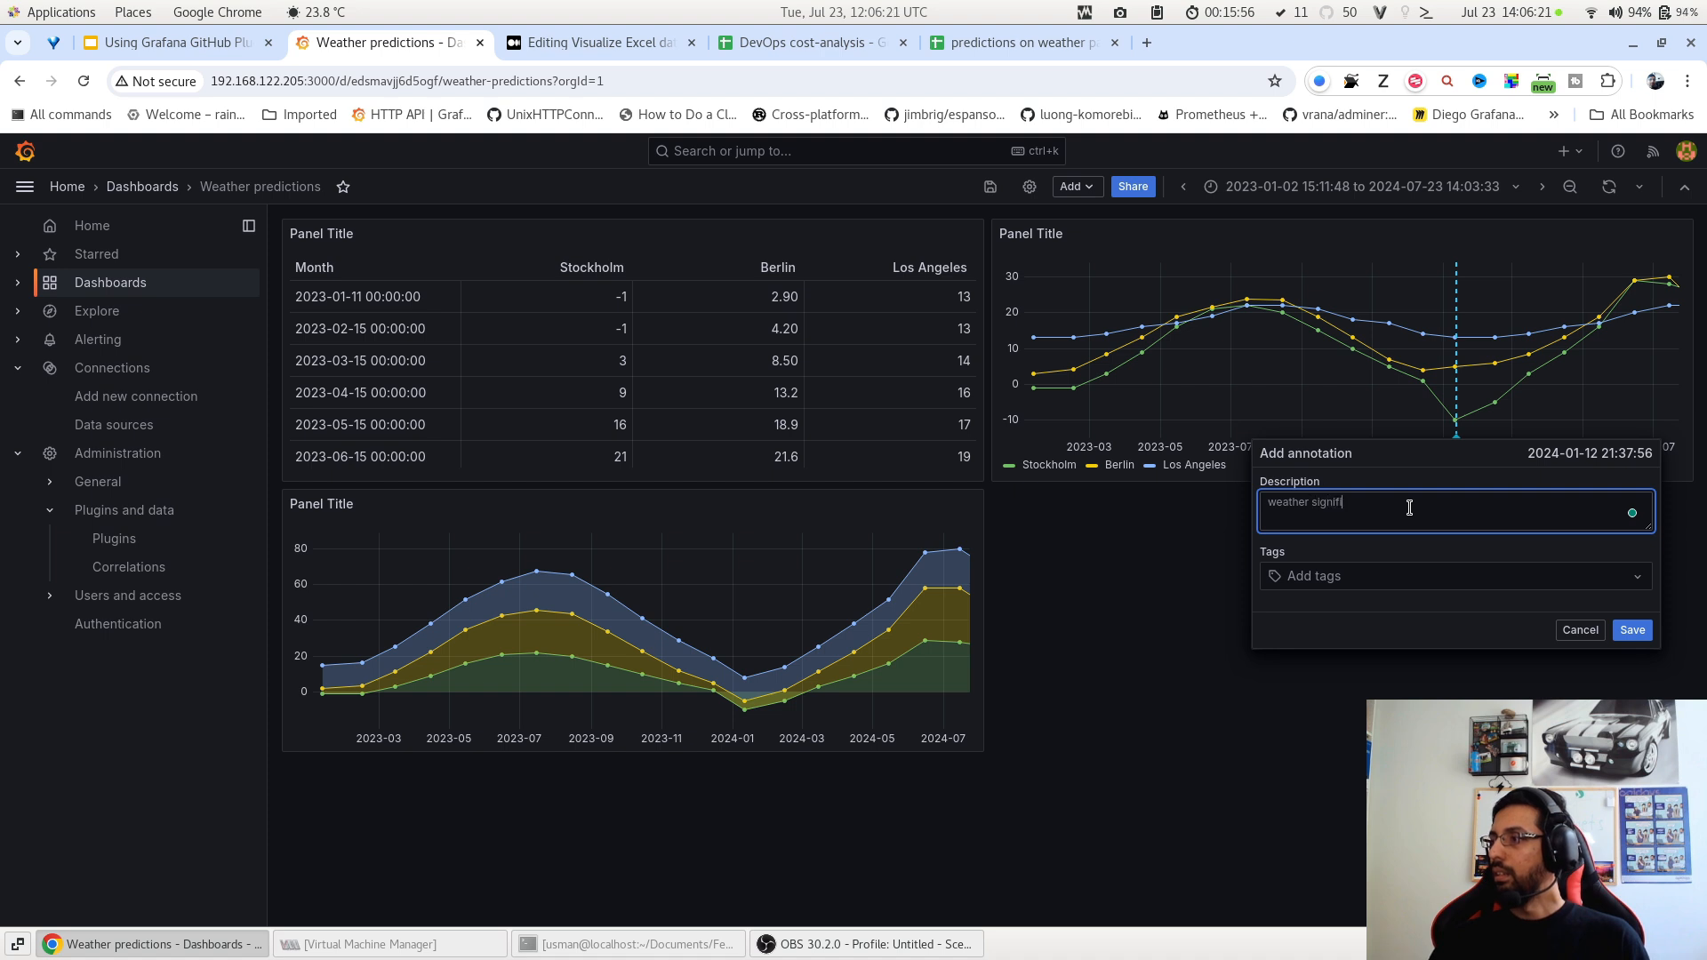
pyautogui.press('BackSpace')
pyautogui.press('BackSpace')
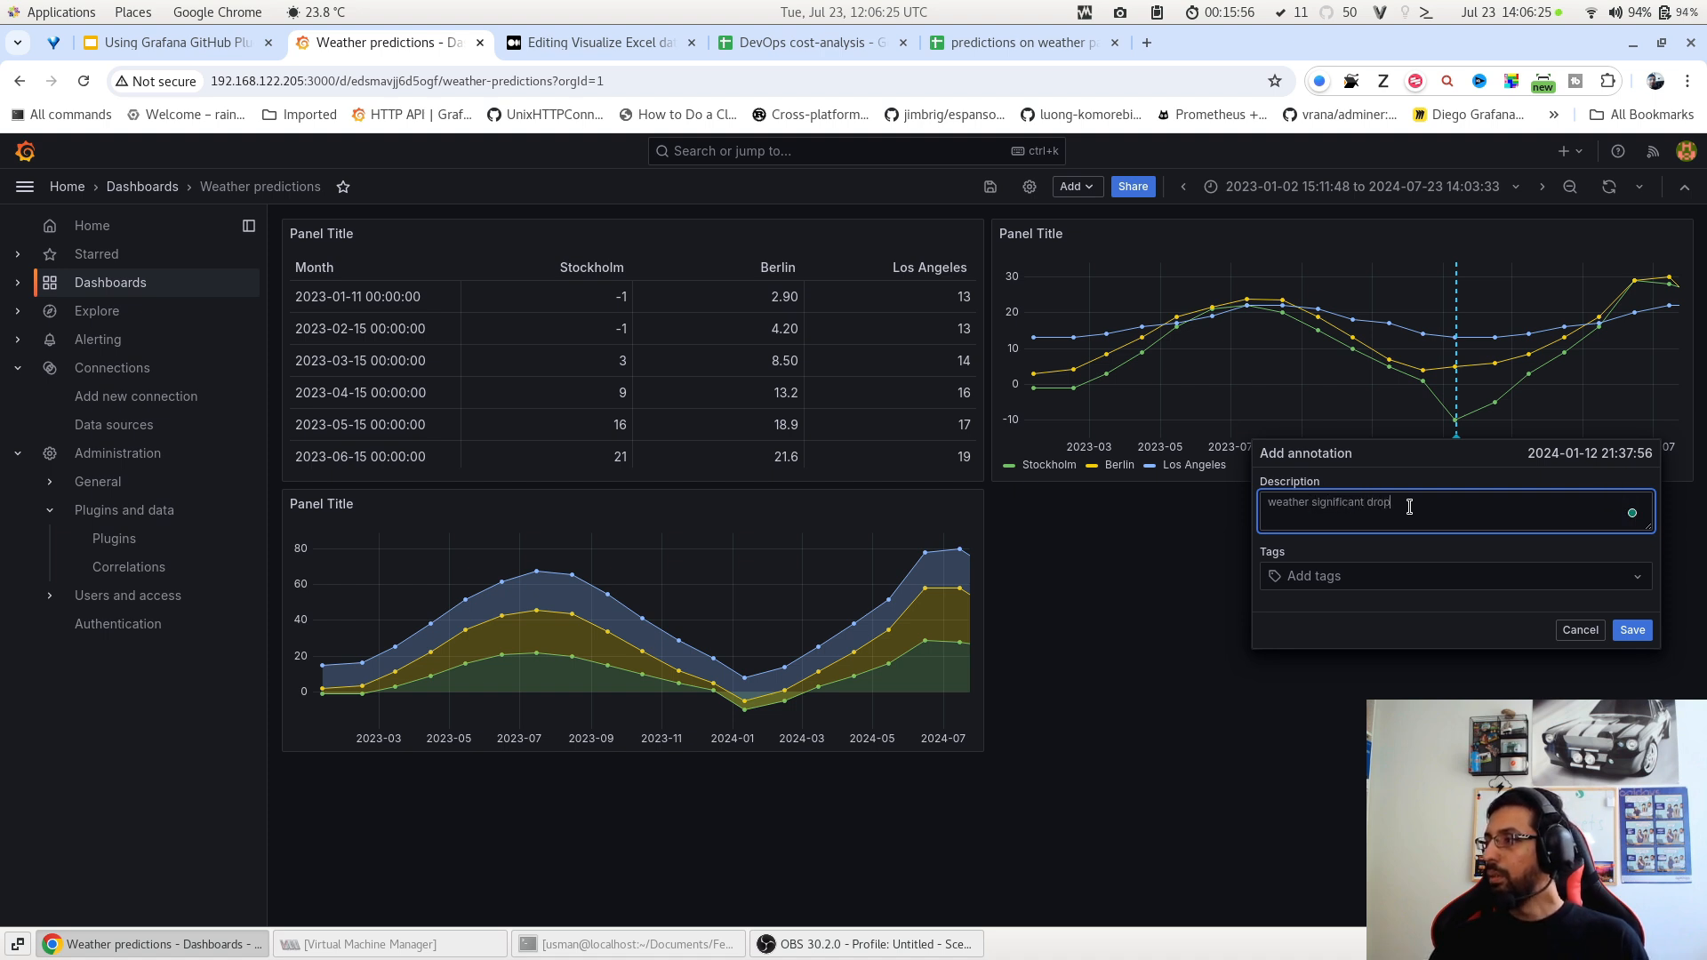
pyautogui.click(1416, 582)
pyautogui.write('b')
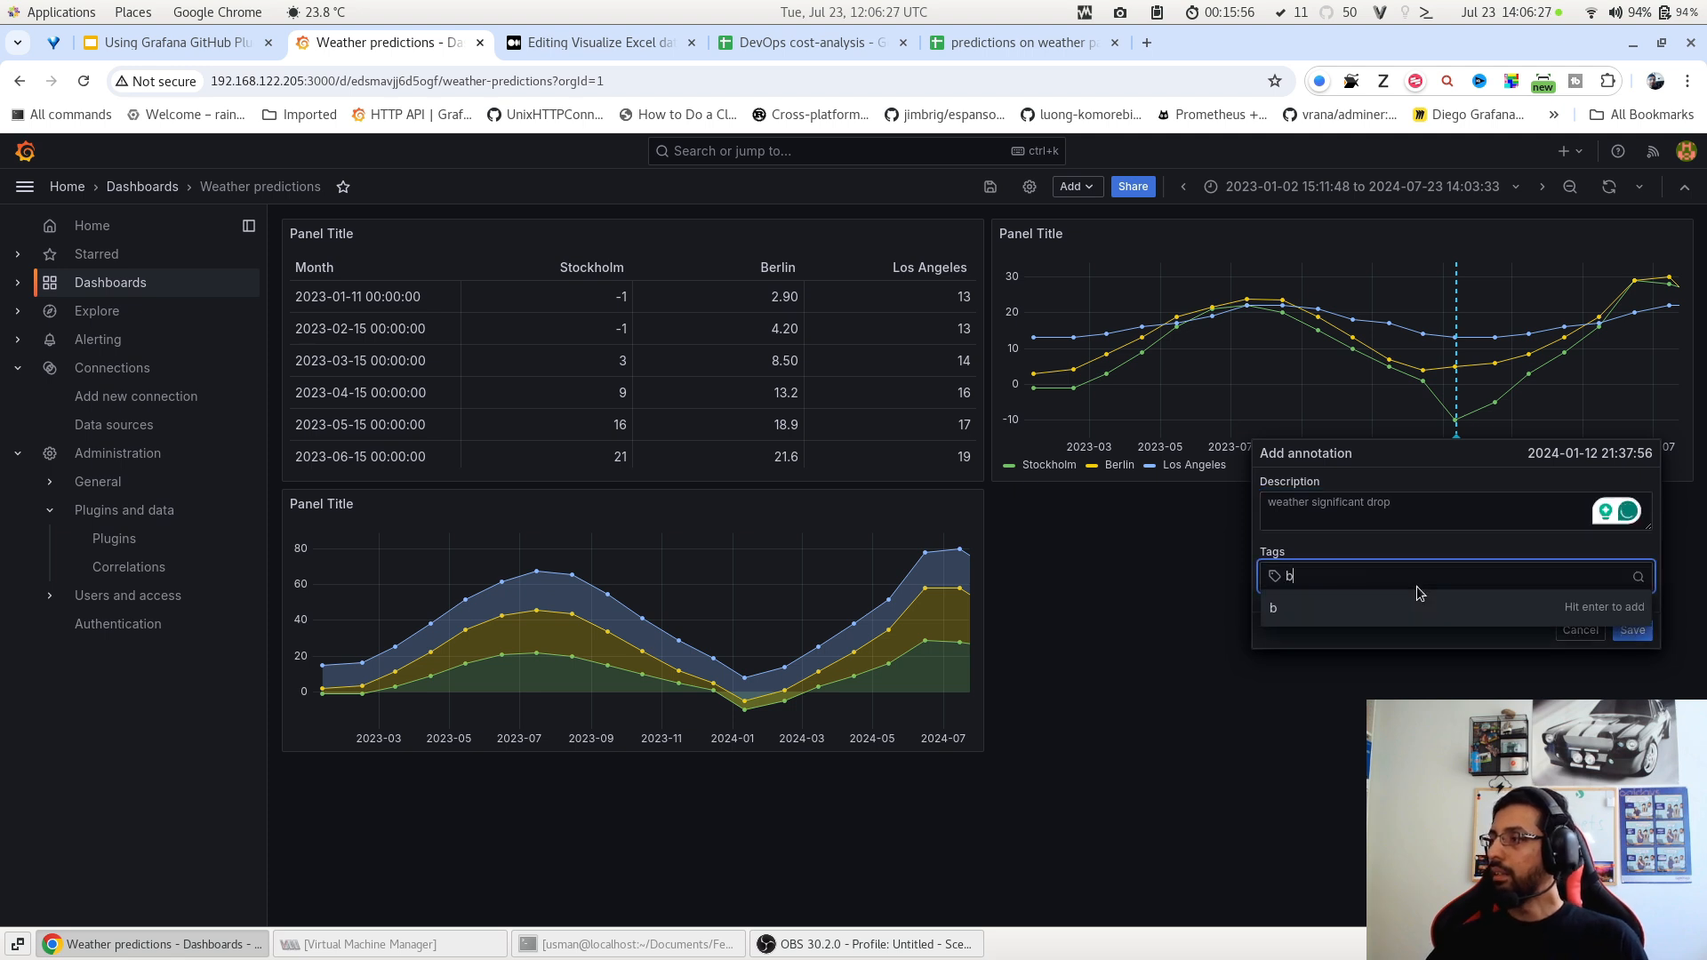
pyautogui.write('erlin')
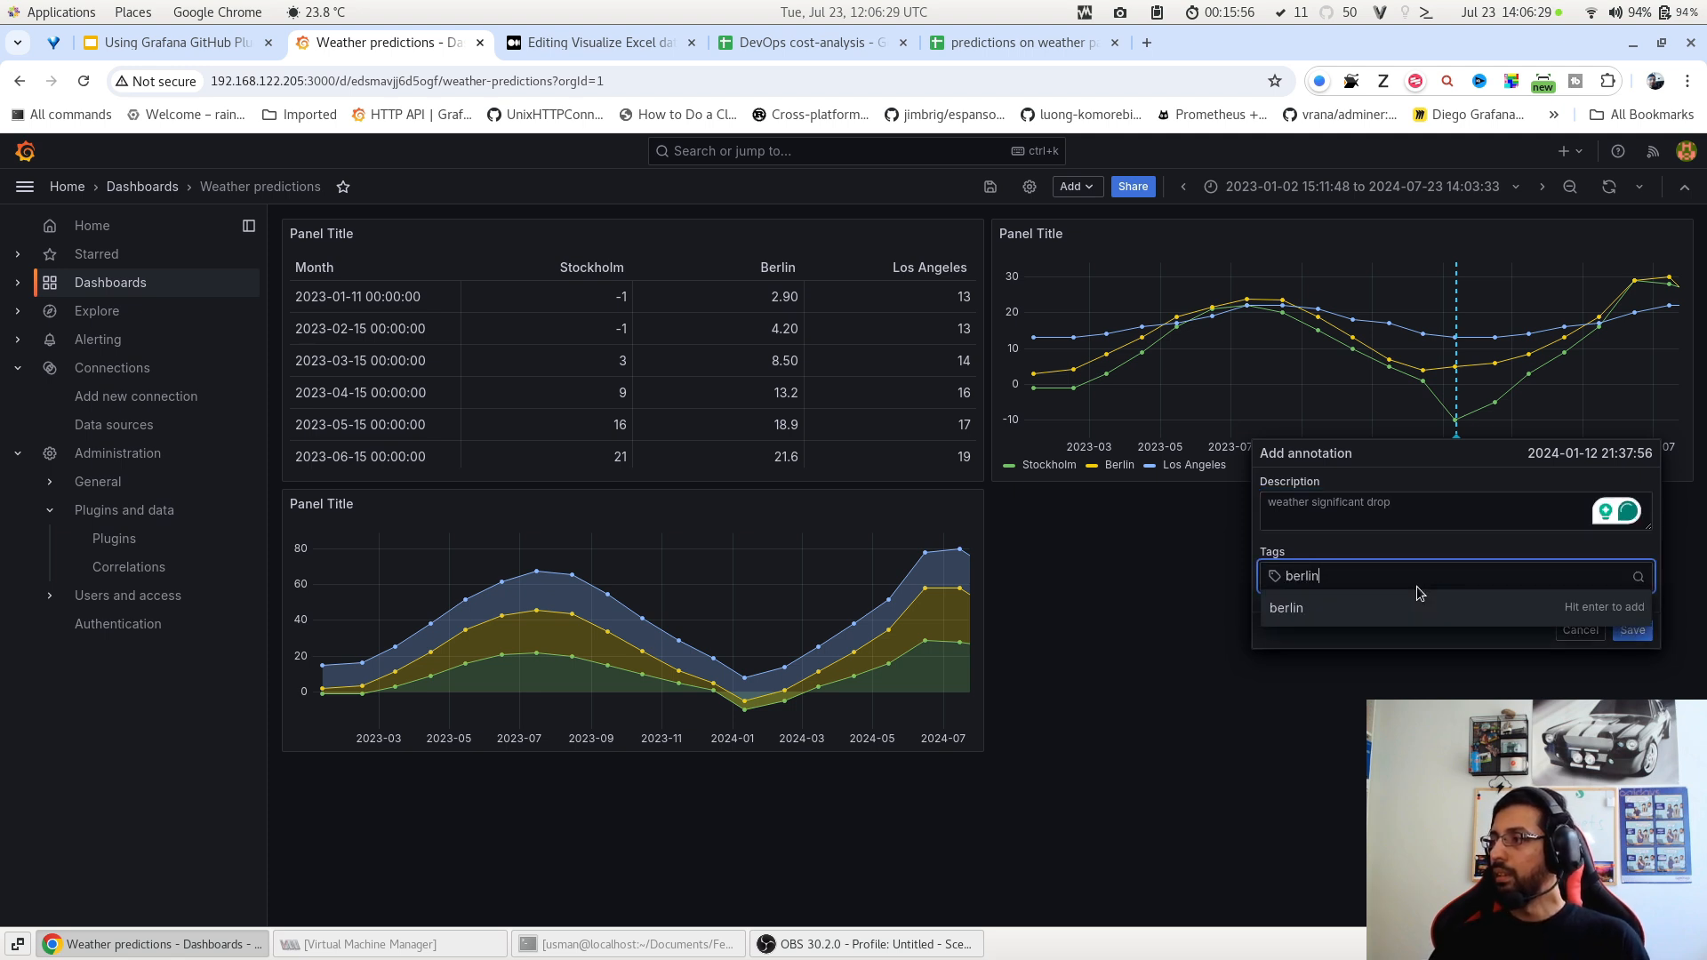
pyautogui.write('-winter')
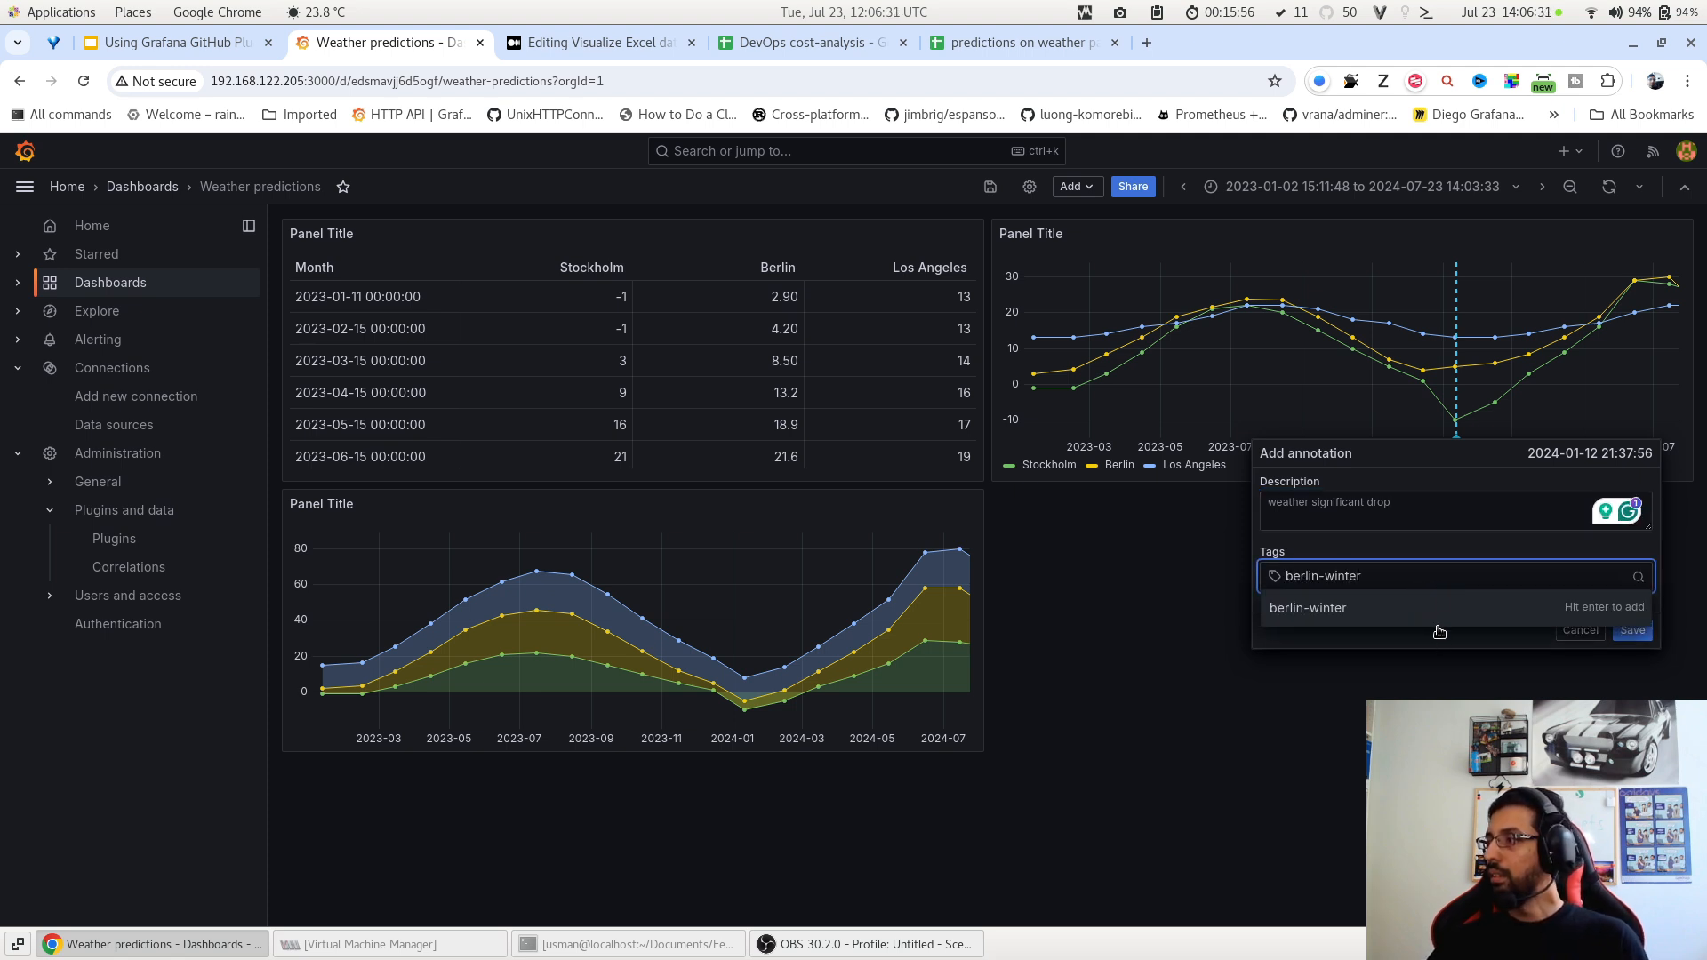
pyautogui.click(1446, 608)
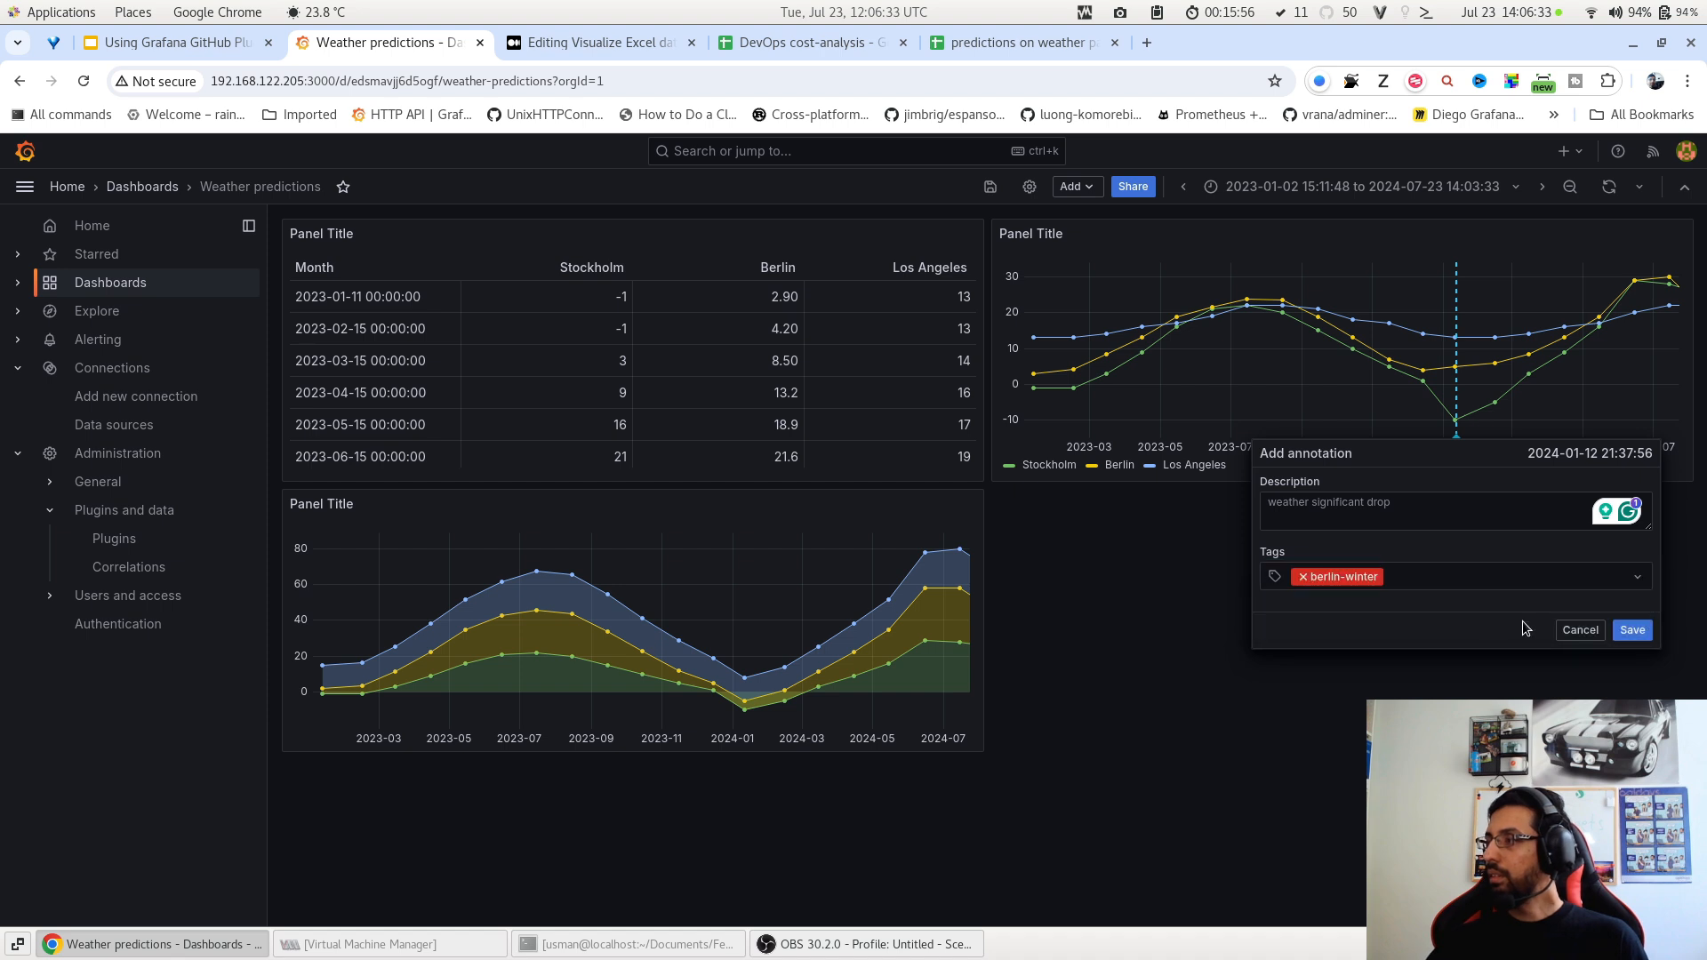
pyautogui.click(1632, 629)
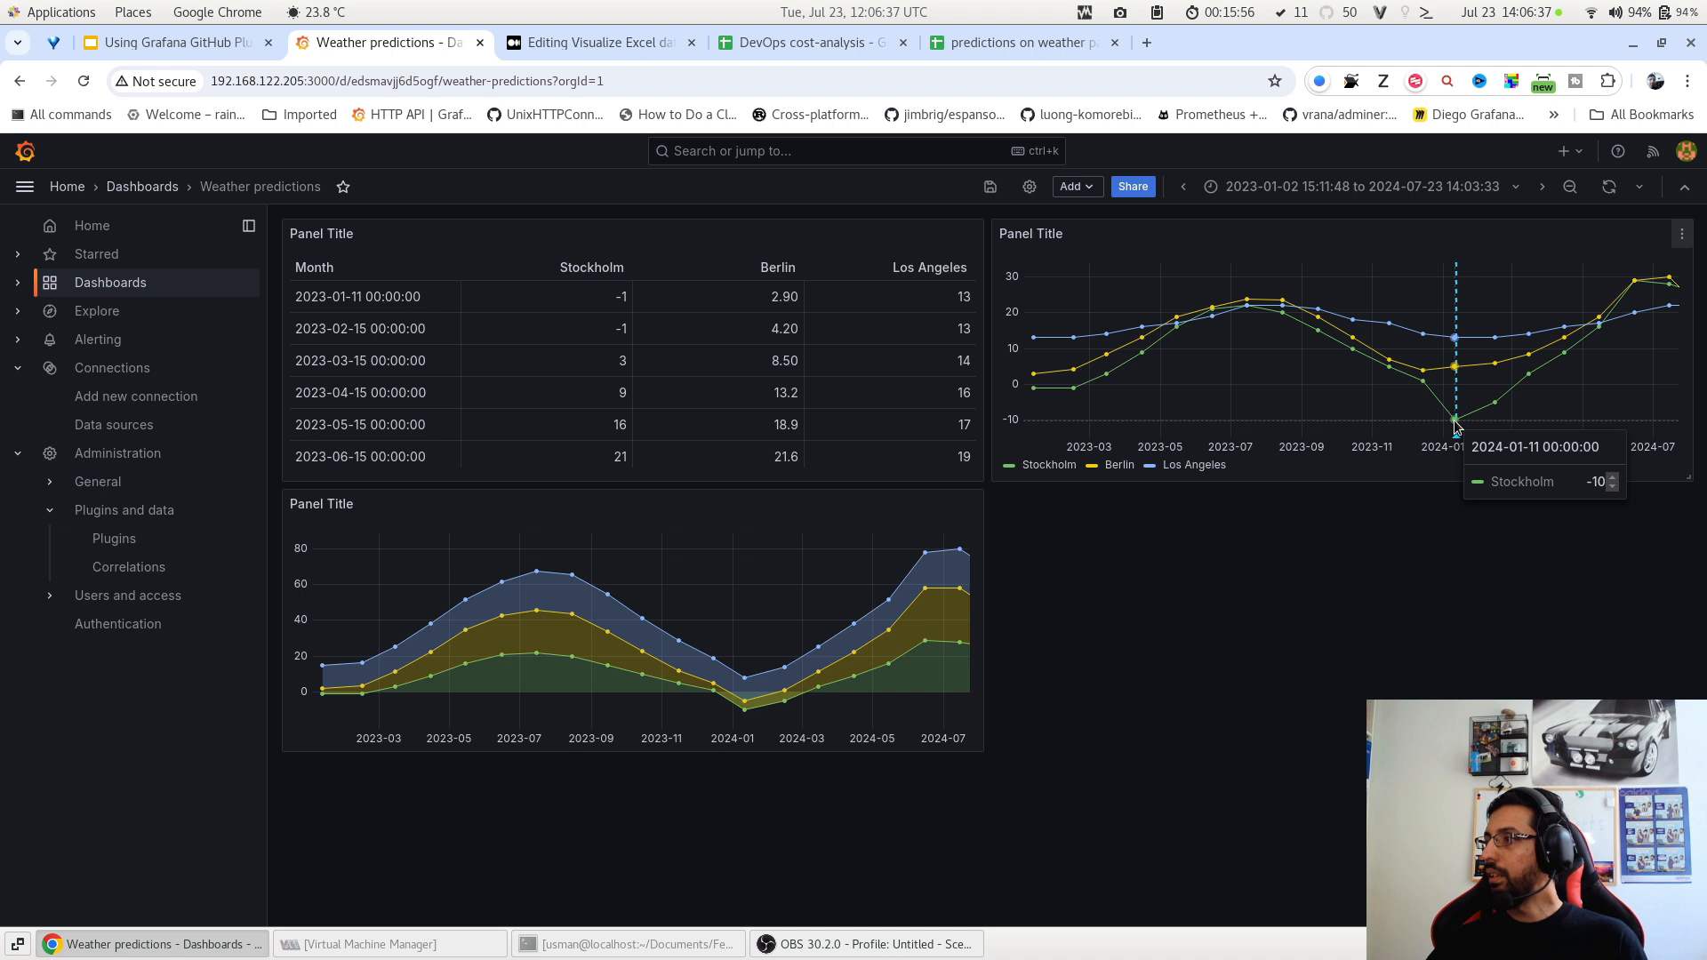
# Start an annotation at Stockholm's 2024-01-11 low described as 'weather-dropped'.
pyautogui.click(1455, 427)
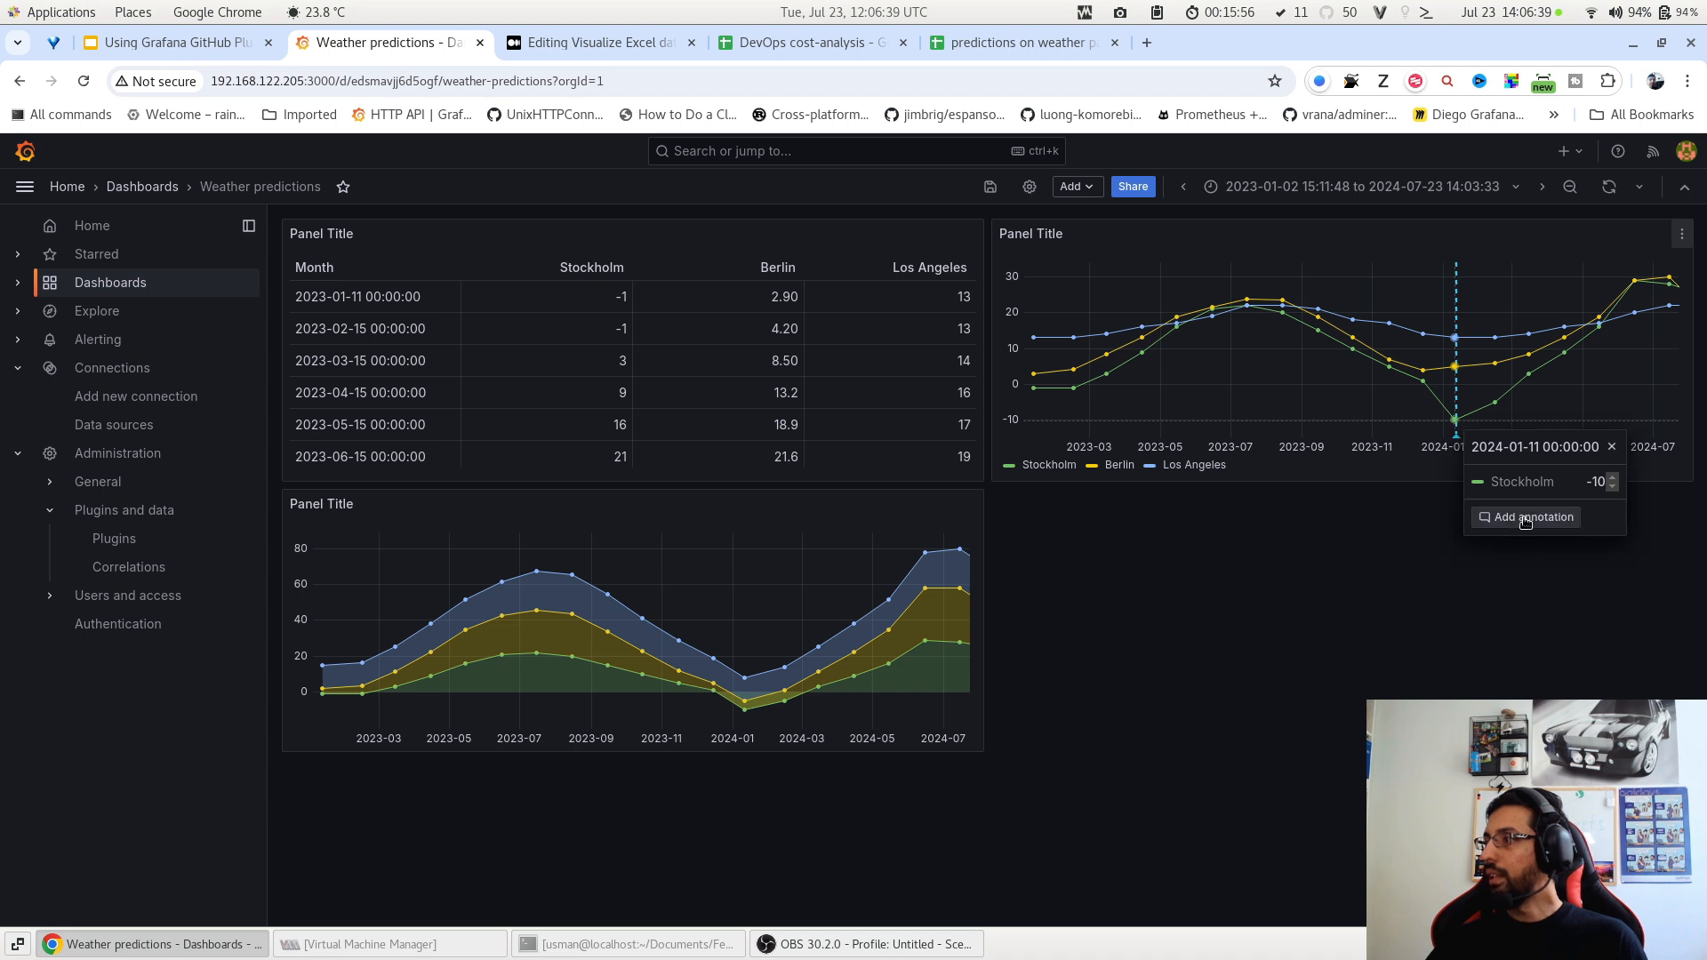
pyautogui.click(1521, 512)
pyautogui.click(1411, 513)
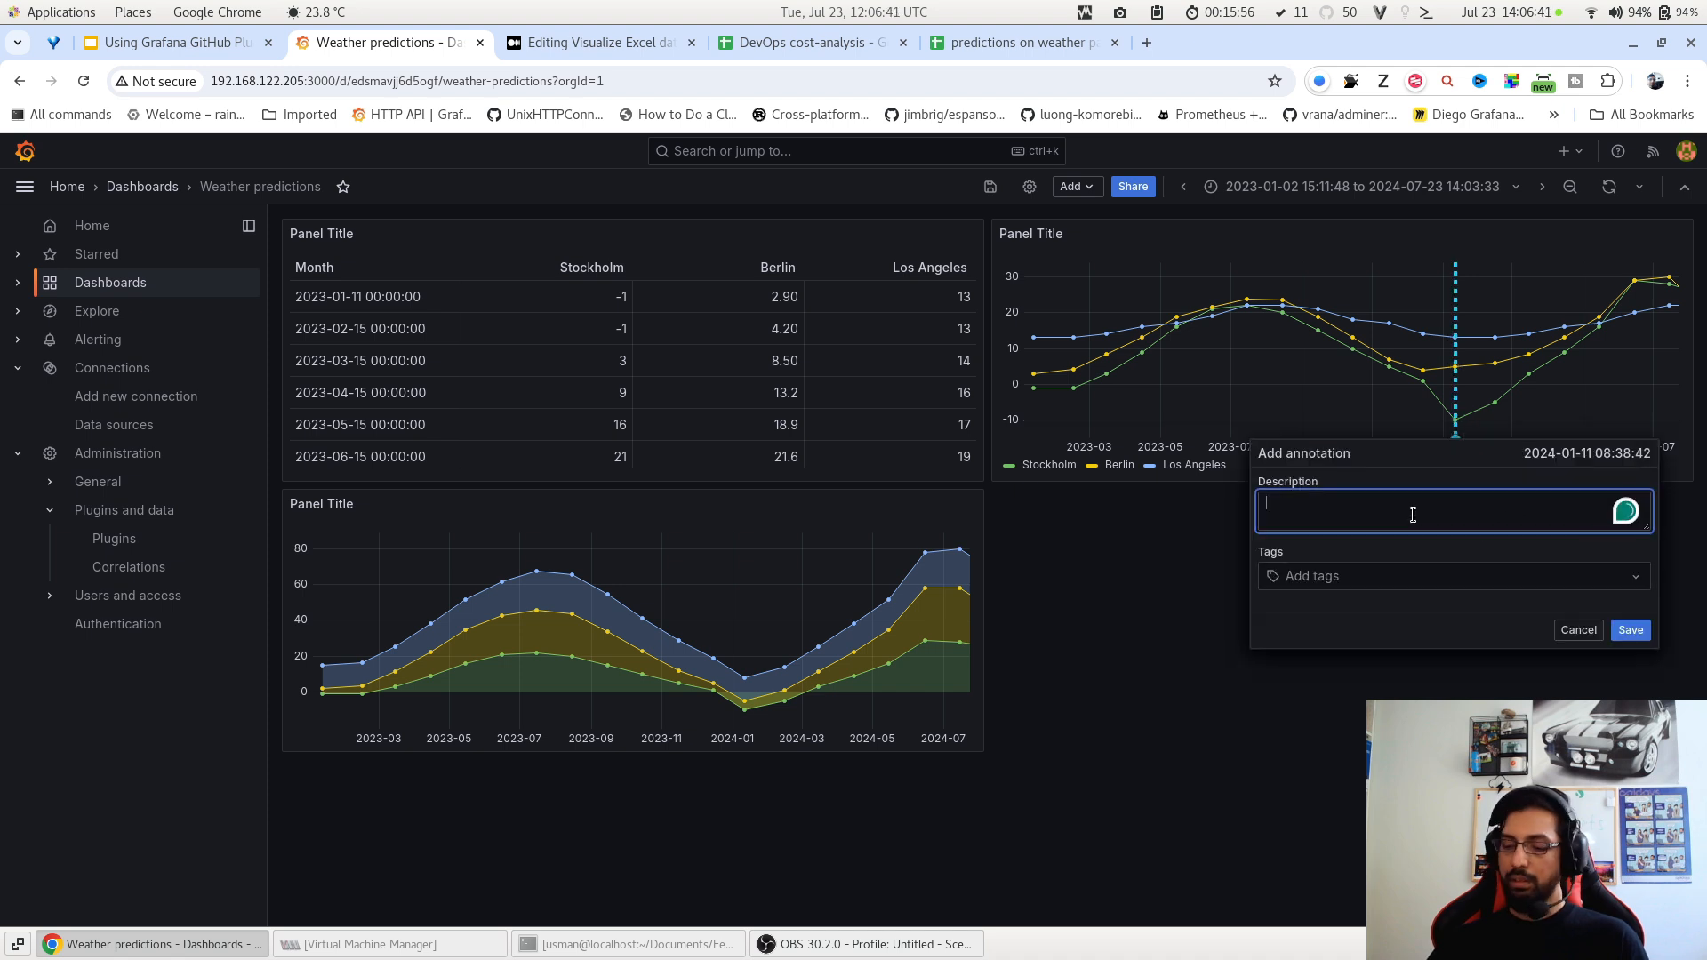
pyautogui.write('weather-dr')
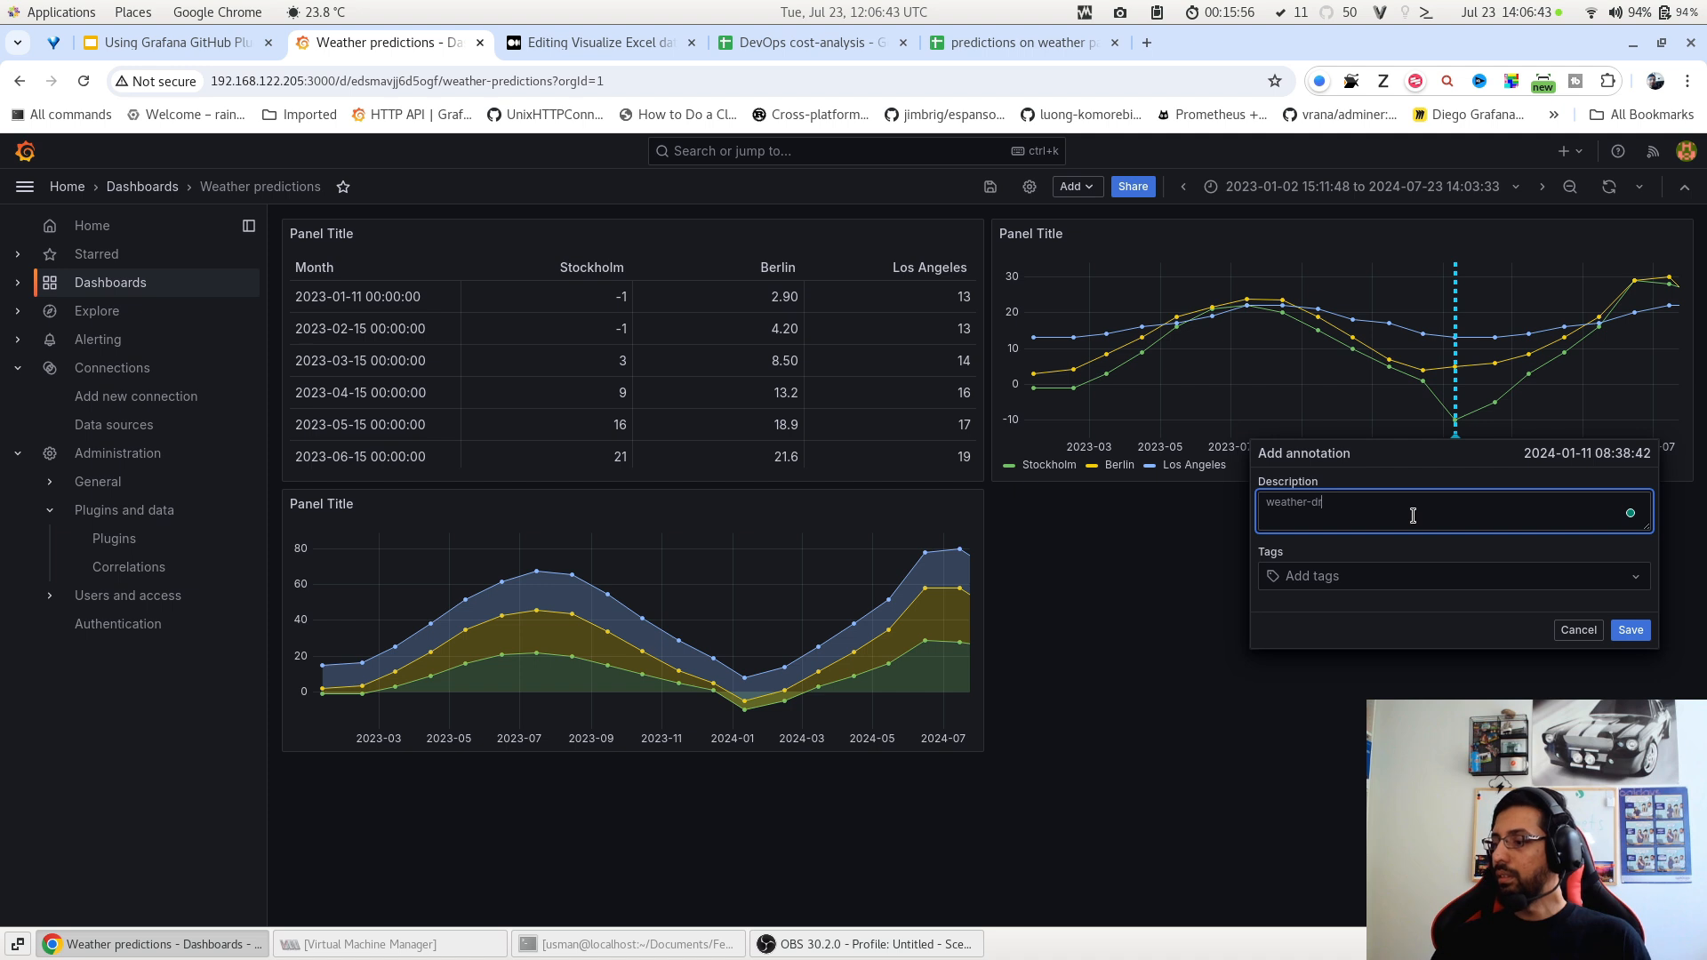
pyautogui.write('opped')
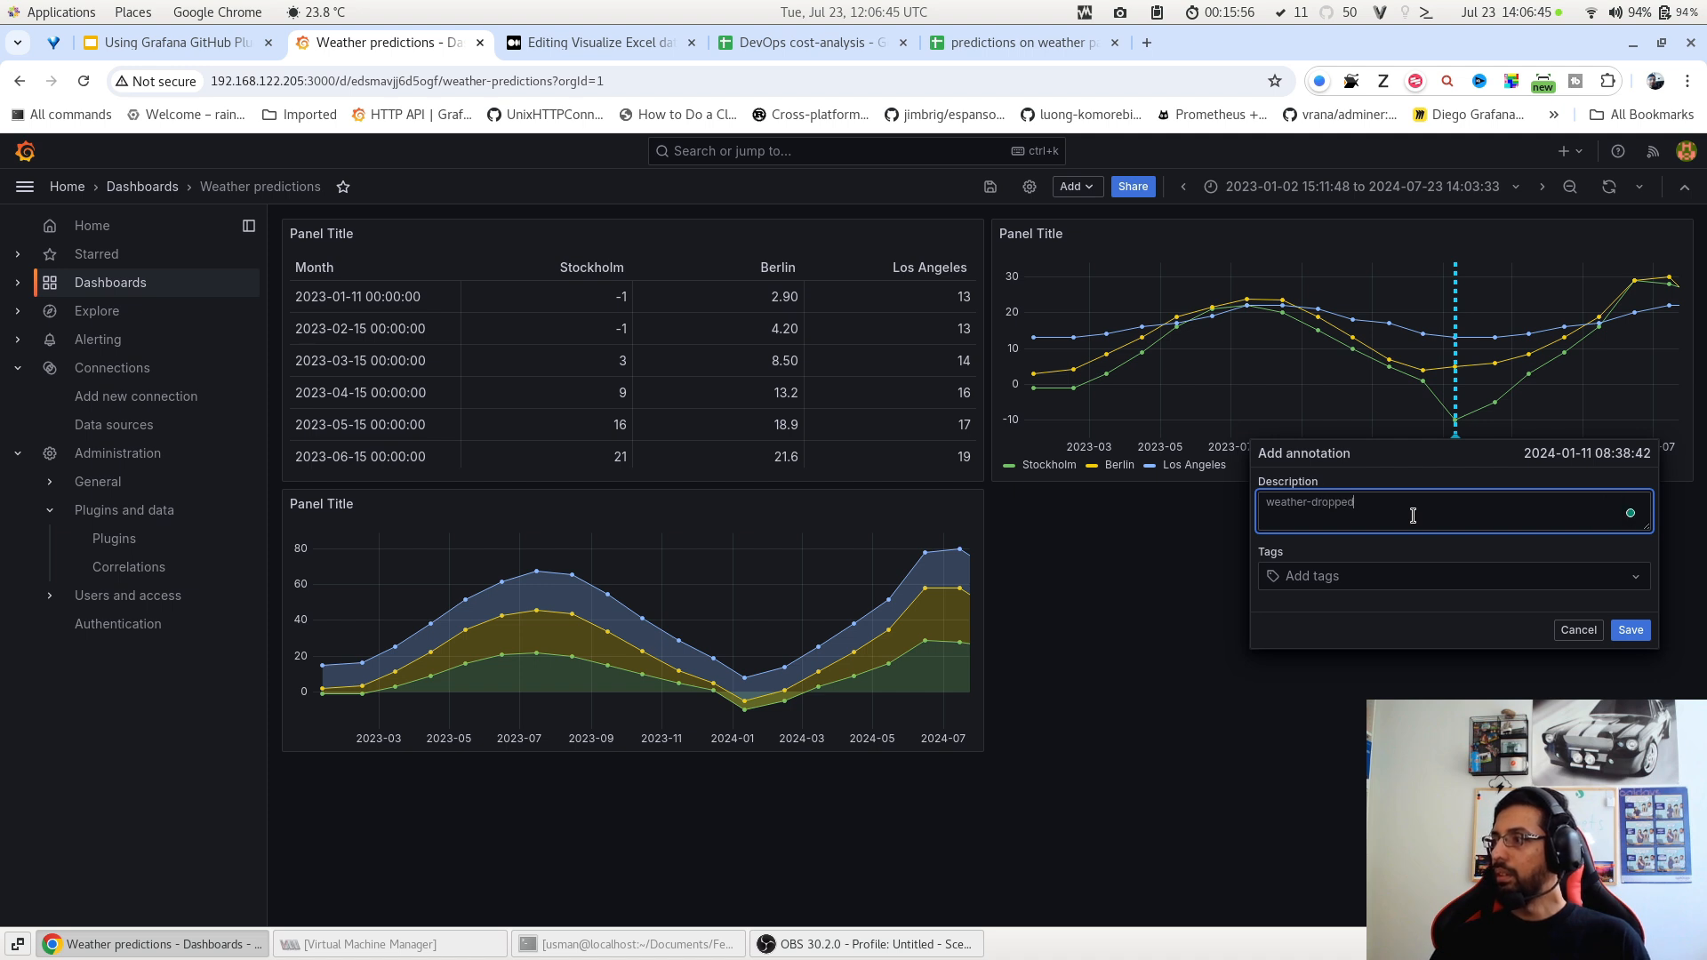
# Tag the annotation stockholm-weather, save it, and zoom in around the January dip.
pyautogui.click(1473, 578)
pyautogui.write('w')
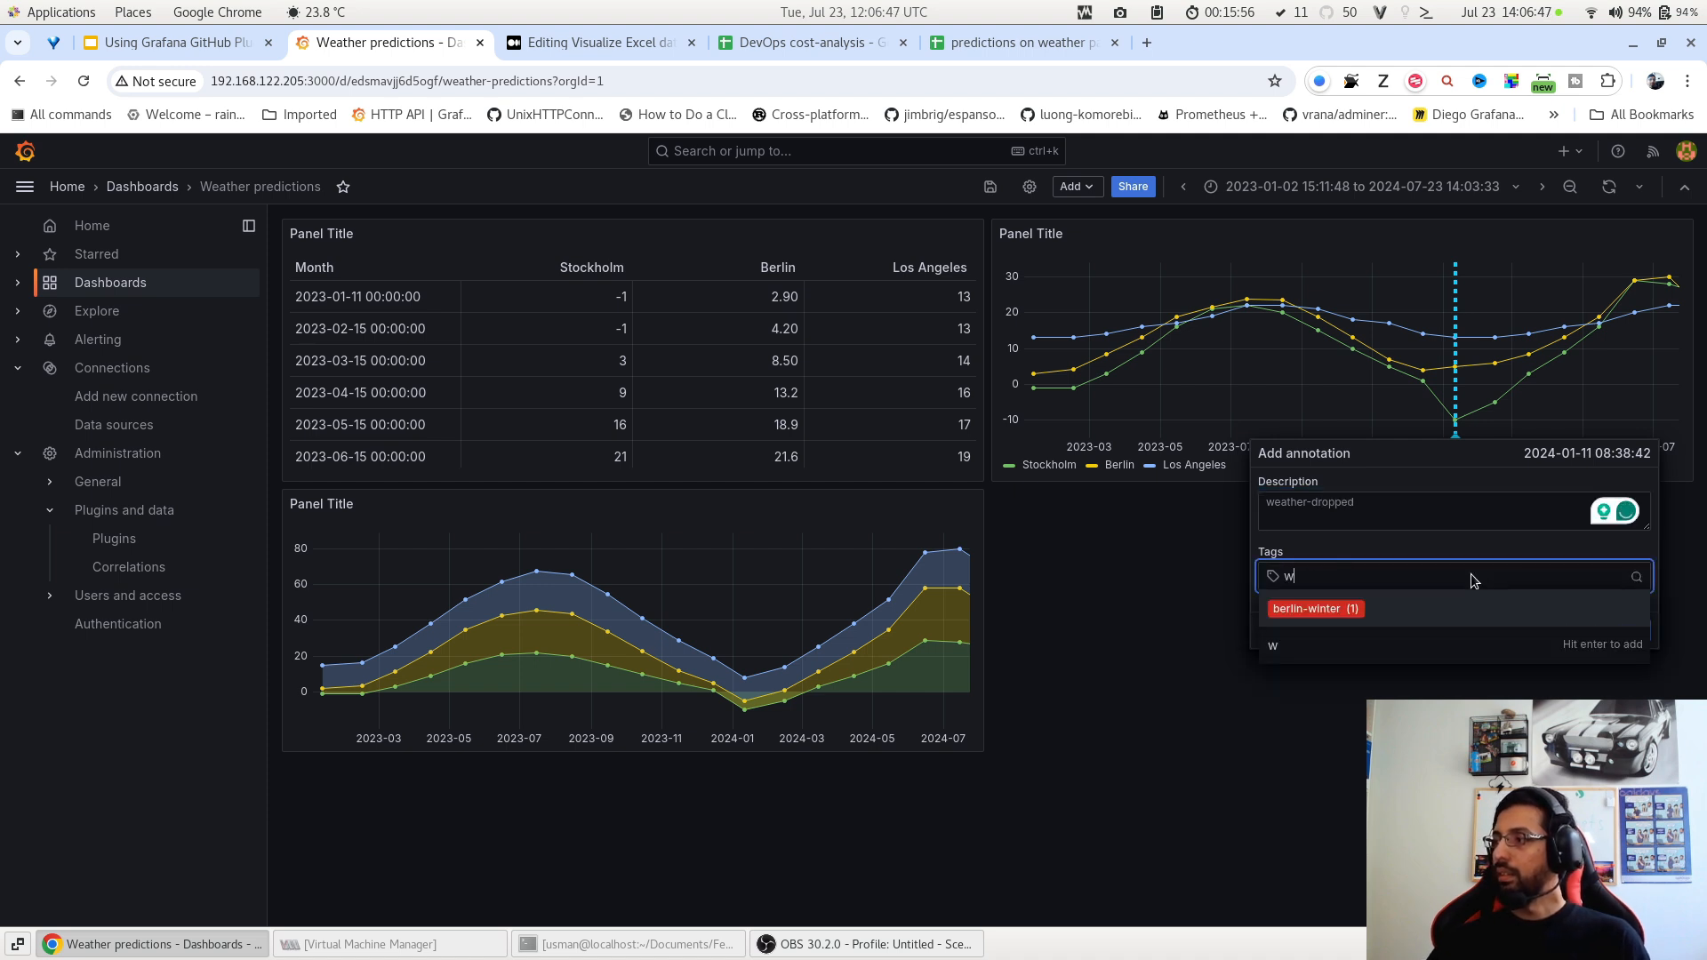
pyautogui.press('BackSpace')
pyautogui.write('st')
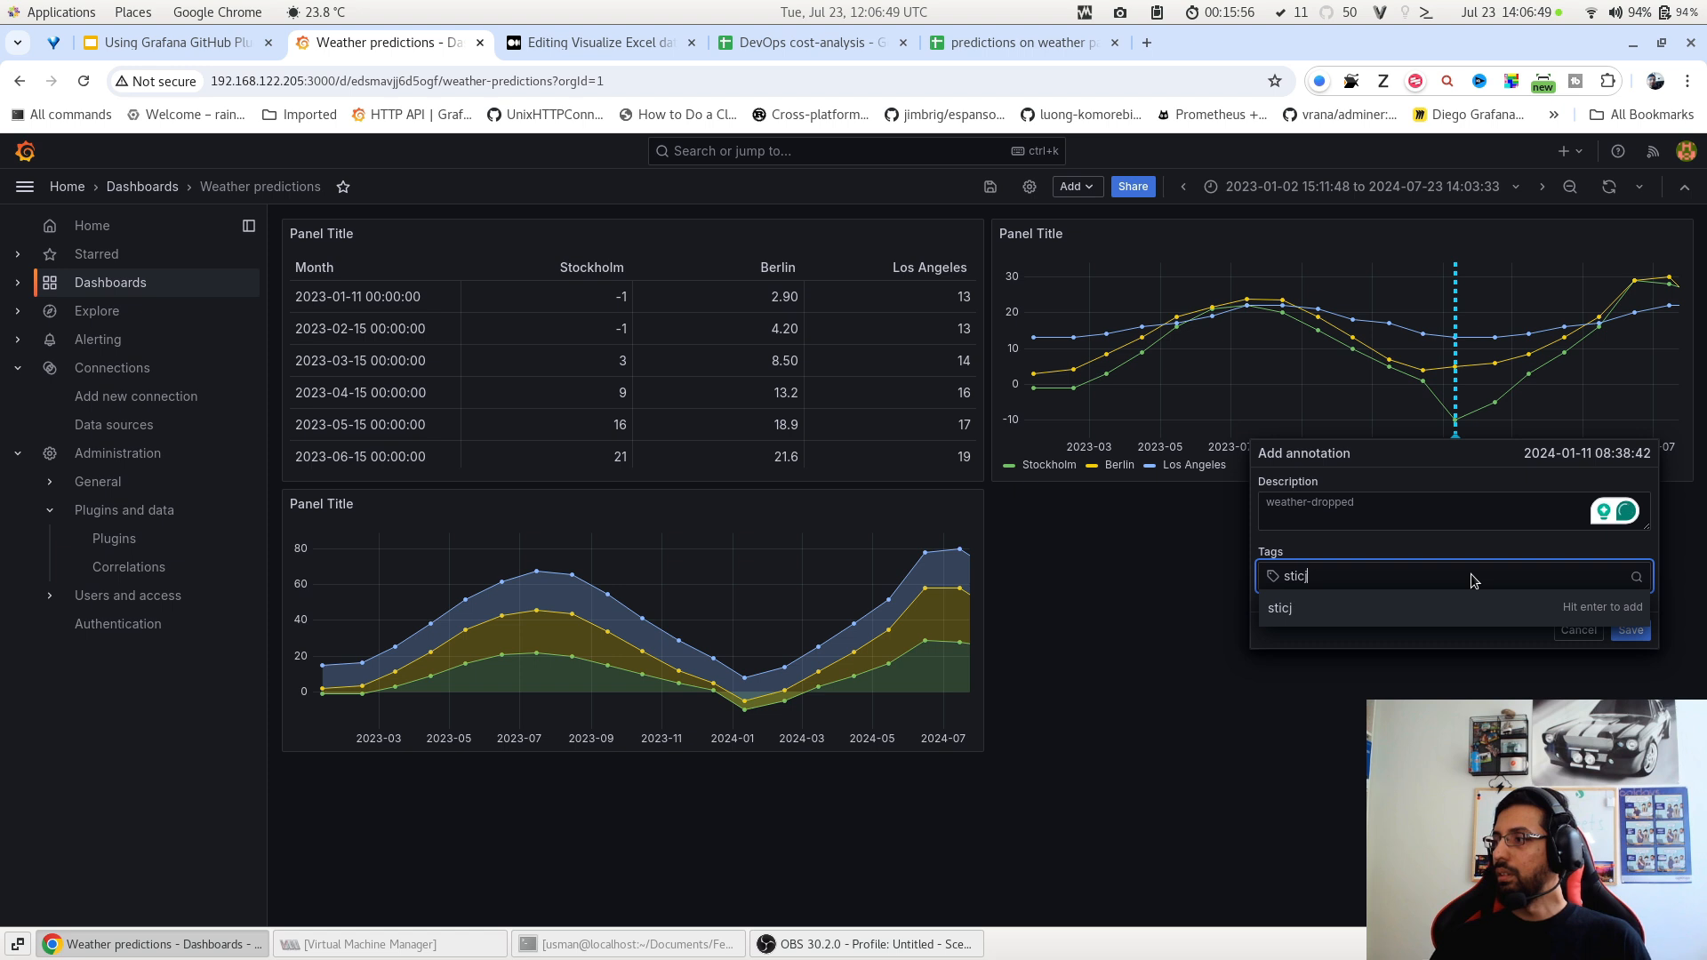
pyautogui.write('icj')
pyautogui.press('BackSpace')
pyautogui.press('BackSpace')
pyautogui.press('BackSpace')
pyautogui.write('ockh')
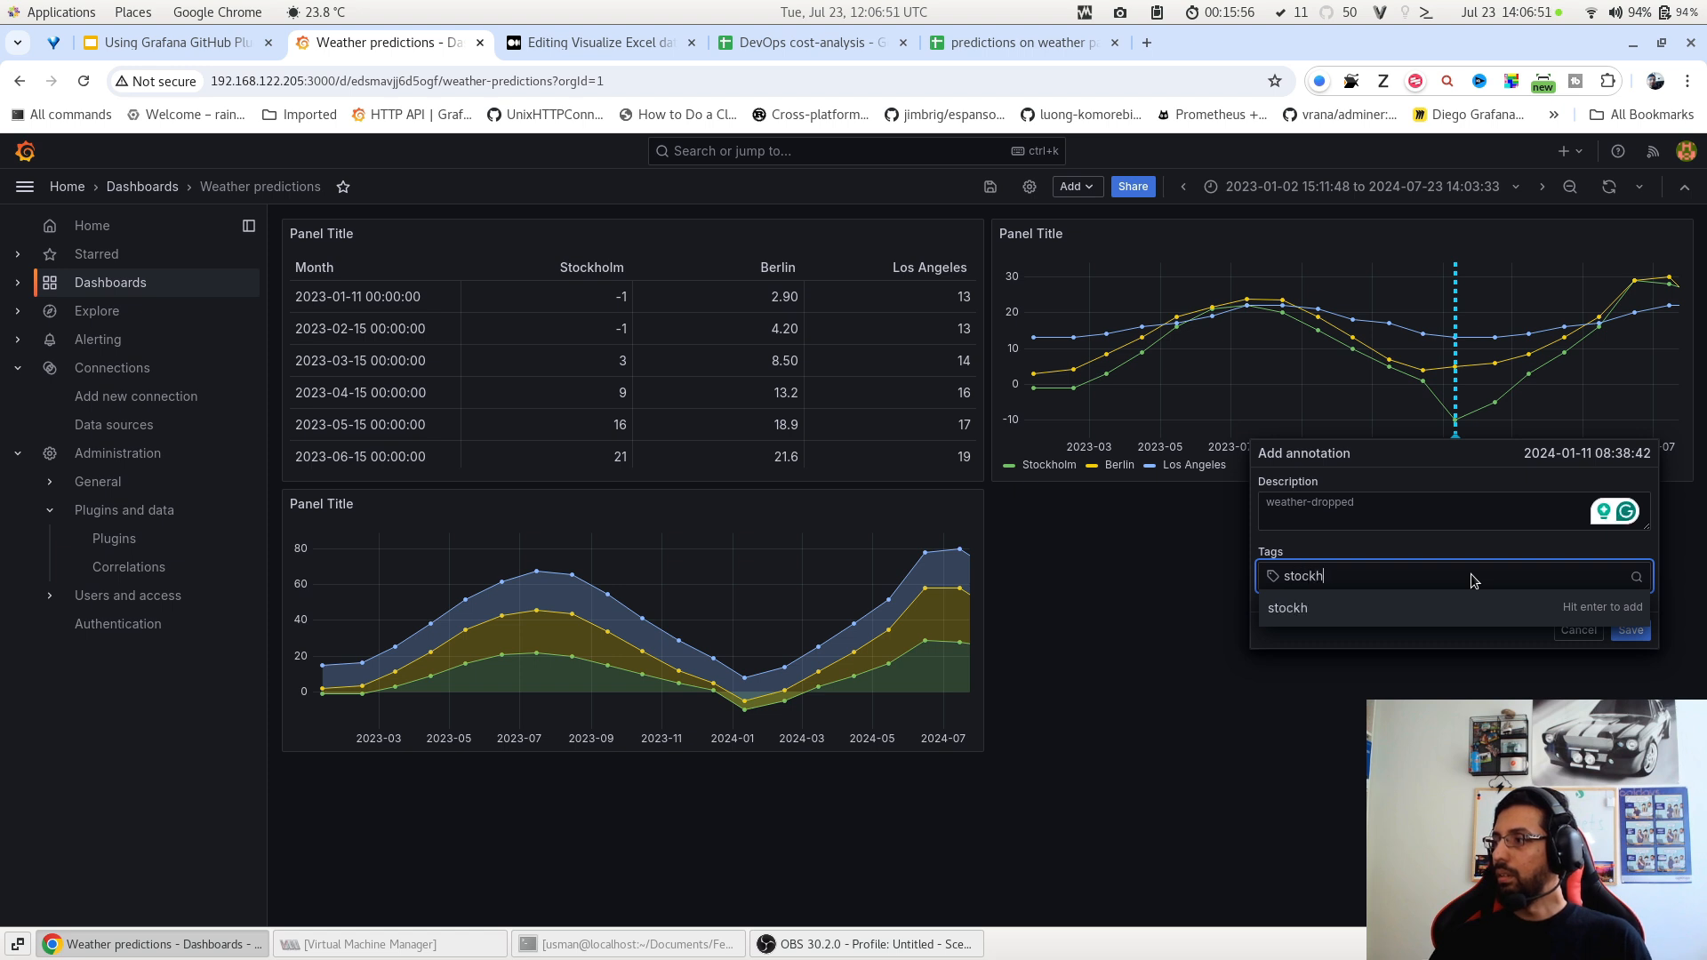
pyautogui.write('olm-weather')
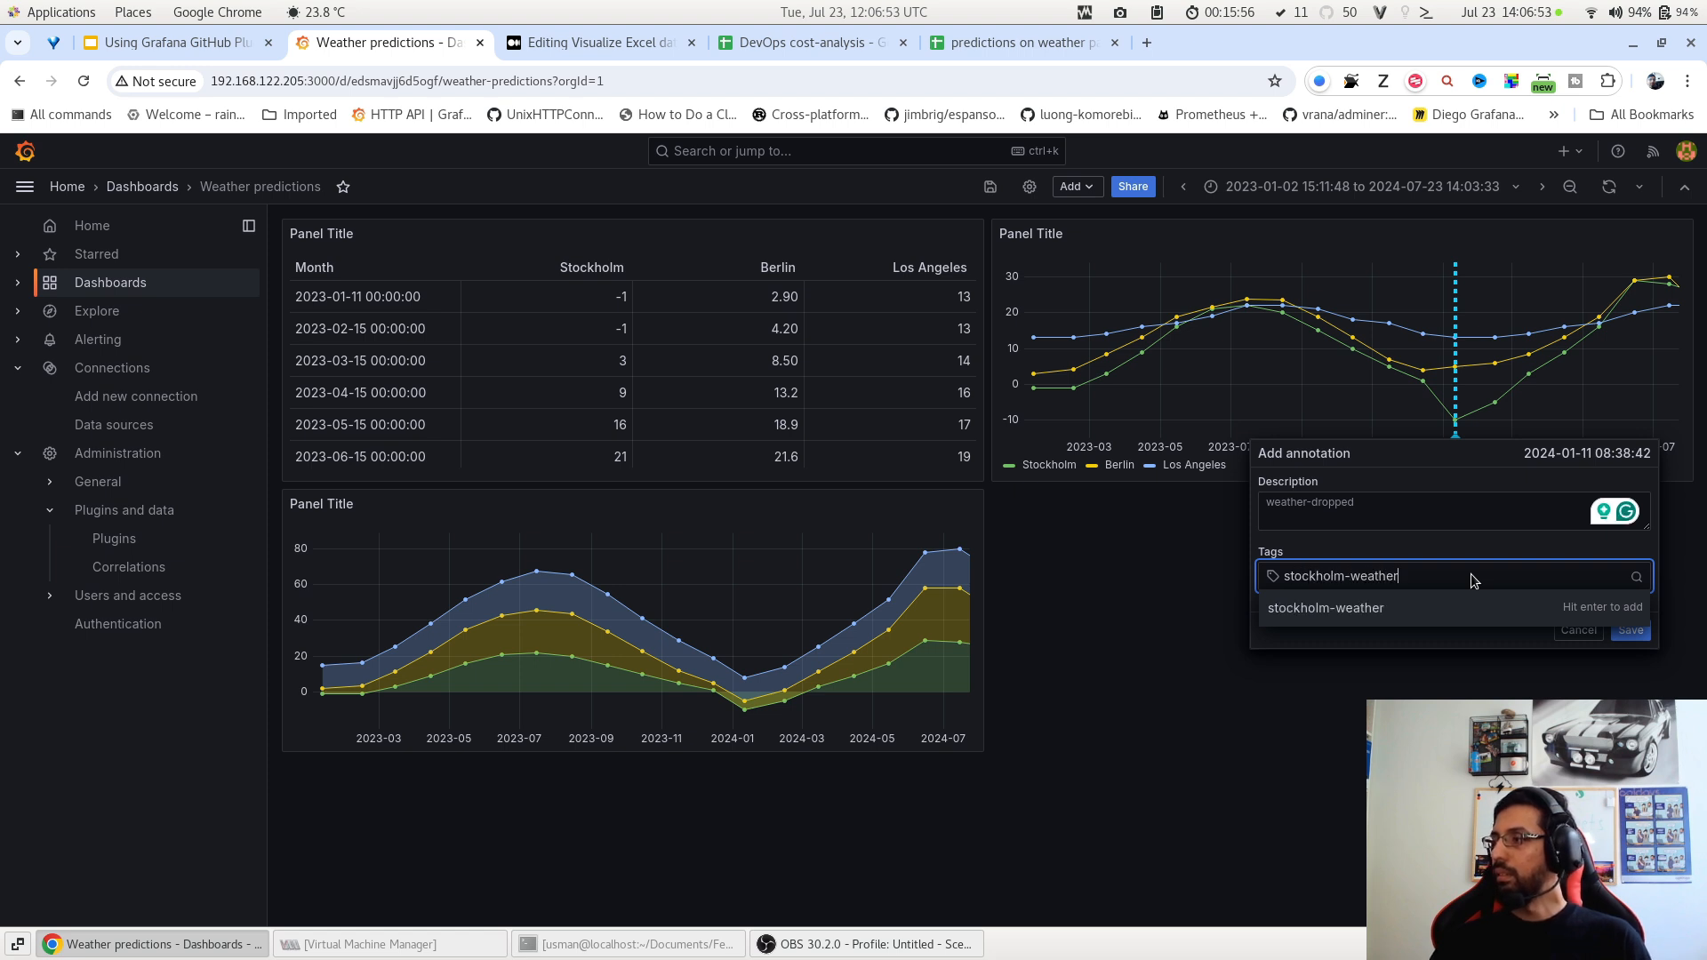
pyautogui.click(1491, 620)
pyautogui.click(1627, 629)
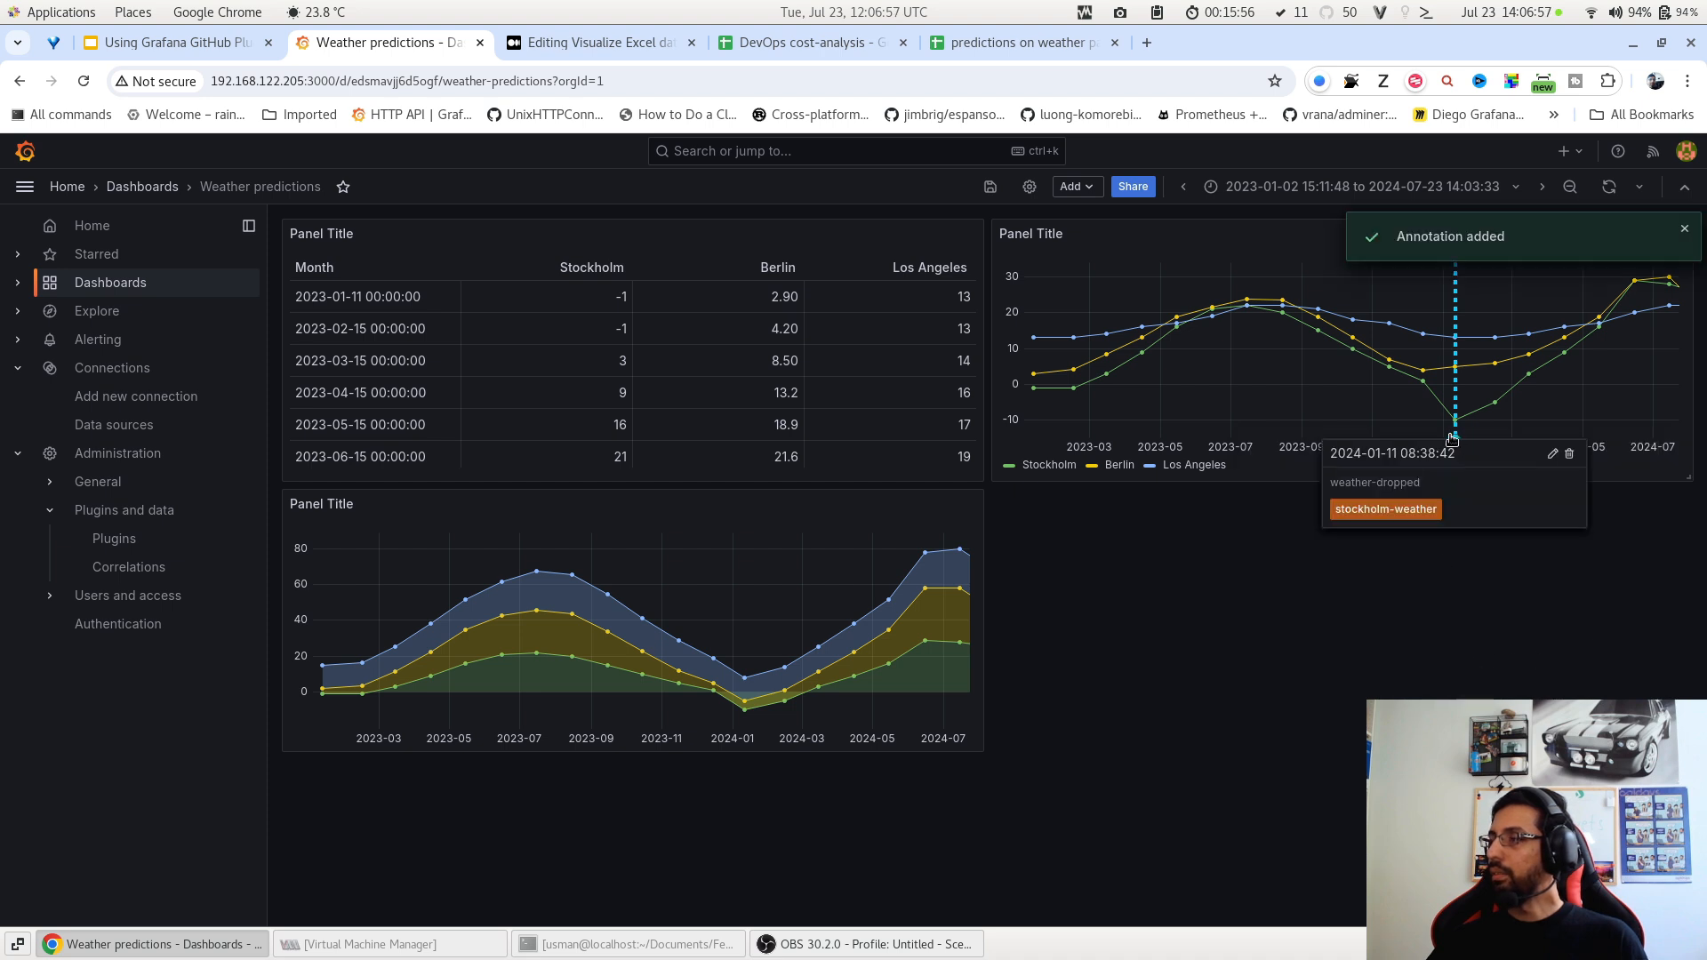
pyautogui.moveTo(1456, 387); pyautogui.dragTo(1469, 393)
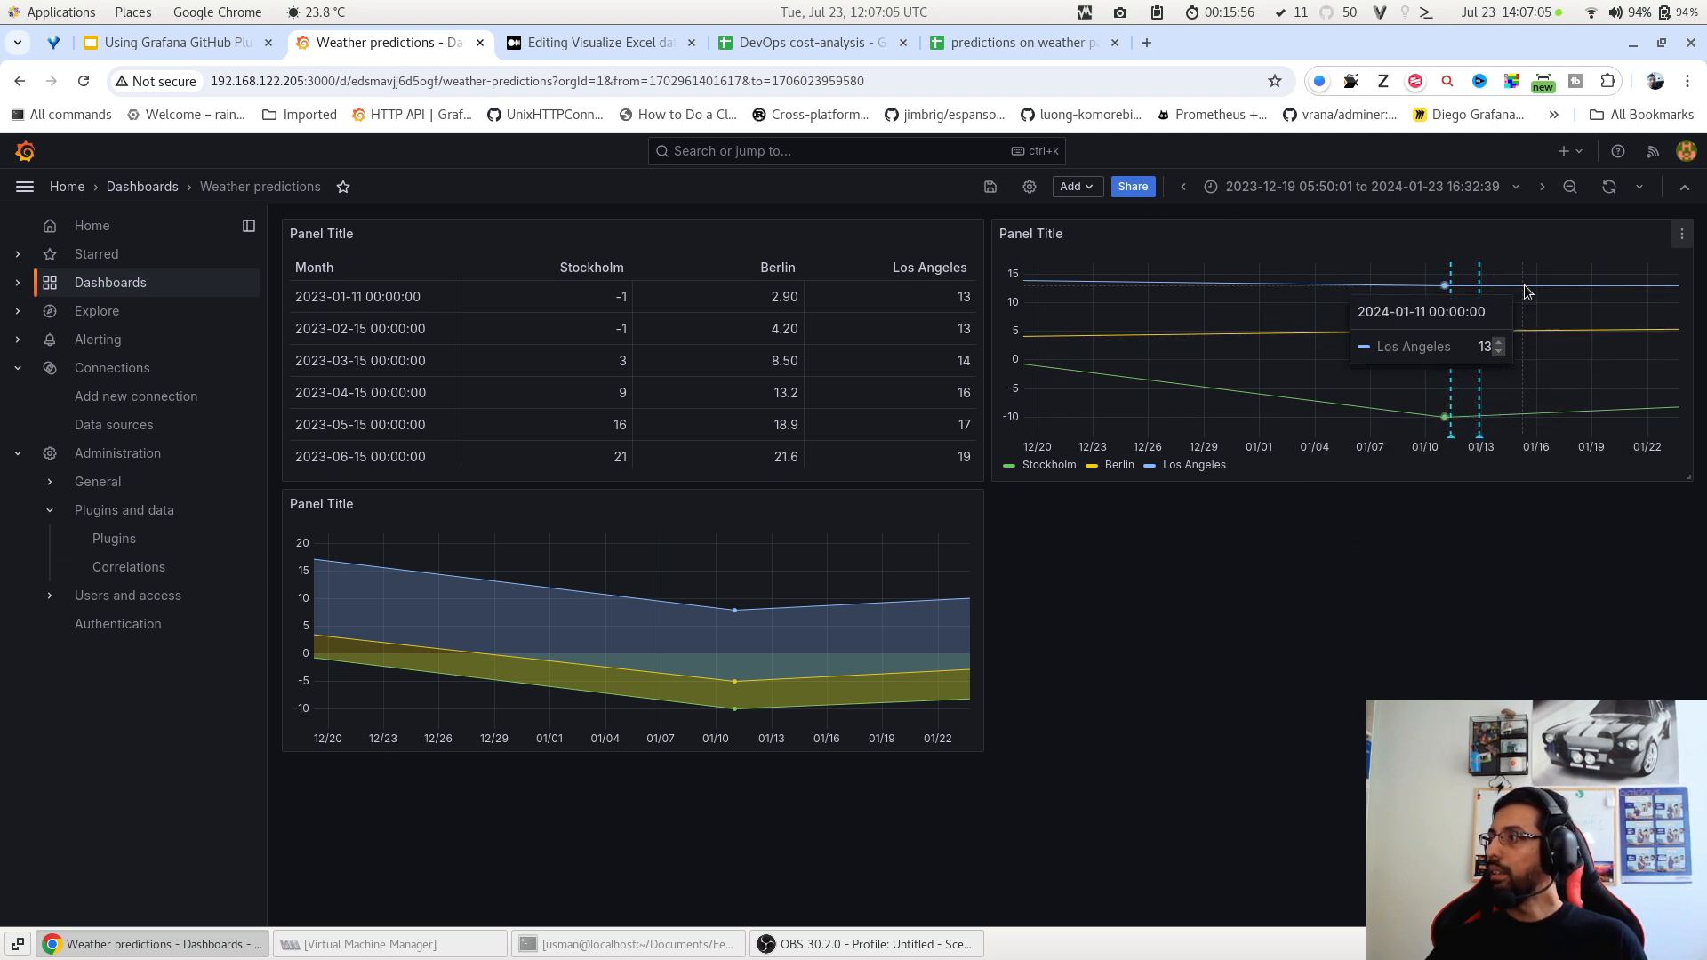
# Save the Weather predictions dashboard.
pyautogui.click(985, 189)
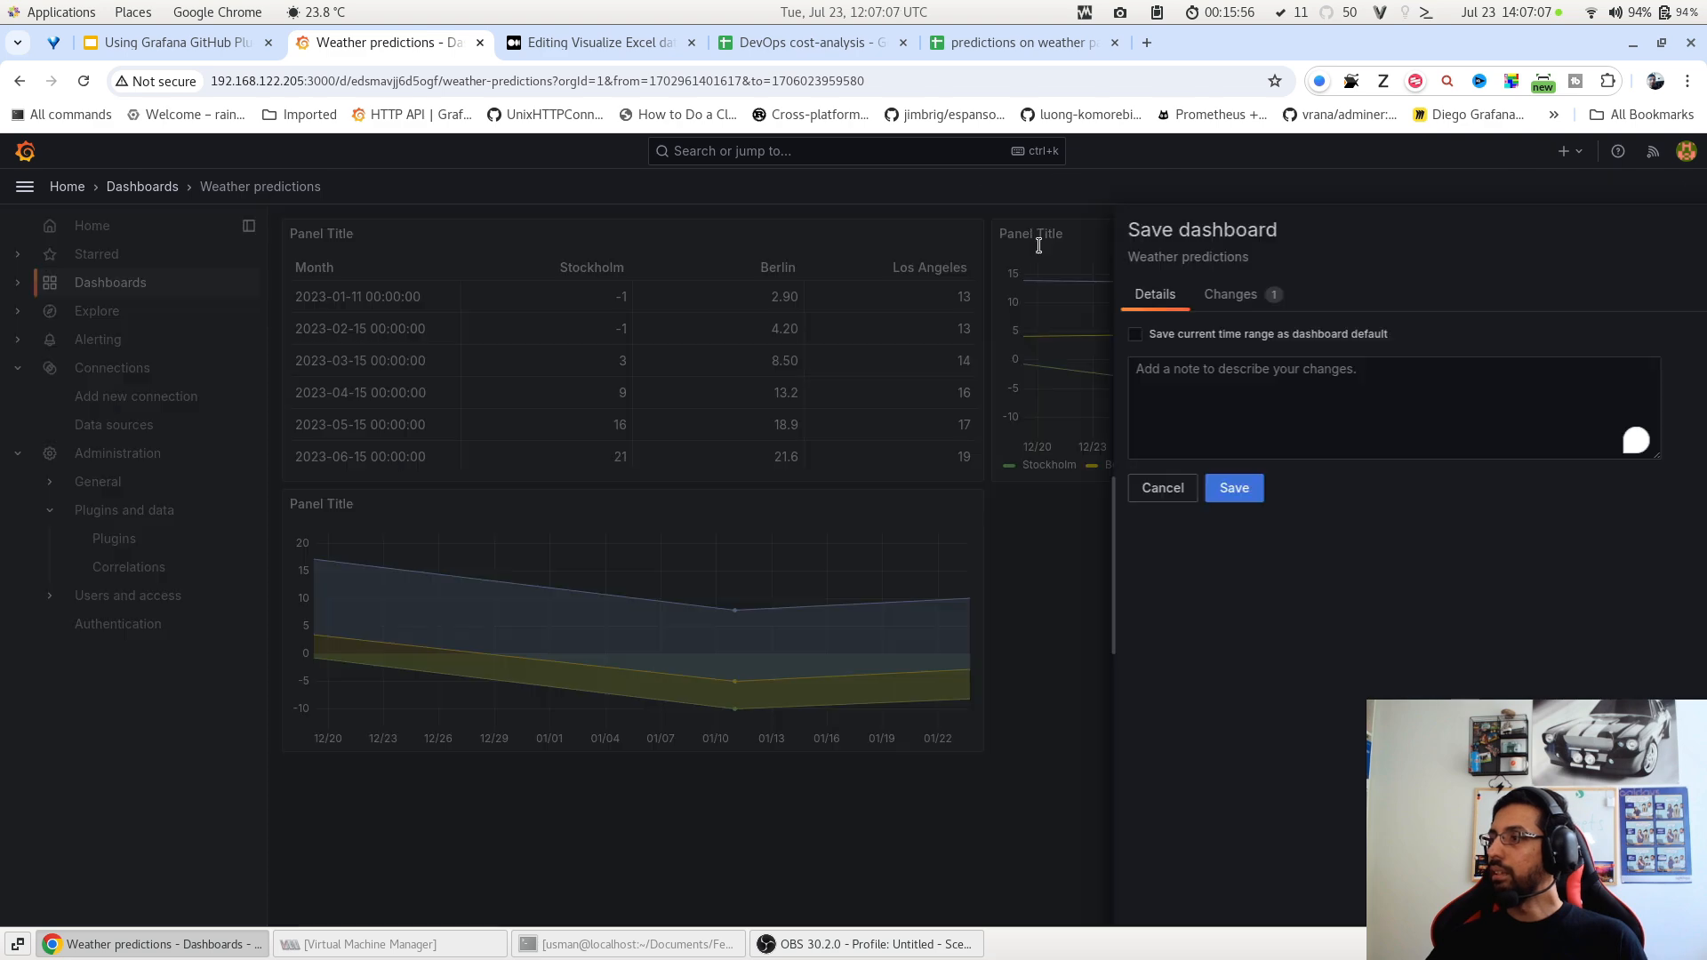
pyautogui.click(980, 488)
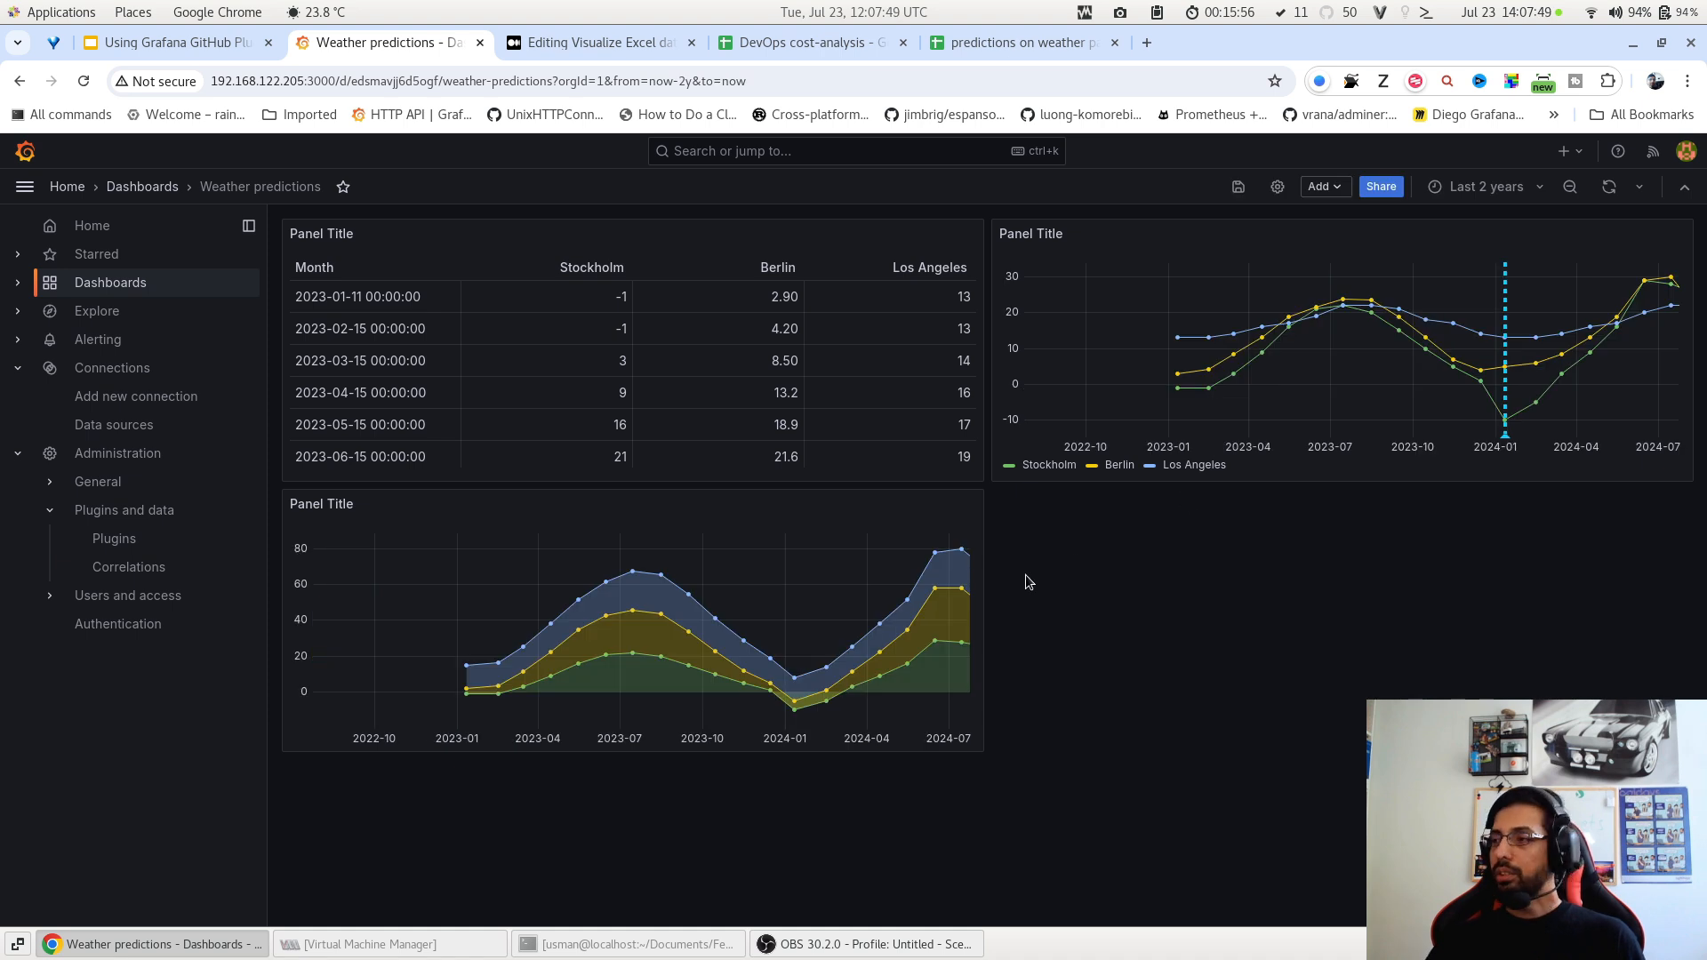
# Duplicate the weather table panel and open the copy for editing.
pyautogui.click(970, 234)
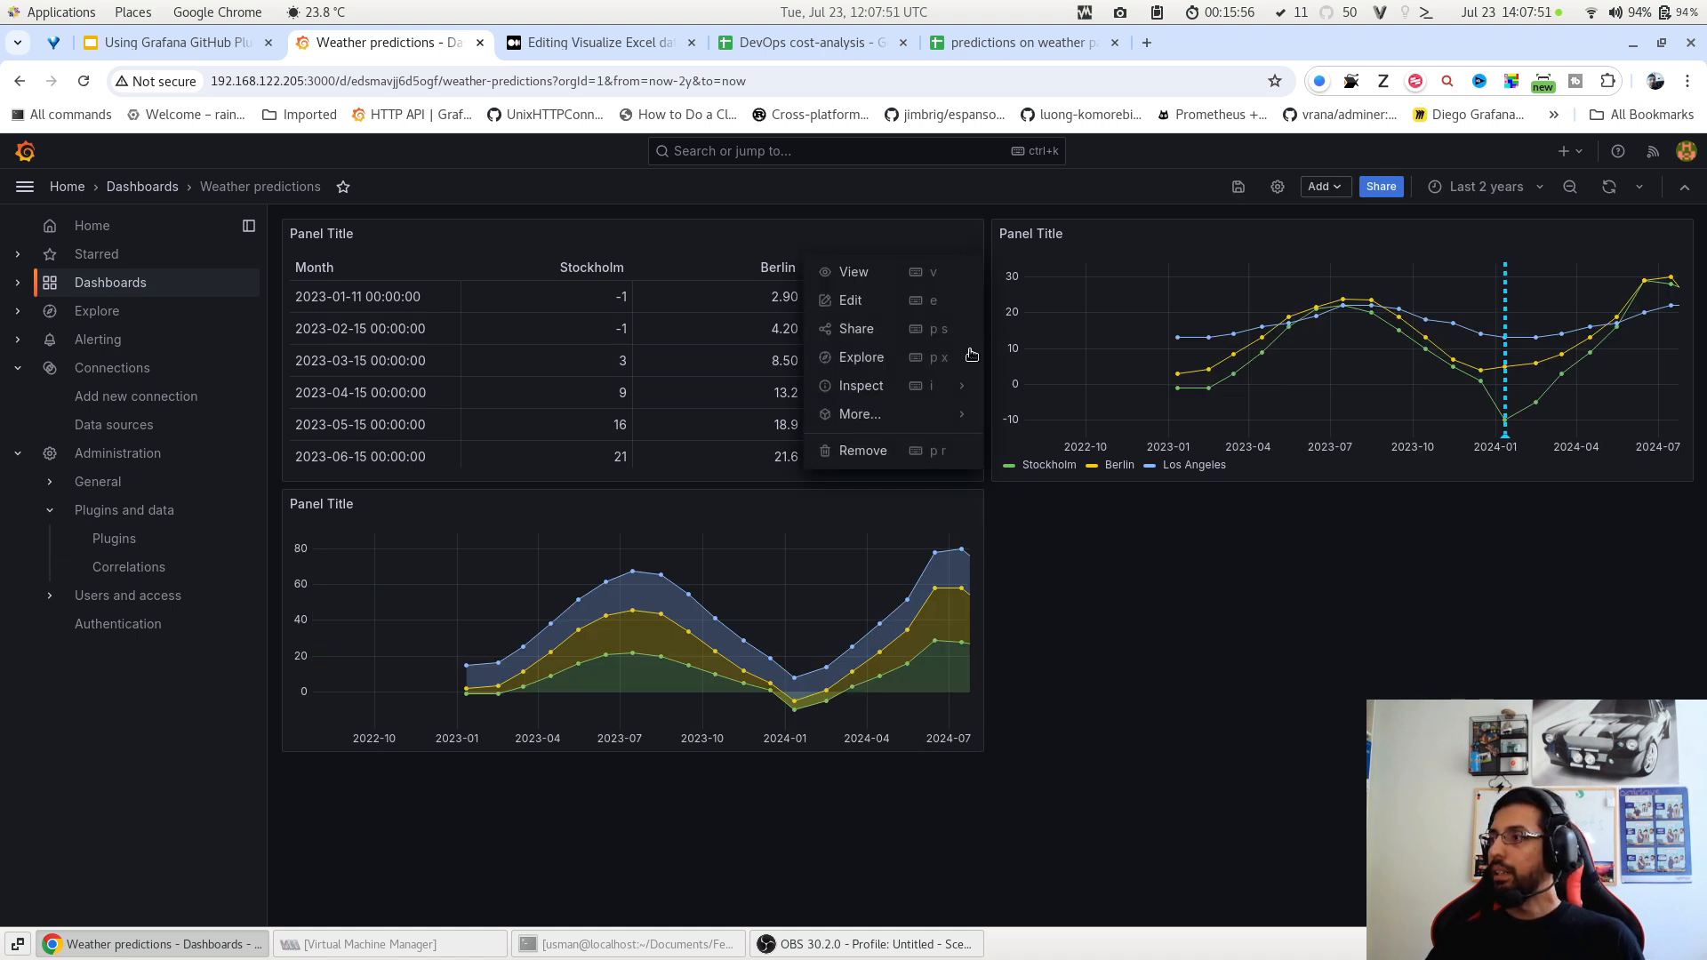
pyautogui.moveTo(948, 411)
pyautogui.click(1022, 412)
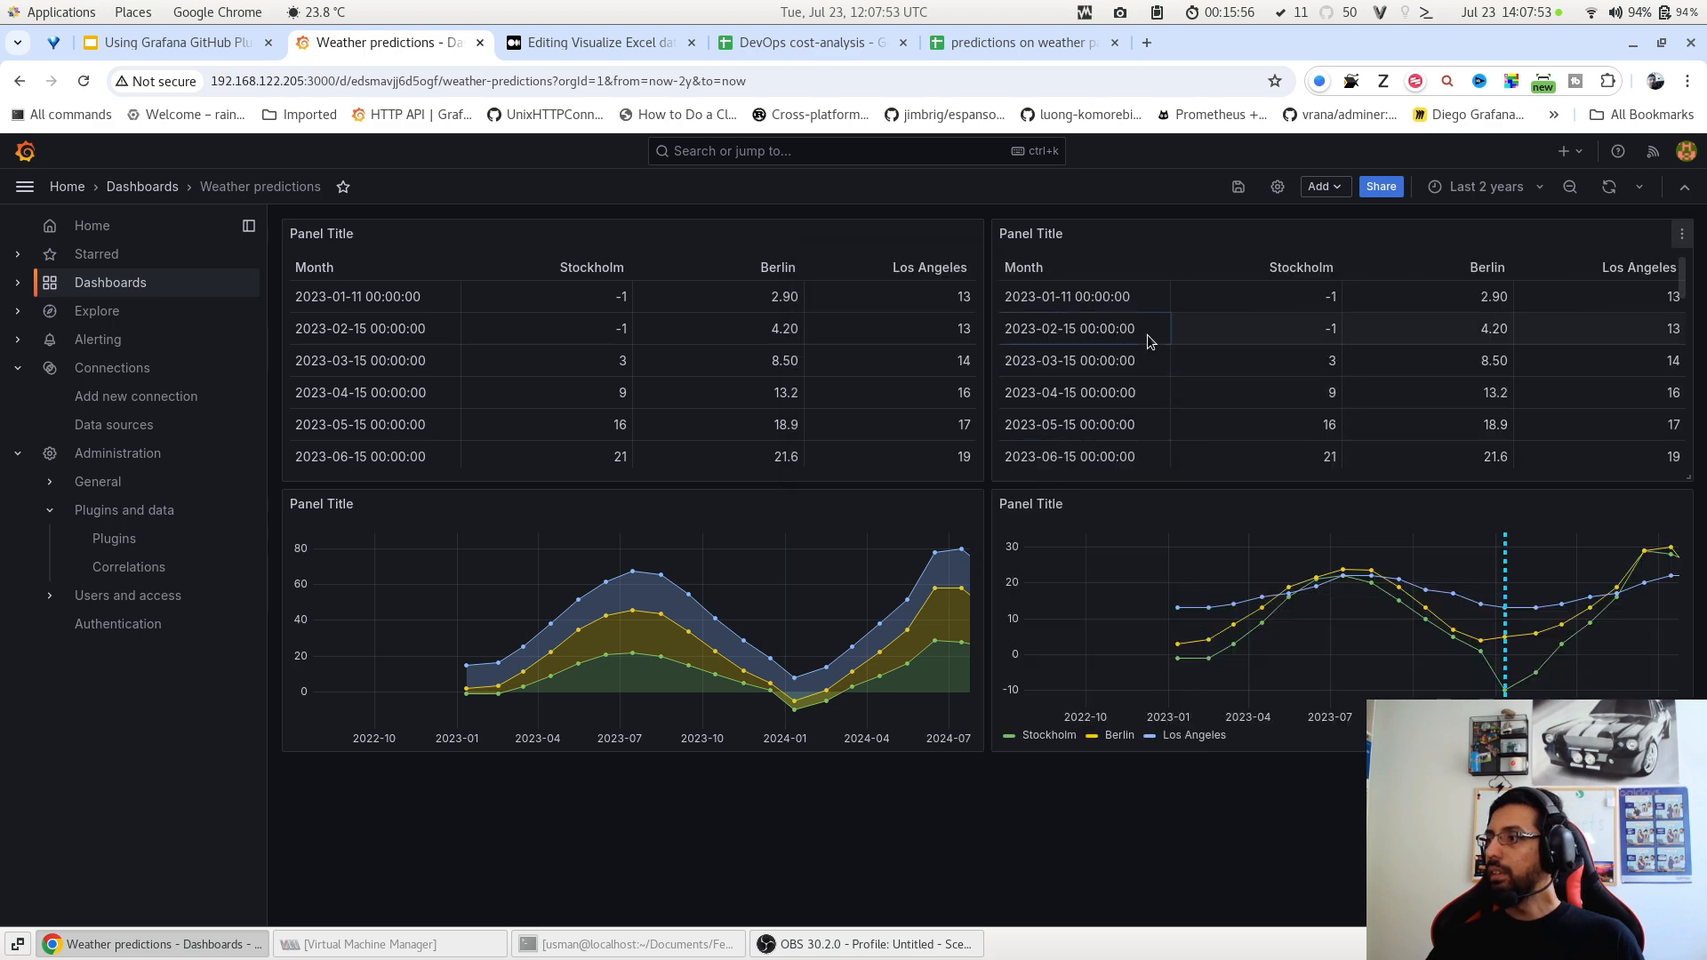
pyautogui.press('e')
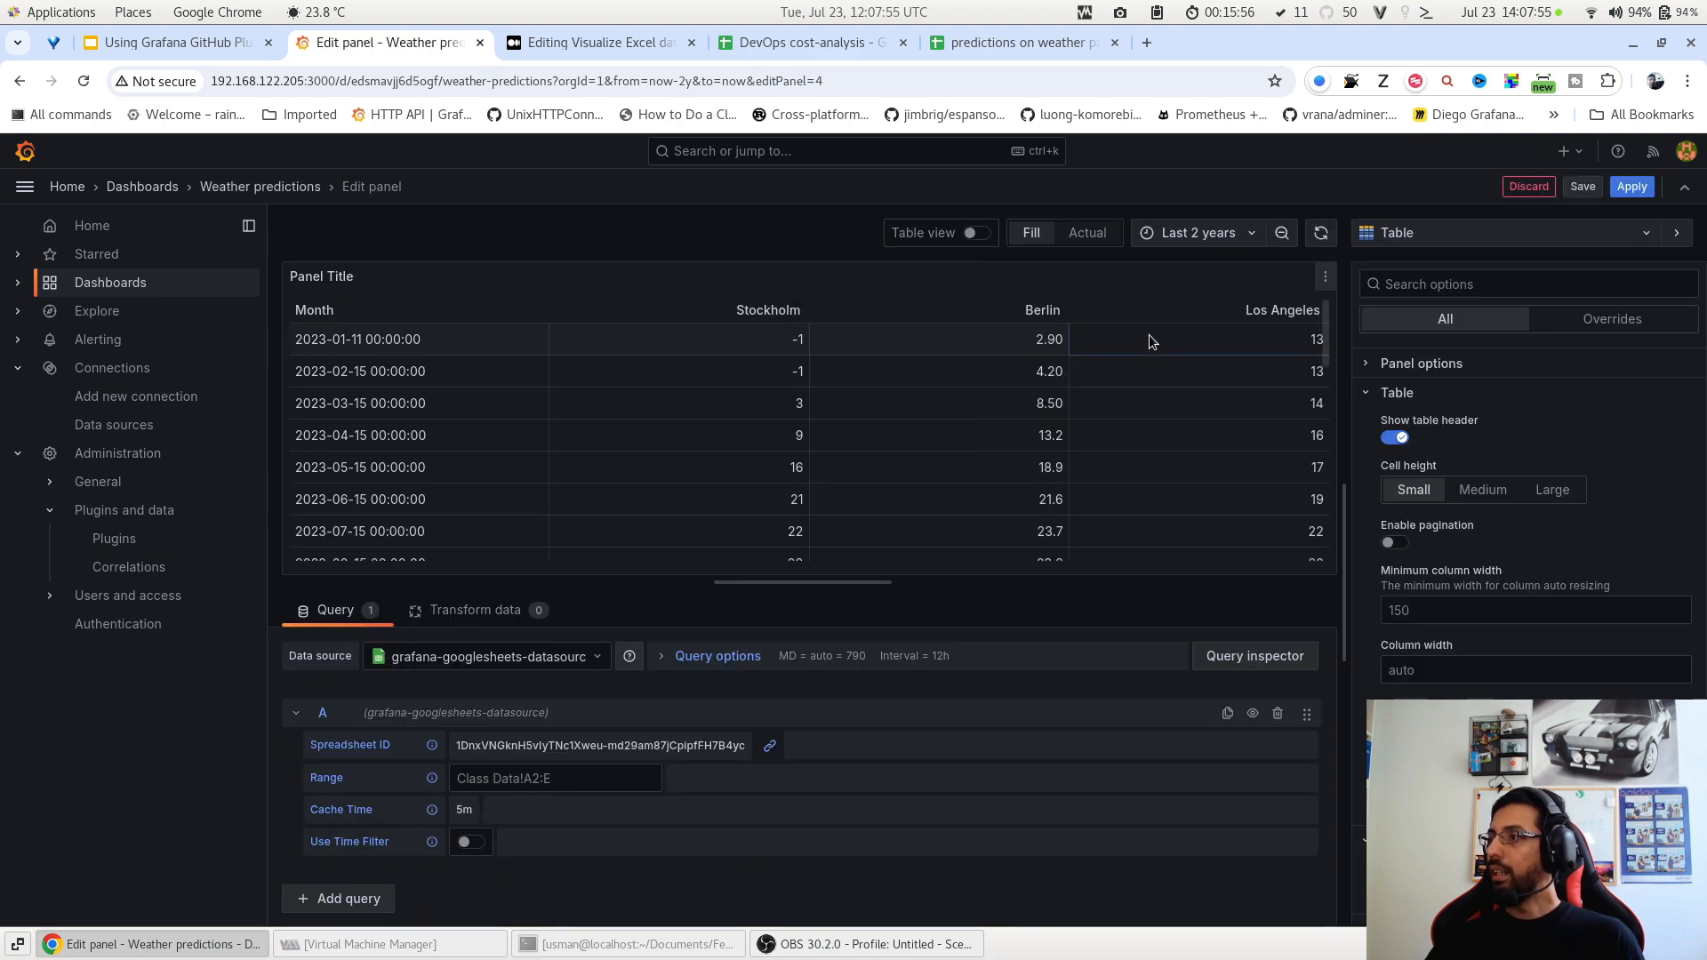
# Turn the copy into the suggested Gauge visualization, apply it, and reopen it for editing.
pyautogui.click(1525, 238)
pyautogui.click(1438, 281)
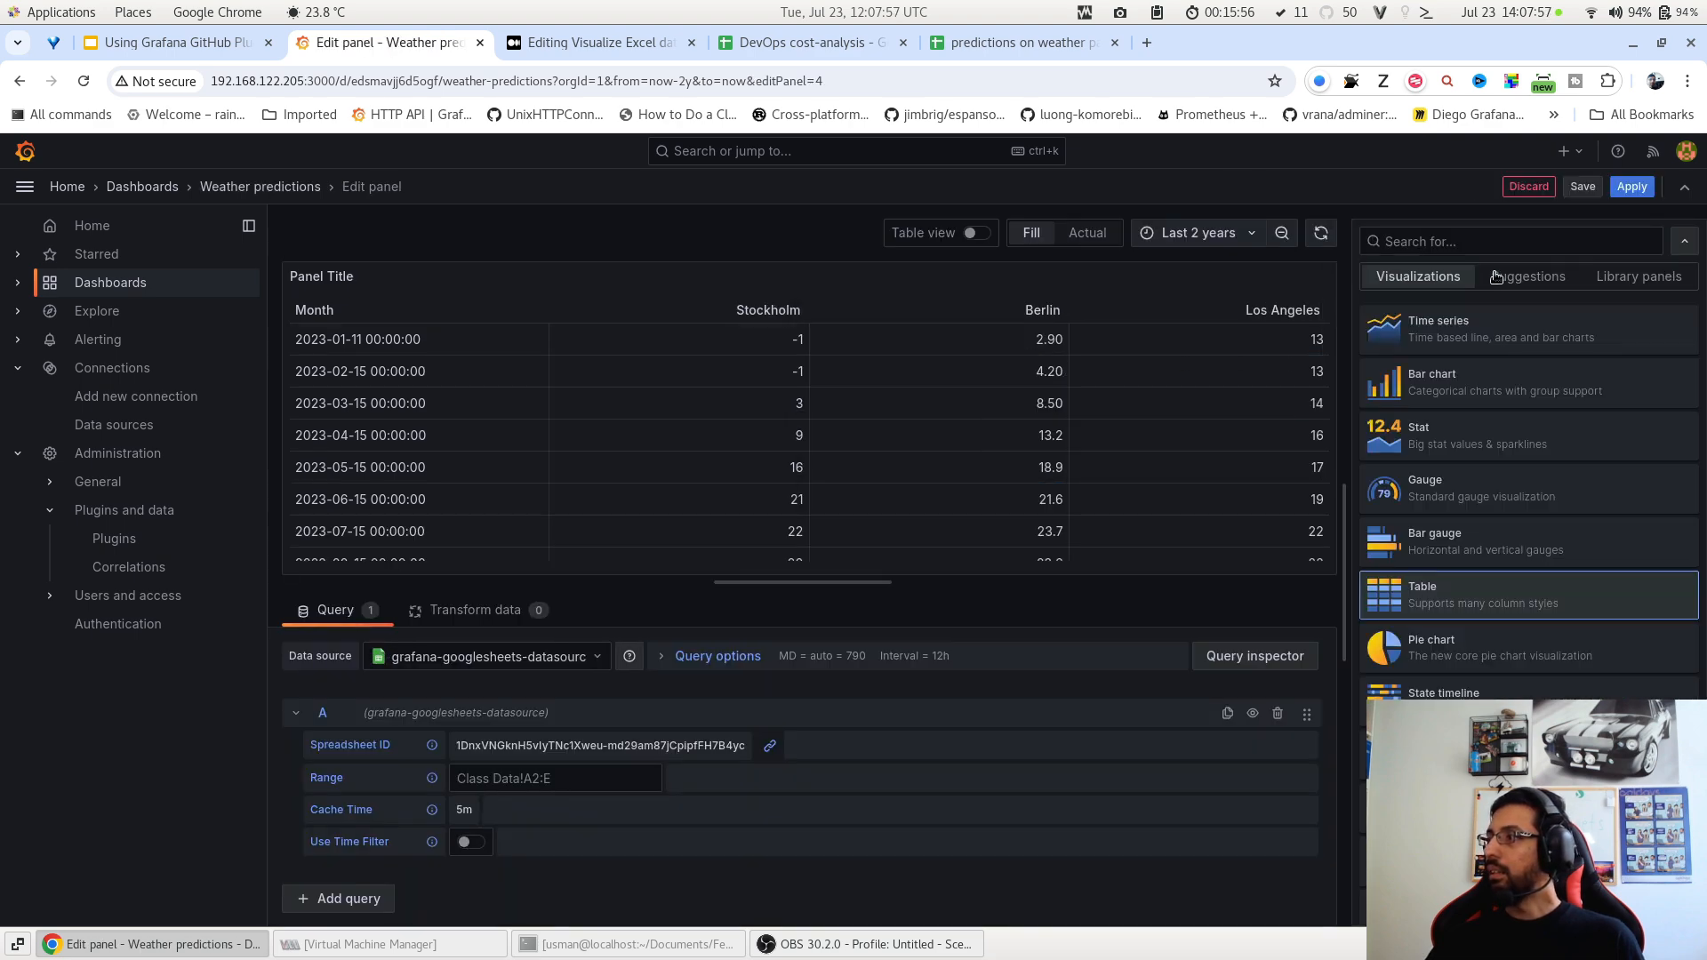
pyautogui.click(1494, 276)
pyautogui.scroll(-5, 1505, 380)
pyautogui.scroll(-5, 1505, 380)
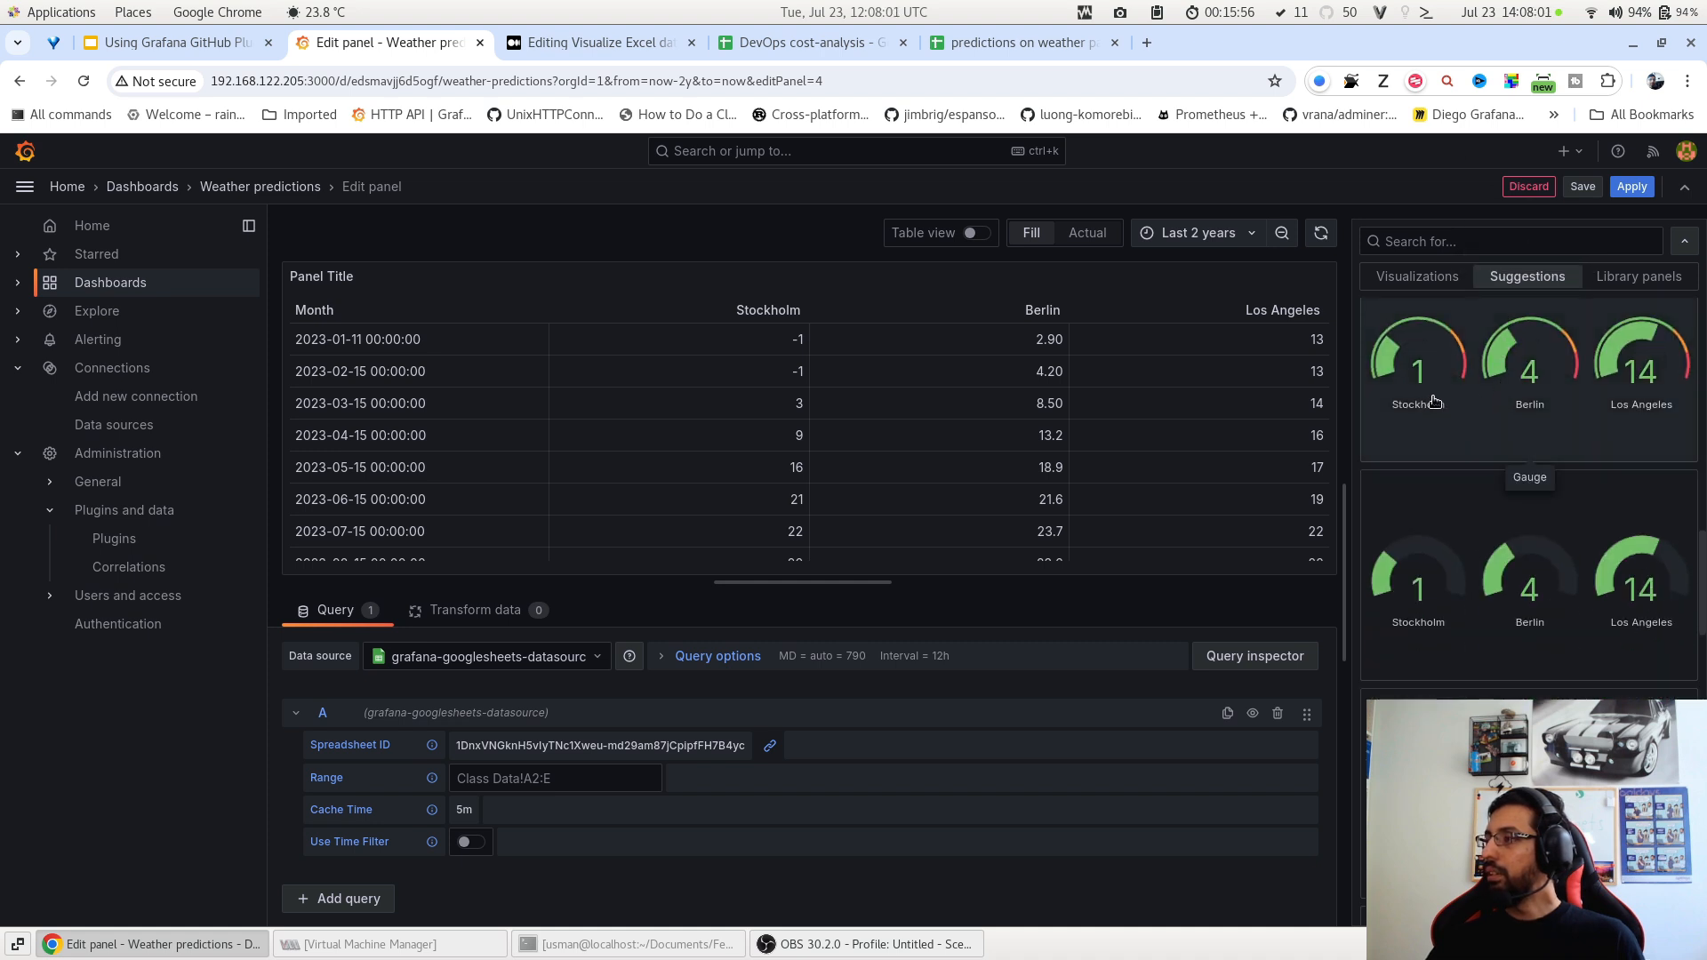
pyautogui.click(1472, 388)
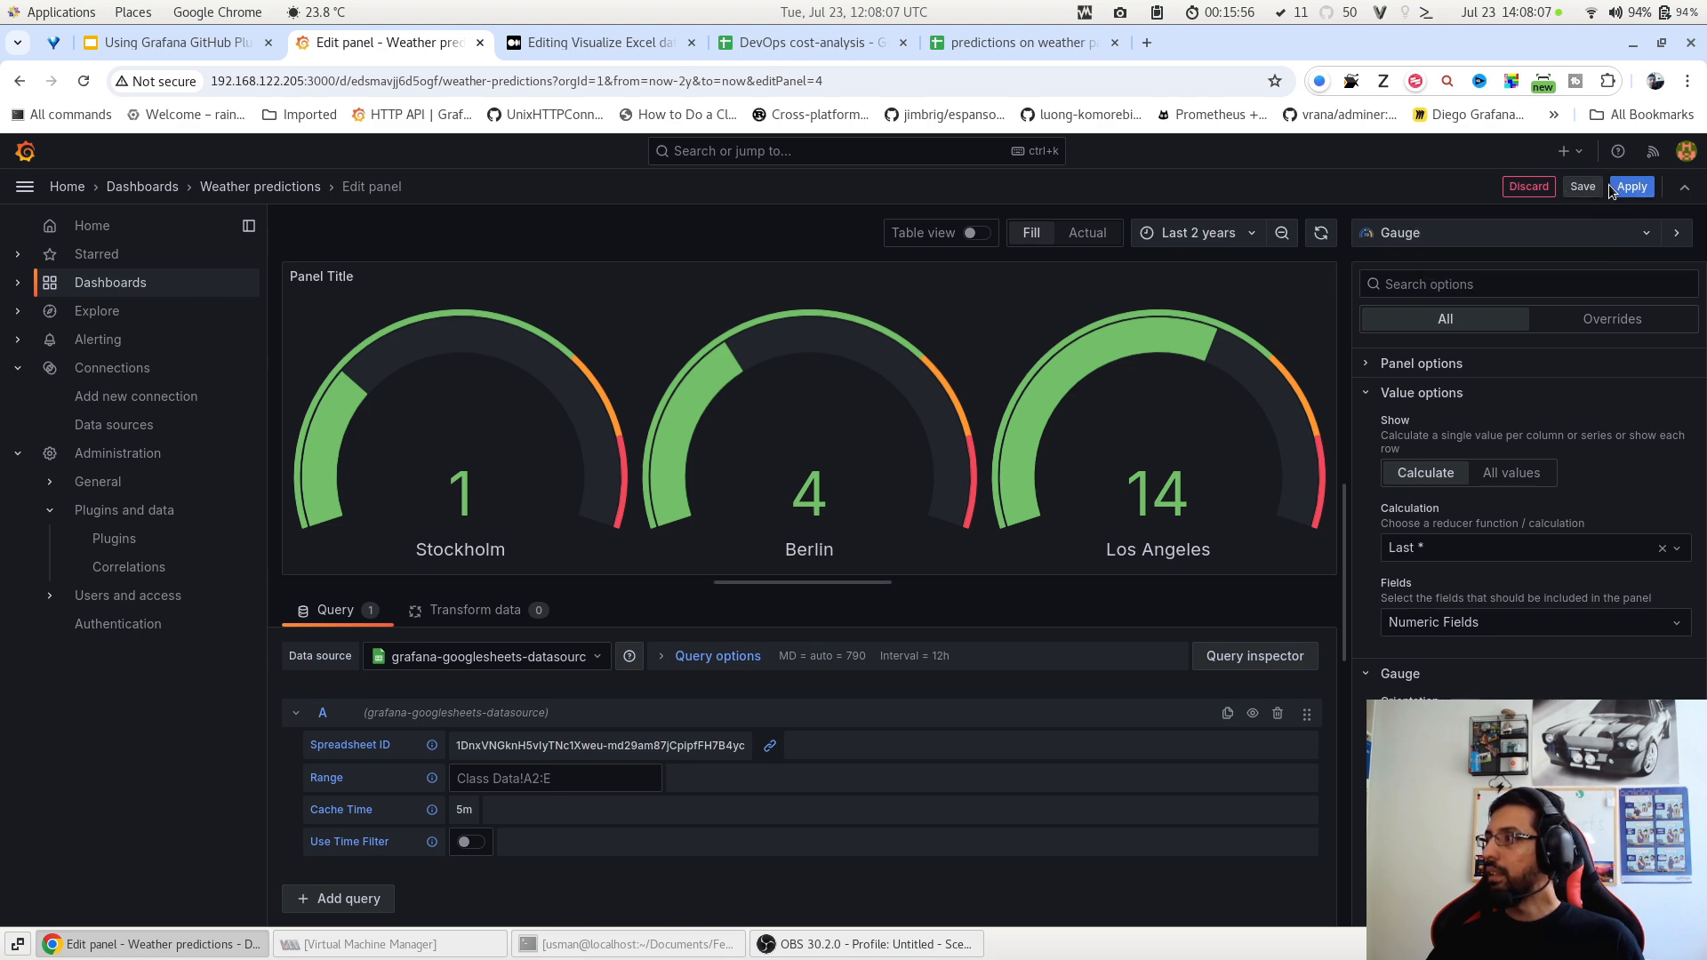
pyautogui.click(1636, 189)
pyautogui.scroll(-10, 889, 430)
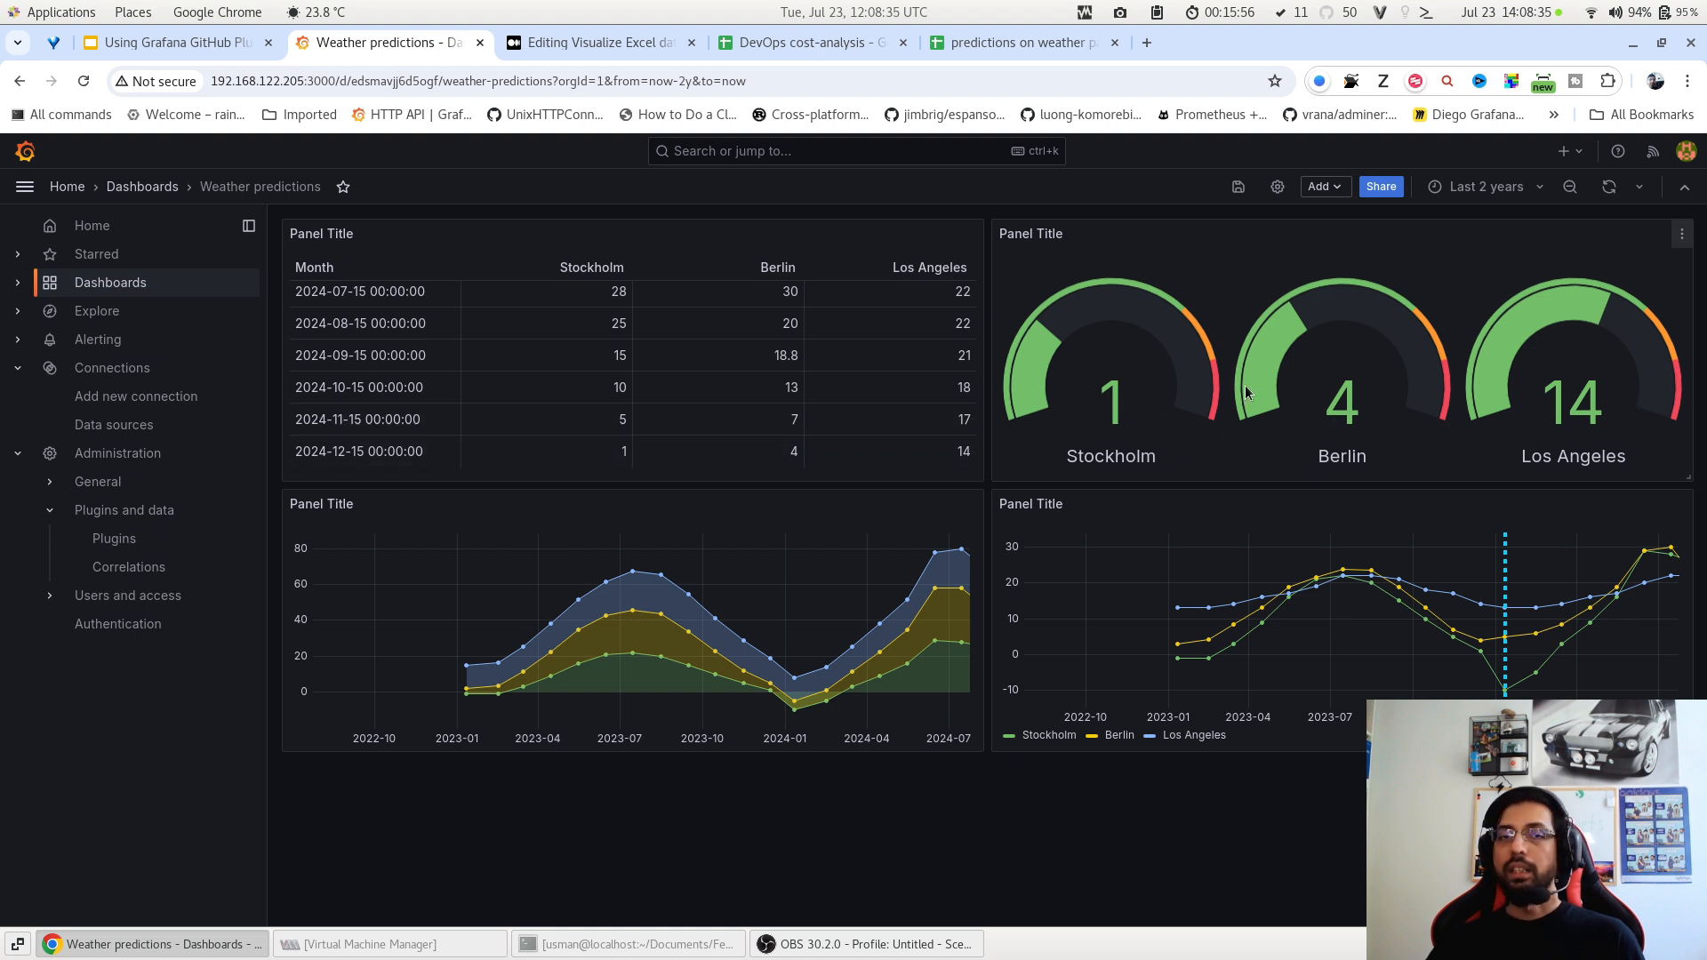
pyautogui.press('e')
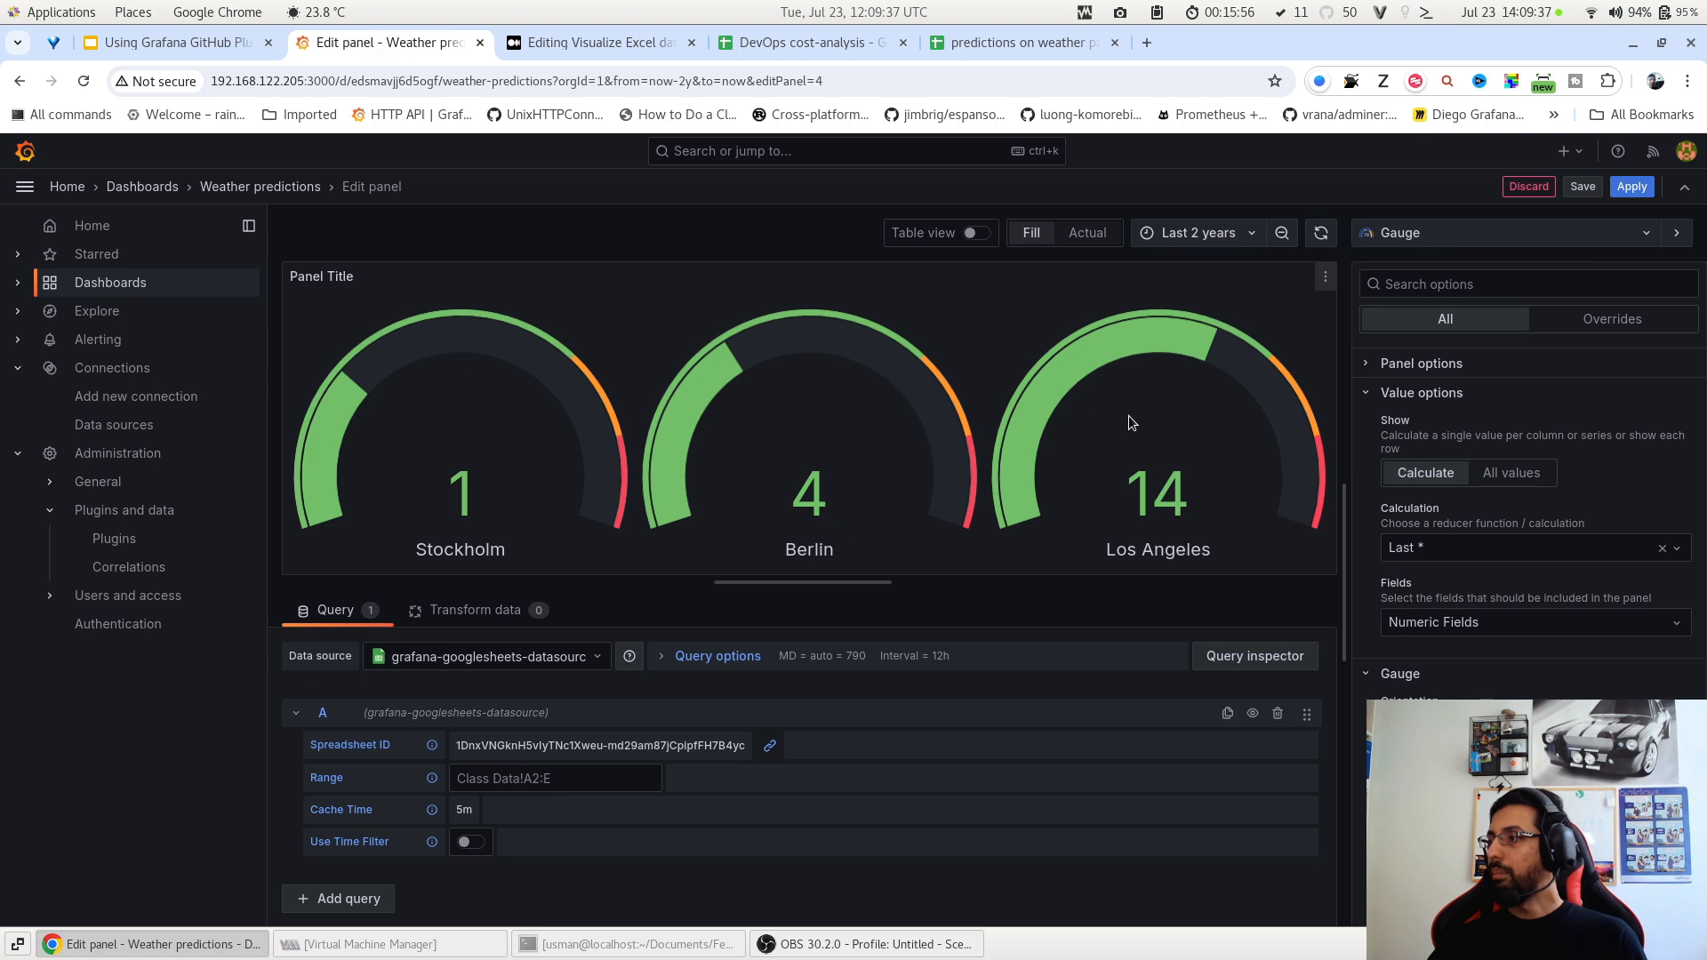
# Discard the open edit, then set the gauge panel's Value options calculation to Min and apply.
pyautogui.click(1527, 186)
pyautogui.click(1681, 238)
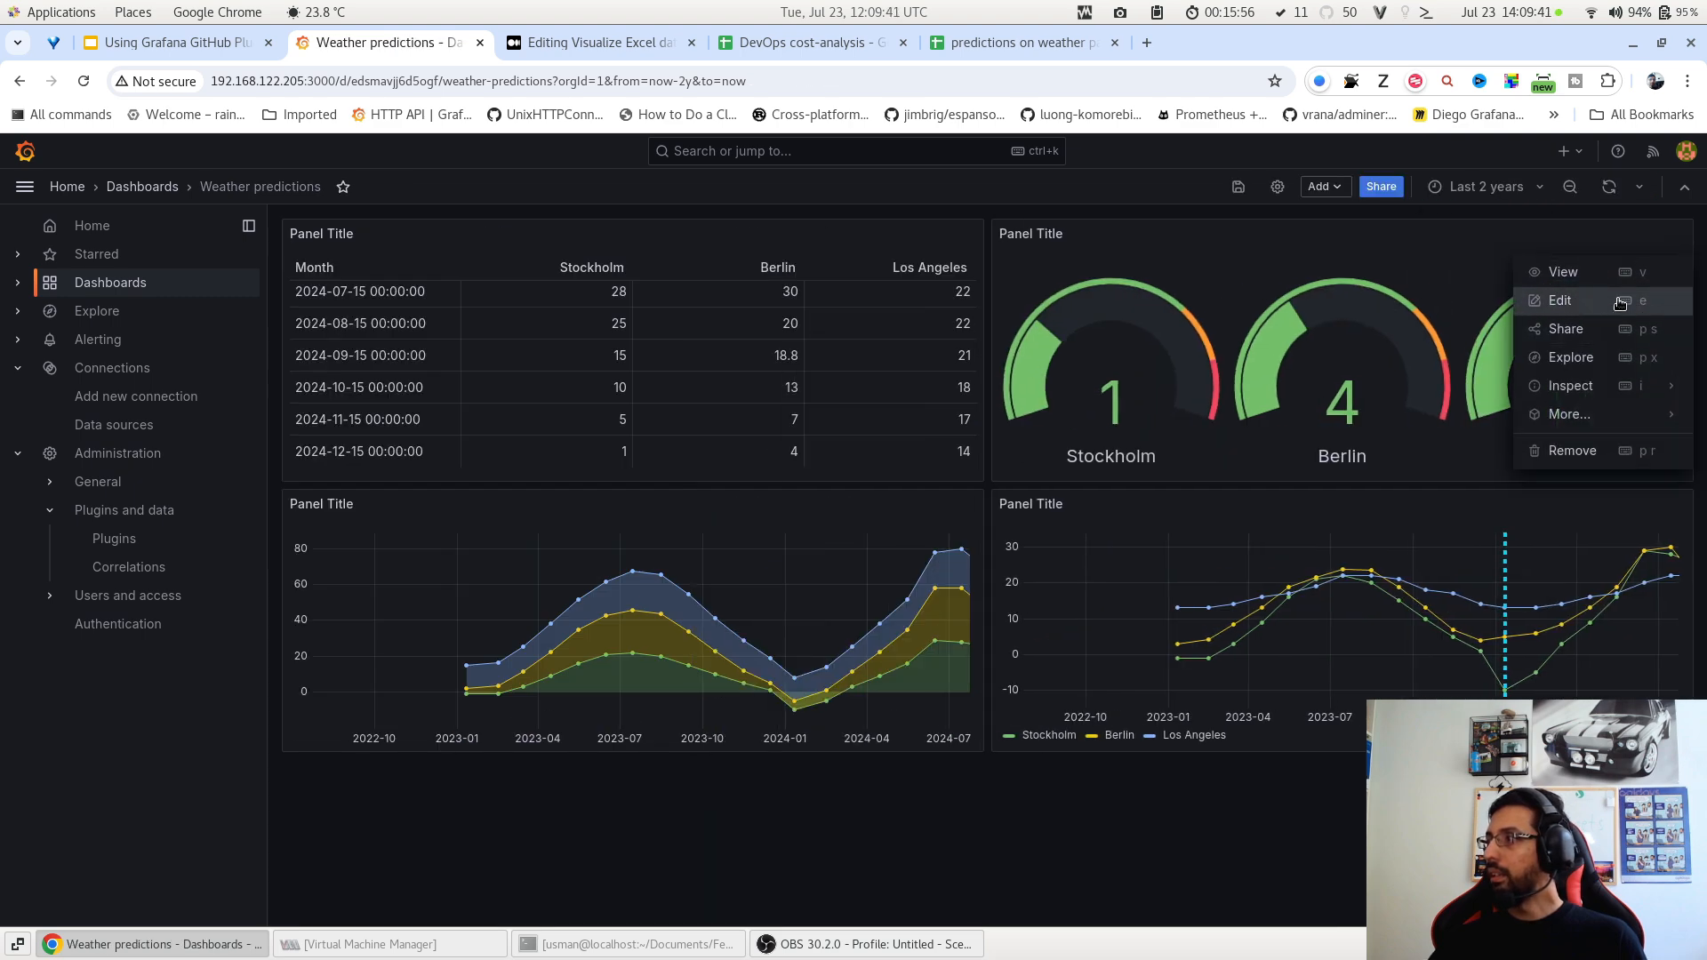
pyautogui.click(1565, 297)
pyautogui.click(1441, 560)
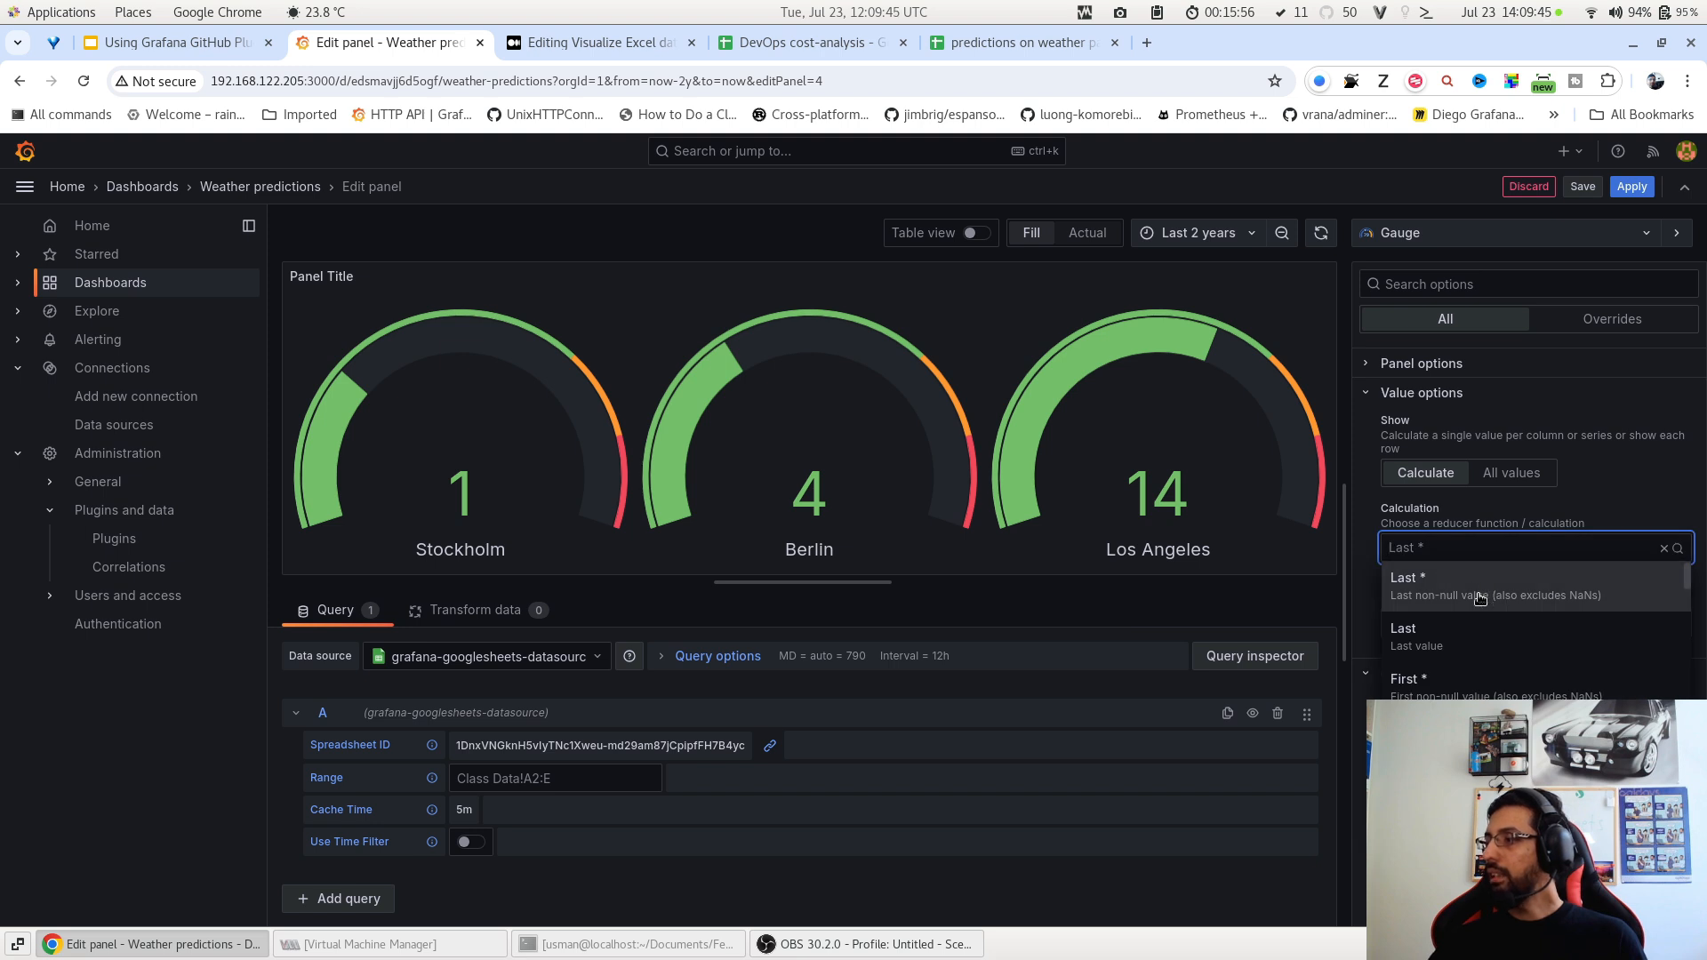
pyautogui.scroll(-1, 1483, 618)
pyautogui.scroll(-1, 1485, 627)
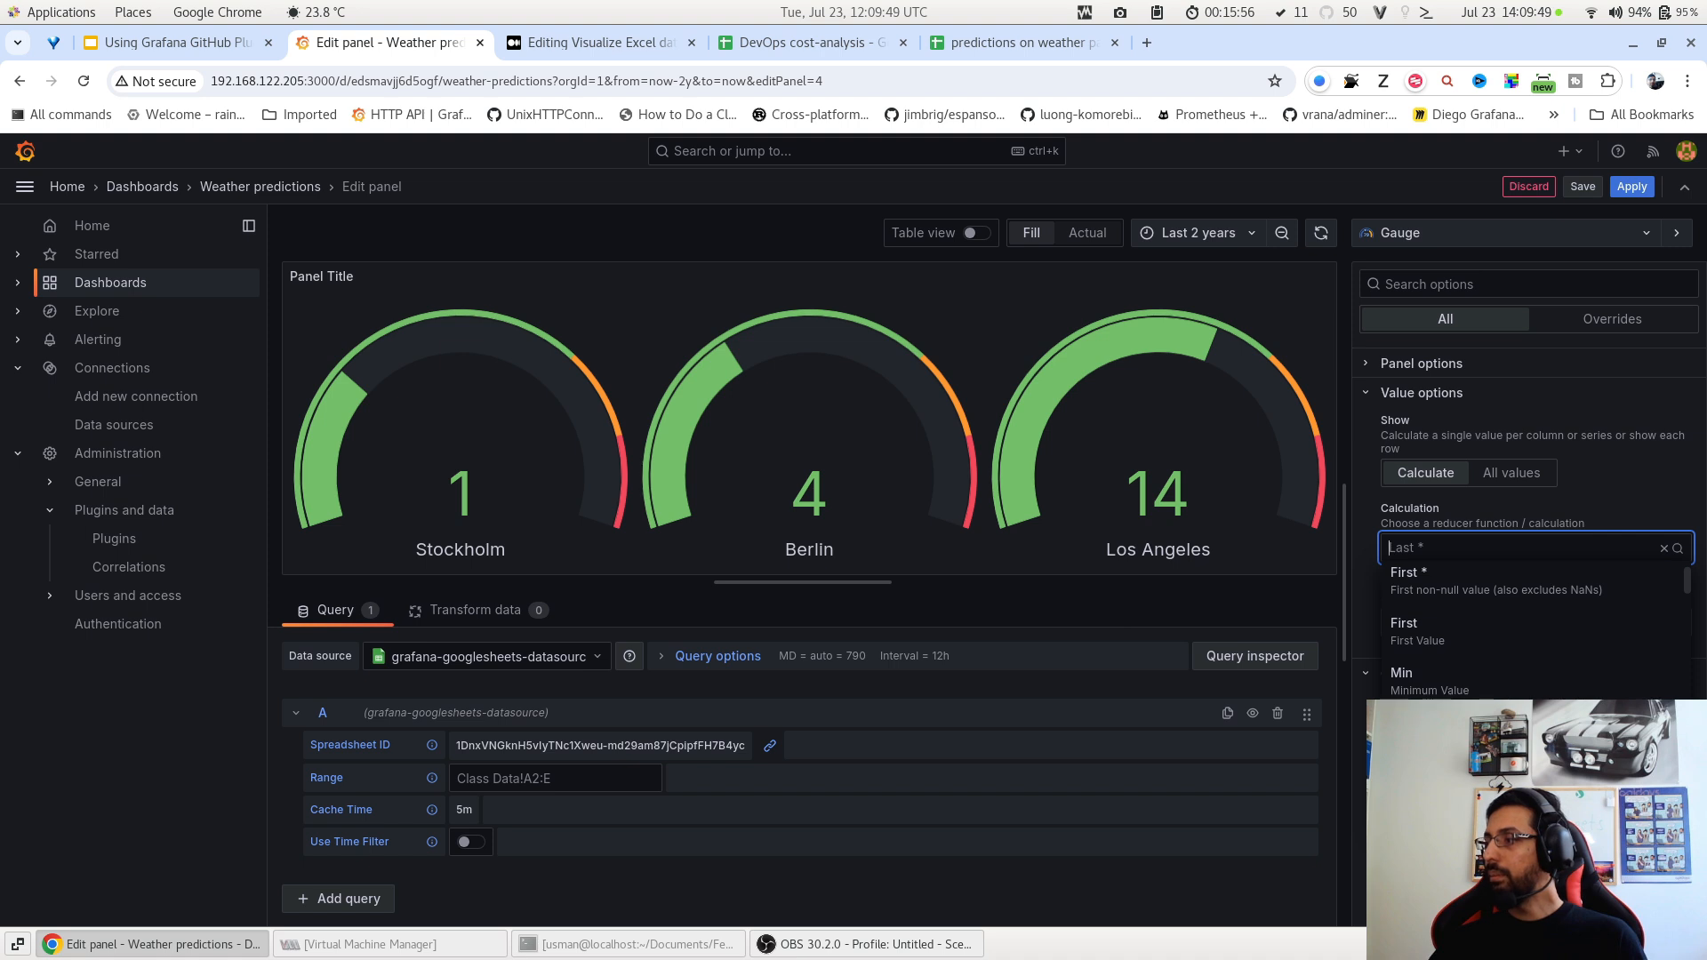
pyautogui.scroll(-2, 1465, 667)
pyautogui.scroll(-2, 1465, 658)
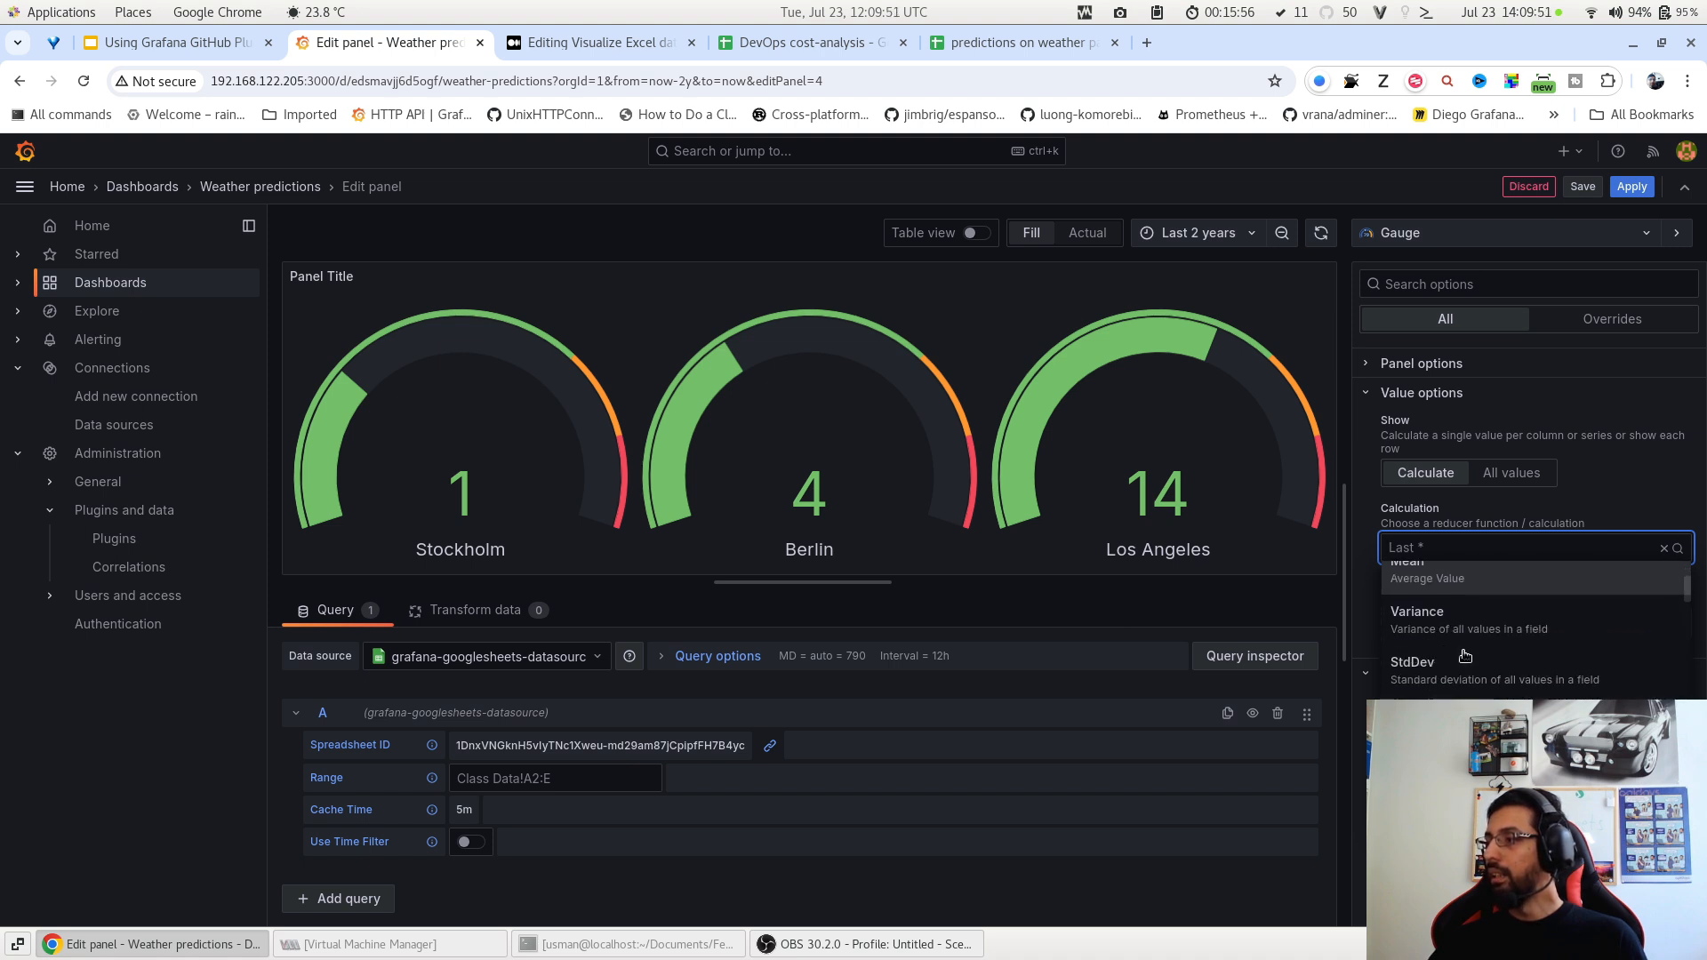
pyautogui.scroll(-1, 1465, 656)
pyautogui.scroll(3, 1465, 656)
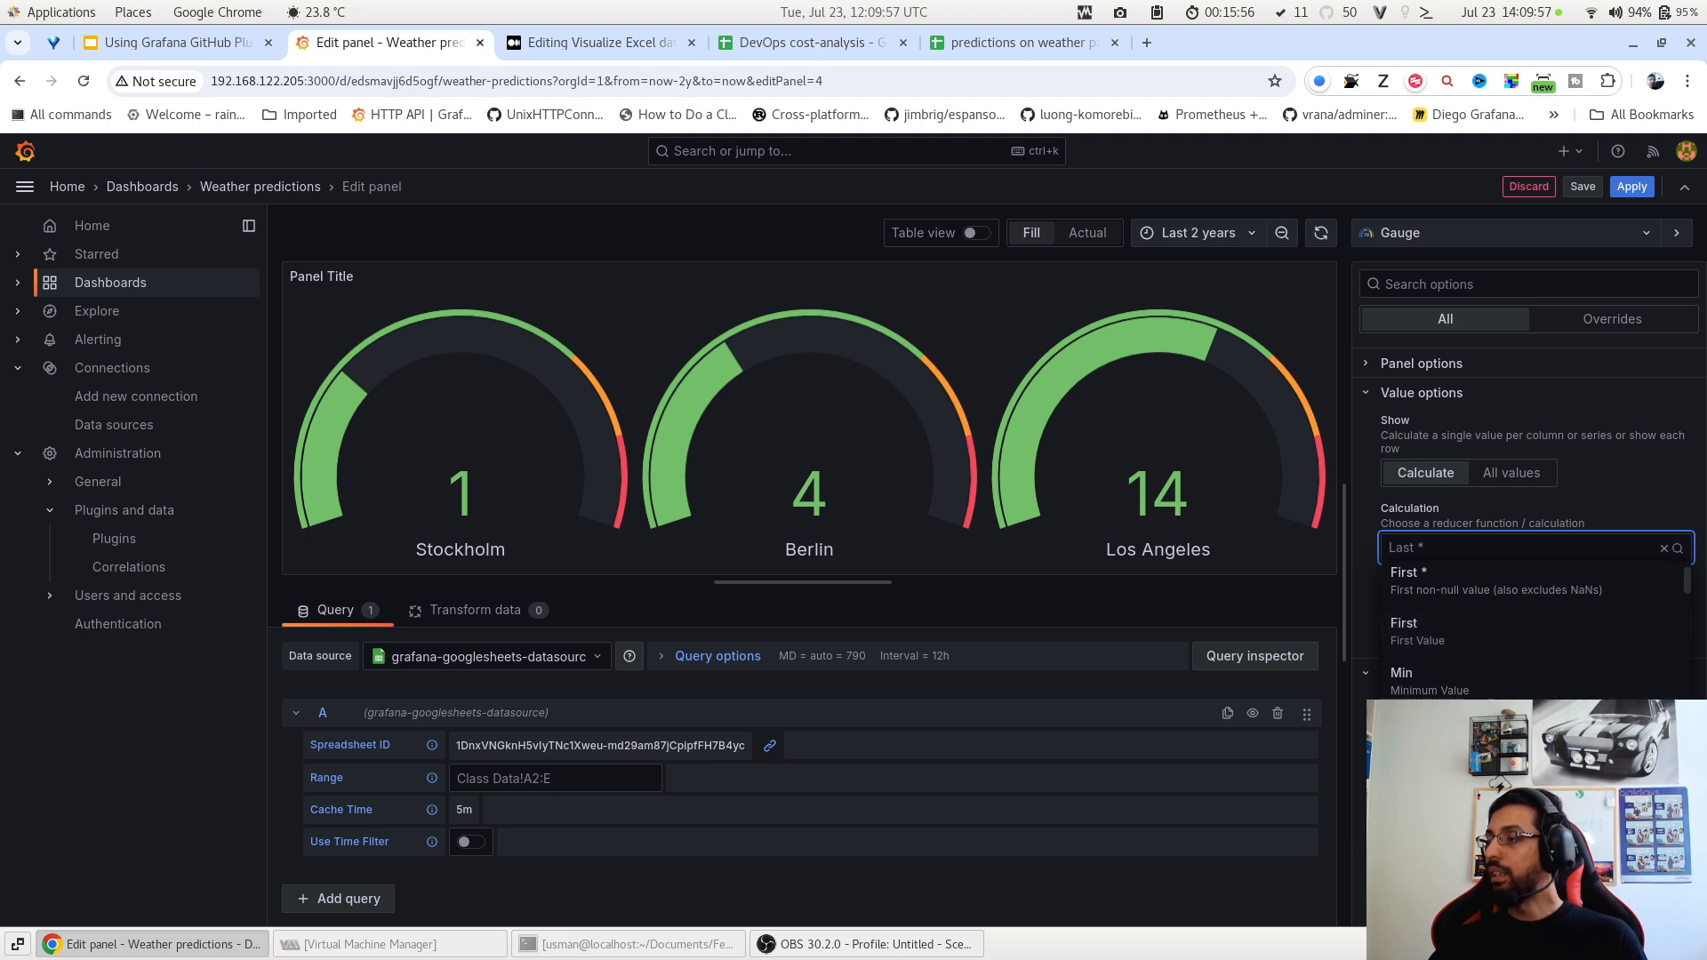
pyautogui.click(1422, 677)
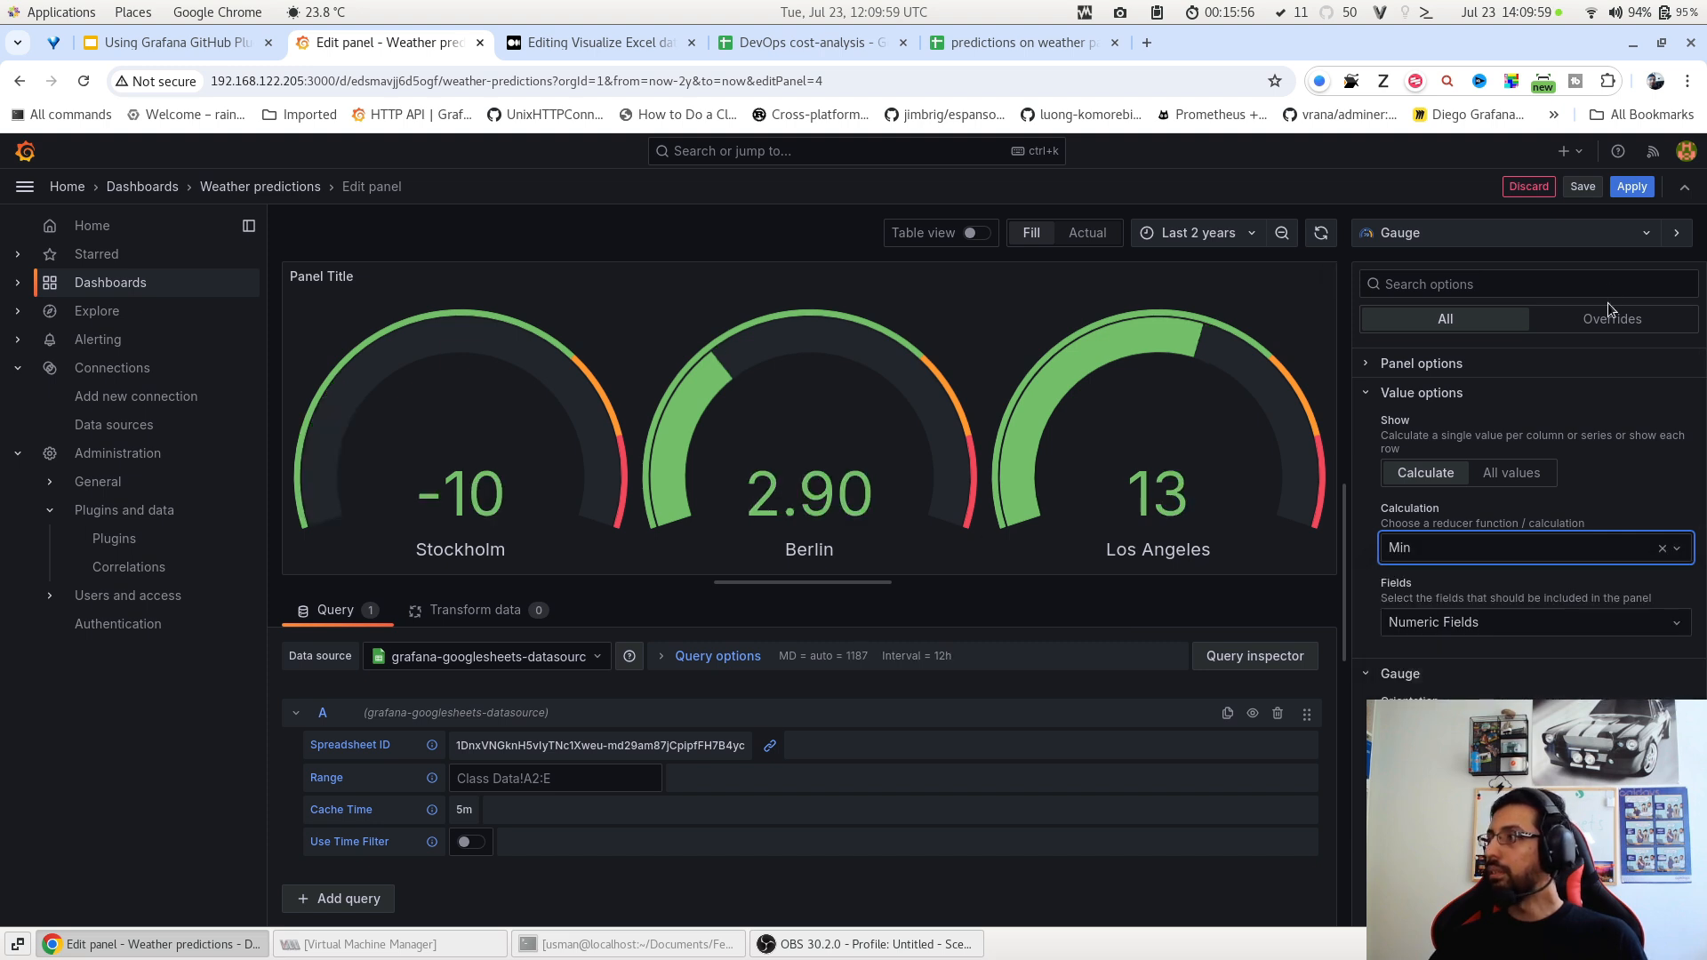
pyautogui.click(1633, 186)
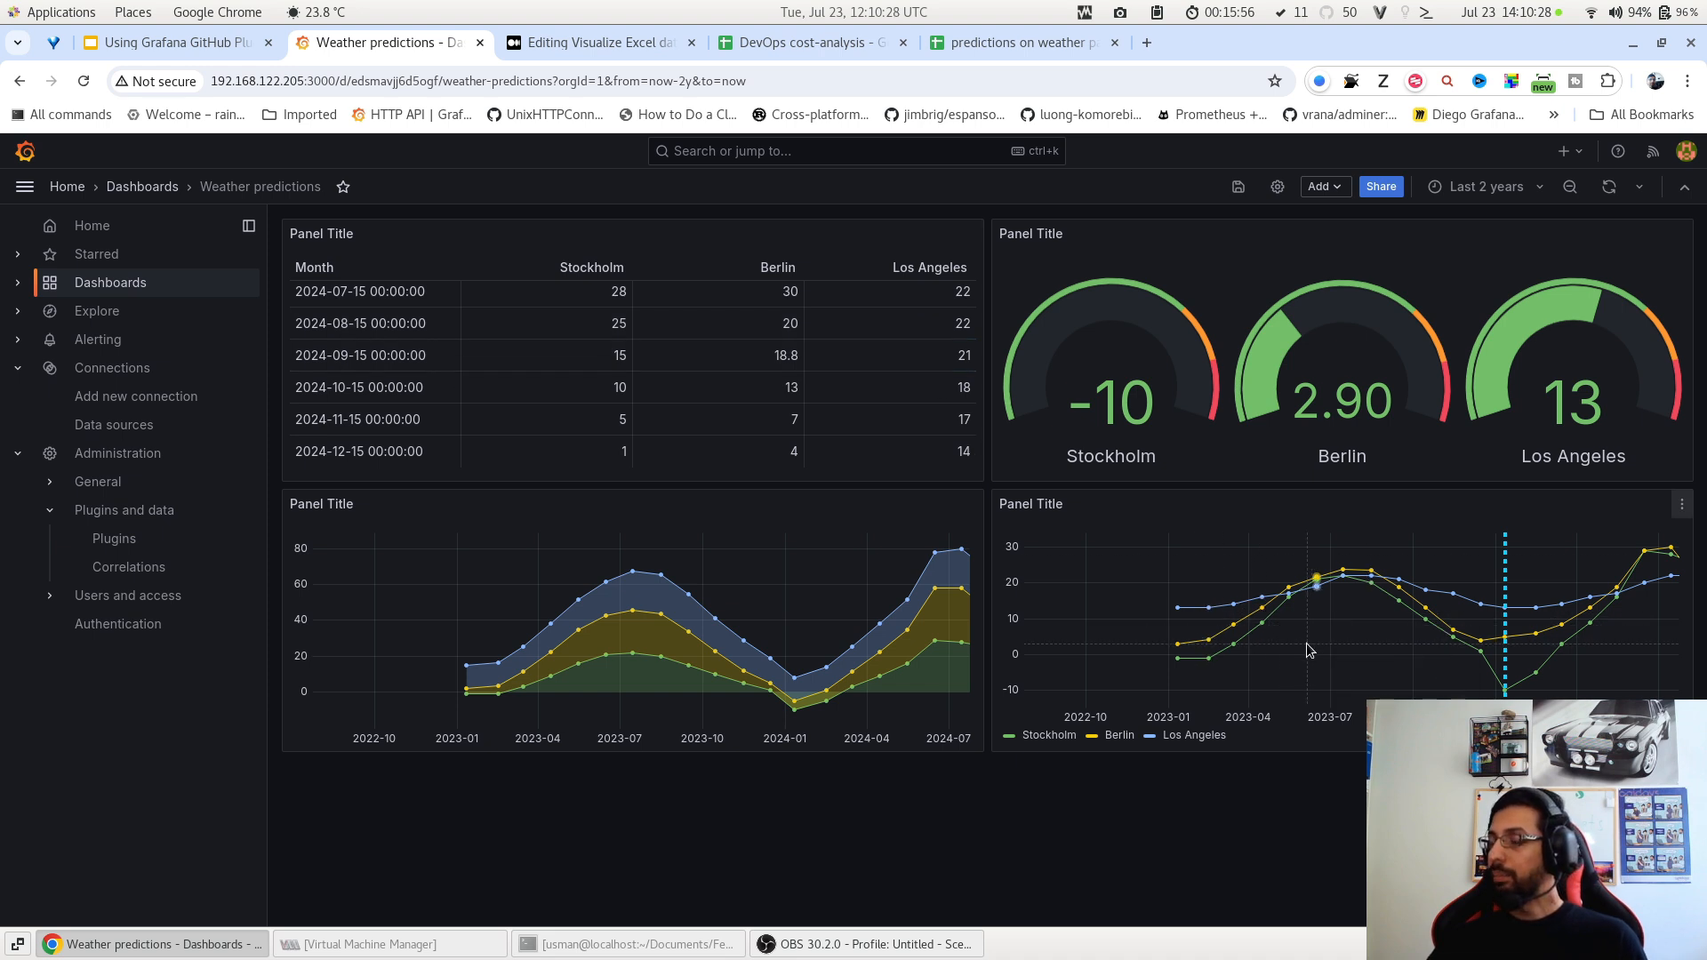
# In the weather line chart editor, toggle the Stockholm and Berlin series on and off.
pyautogui.press('e')
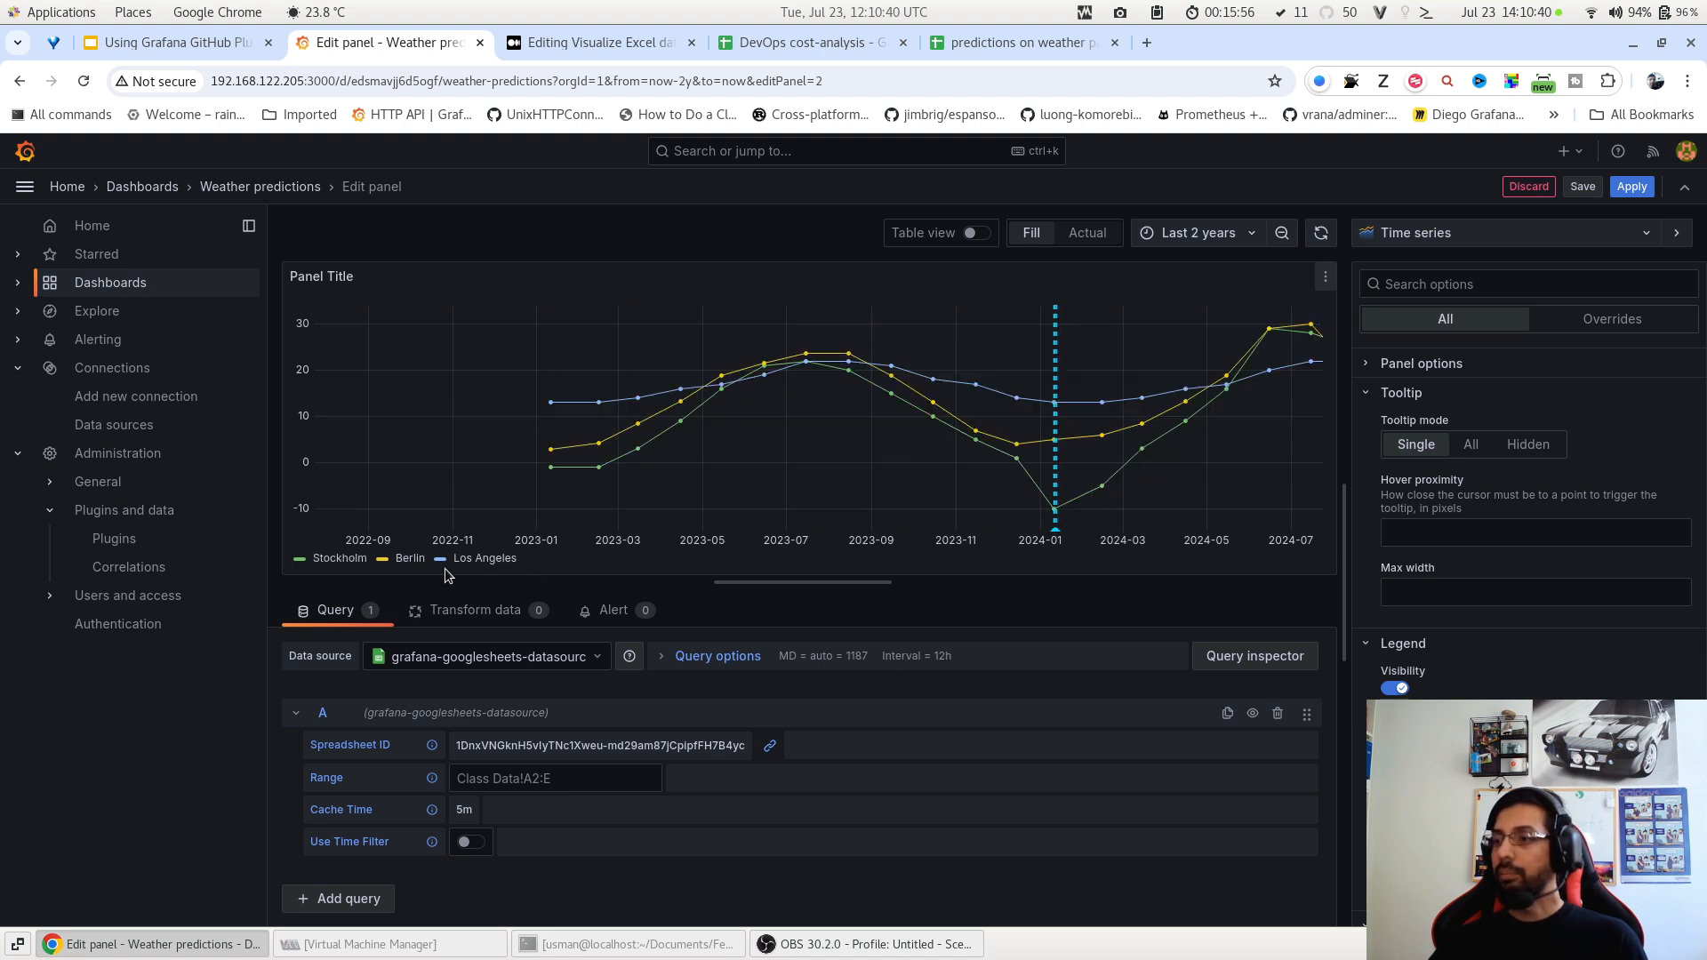
pyautogui.click(359, 561)
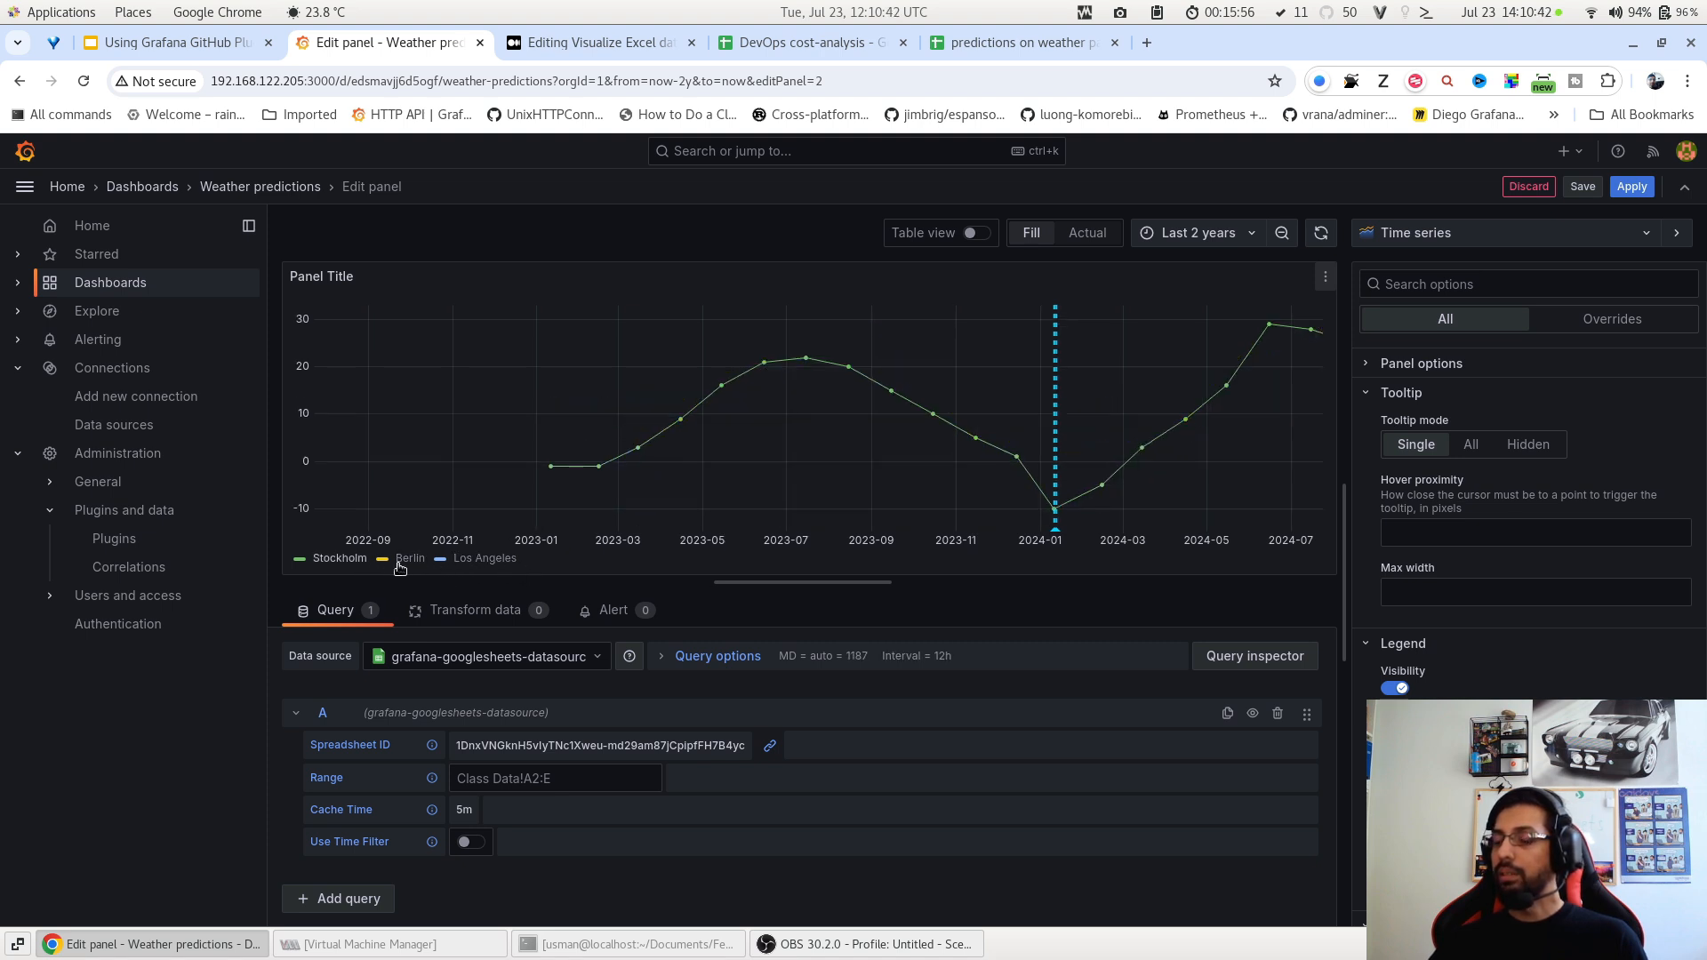
pyautogui.click(409, 564)
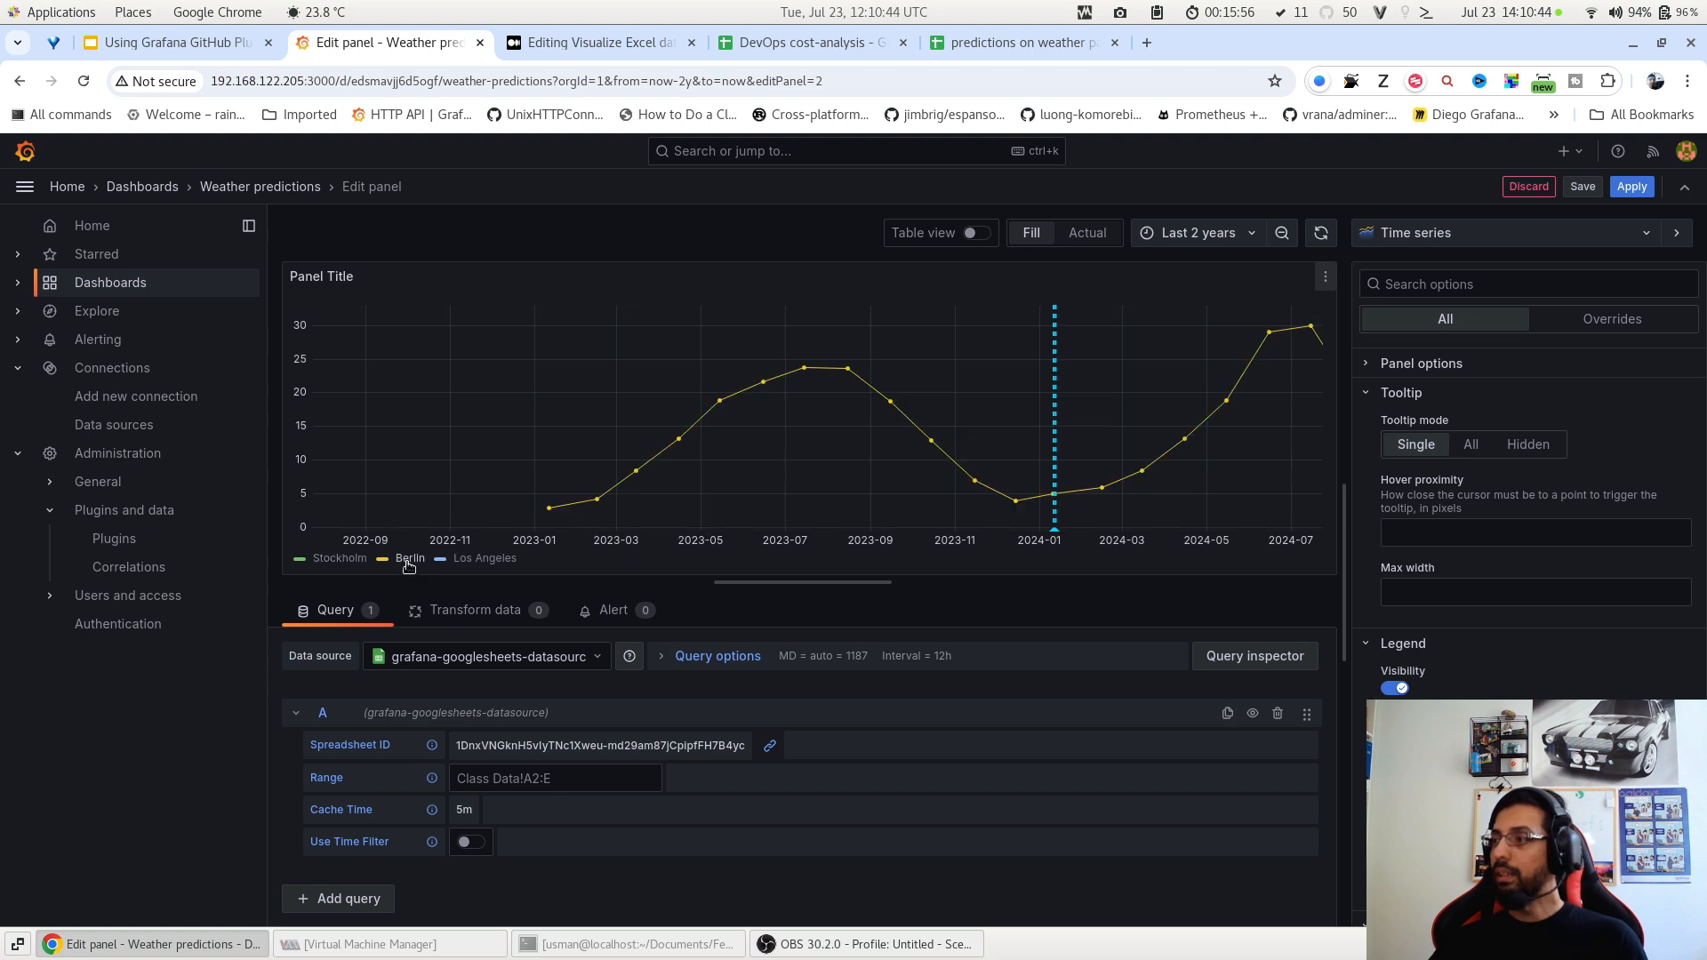
pyautogui.click(345, 565)
pyautogui.keyDown('ctrl'); pyautogui.click(357, 569); pyautogui.keyUp('ctrl')
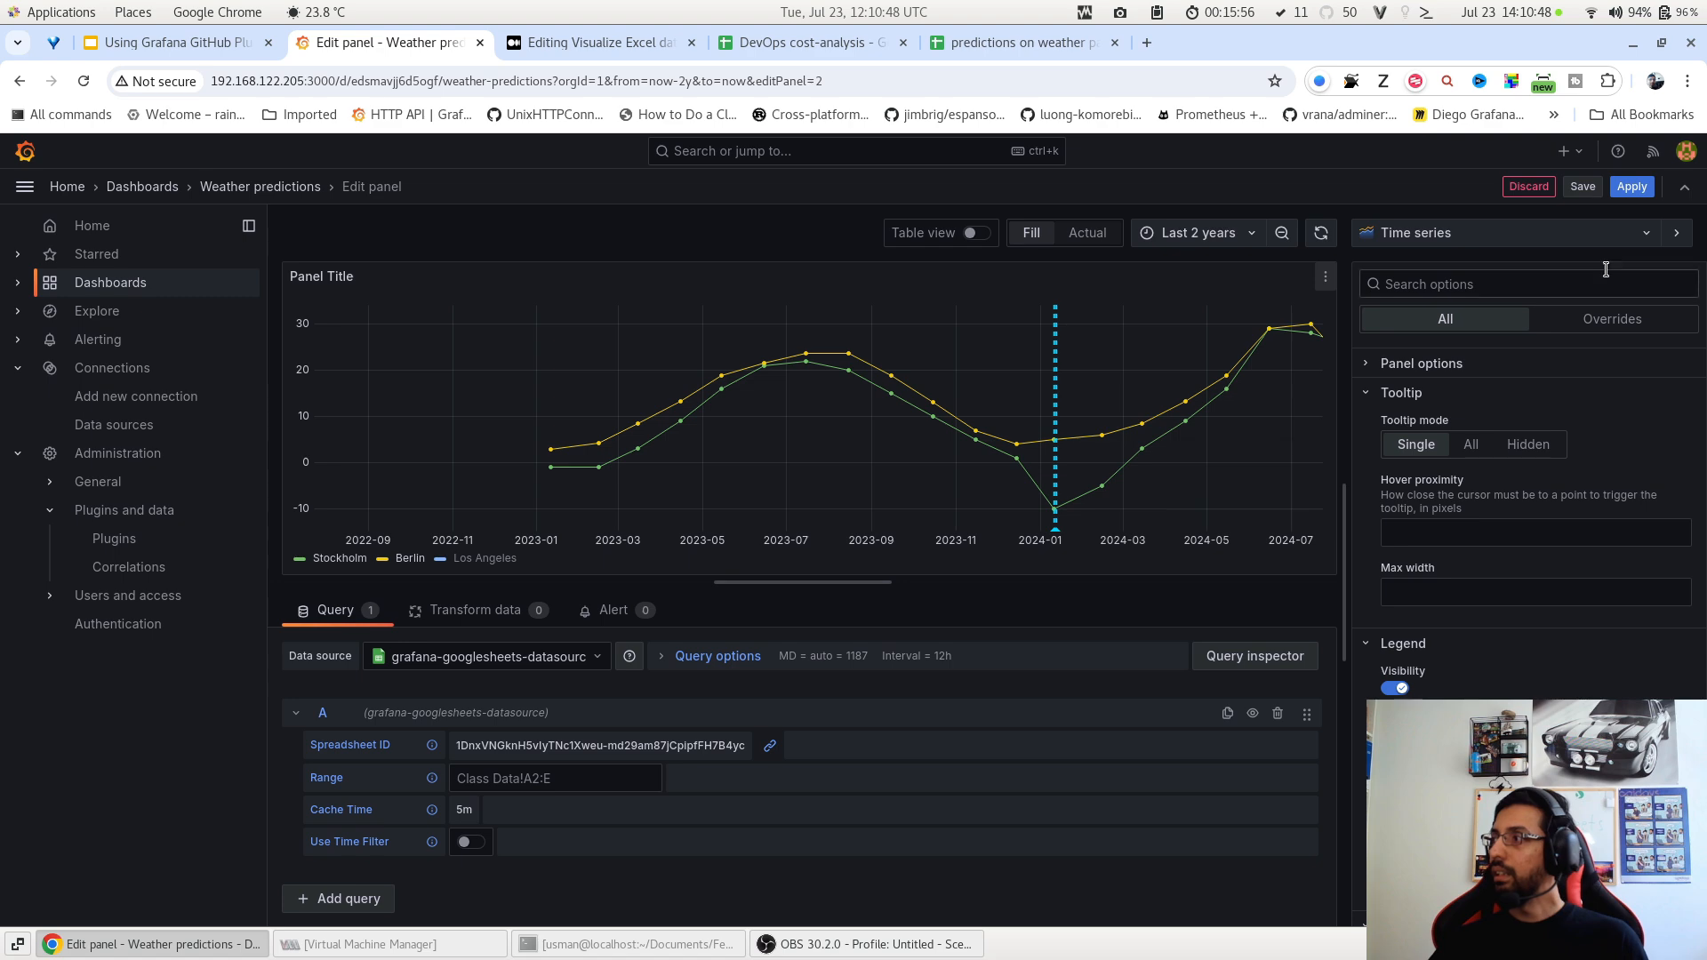
# Apply the line chart edits to return to the four-panel dashboard.
pyautogui.click(1631, 187)
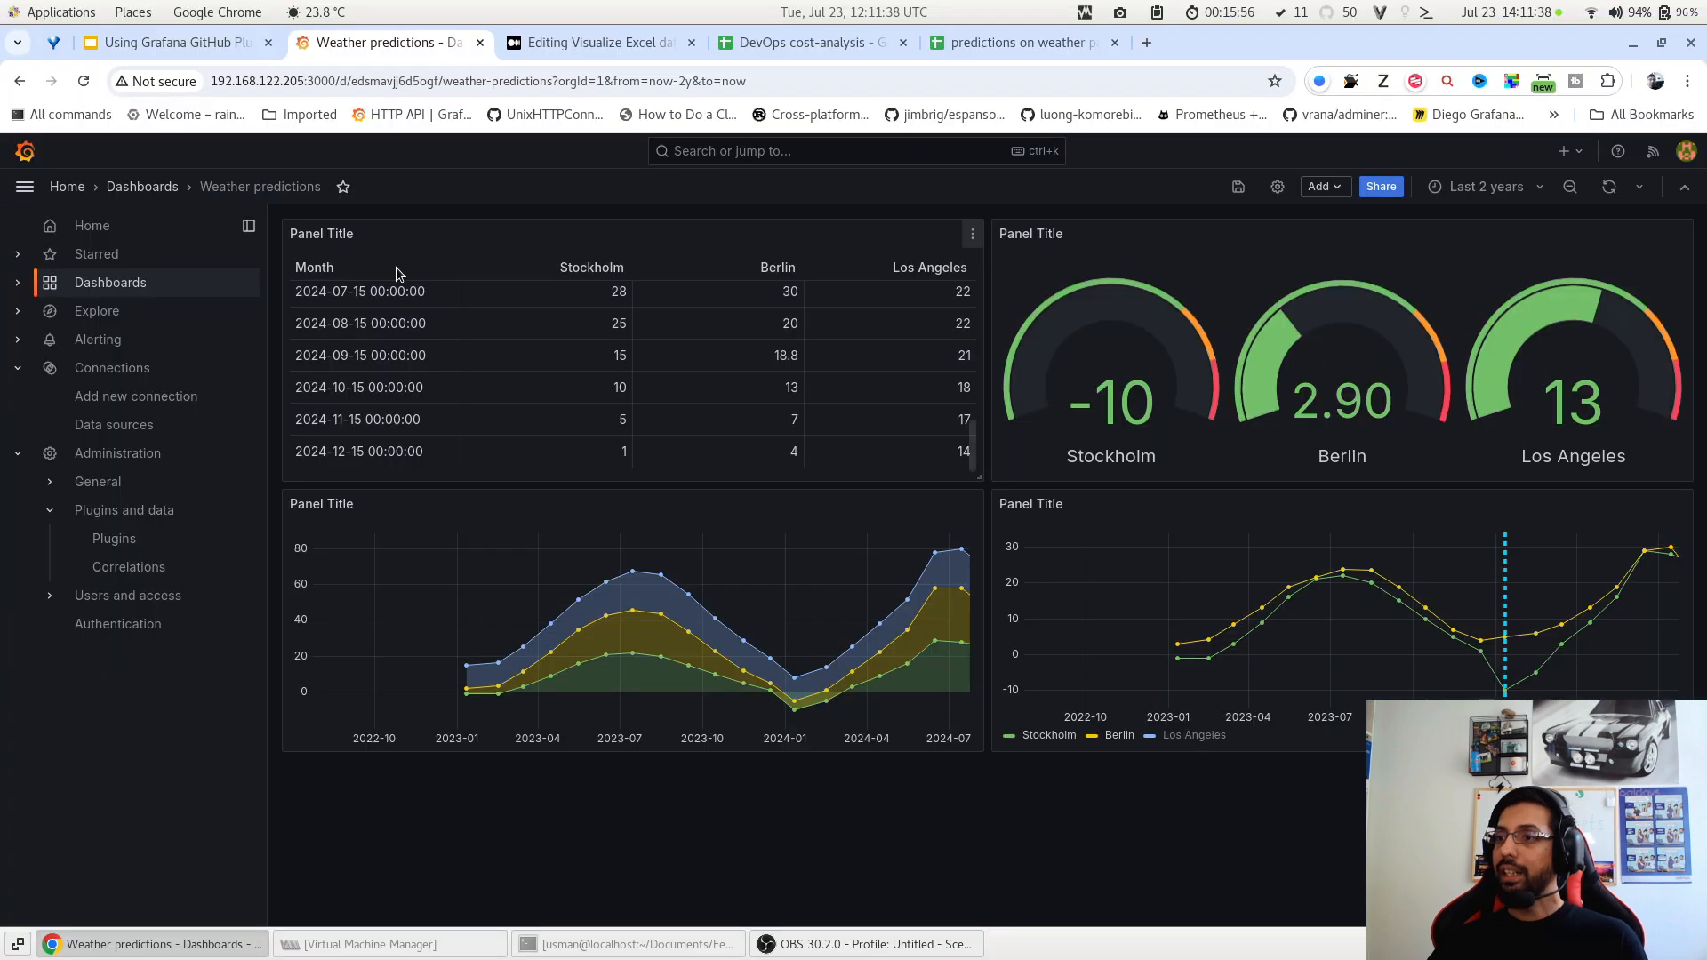
# Save the Weather predictions dashboard and create a new empty dashboard.
pyautogui.click(1236, 185)
pyautogui.click(975, 488)
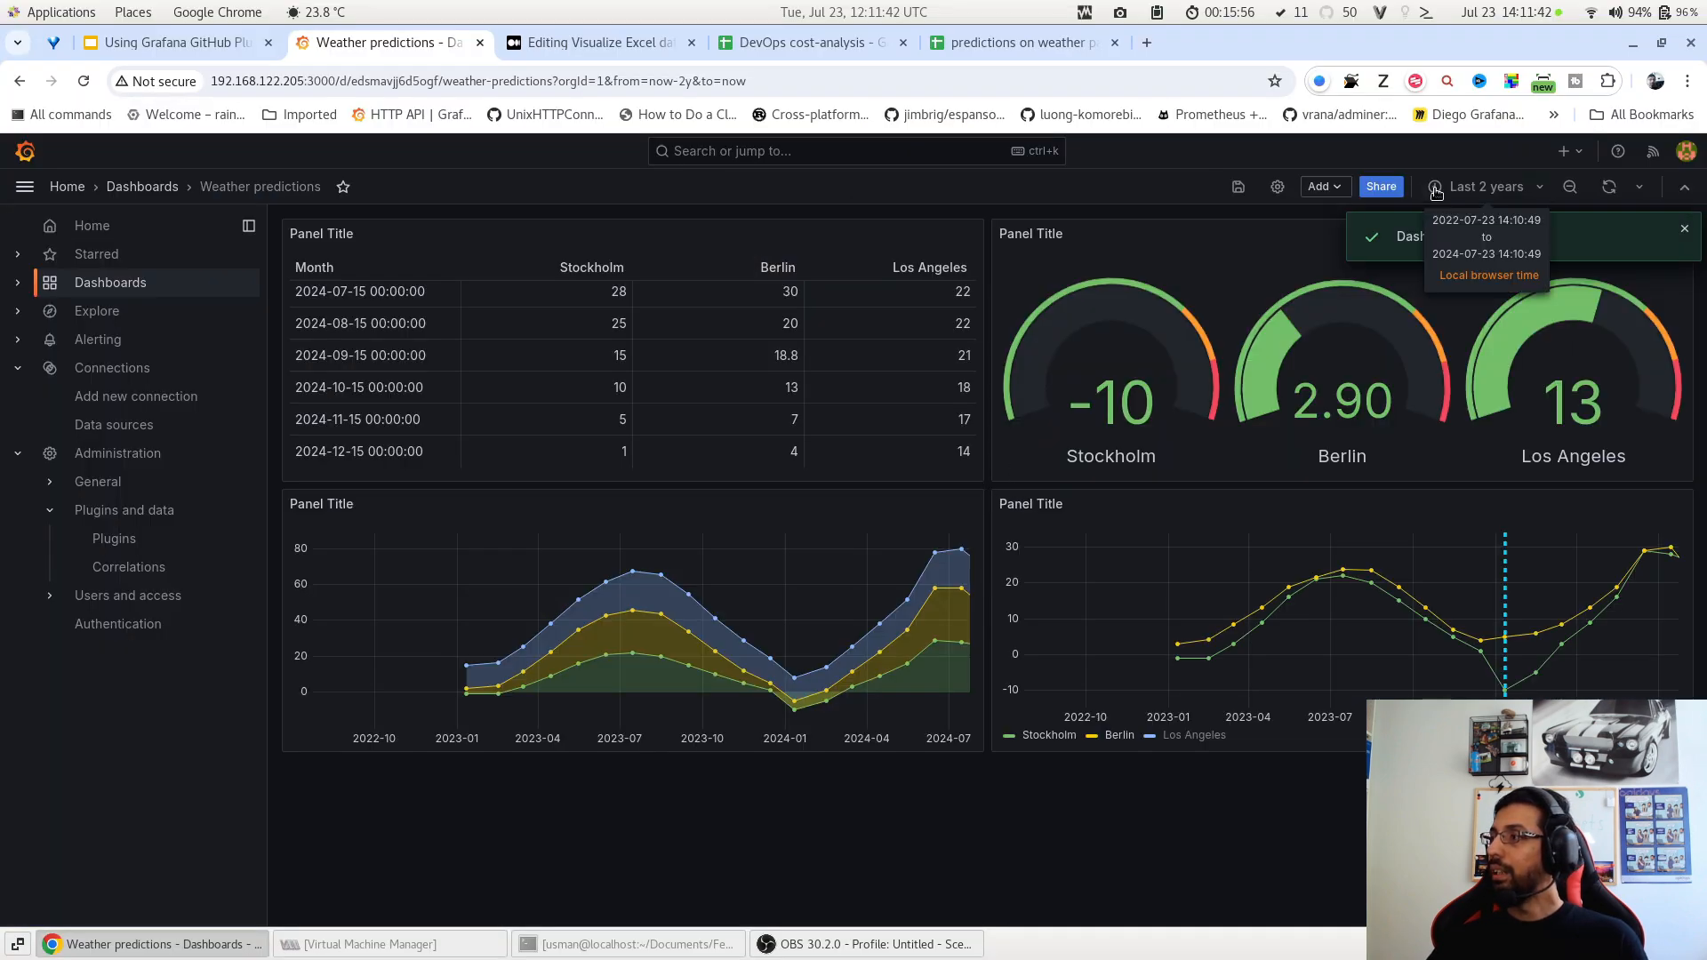
pyautogui.click(151, 188)
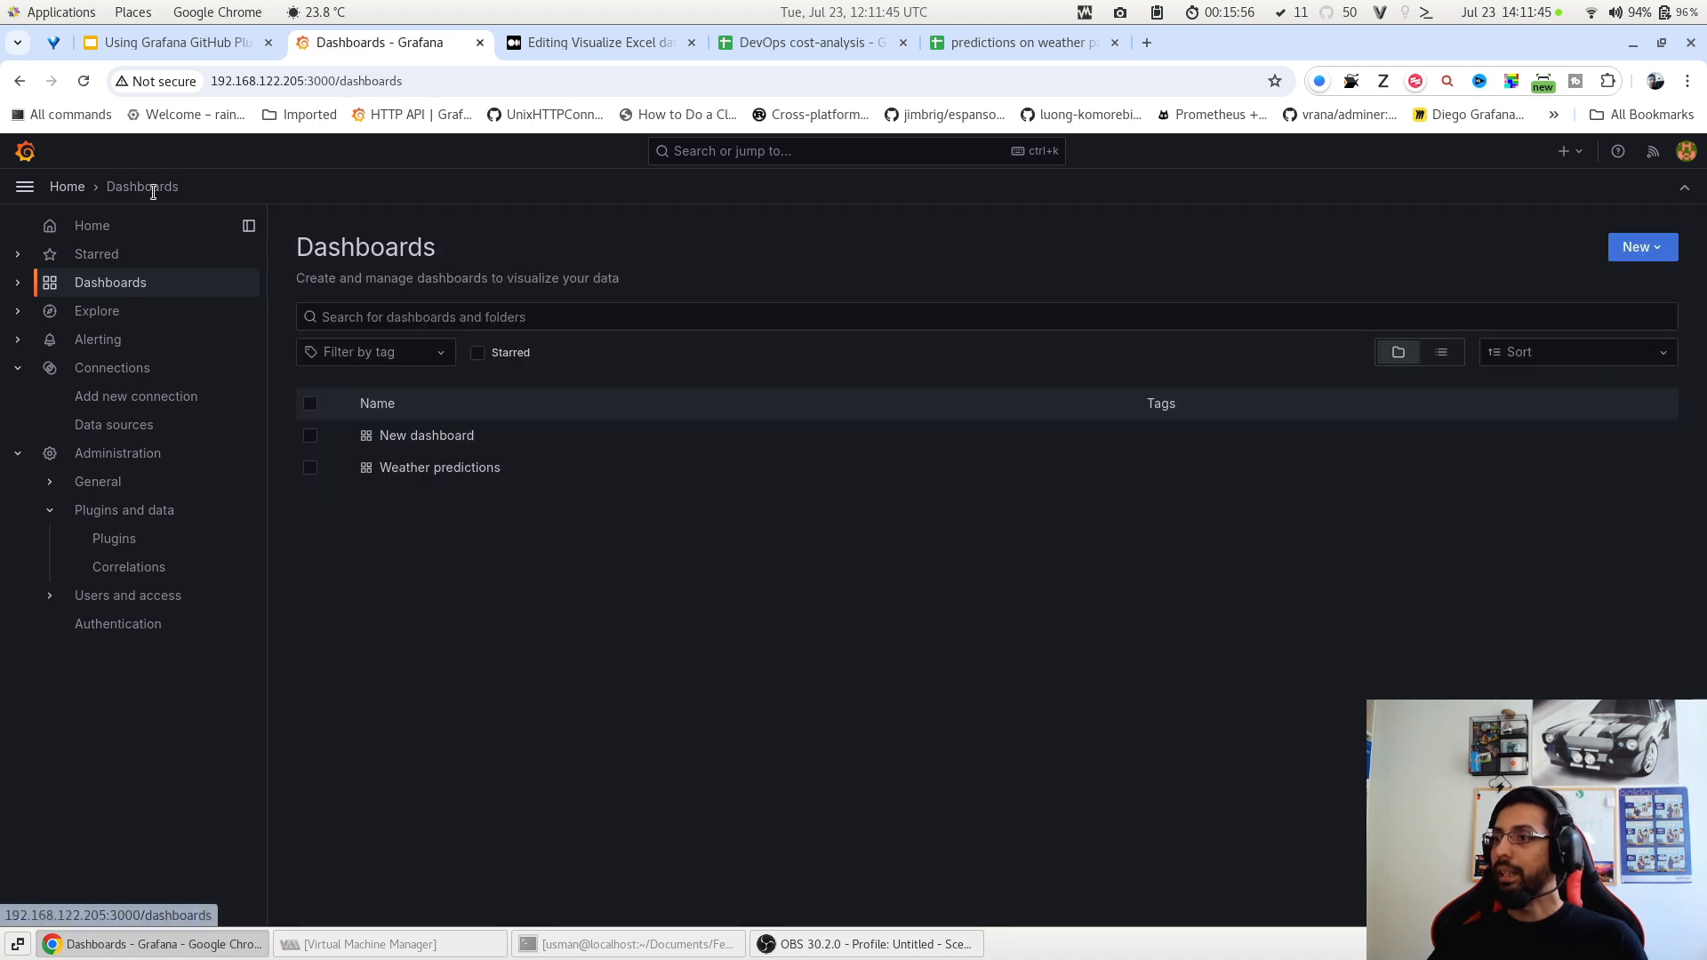
pyautogui.click(1635, 248)
pyautogui.click(1627, 283)
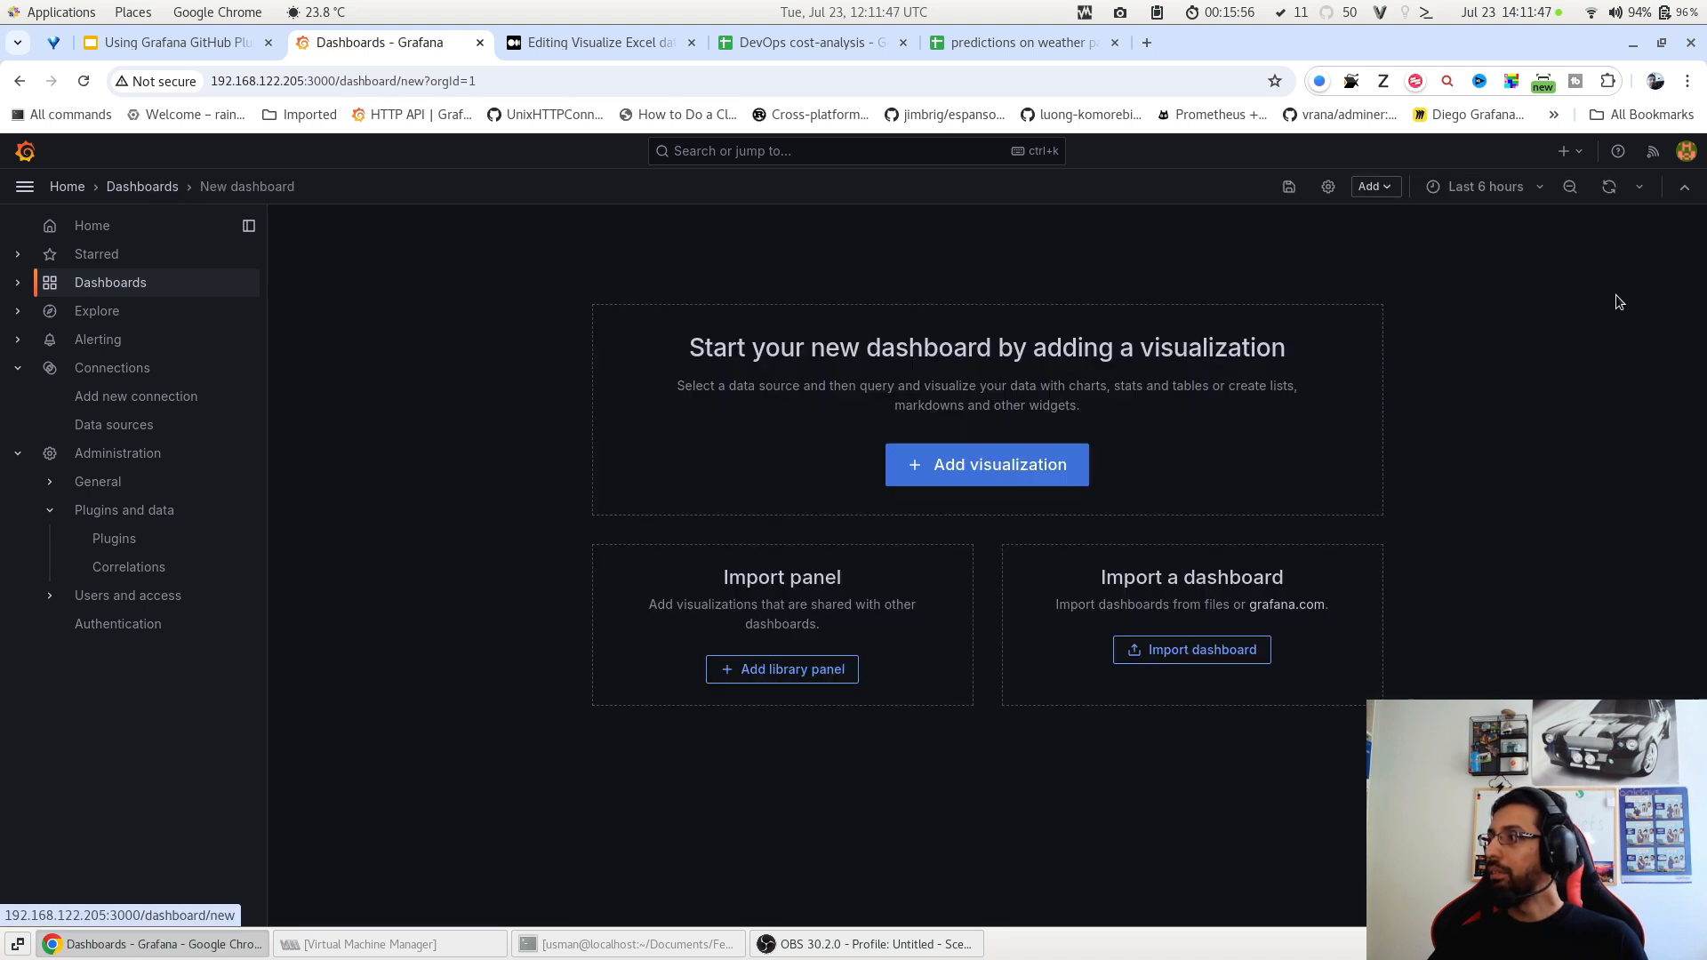
# Add a visualization using the Google Sheets data source, then switch to the cost-analysis spreadsheet.
pyautogui.click(997, 471)
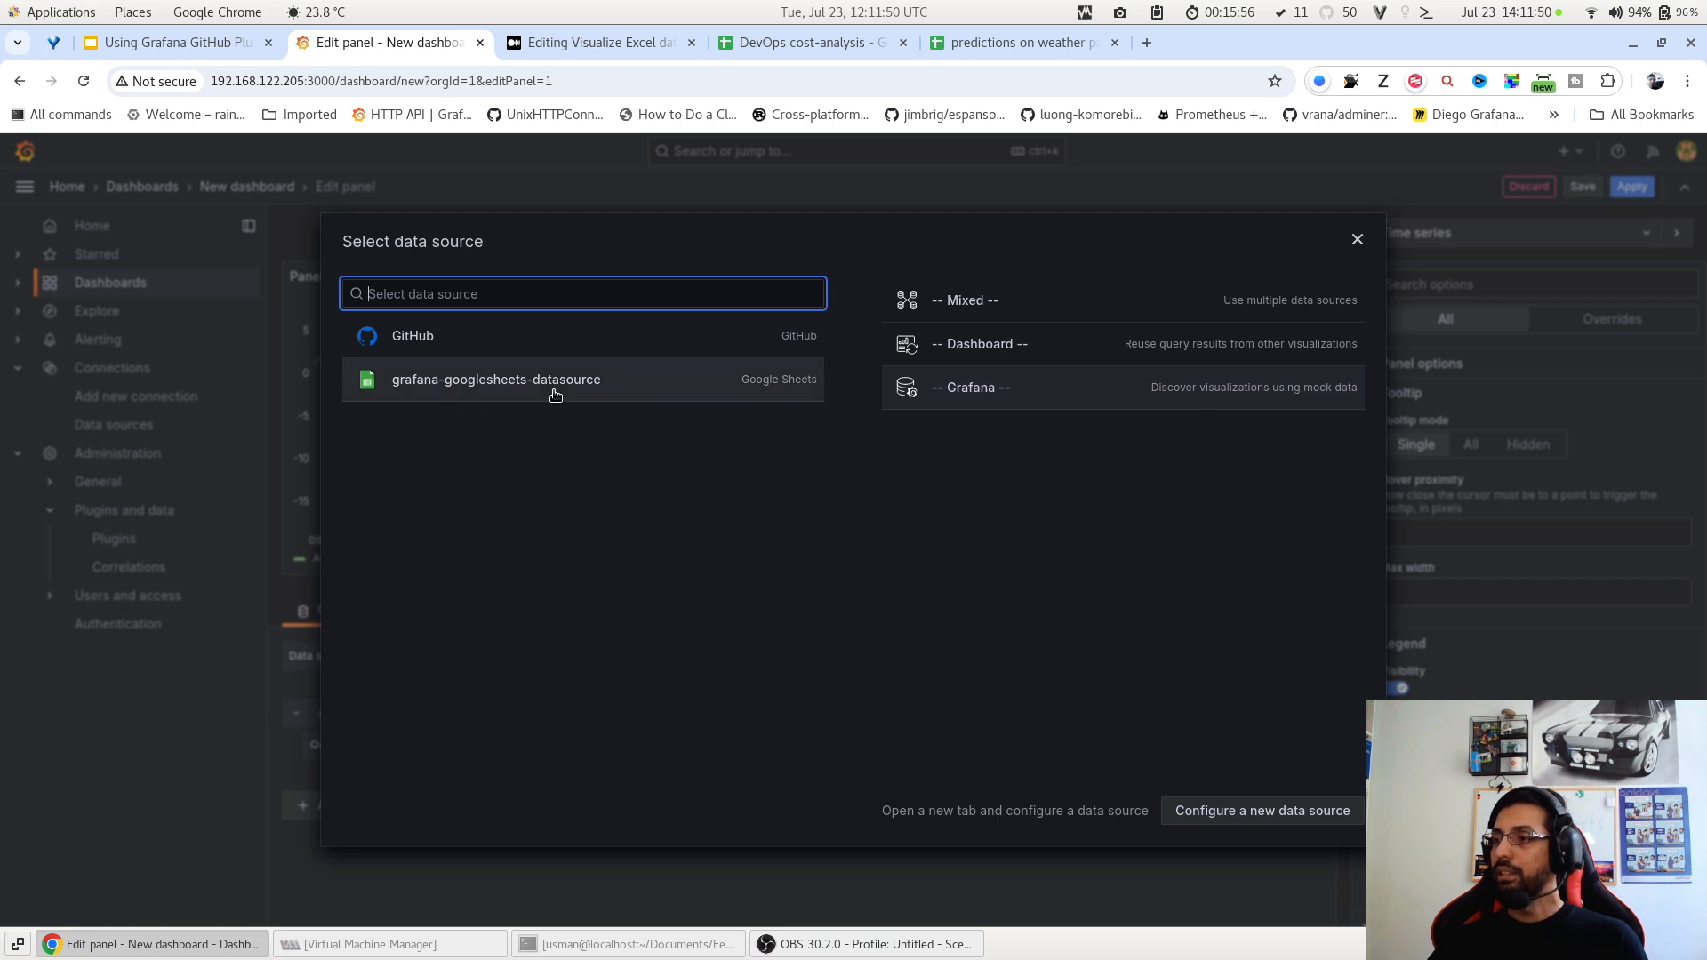
pyautogui.click(555, 395)
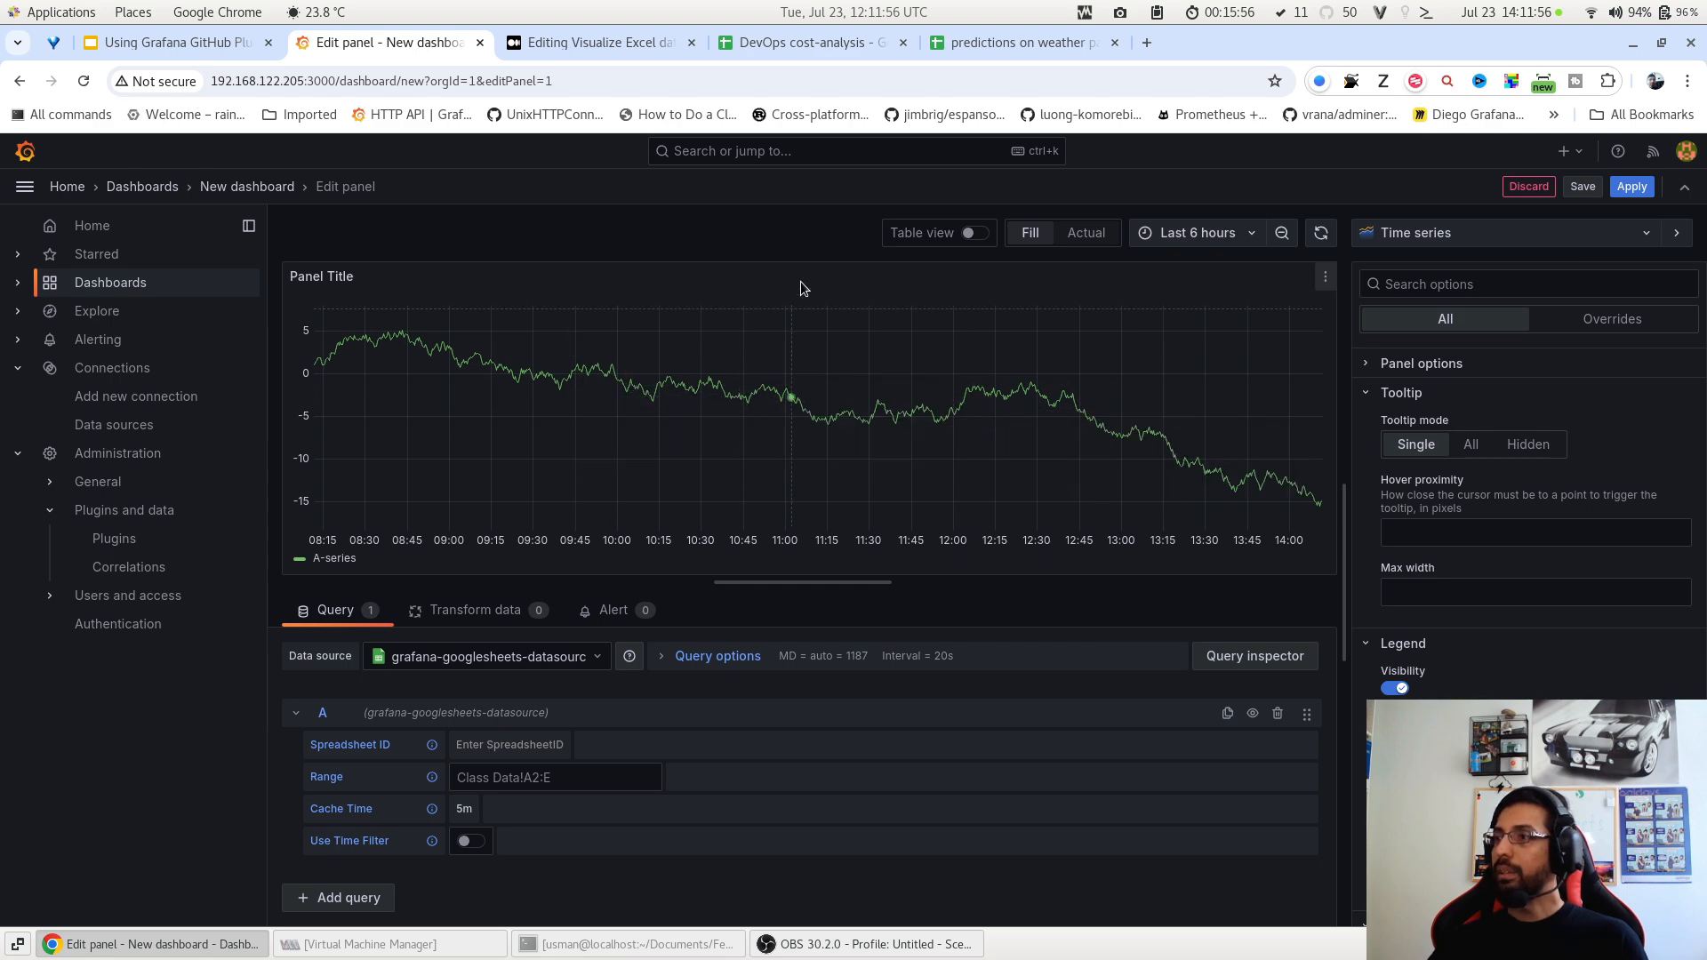
pyautogui.click(835, 43)
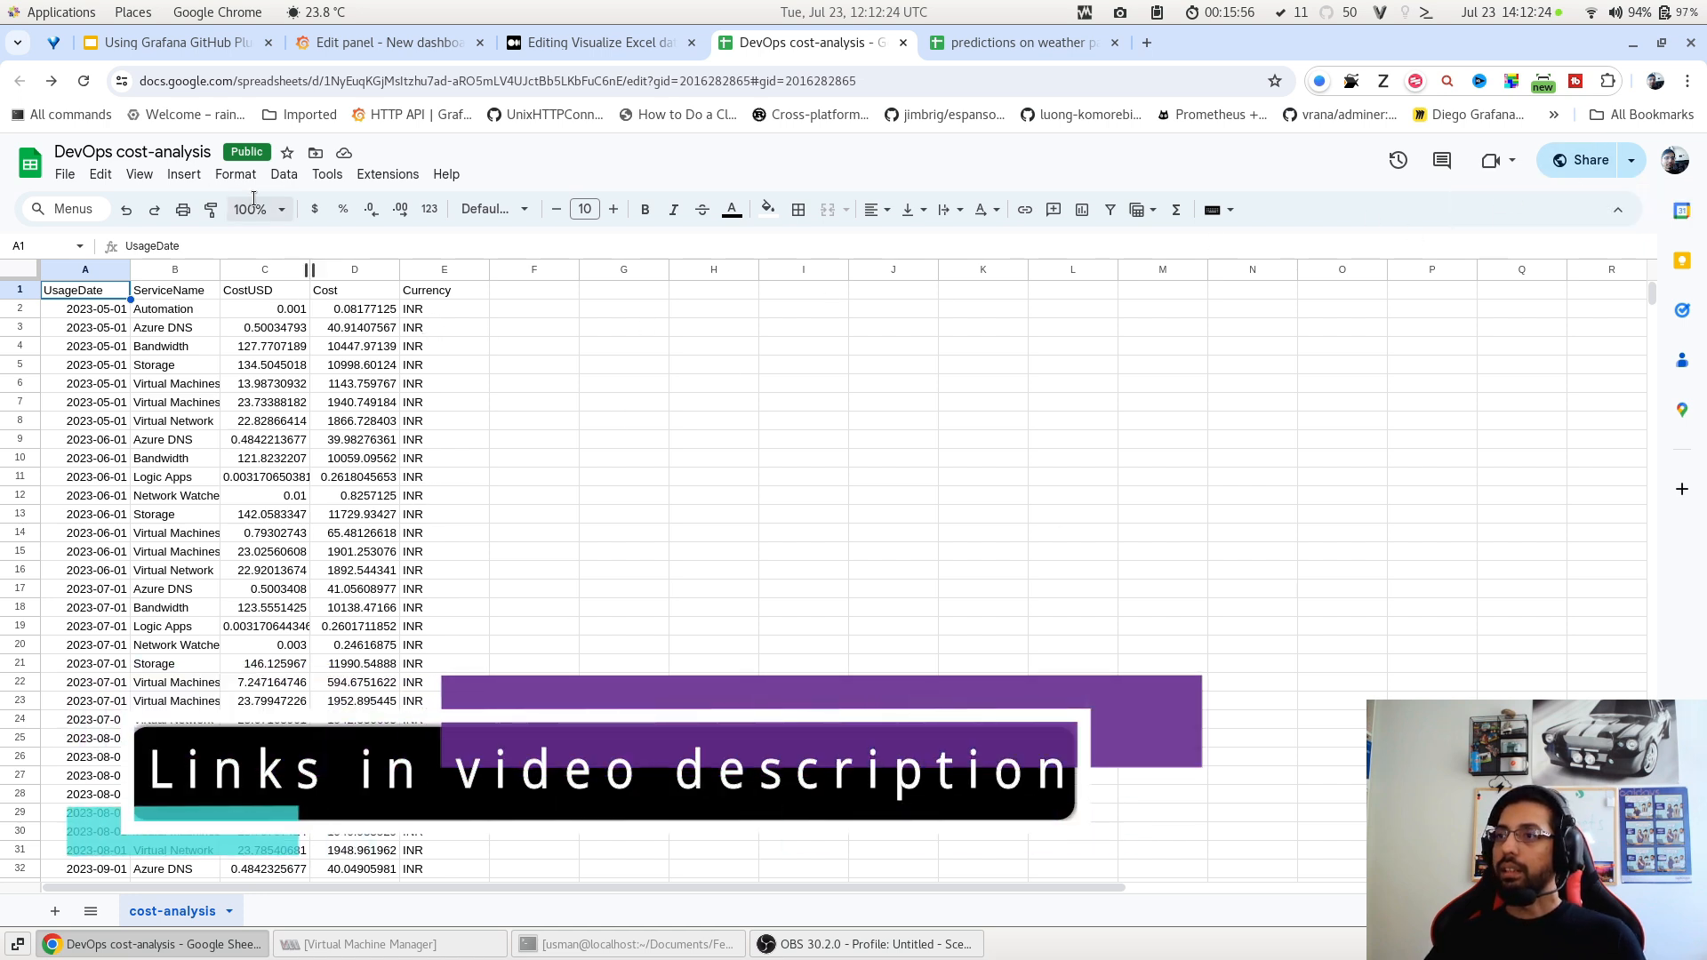
# Select the spreadsheet ID between d/ and /edit in the address bar, copy it, and return to Grafana.
pyautogui.click(323, 87)
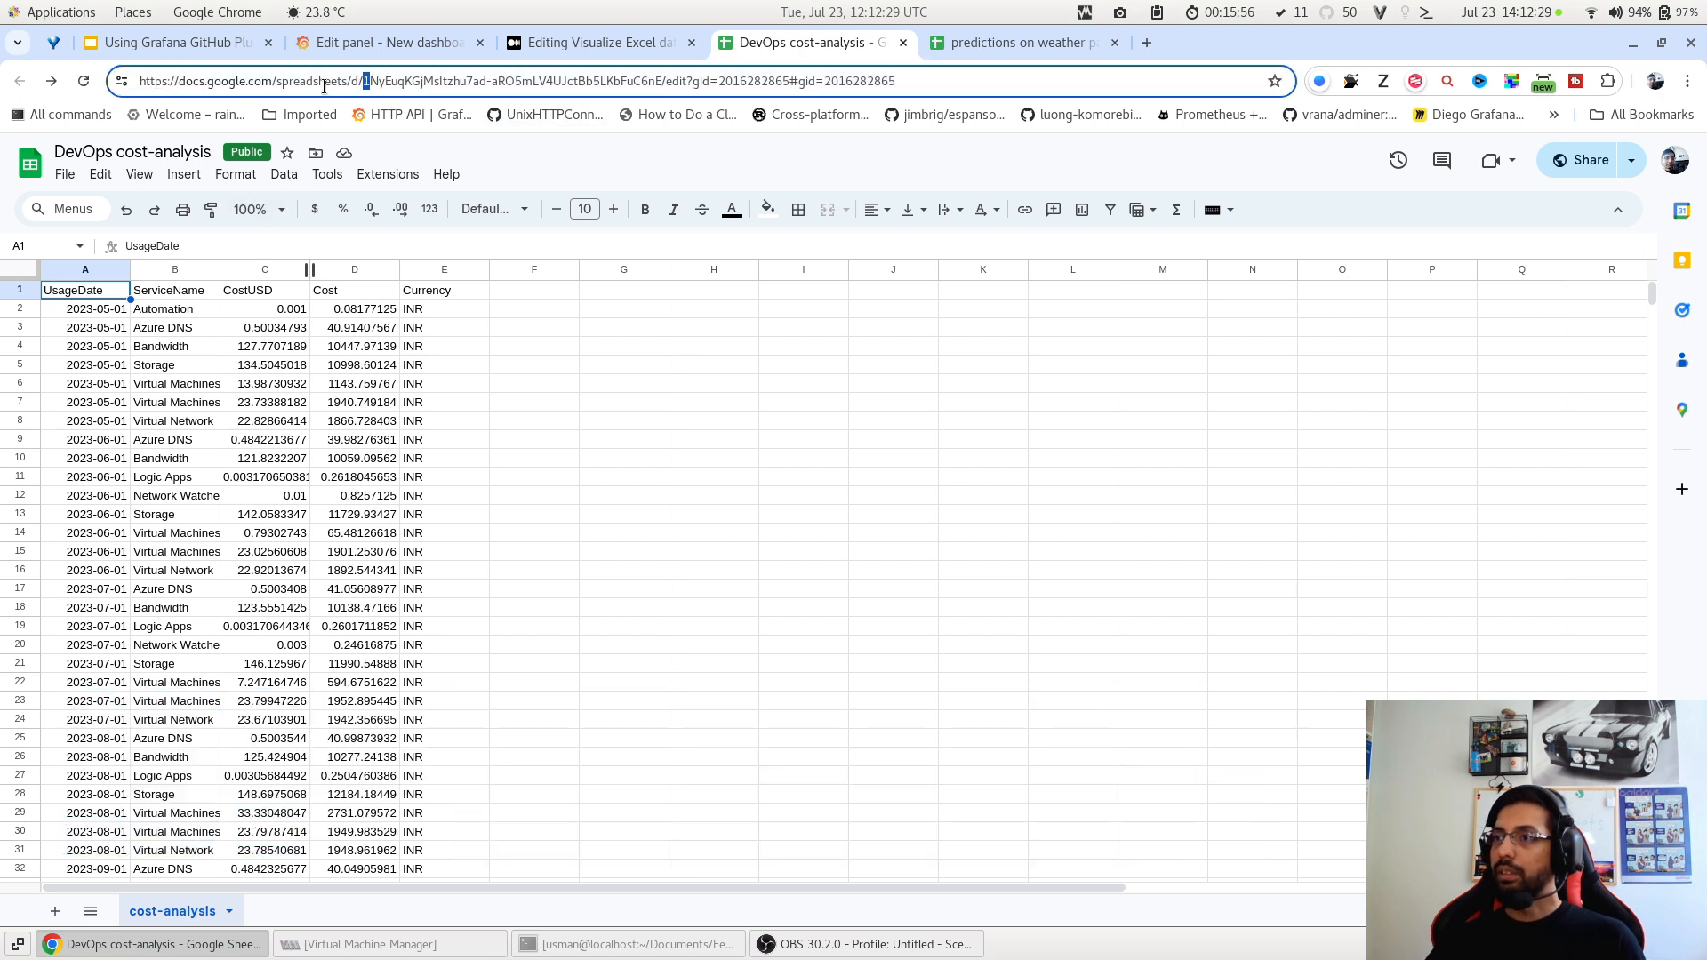
pyautogui.click(371, 82)
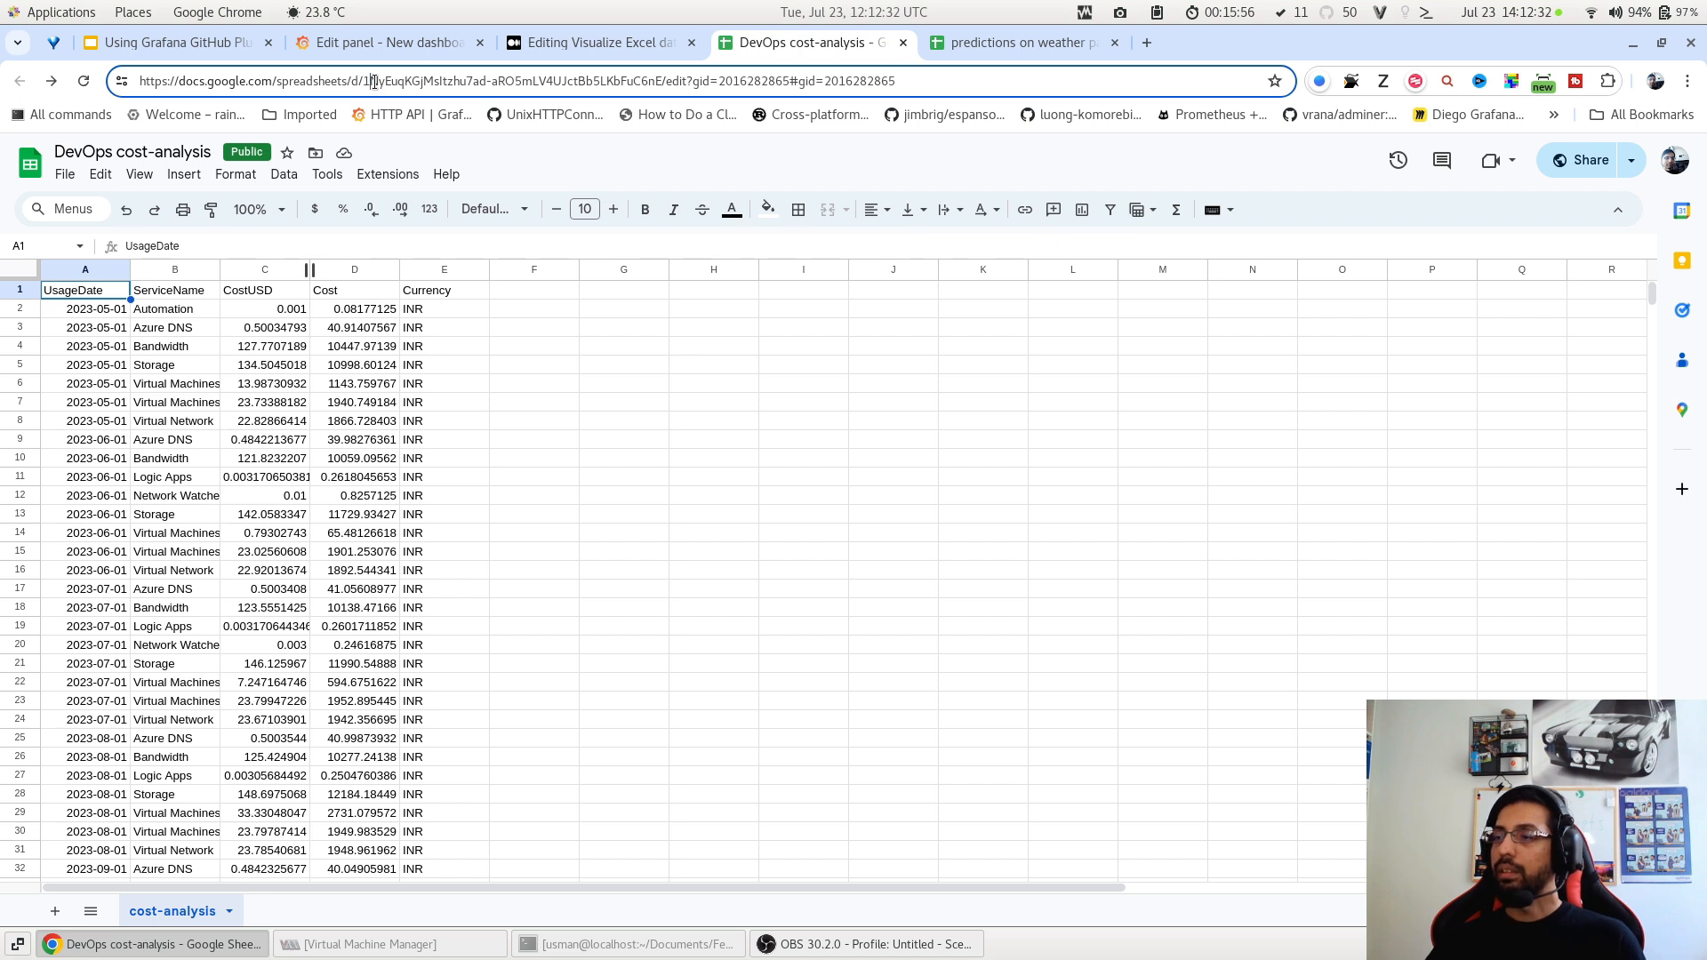
pyautogui.doubleClick(501, 86)
pyautogui.click(646, 84)
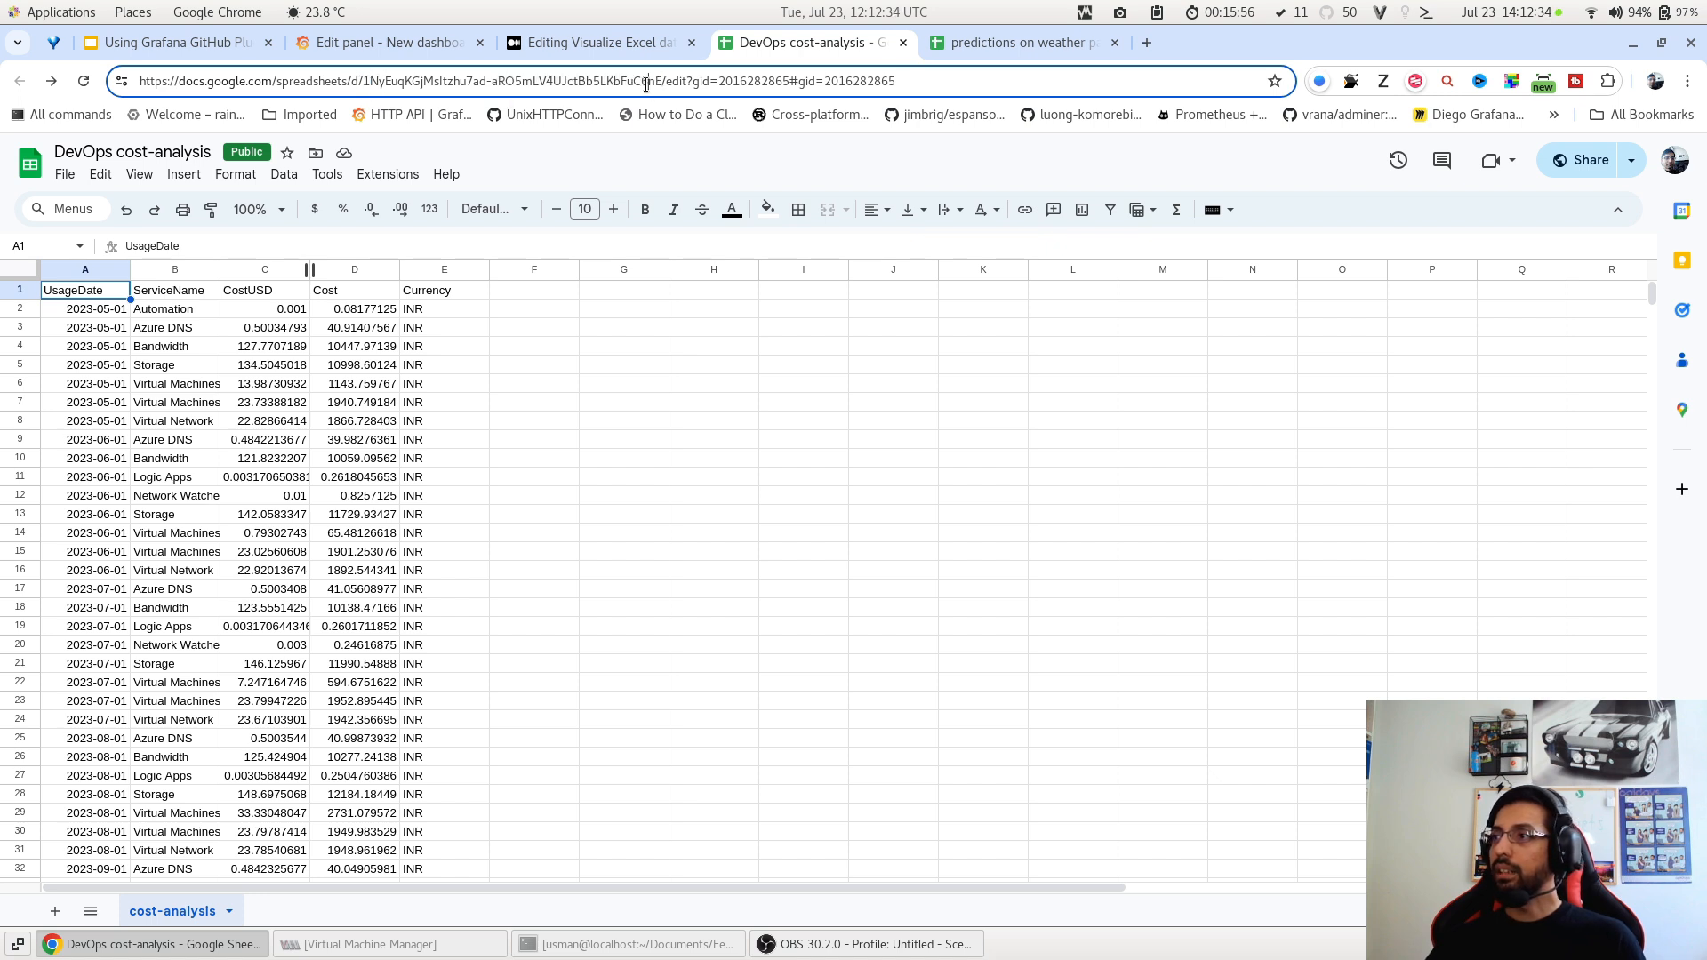
pyautogui.moveTo(662, 81); pyautogui.dragTo(367, 78)
pyautogui.hotkey('ctrl', 'c')
pyautogui.click(630, 91)
pyautogui.click(651, 83)
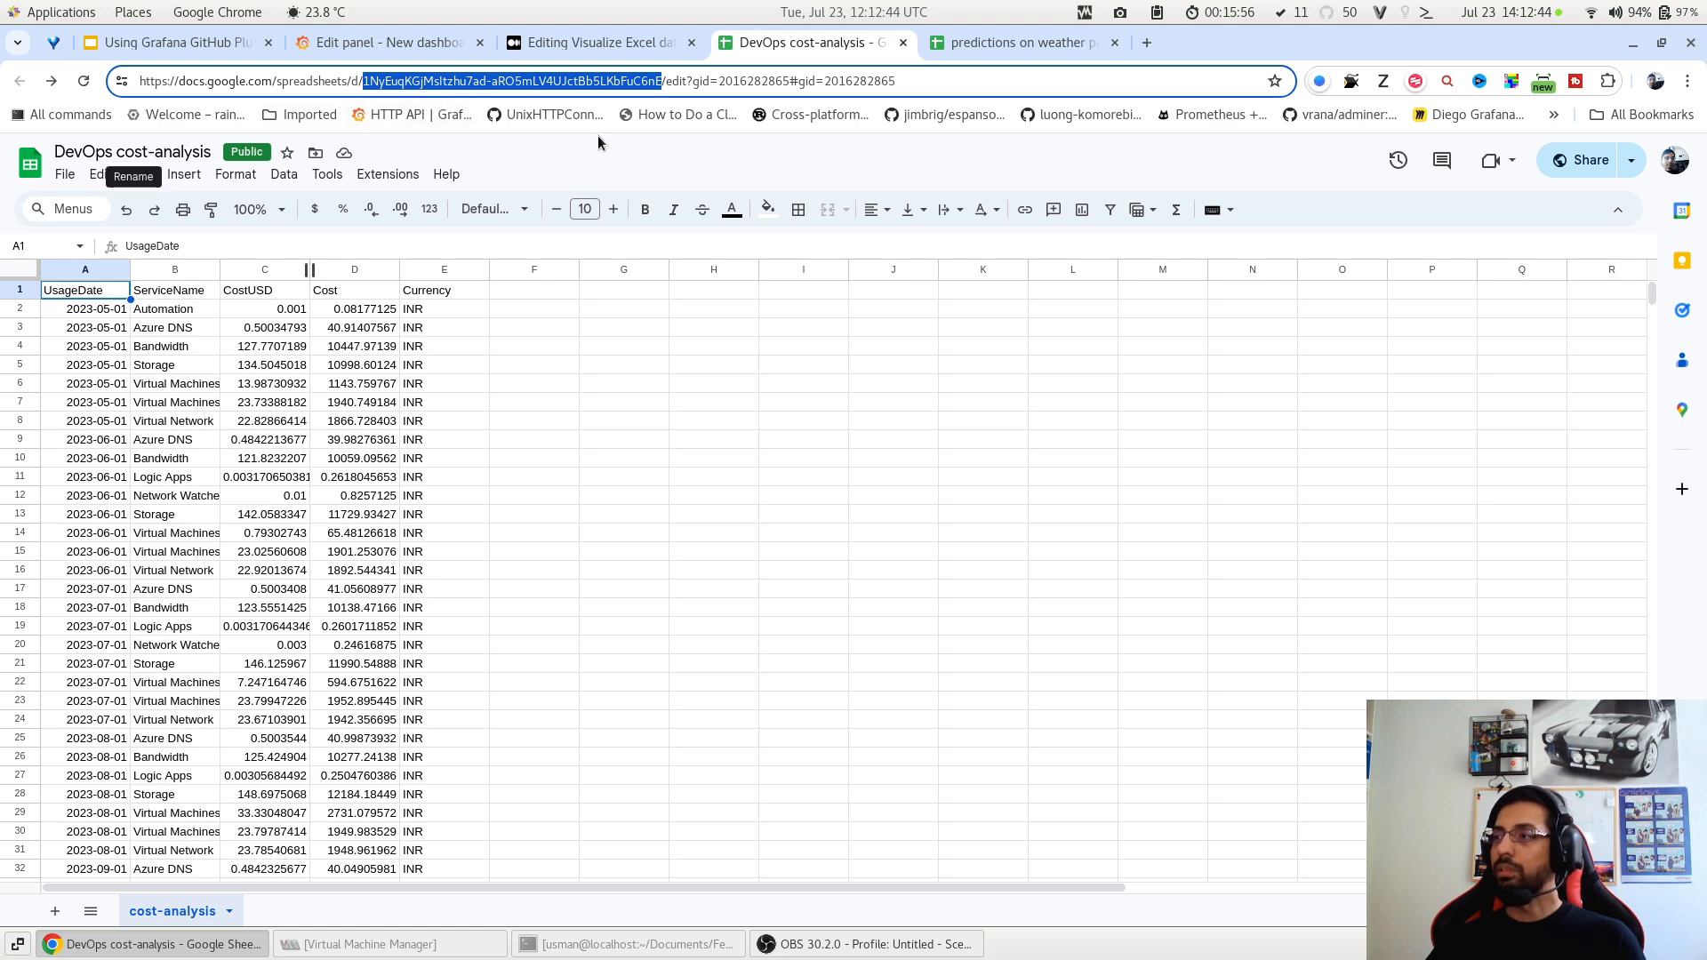
pyautogui.click(370, 45)
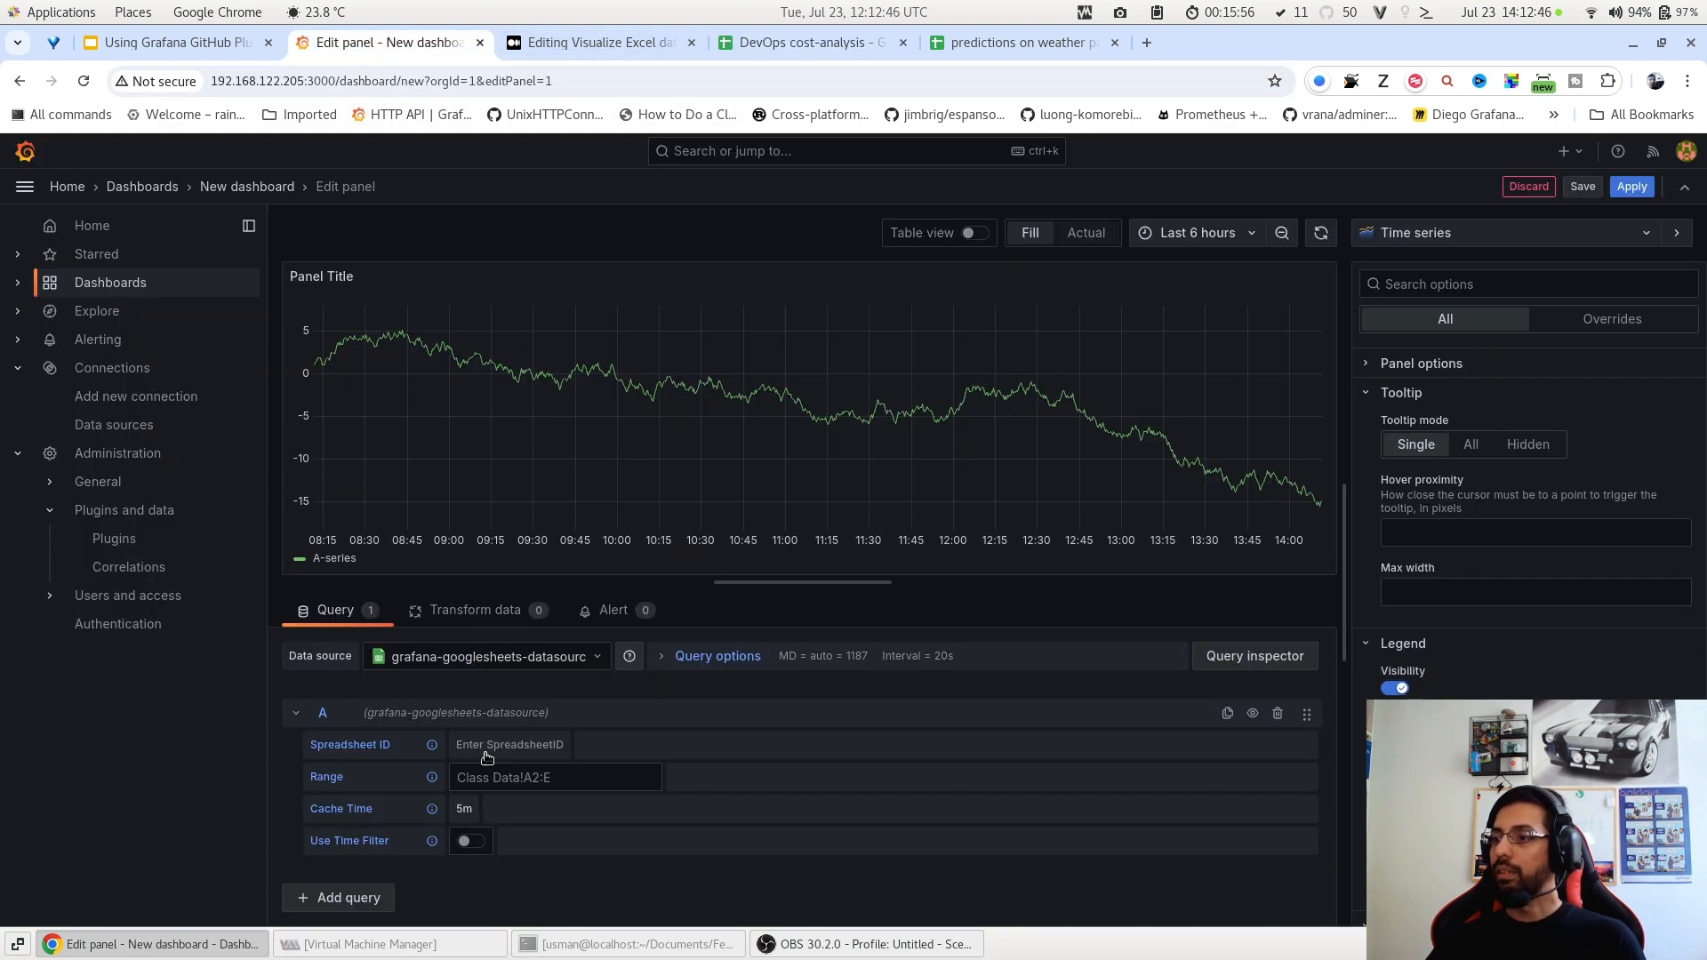
# Paste the copied ID into Spreadsheet ID, zoom the time range to the data, and apply.
pyautogui.click(516, 746)
pyautogui.hotkey('ctrl', 'v')
pyautogui.press('Return')
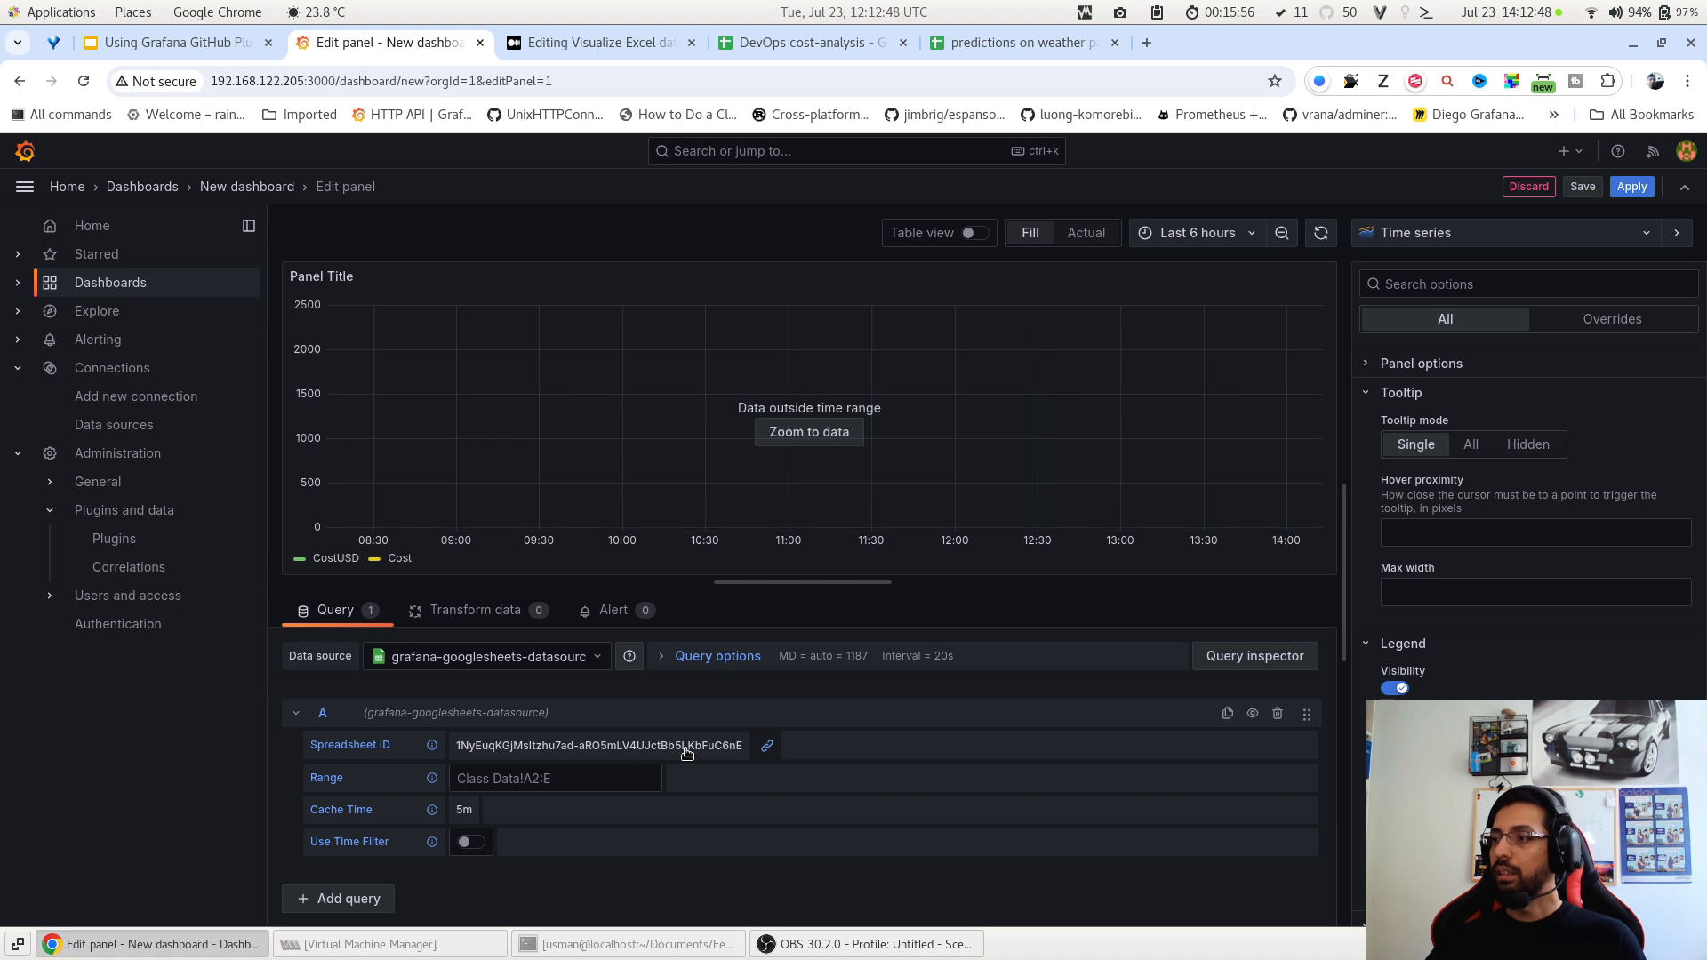
pyautogui.click(791, 439)
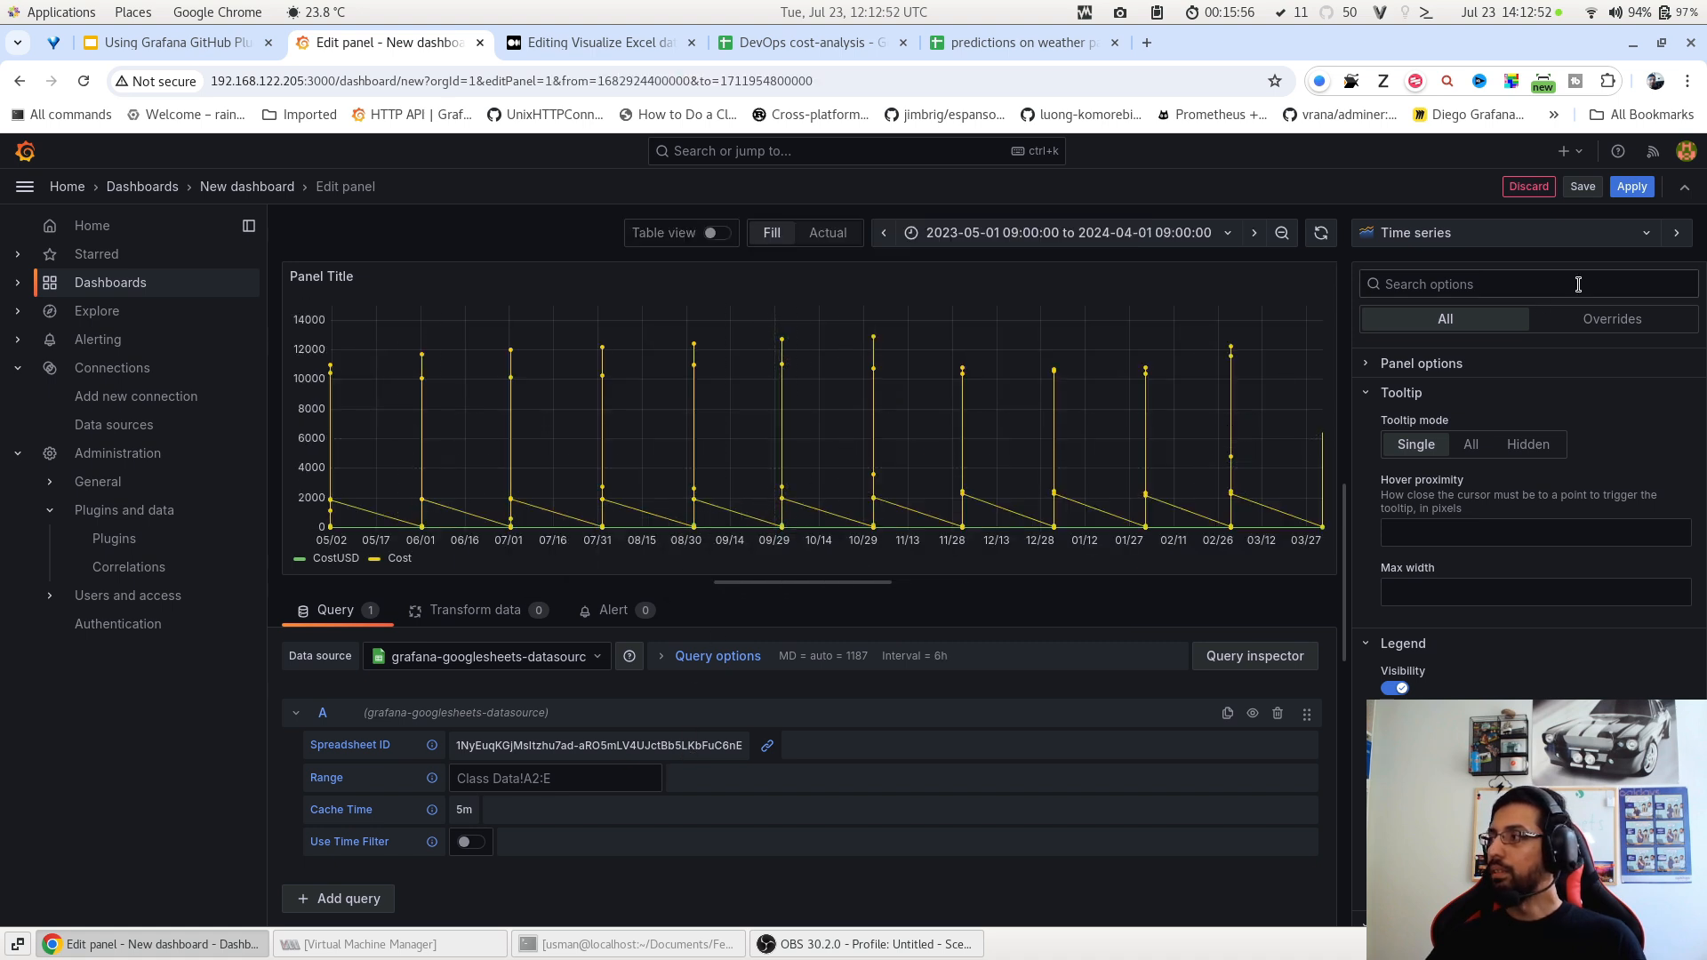
pyautogui.click(1617, 189)
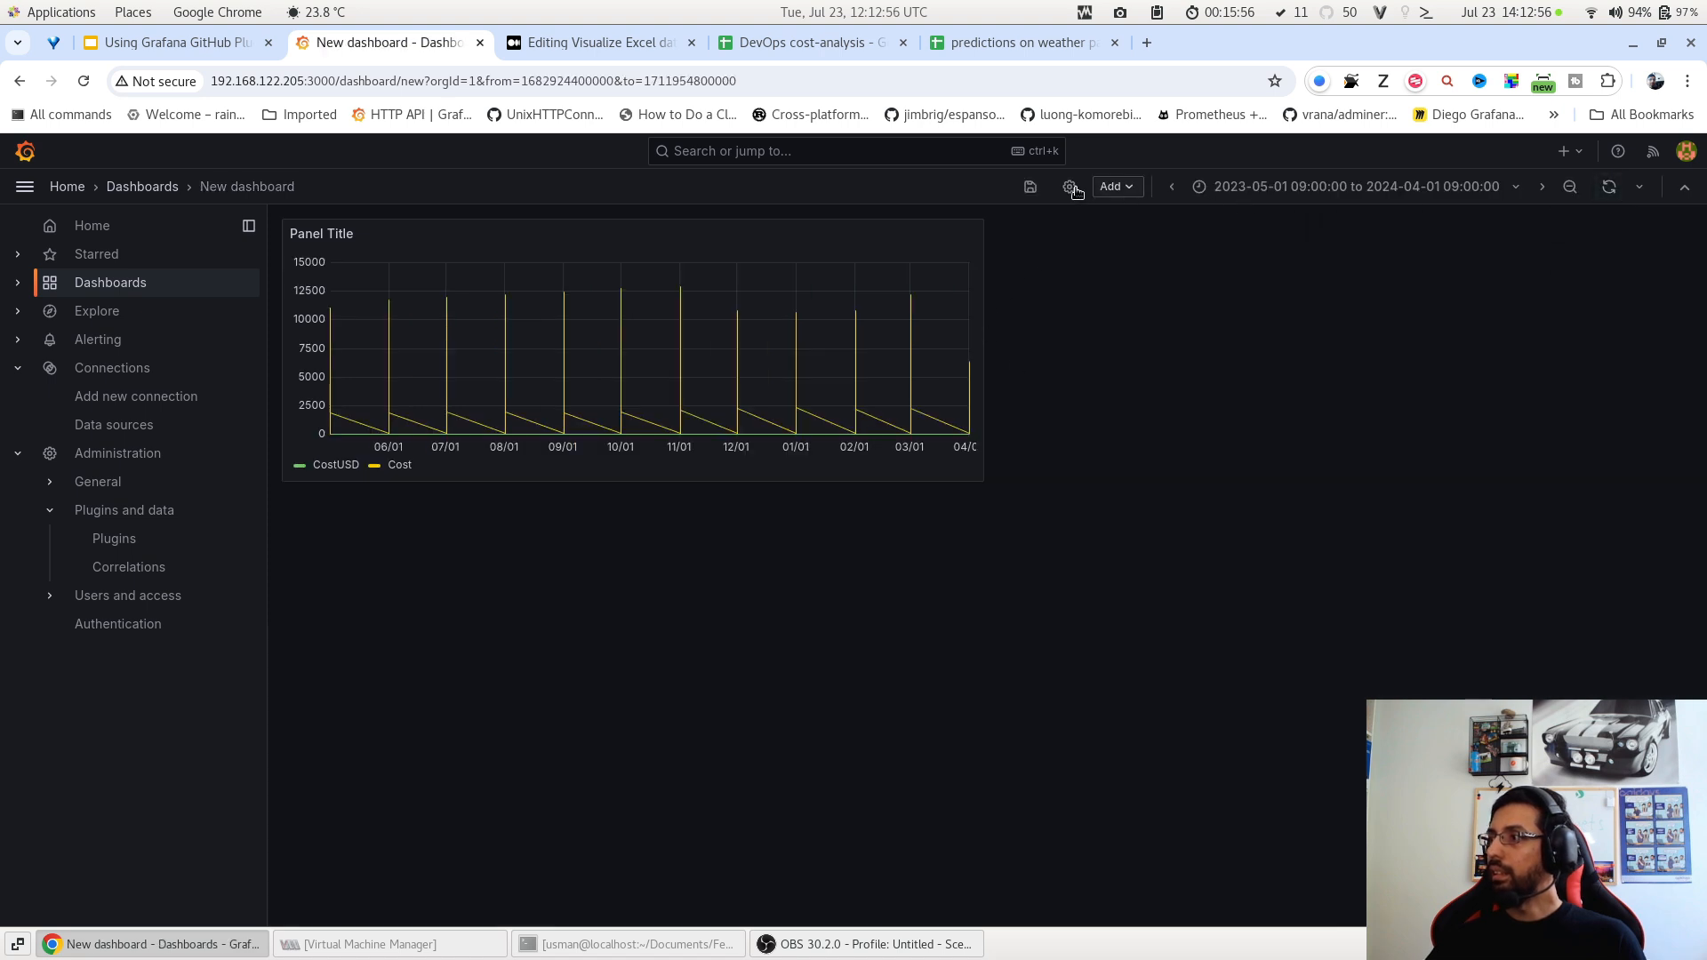
# Save the new dashboard with the title 'DevOps Cost Analysis'.
pyautogui.click(1030, 187)
pyautogui.tripleClick(1316, 359)
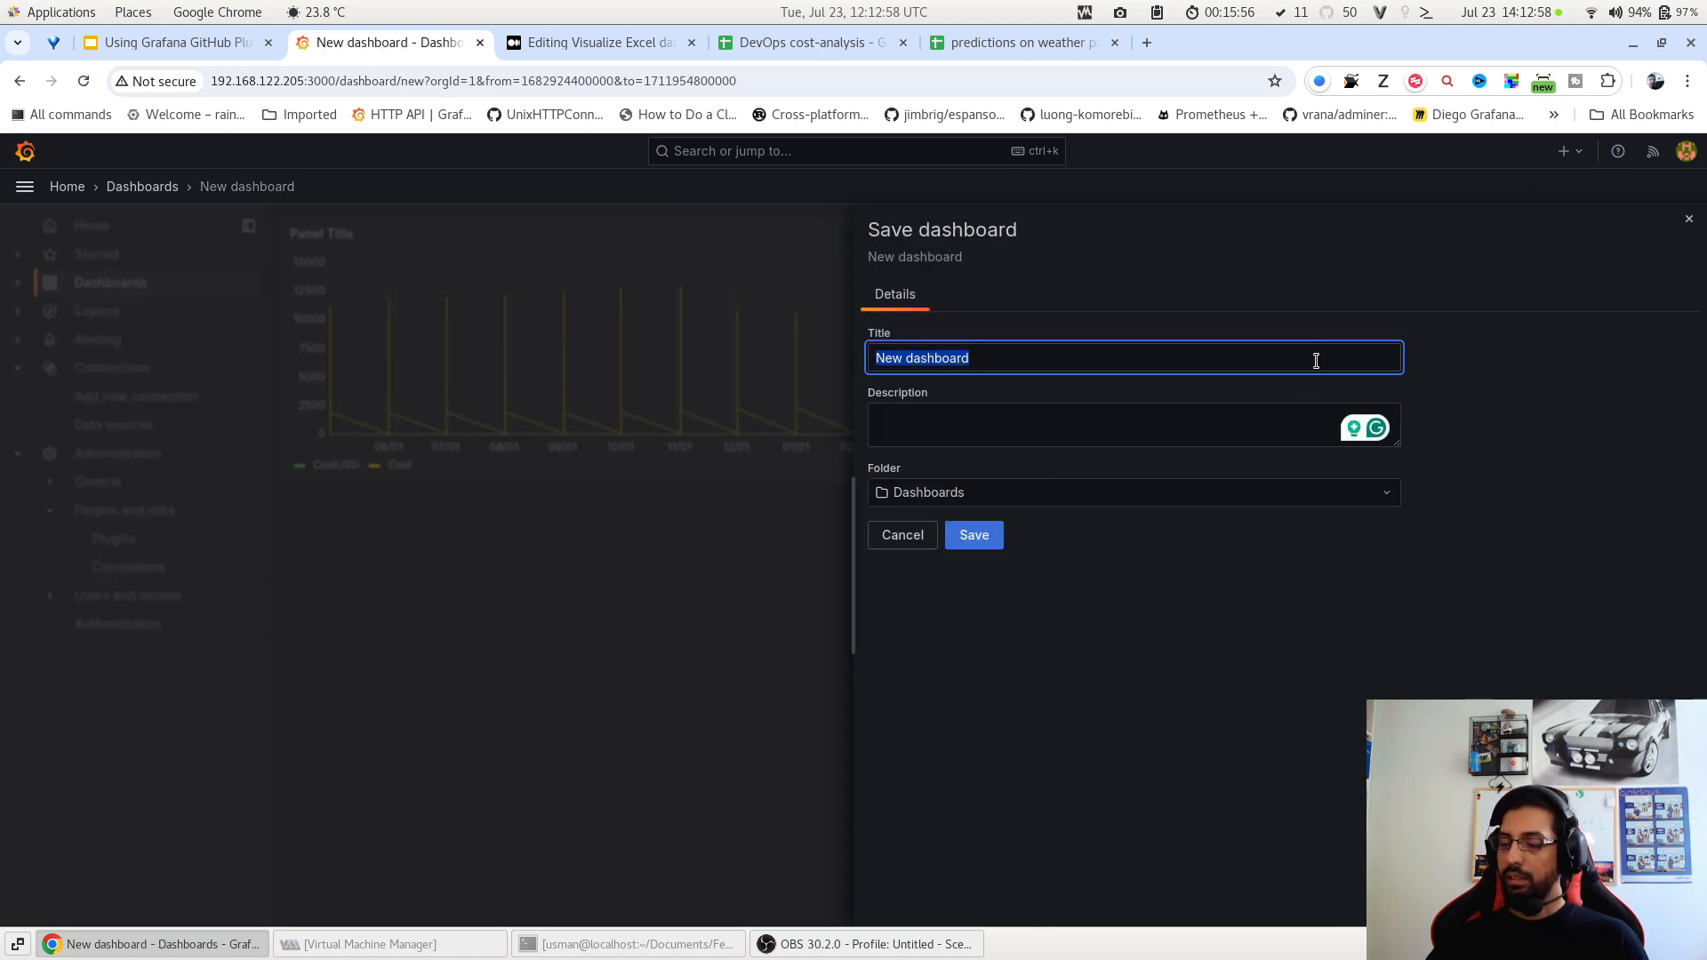
pyautogui.write('DevO')
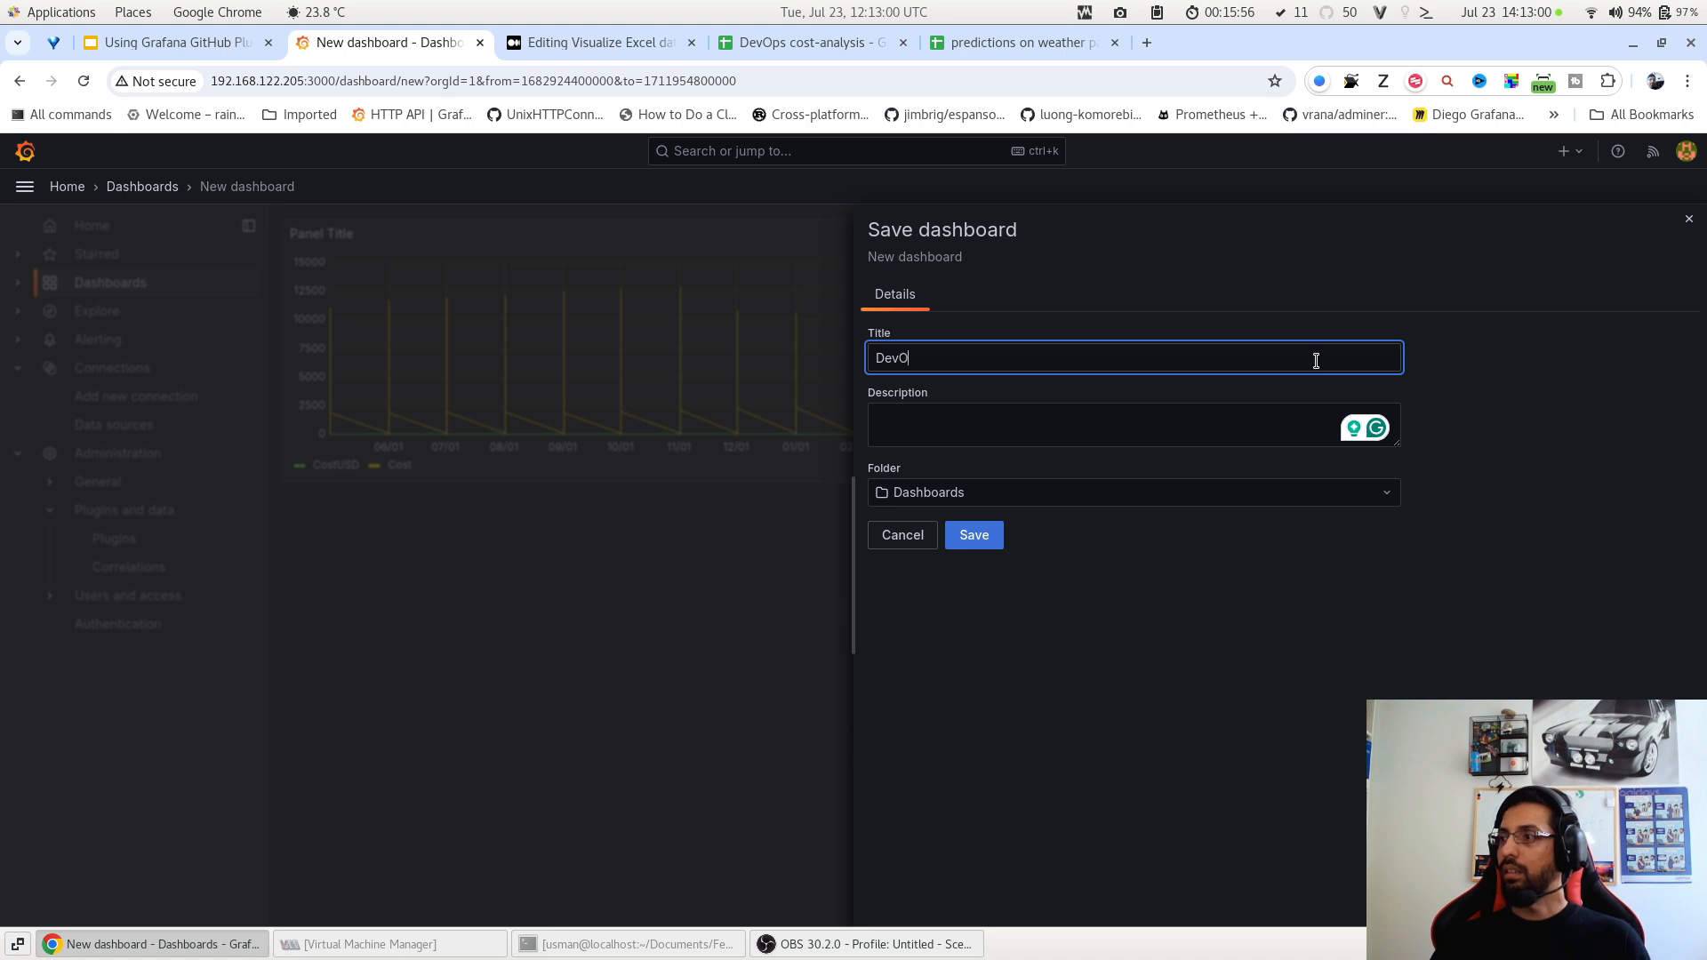
pyautogui.write('ps Cost Ana')
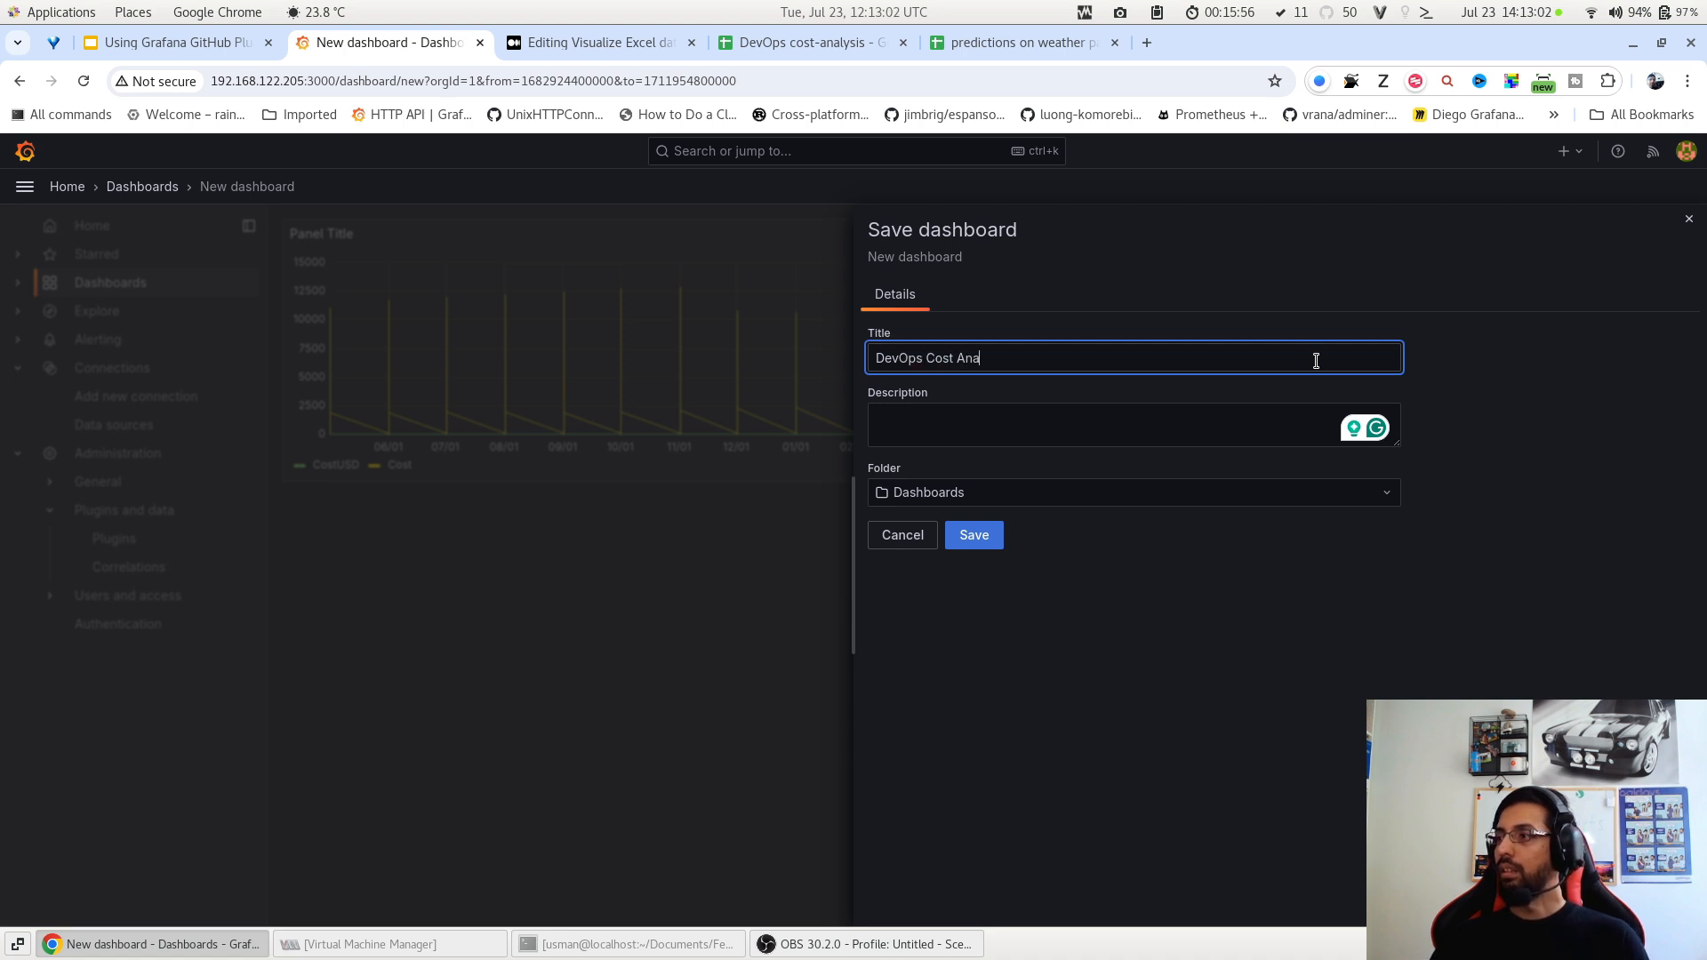
pyautogui.write('lysis')
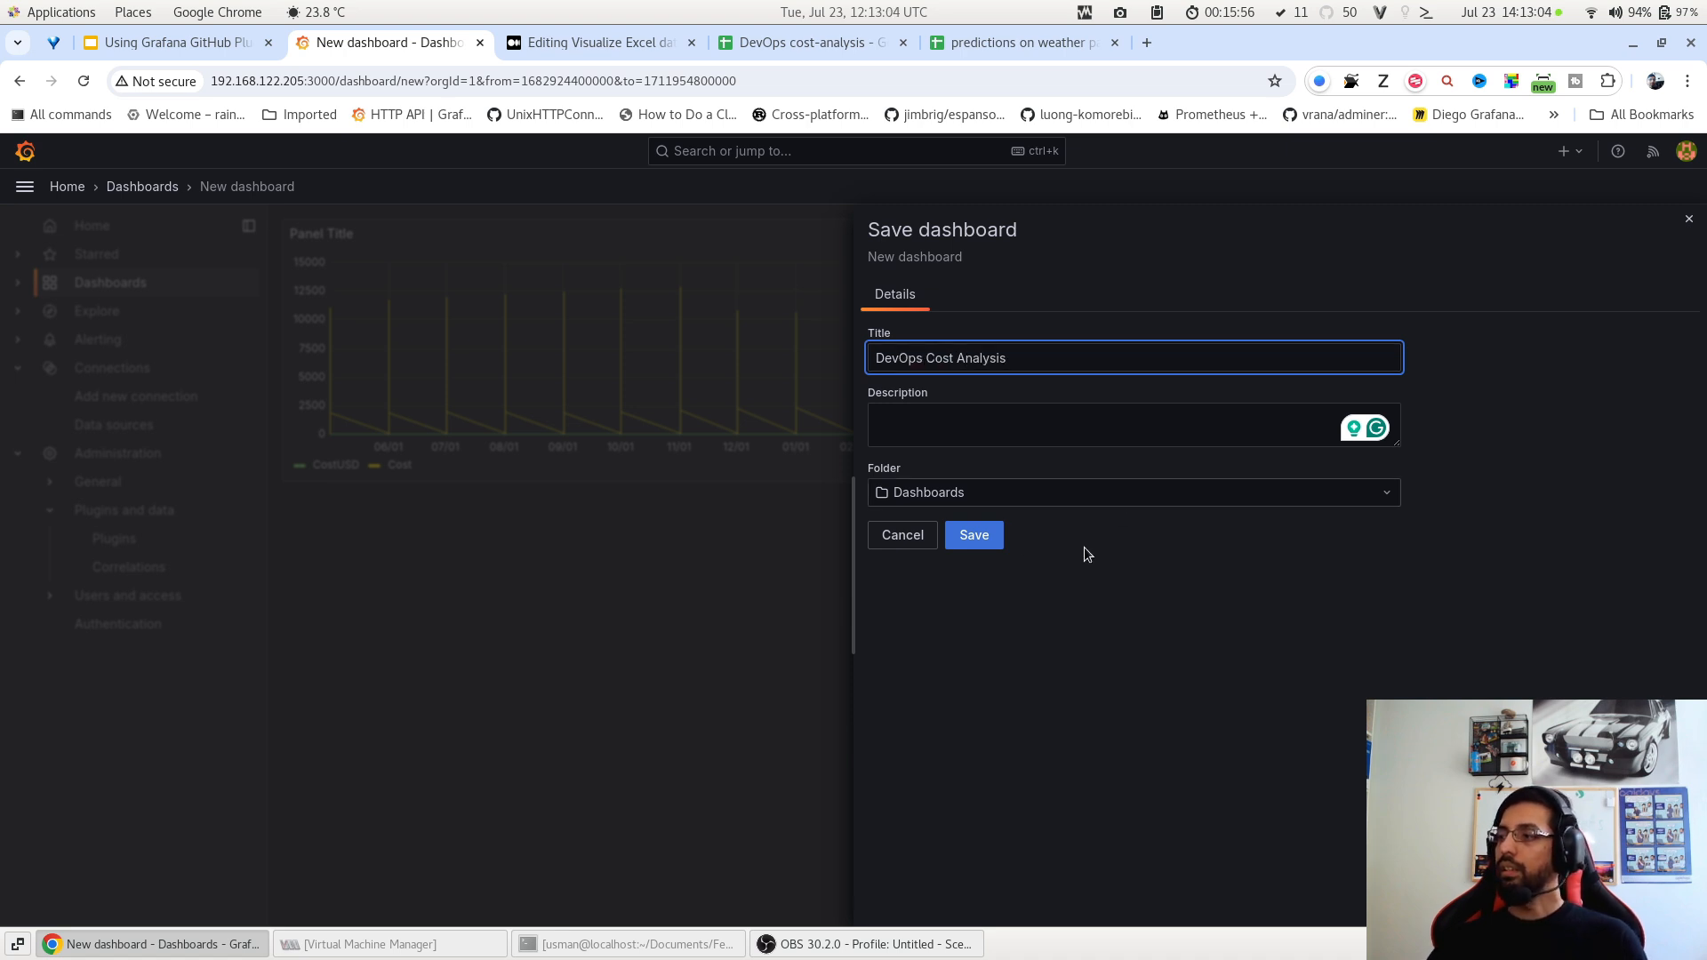
pyautogui.click(994, 536)
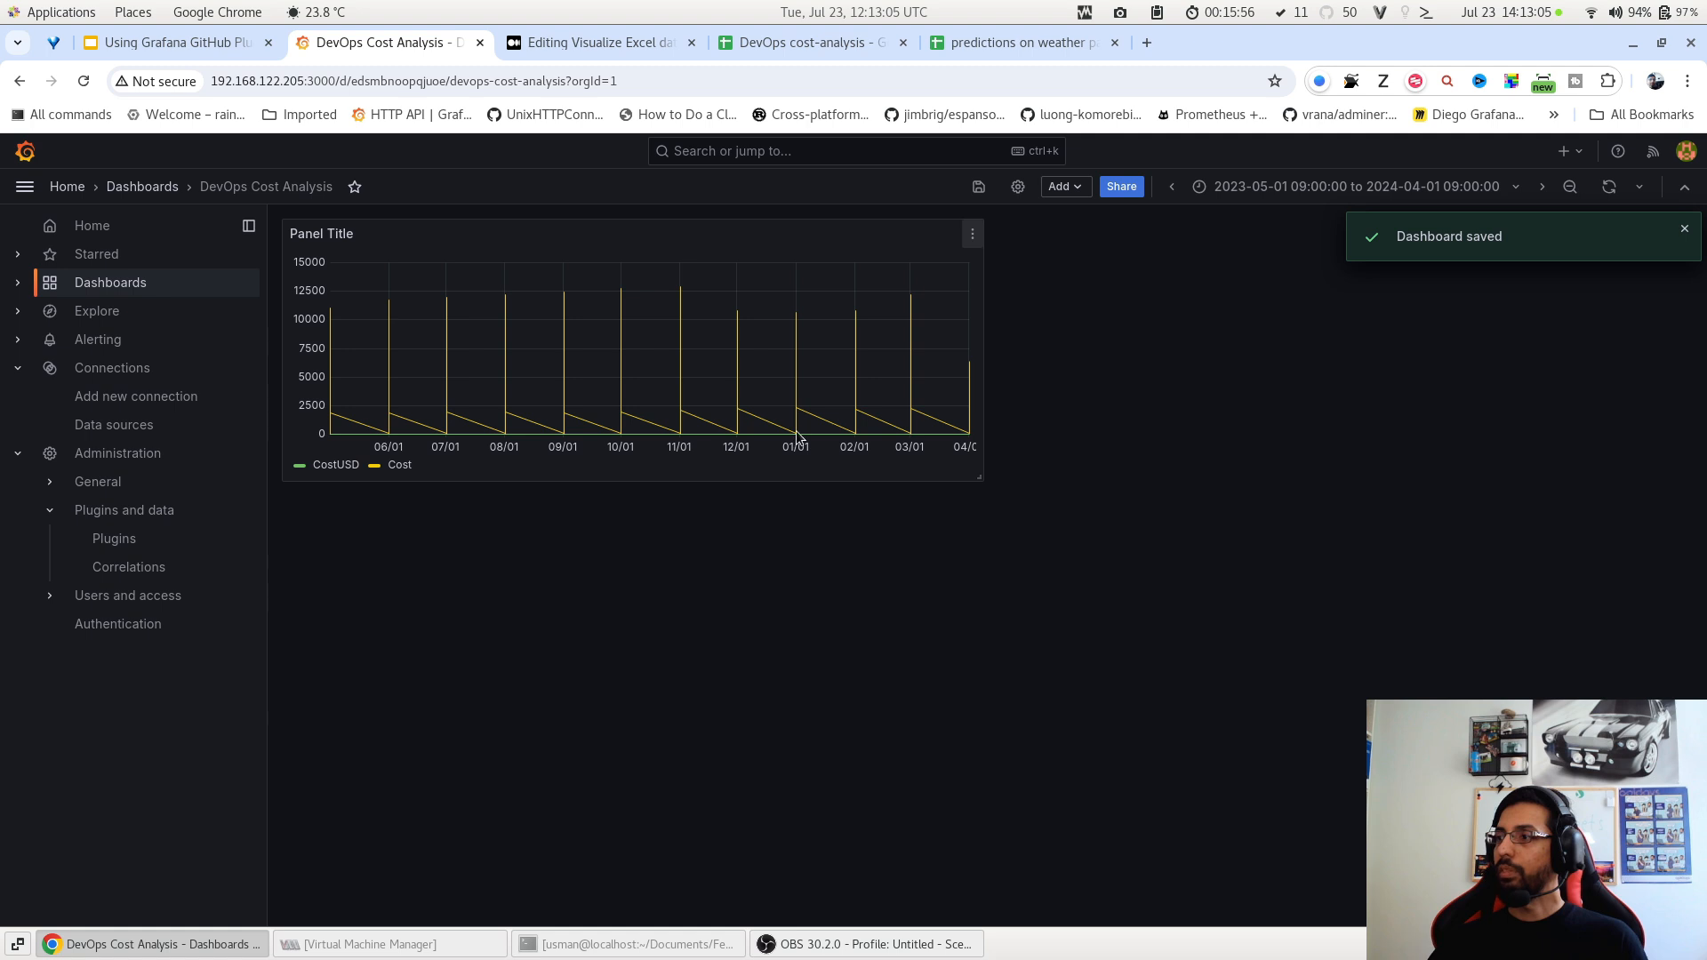
pyautogui.click(972, 233)
# Duplicate the cost panel and switch its visualization from Time series to Table.
pyautogui.moveTo(904, 418)
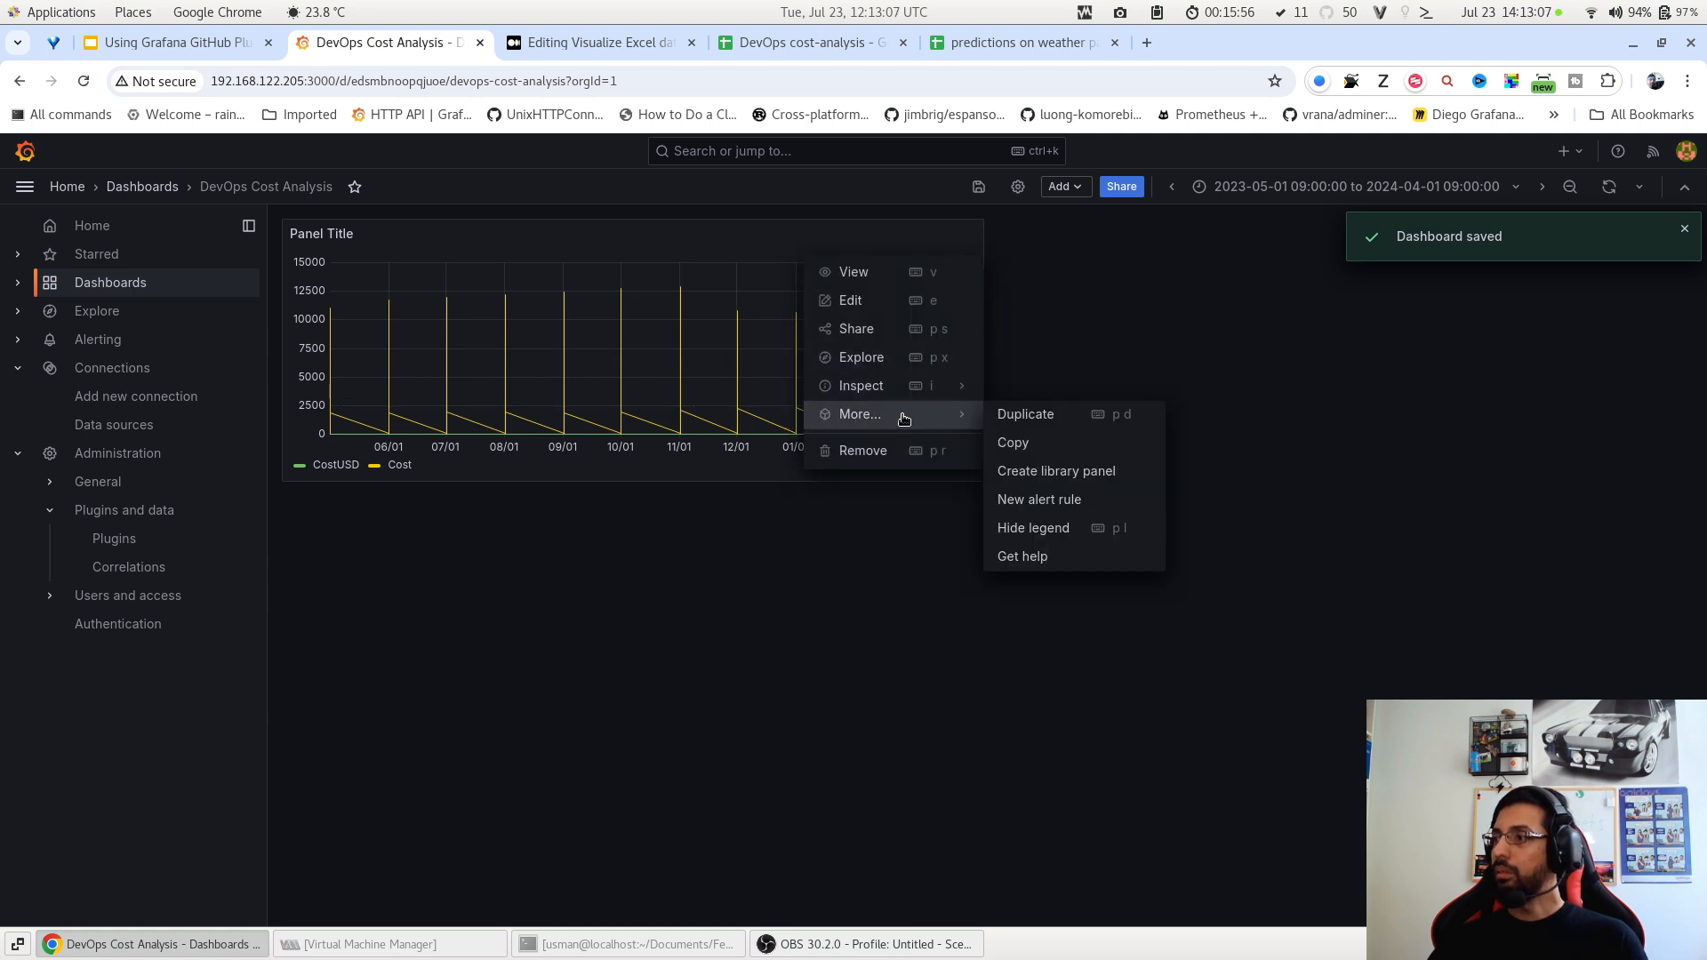
pyautogui.click(1027, 414)
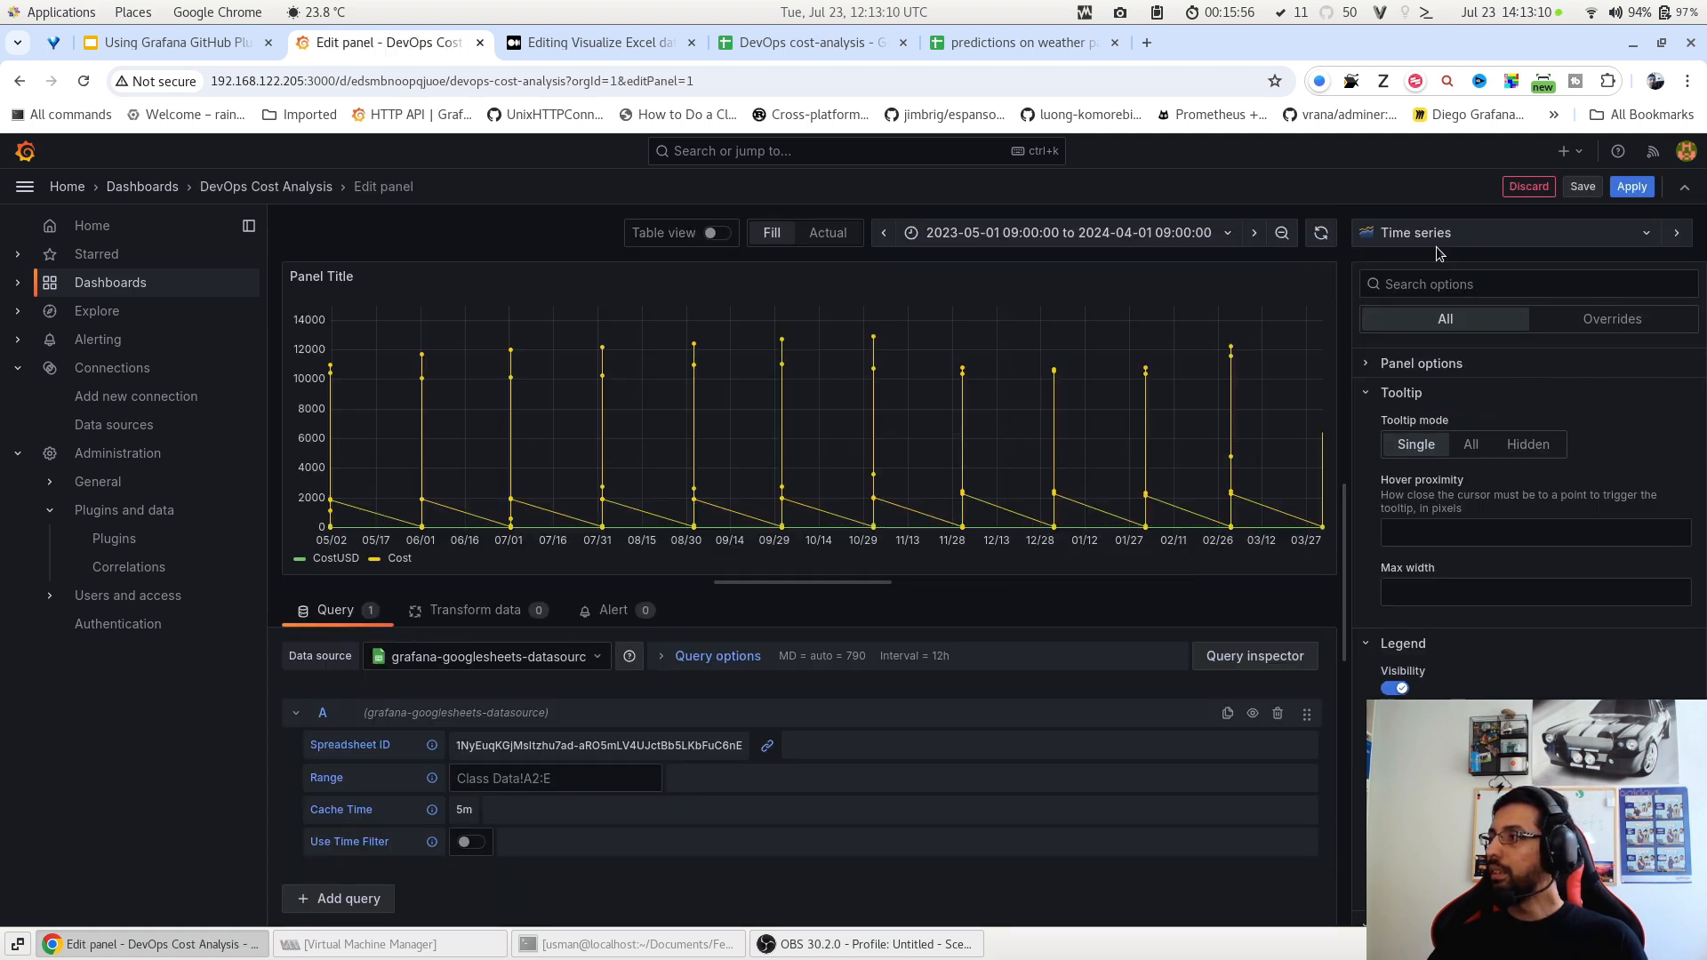
pyautogui.click(1435, 232)
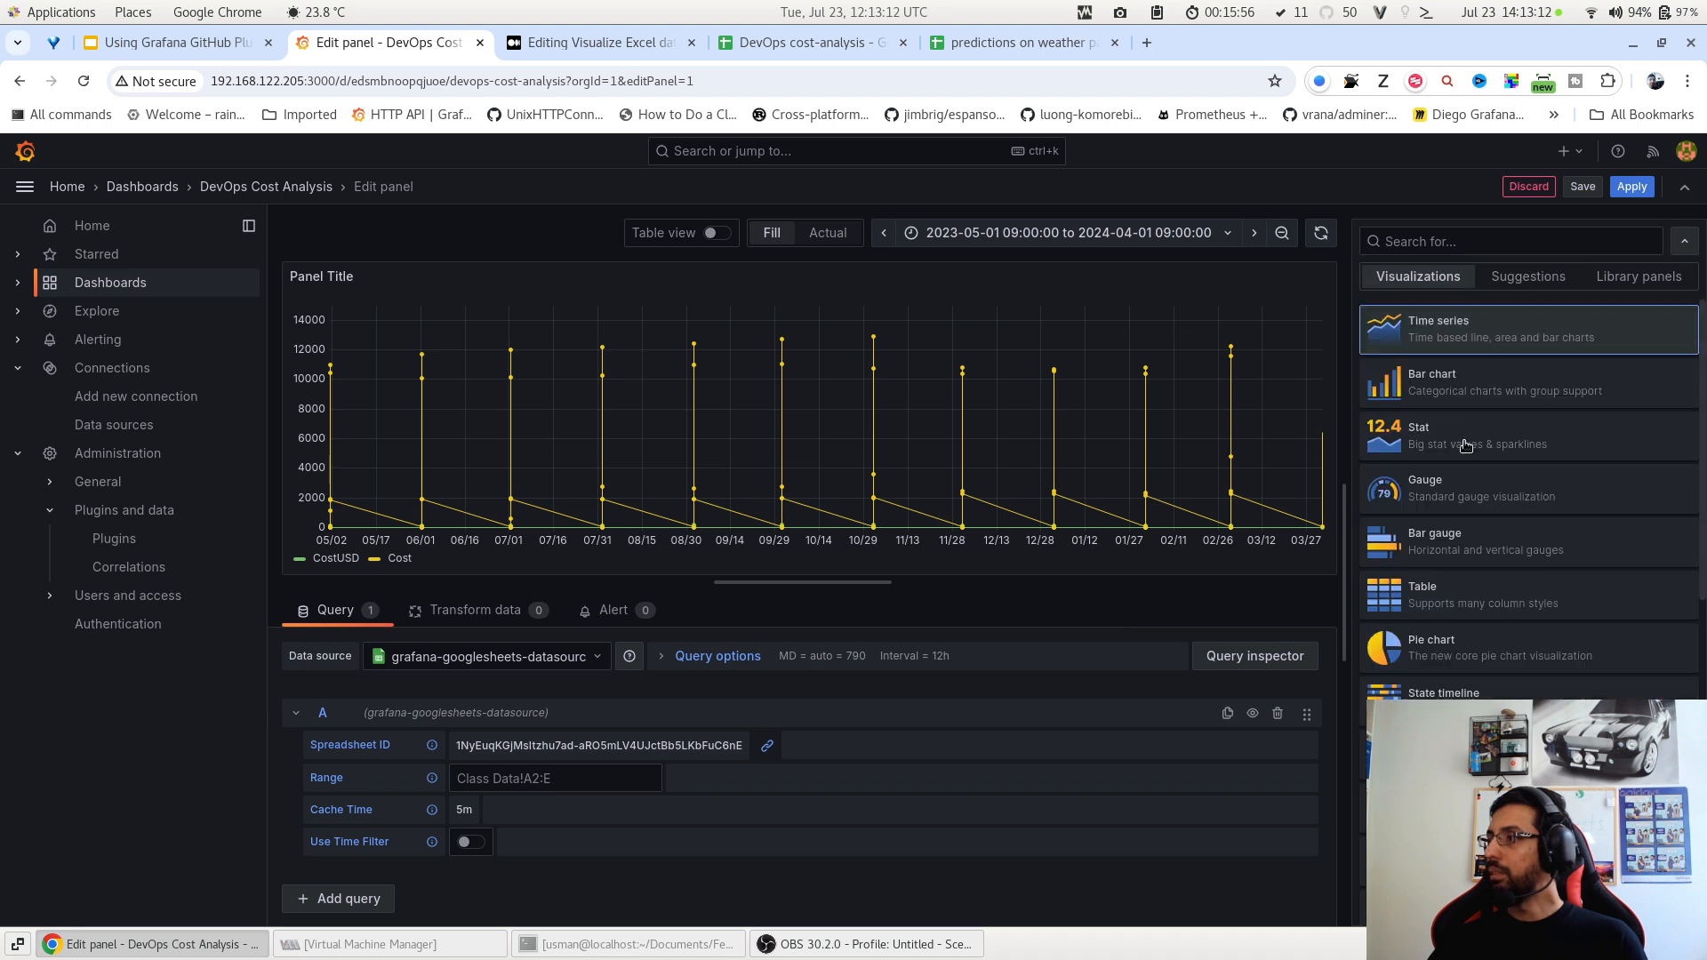
pyautogui.click(1480, 601)
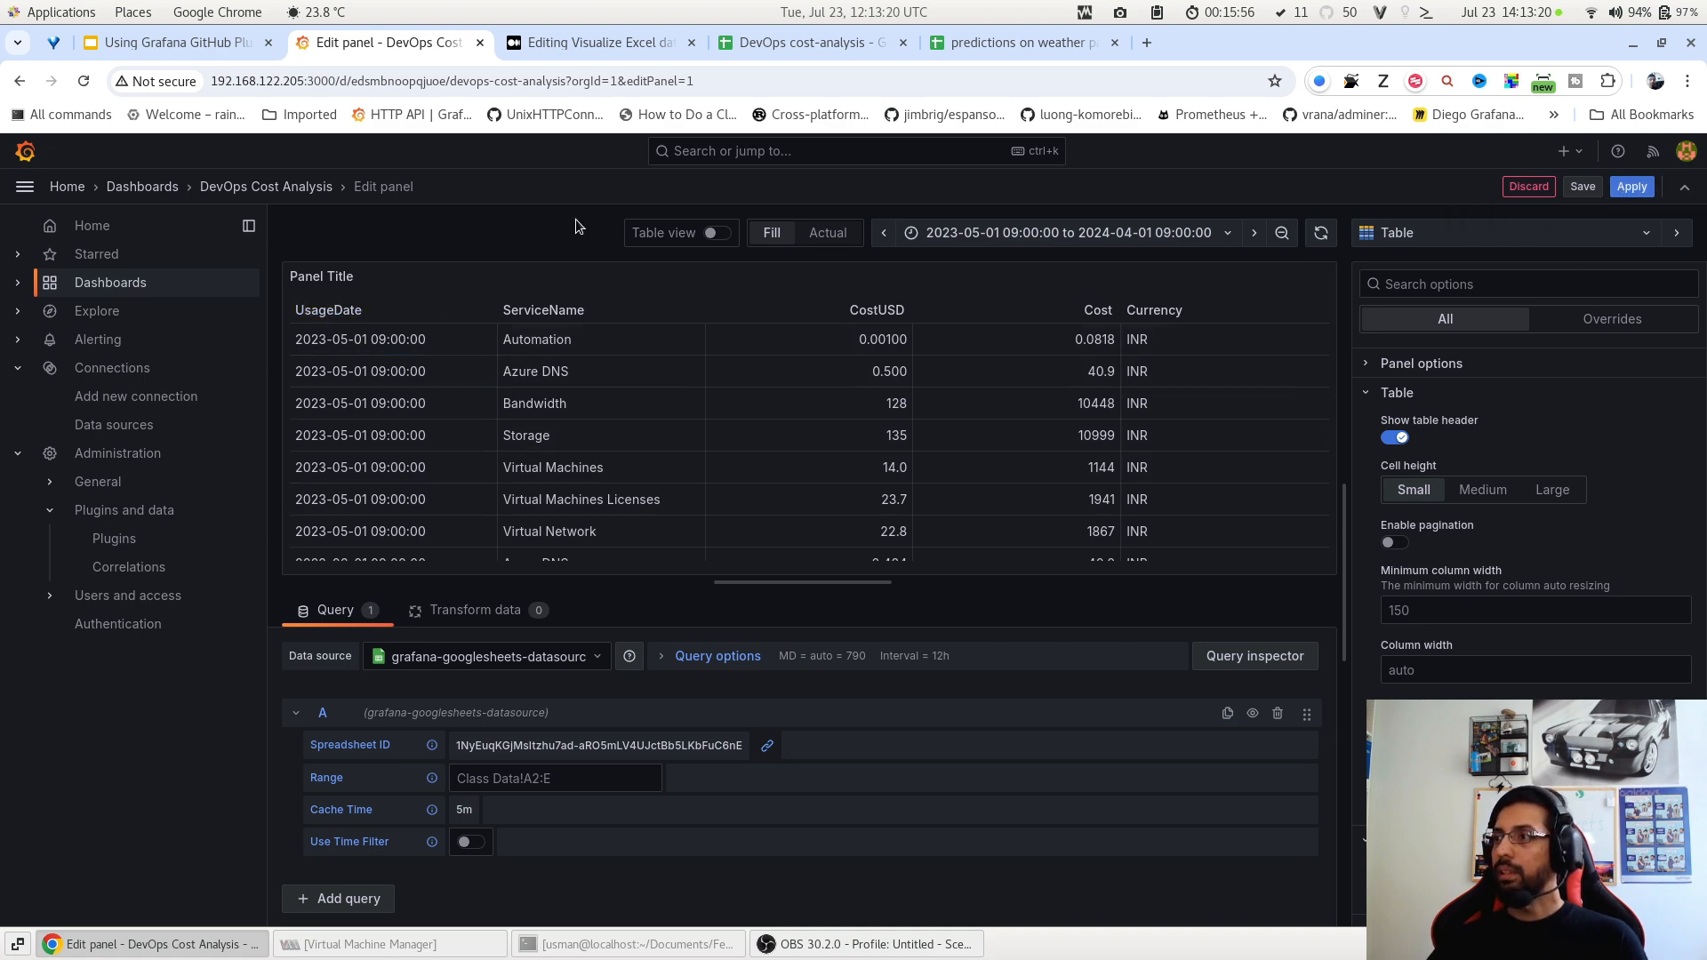
pyautogui.click(837, 51)
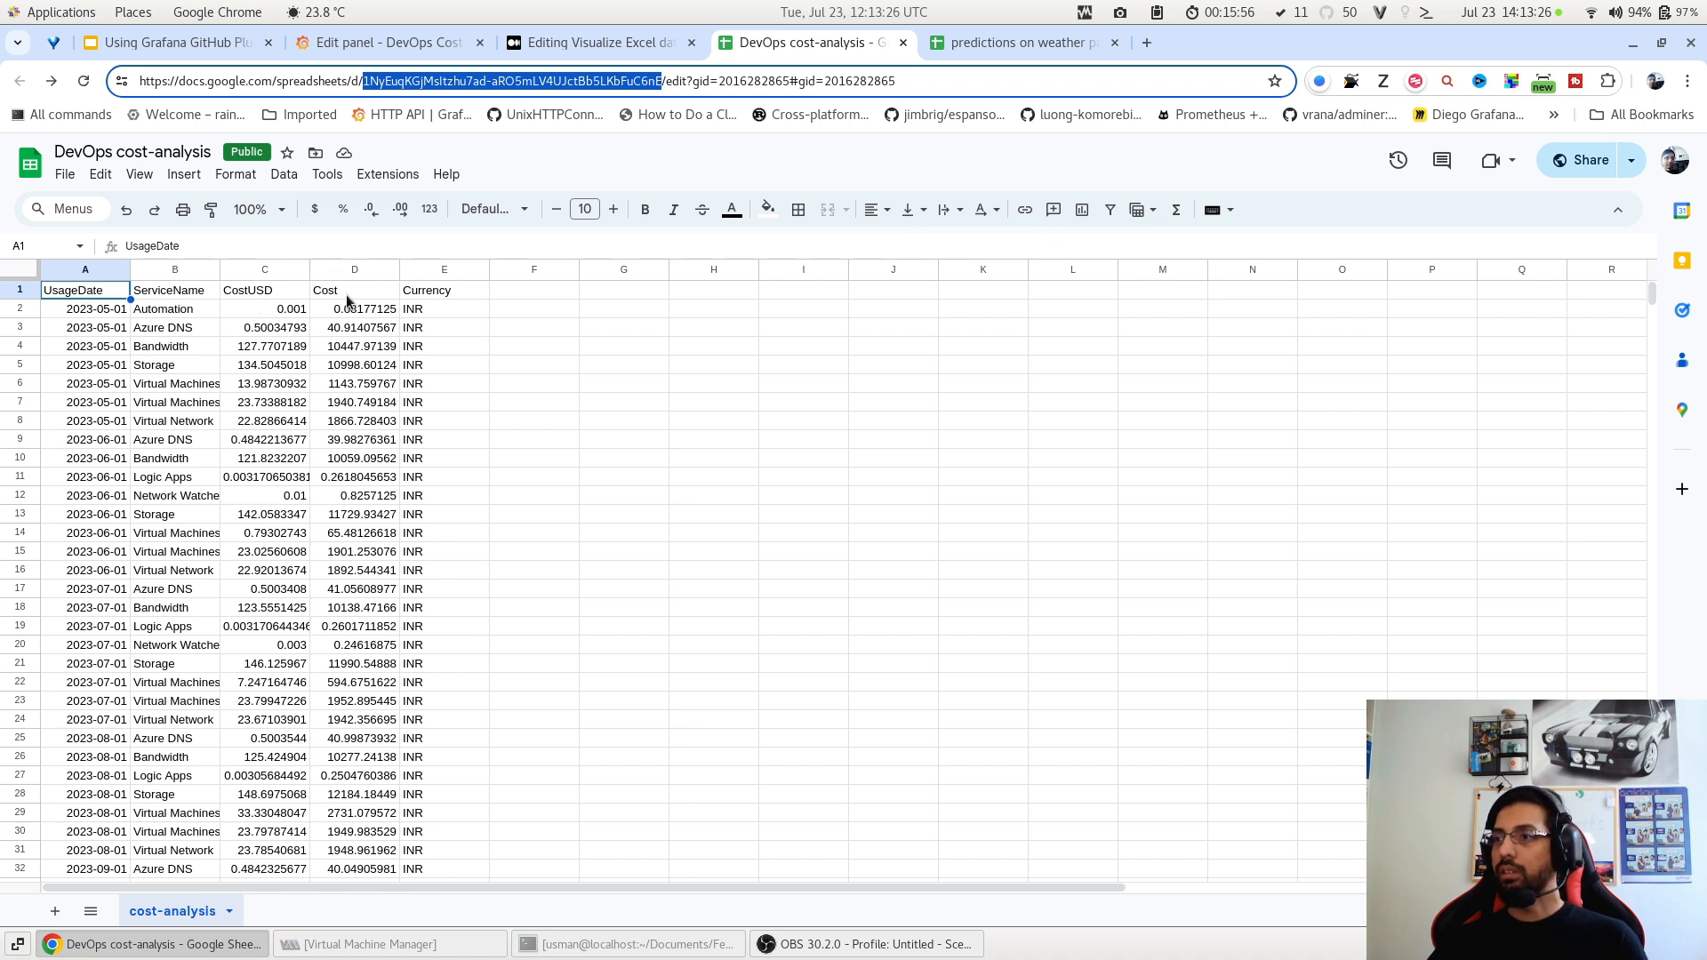
# Return to the Grafana 'Edit panel - DevOps Cost Analysis' browser tab.
pyautogui.click(355, 45)
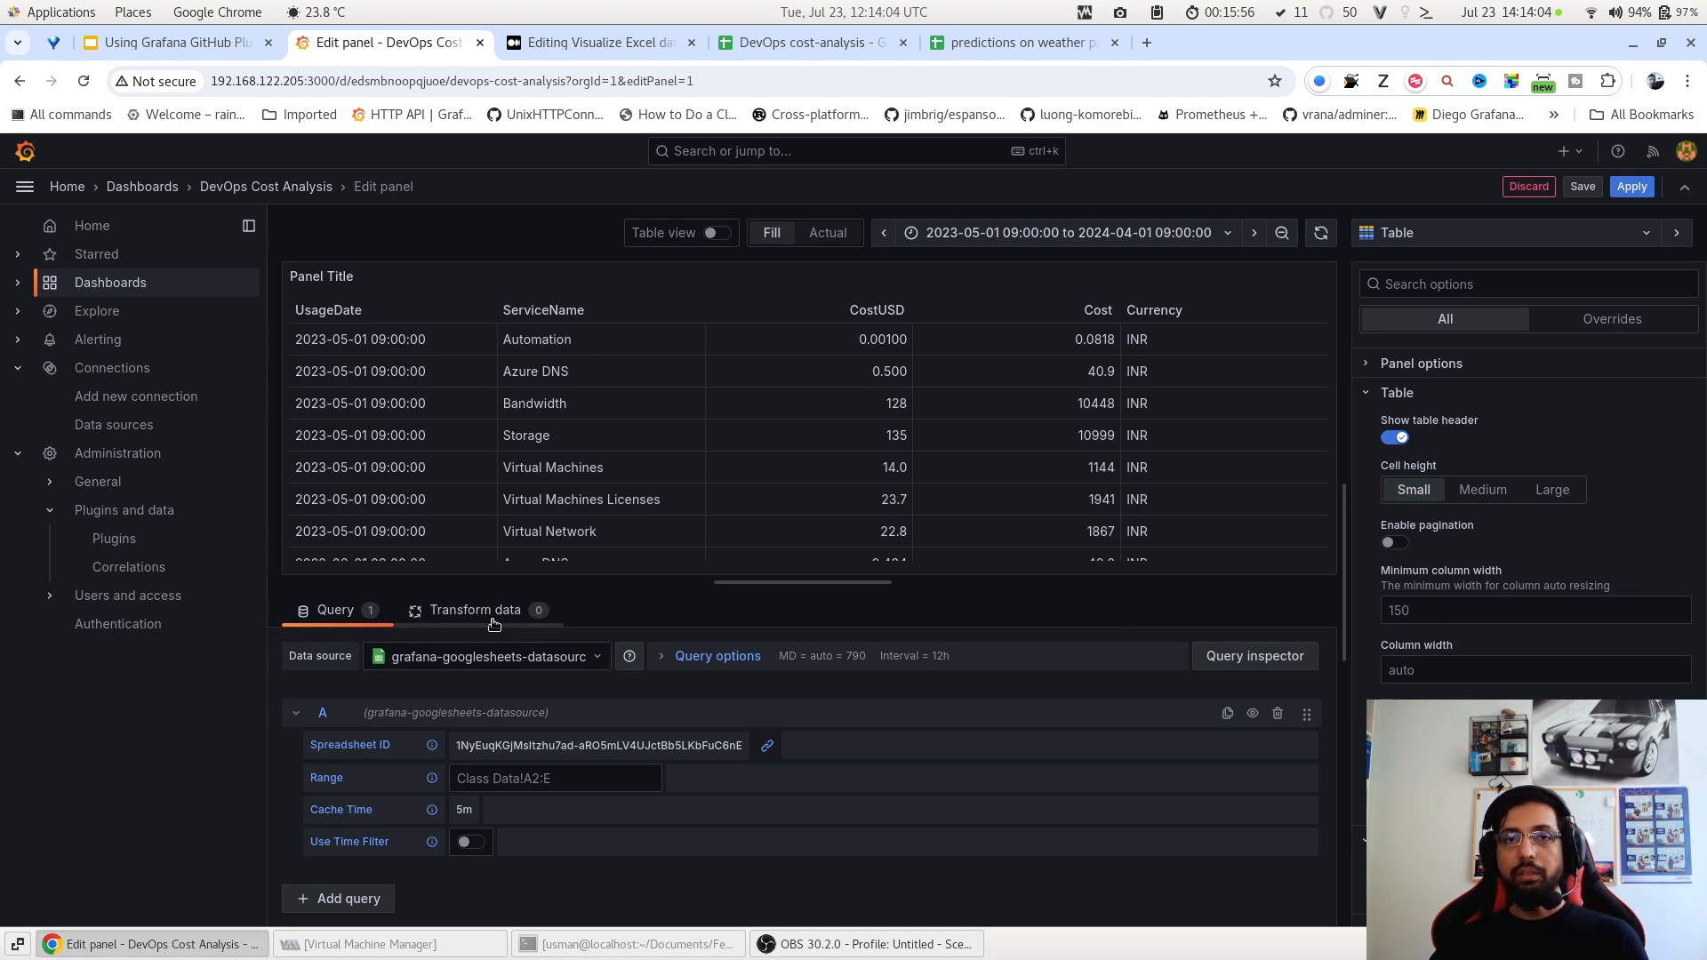
# Add a Filter fields by name transformation excluding Cost and Currency, then apply.
pyautogui.click(495, 622)
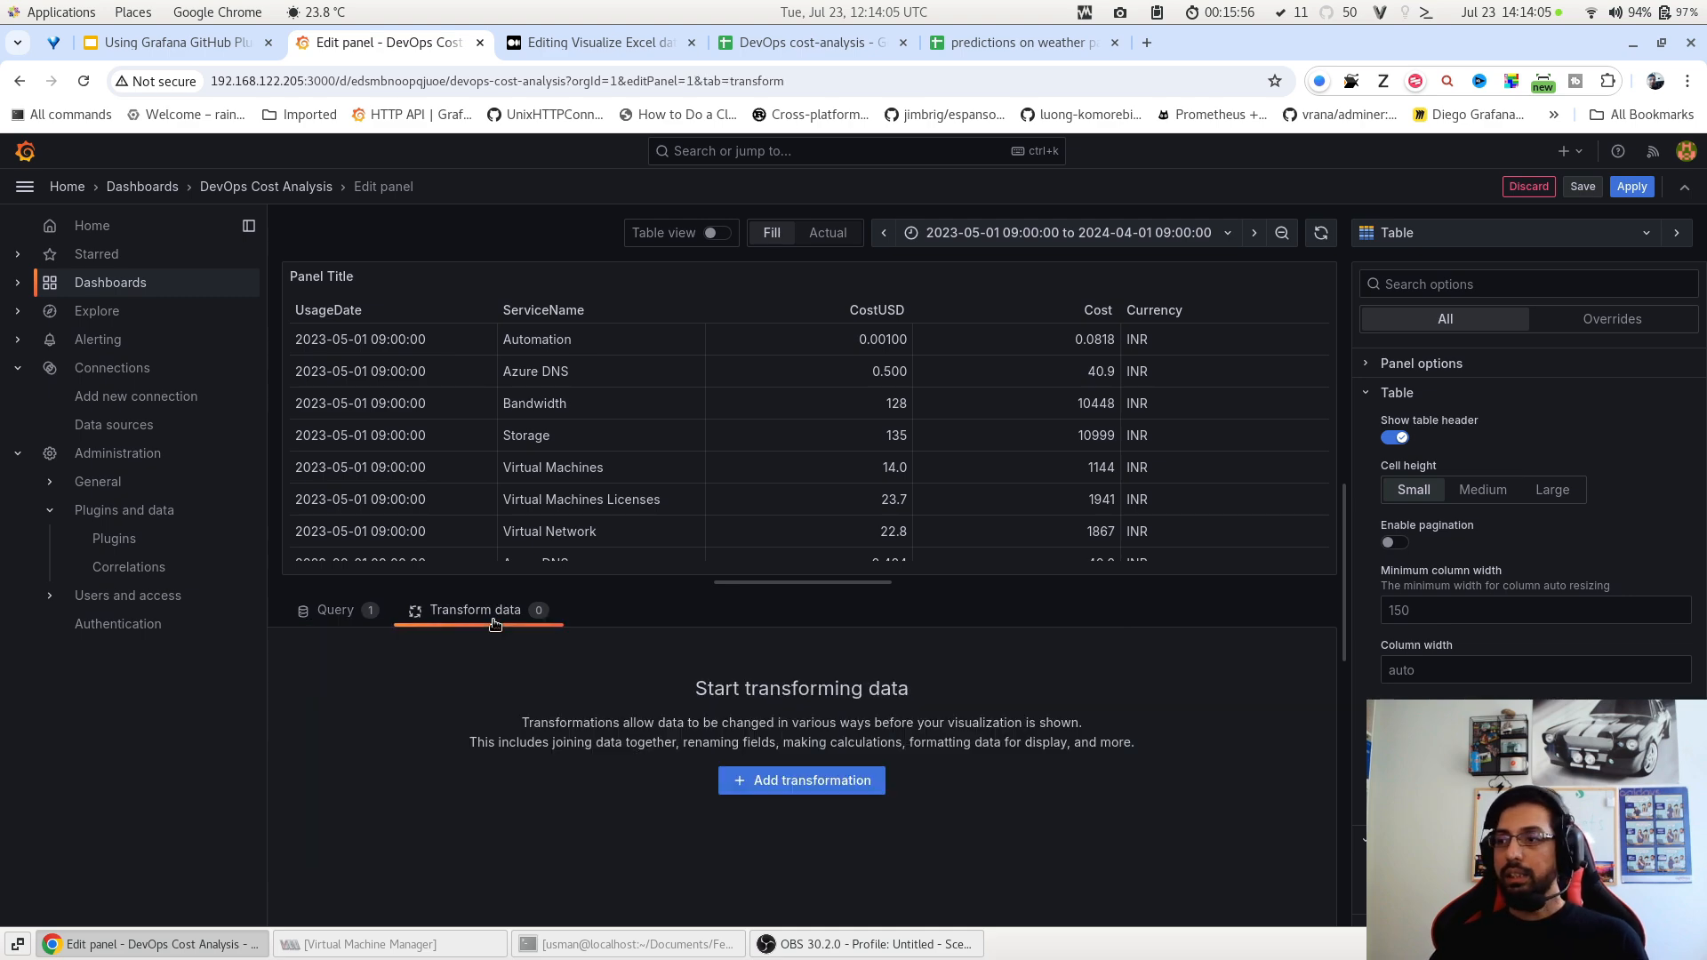
pyautogui.click(820, 782)
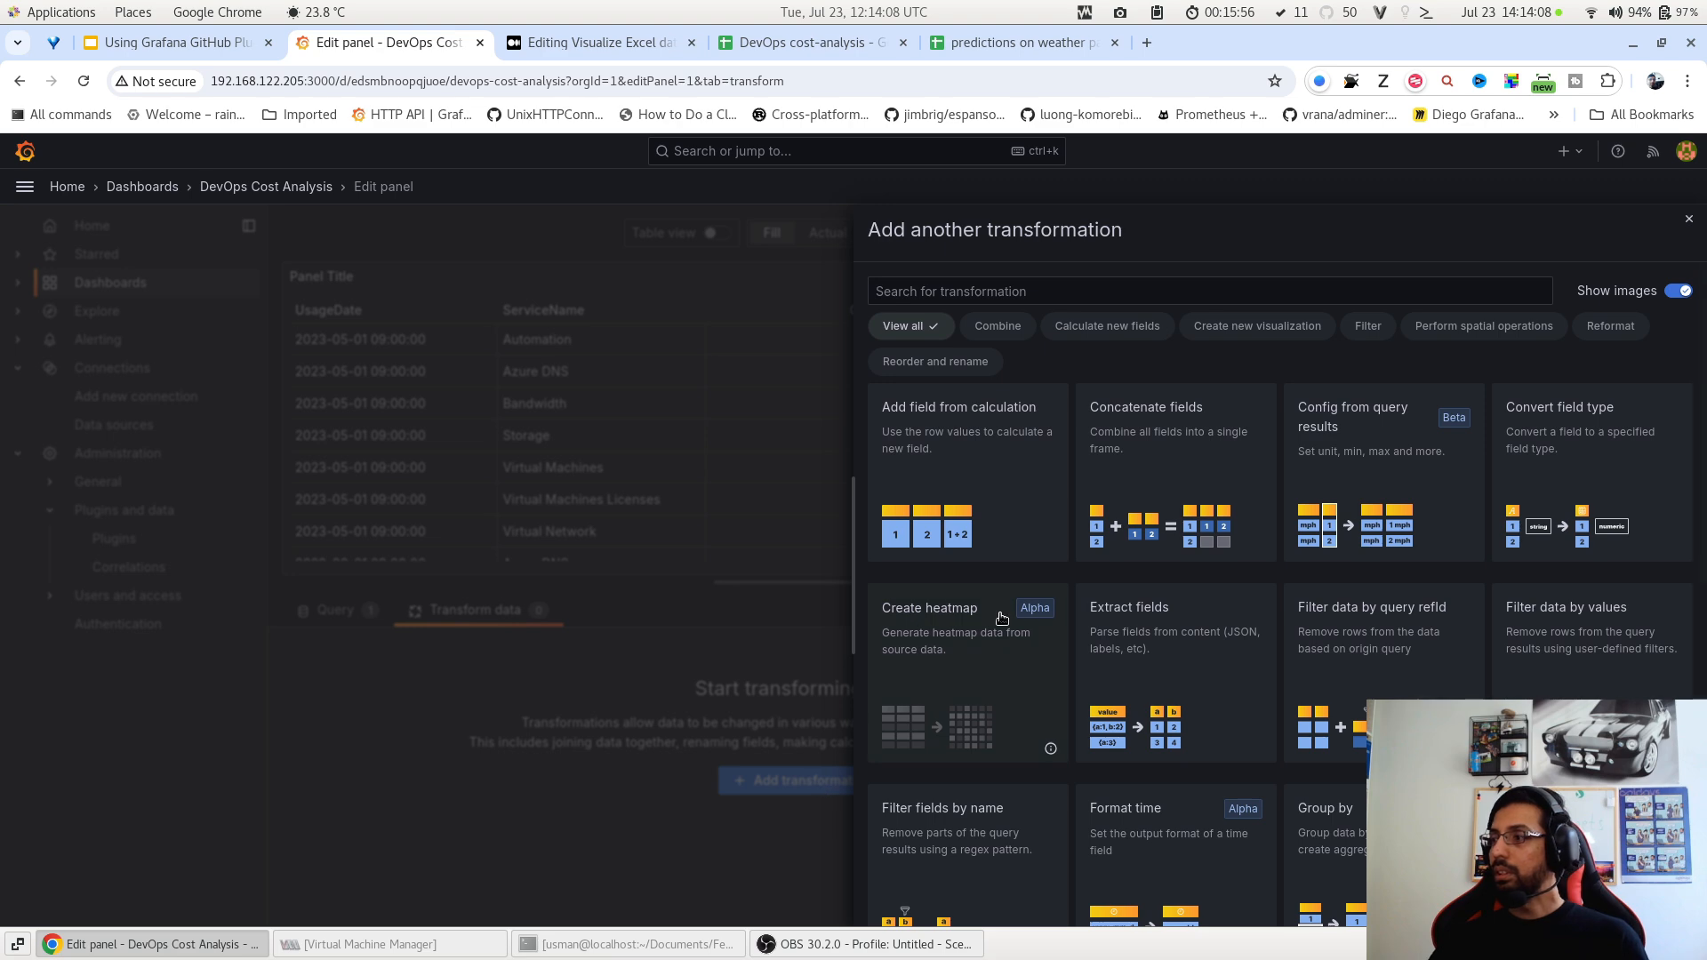
pyautogui.scroll(-3, 1002, 617)
pyautogui.click(983, 655)
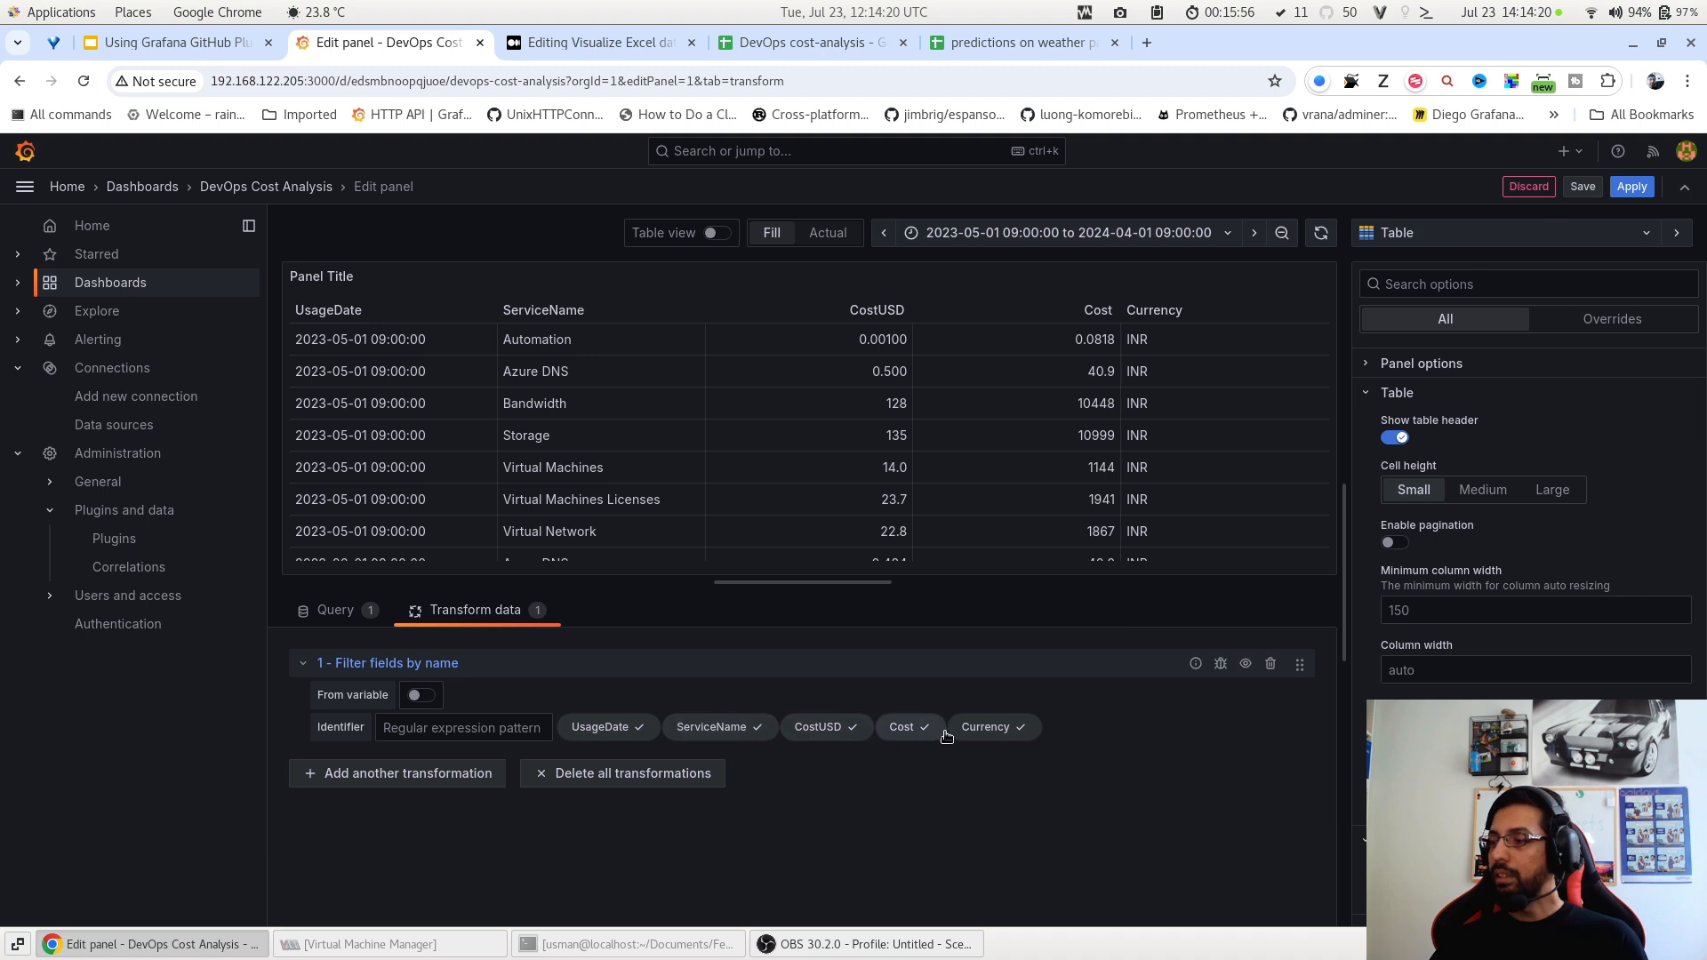
pyautogui.click(913, 735)
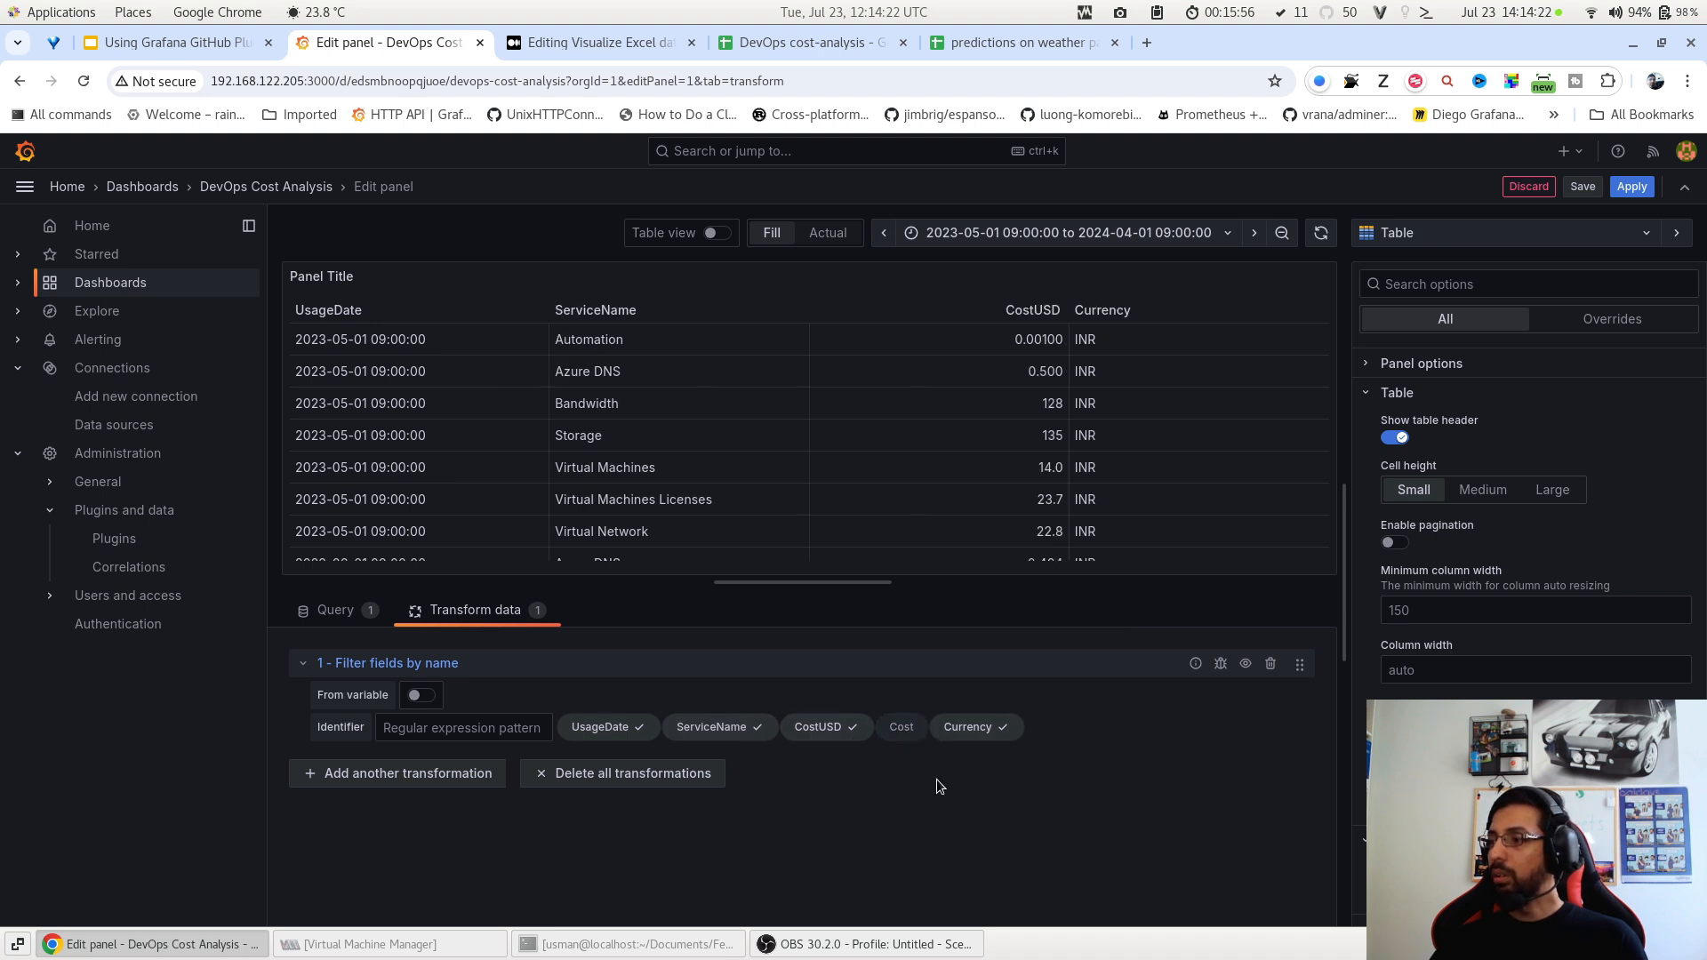
pyautogui.click(962, 738)
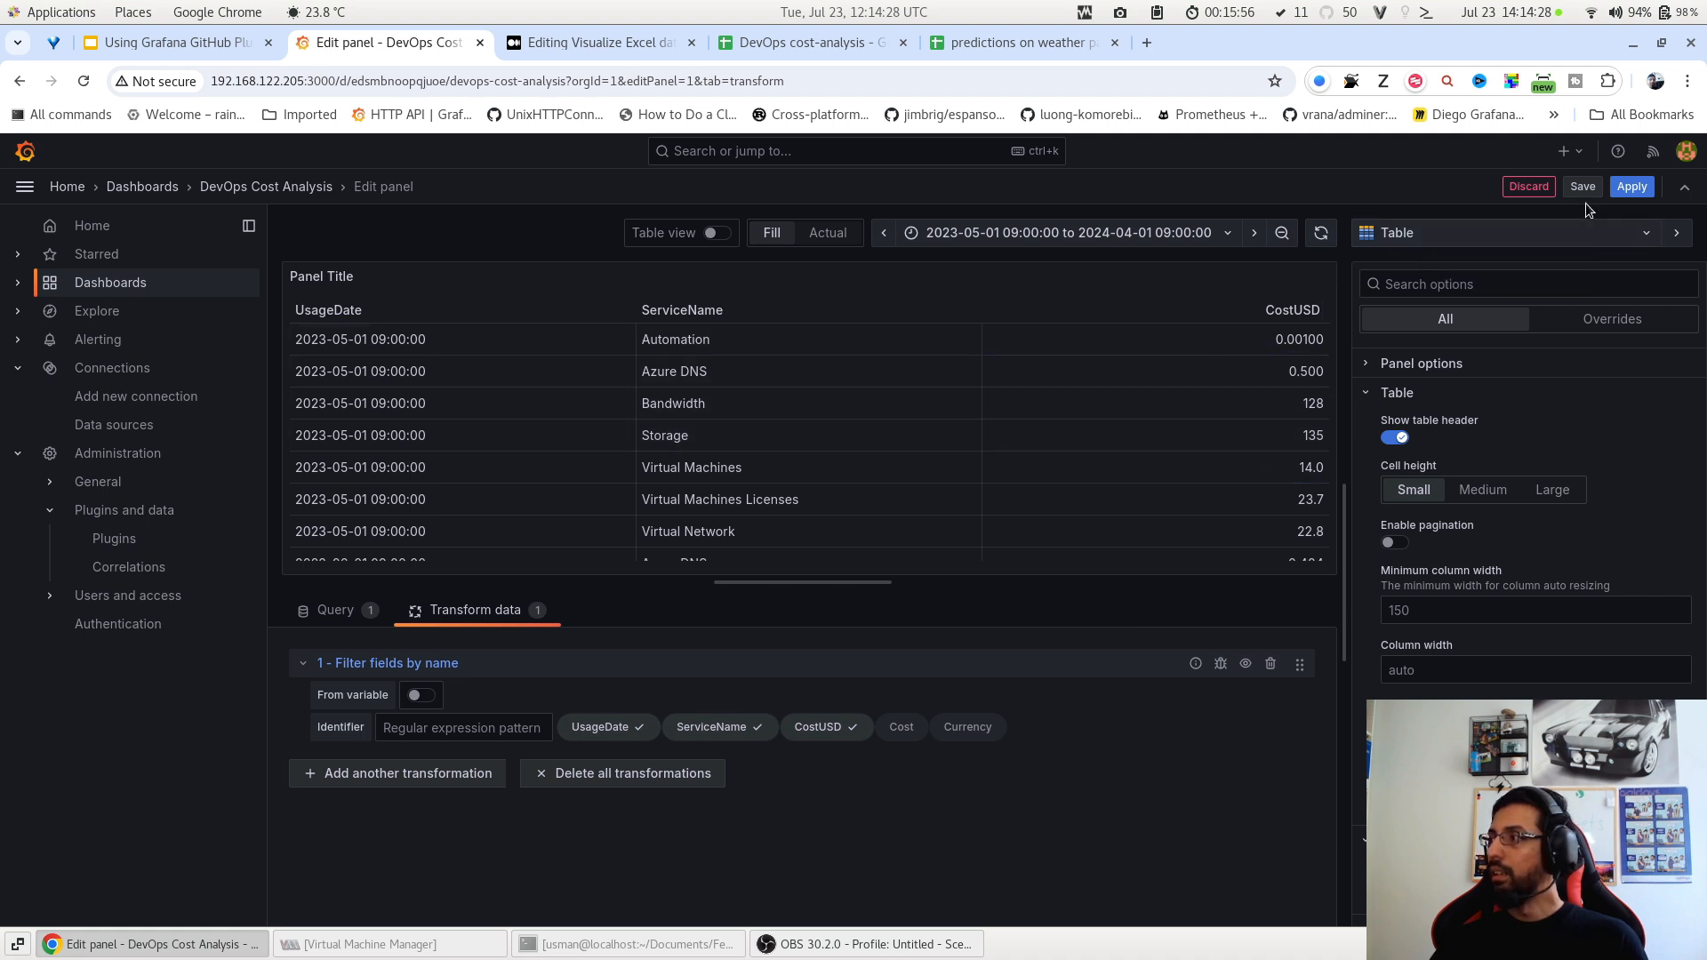
pyautogui.click(1631, 186)
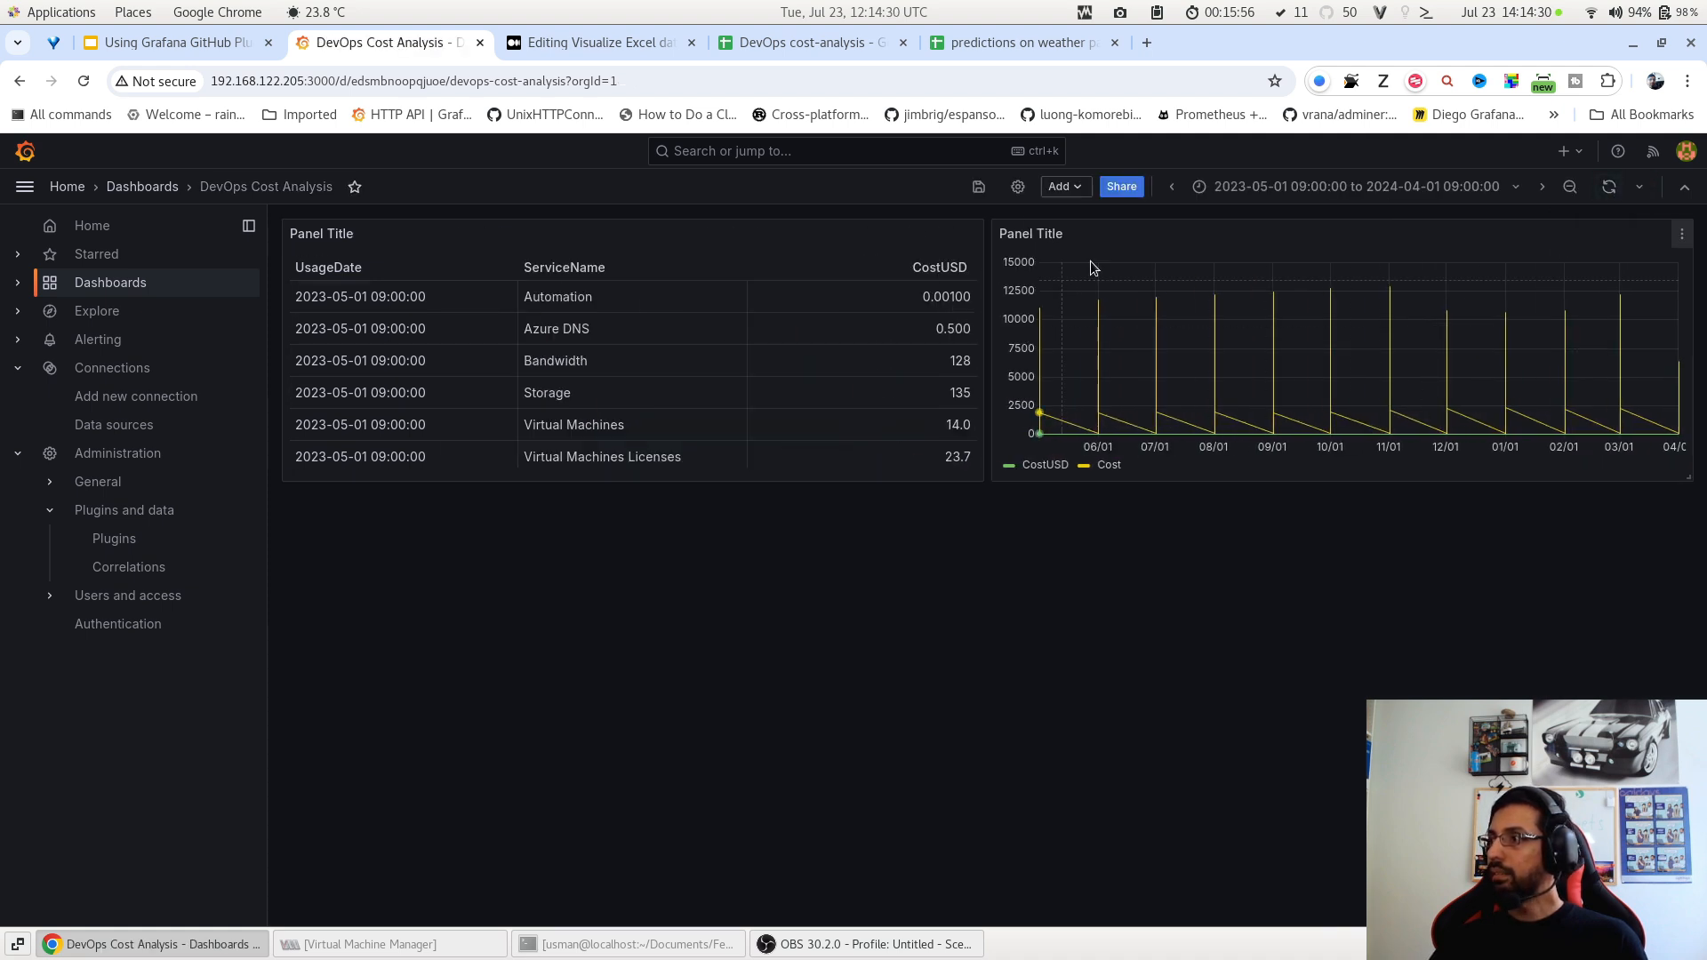
# Save the dashboard and remove the old cost chart panel.
pyautogui.click(979, 187)
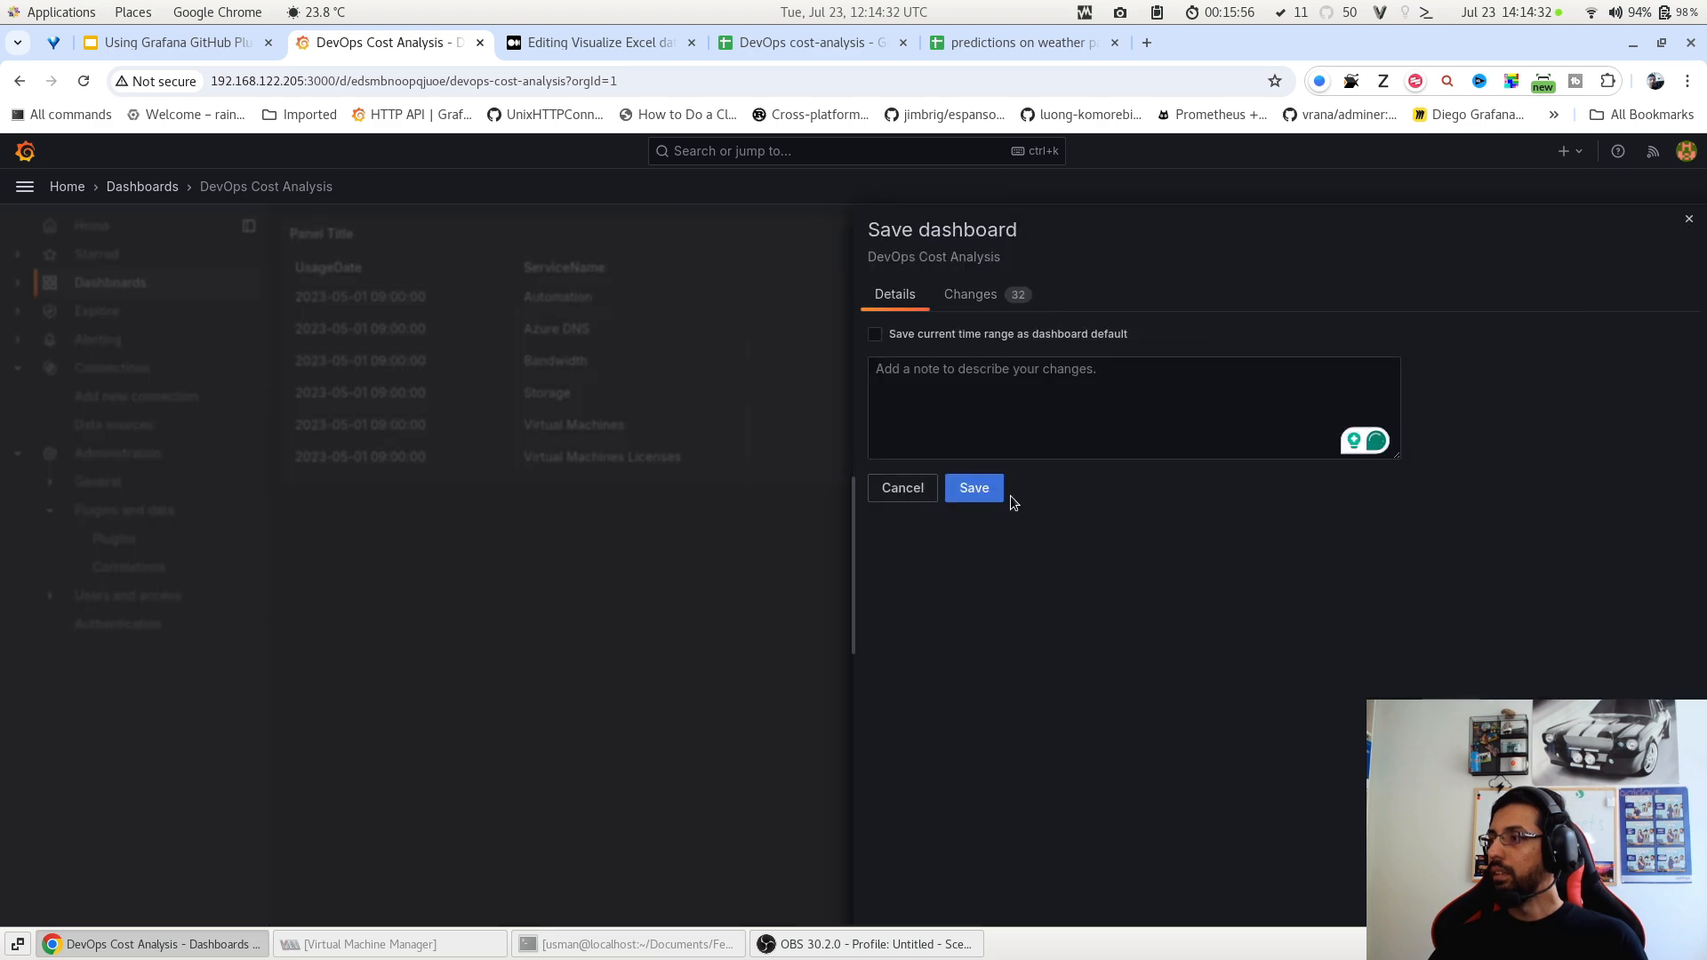
pyautogui.click(978, 488)
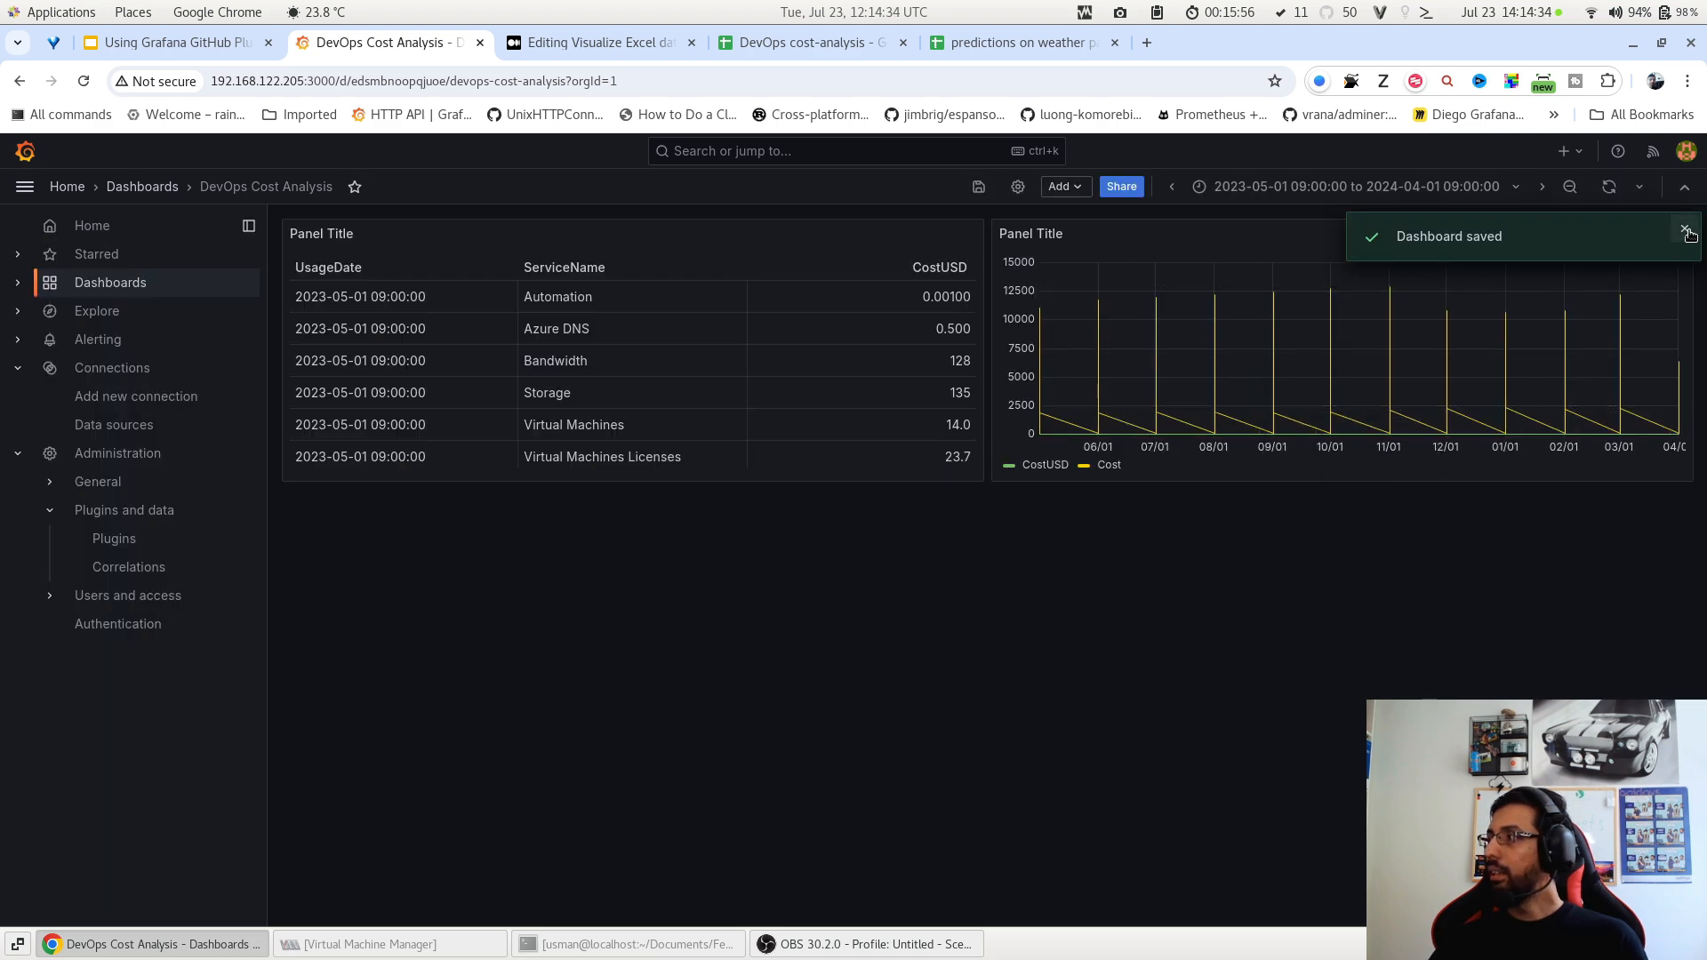
pyautogui.click(1685, 230)
pyautogui.click(1680, 233)
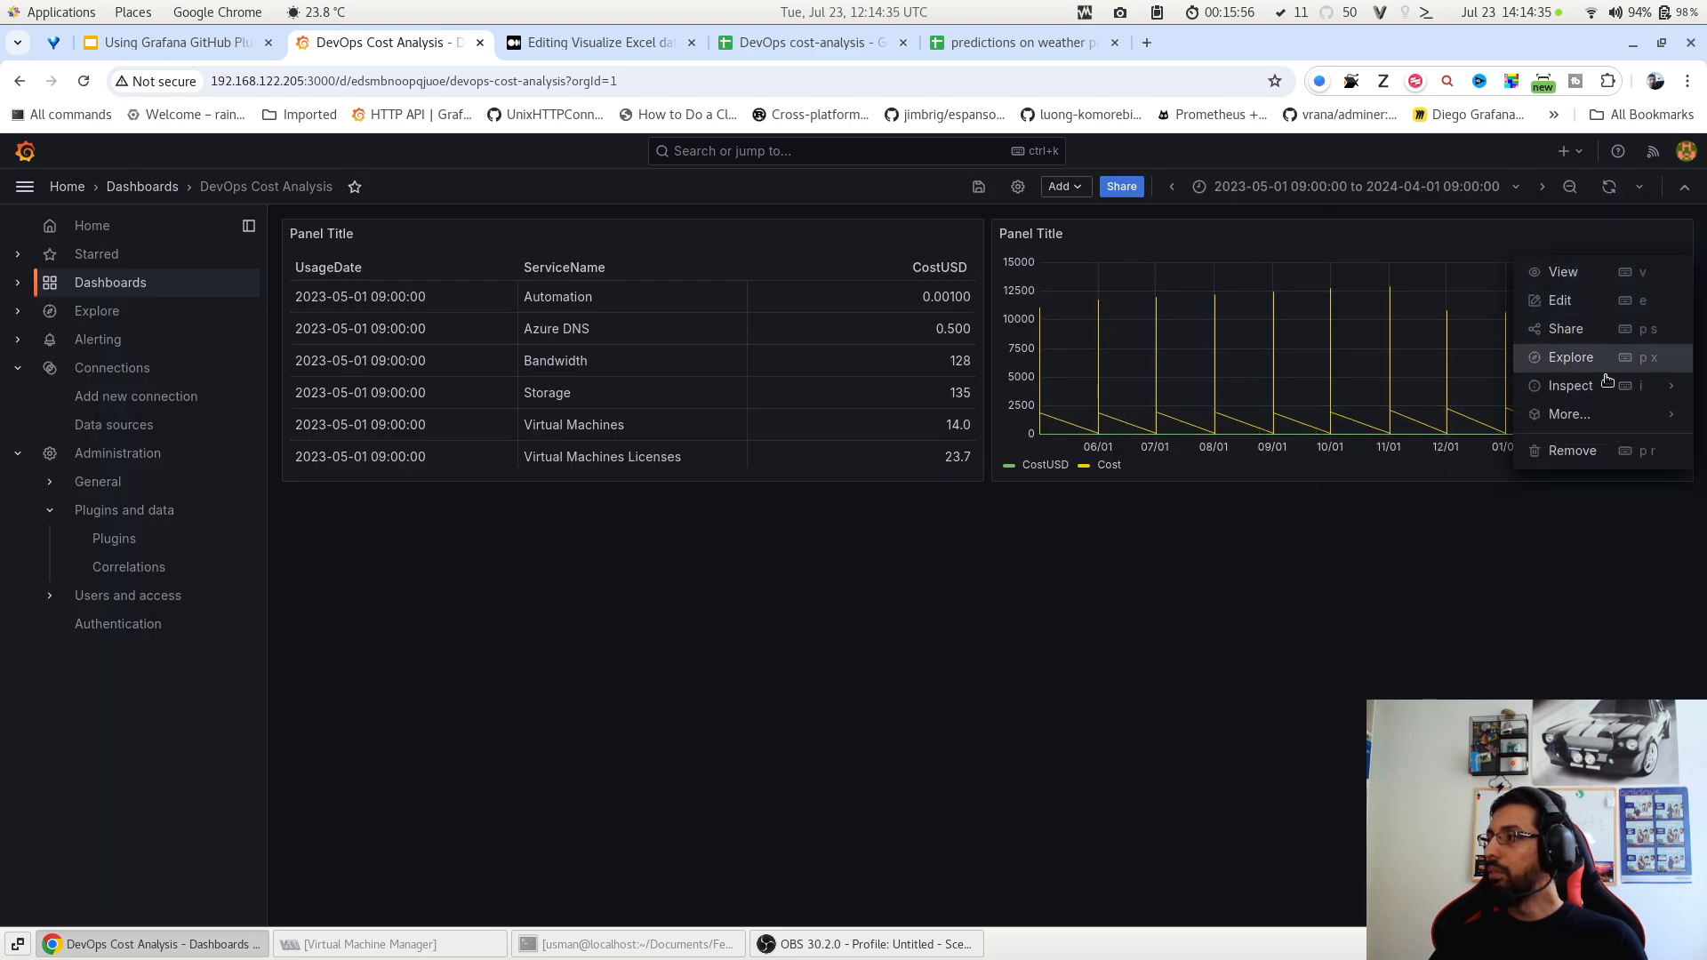
pyautogui.click(1596, 449)
pyautogui.click(1018, 341)
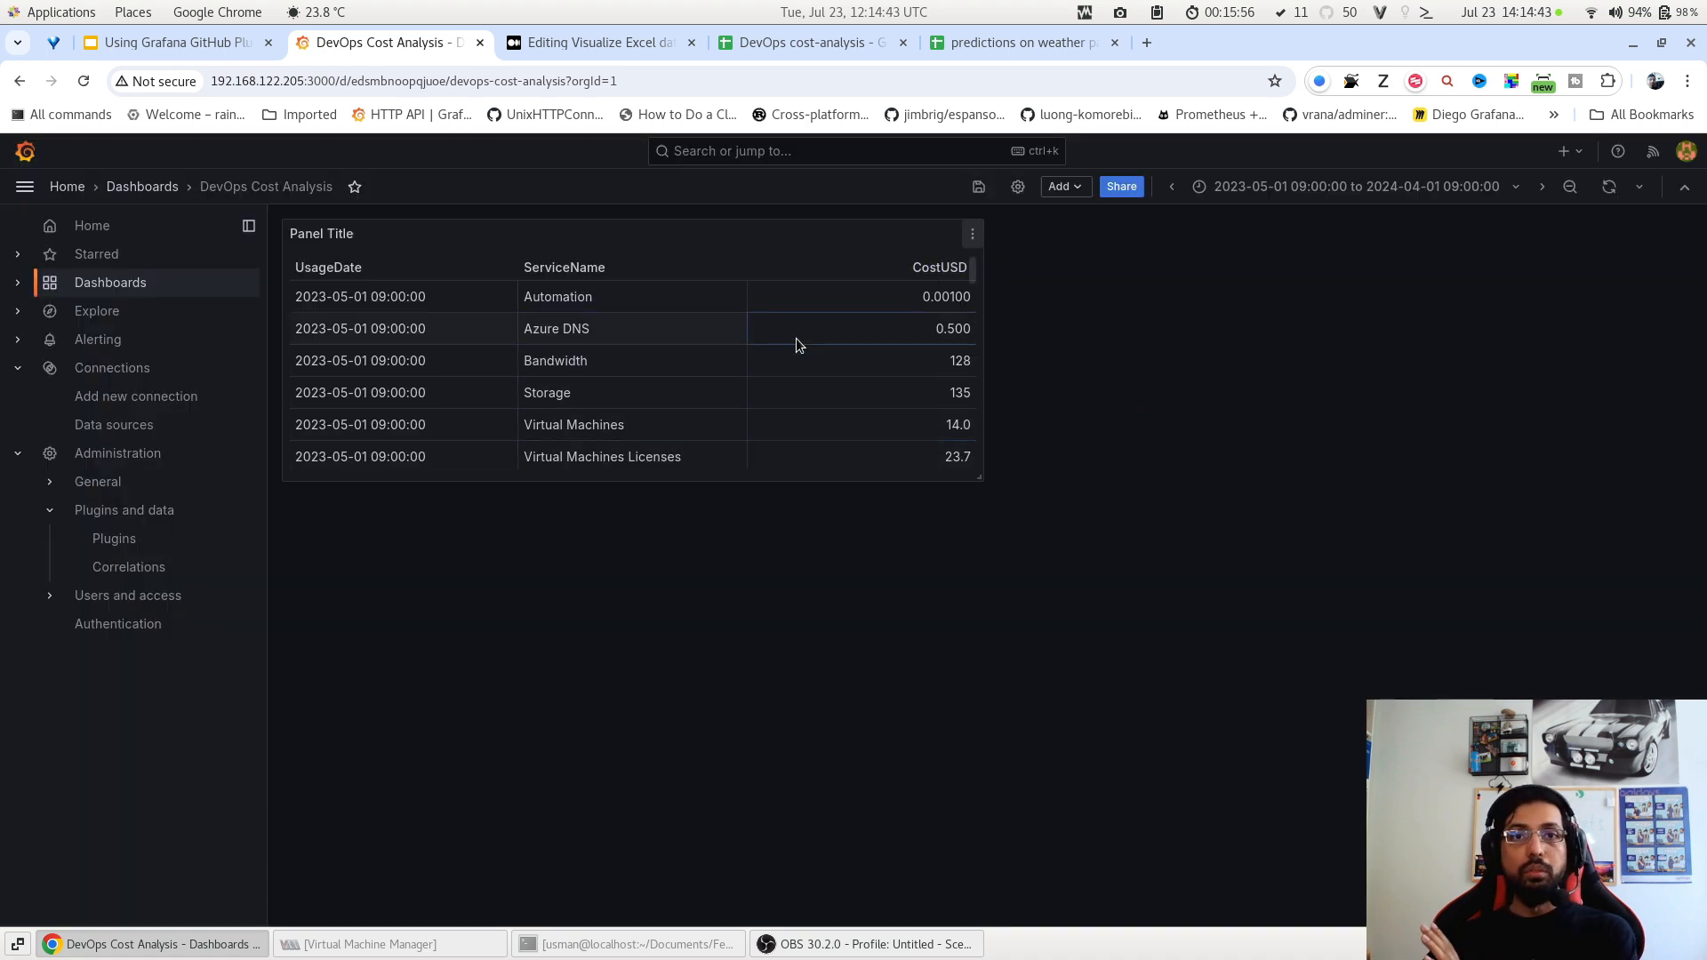
# Duplicate the cost table and turn the copy into the gradient-coloured CostUSD time-series suggestion.
pyautogui.click(972, 234)
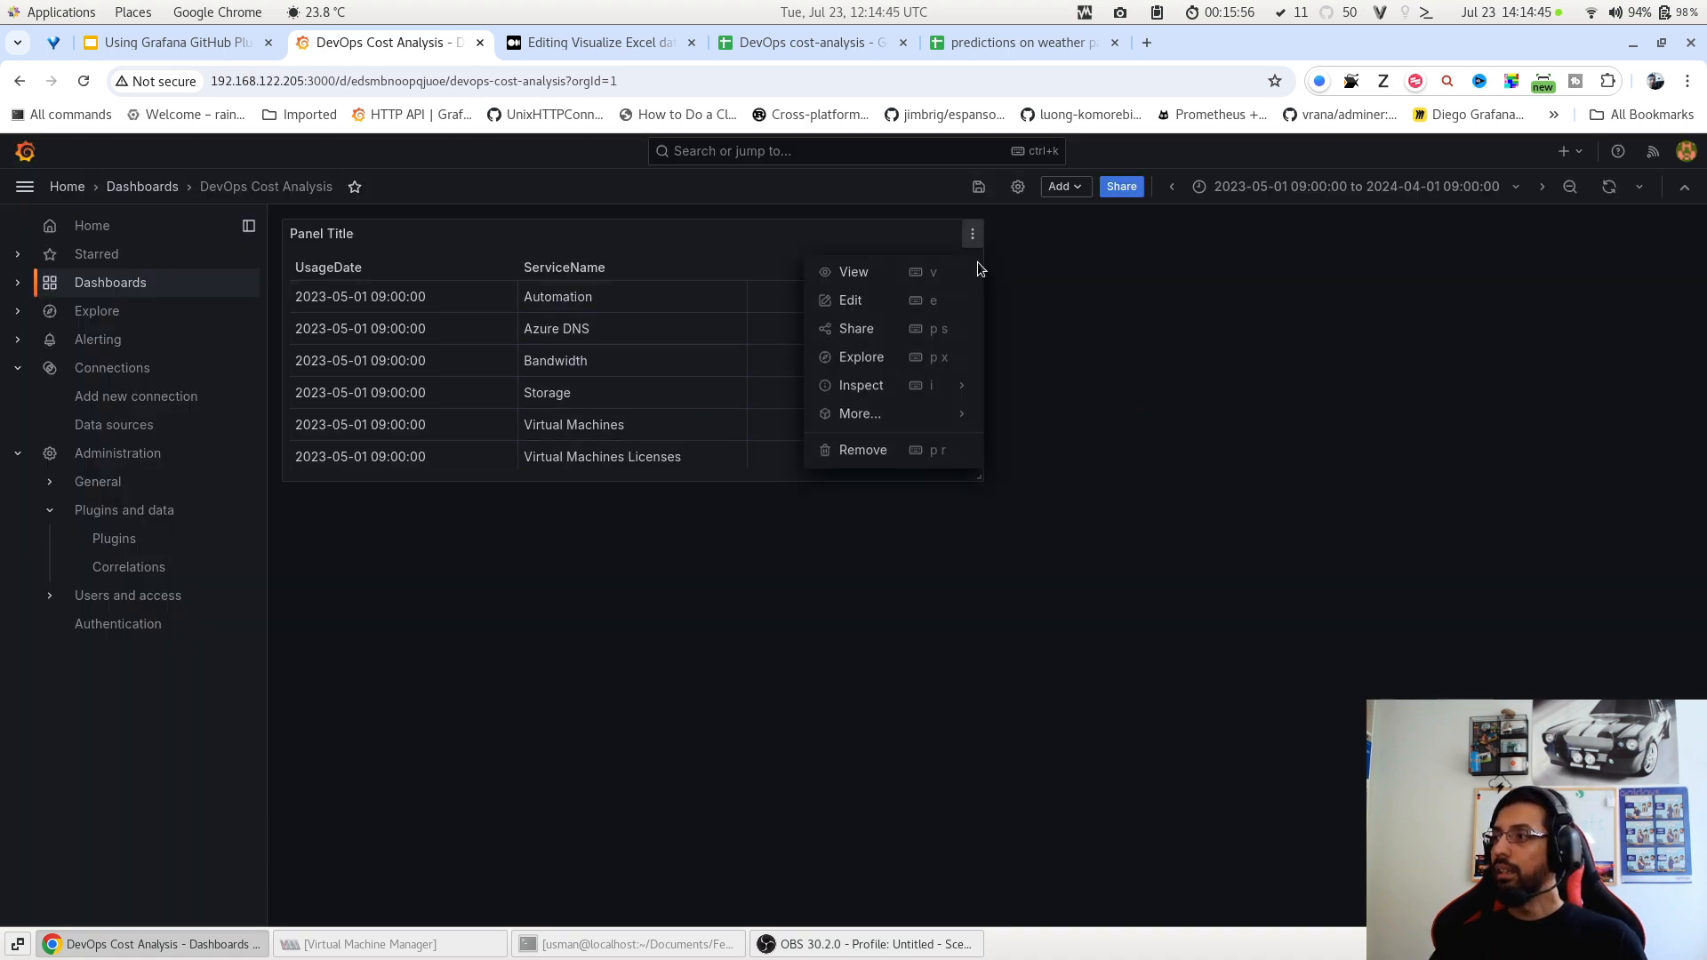
pyautogui.moveTo(897, 414)
pyautogui.click(1021, 415)
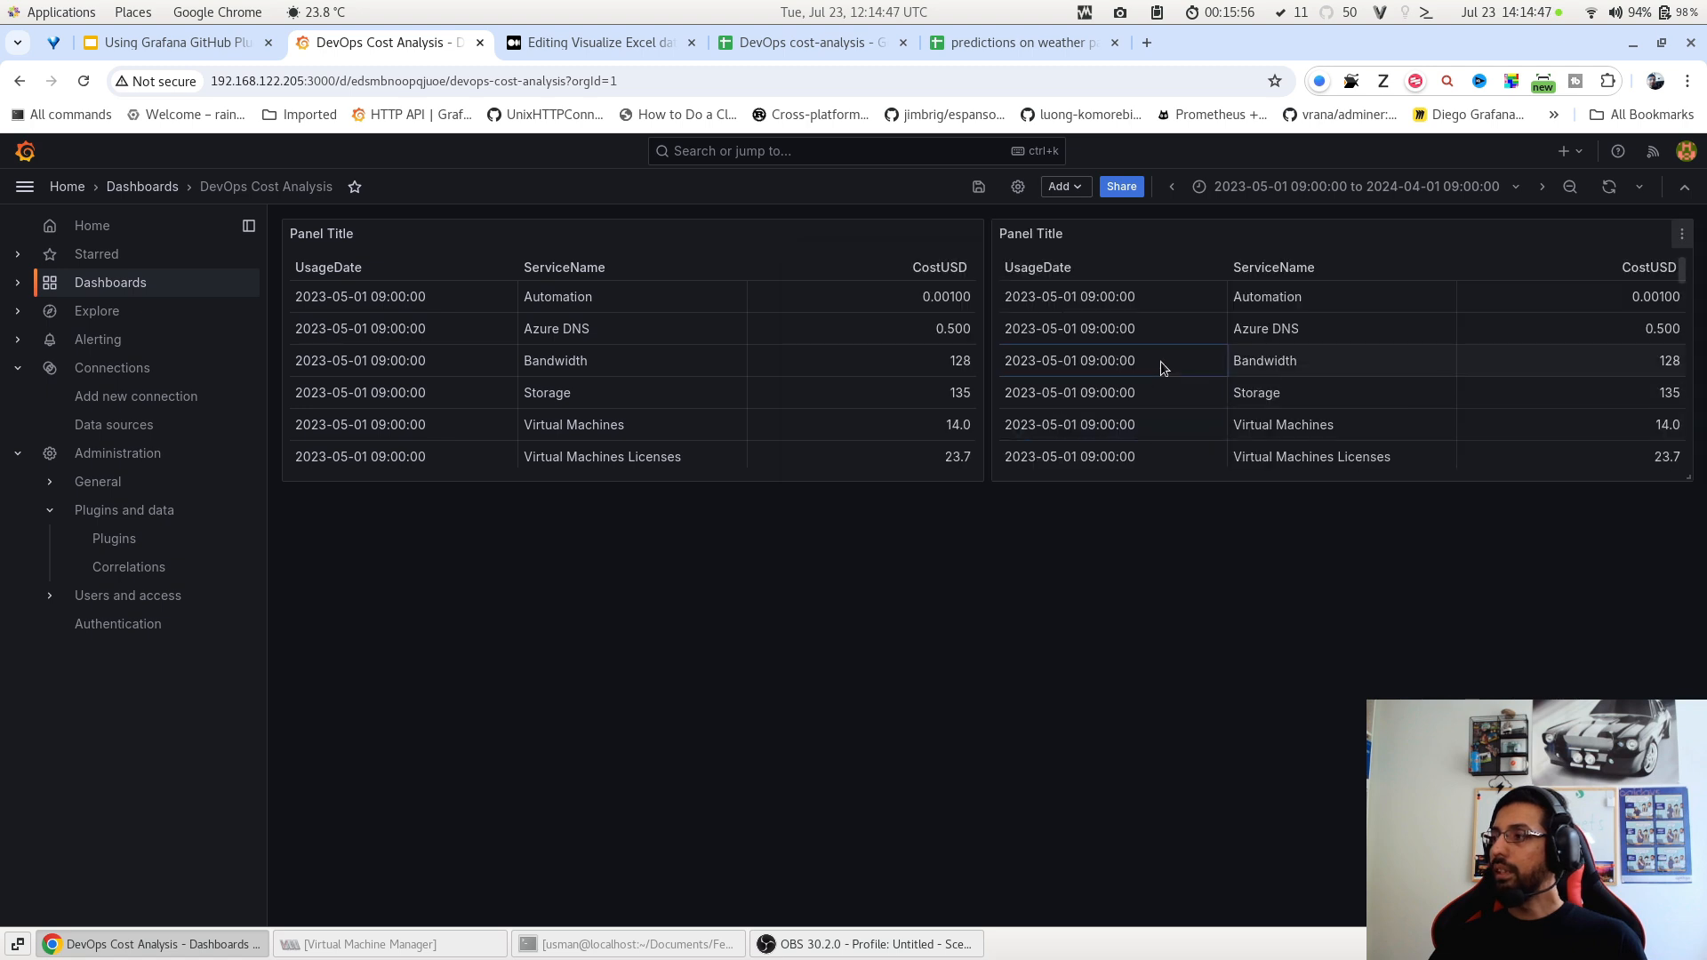
pyautogui.press('e')
pyautogui.click(1445, 232)
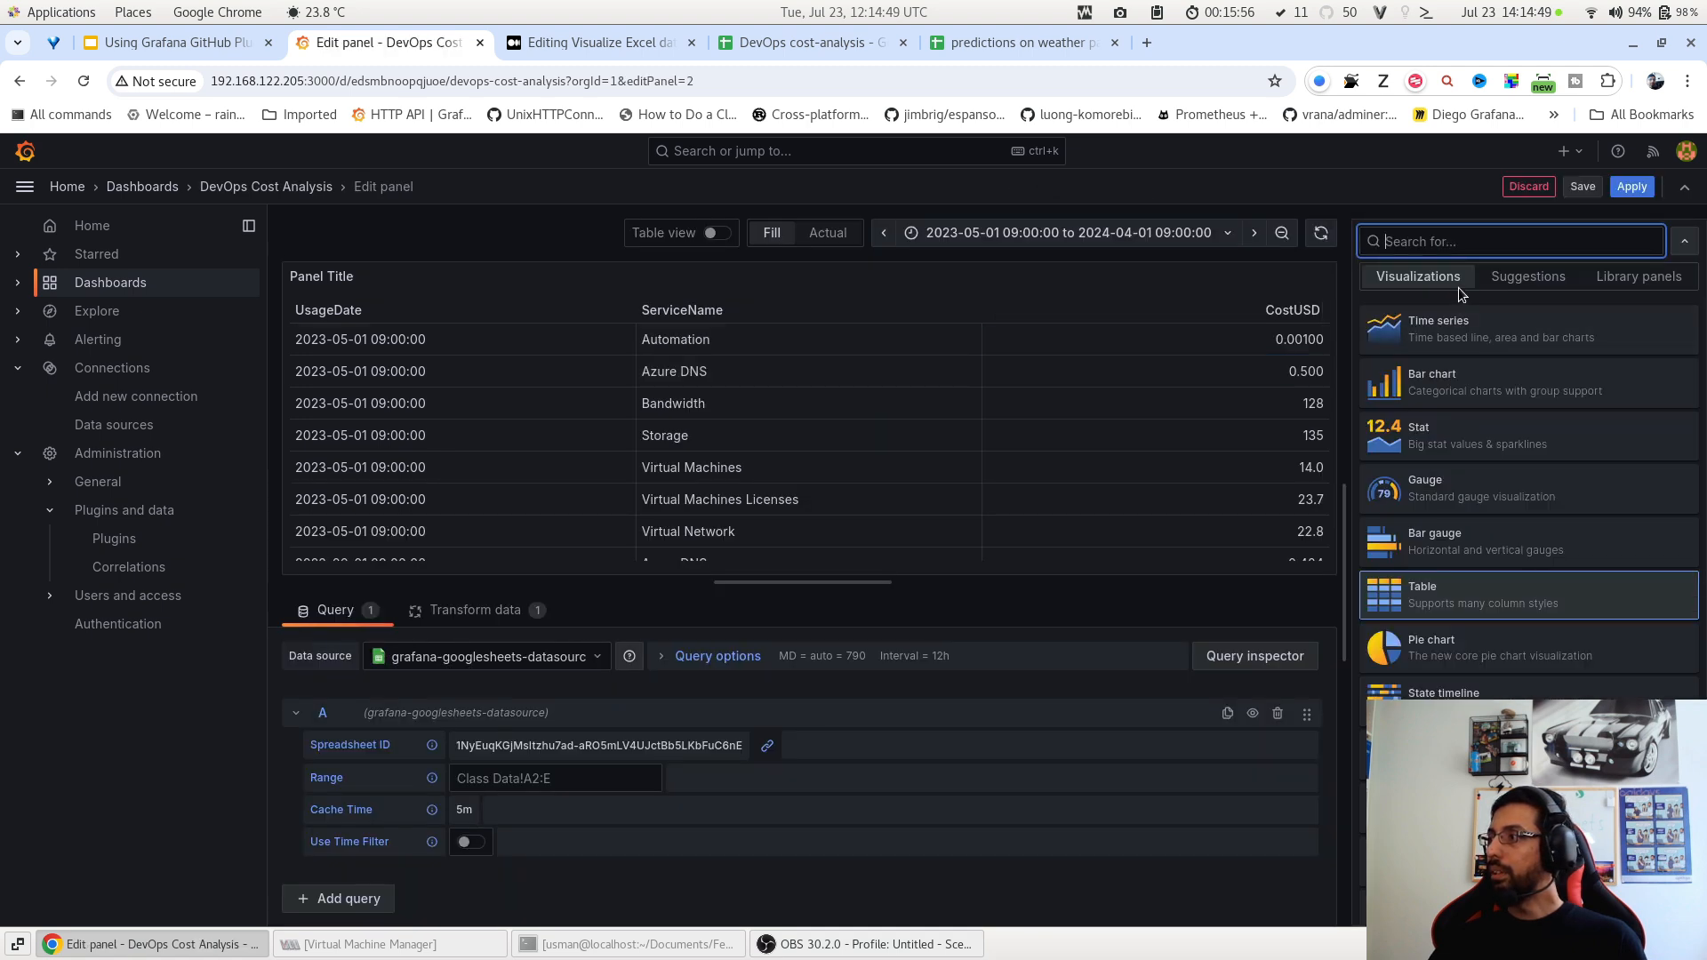
pyautogui.click(1491, 320)
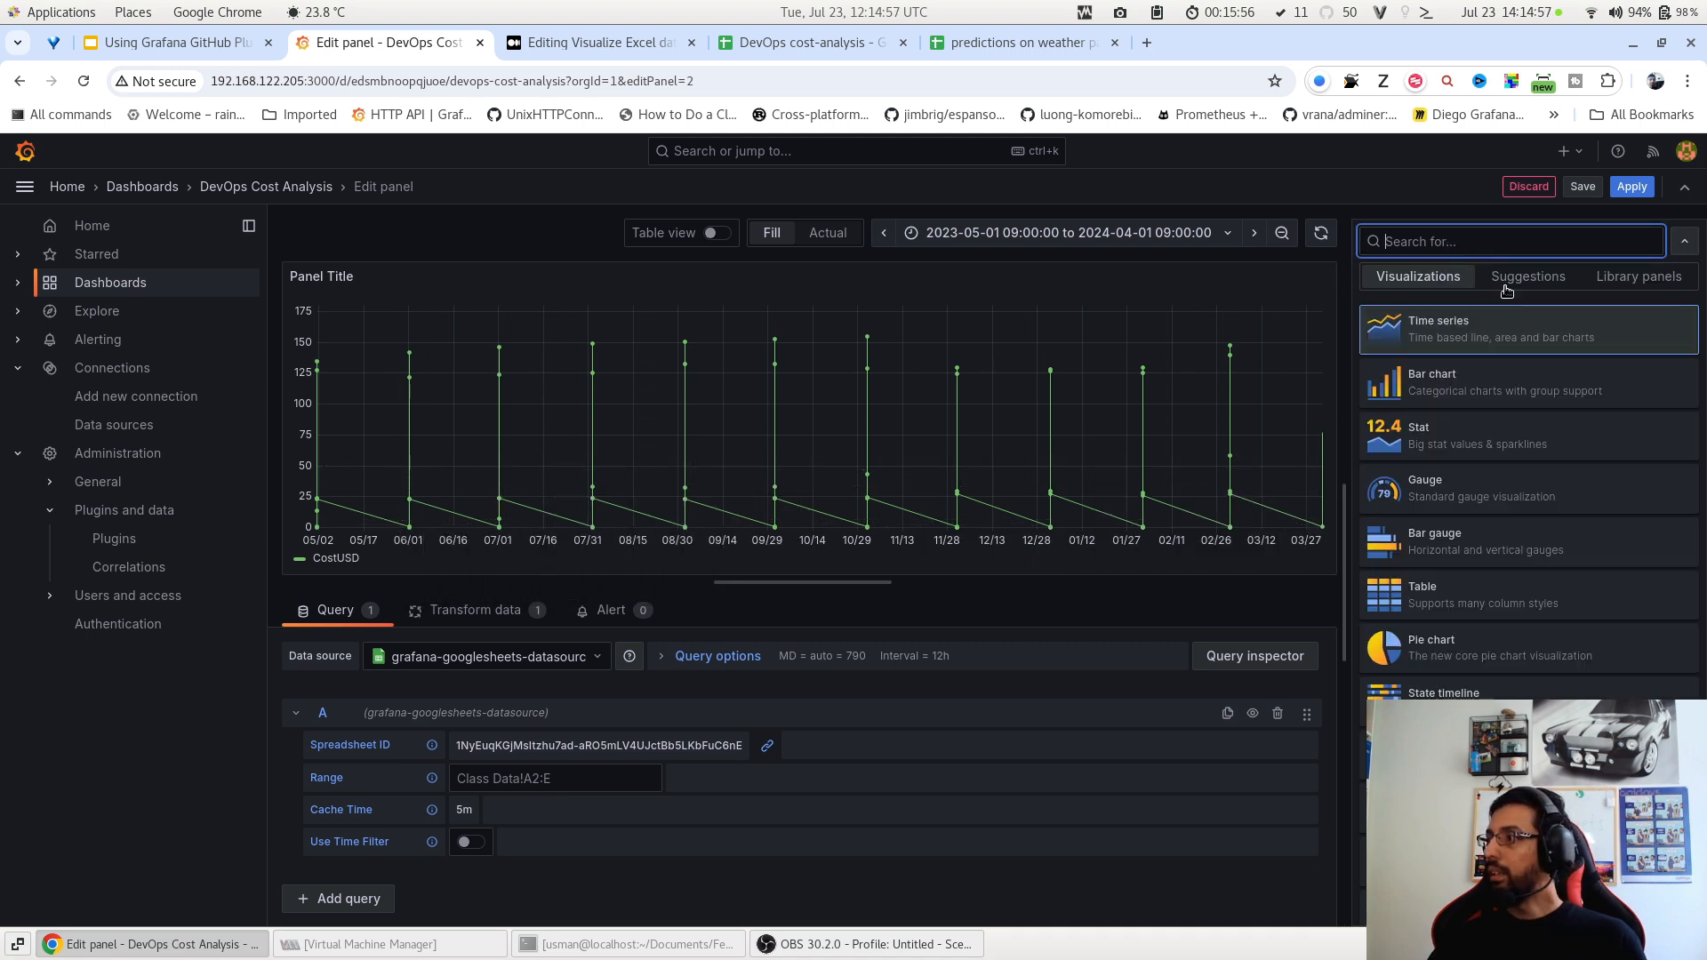
pyautogui.click(1509, 276)
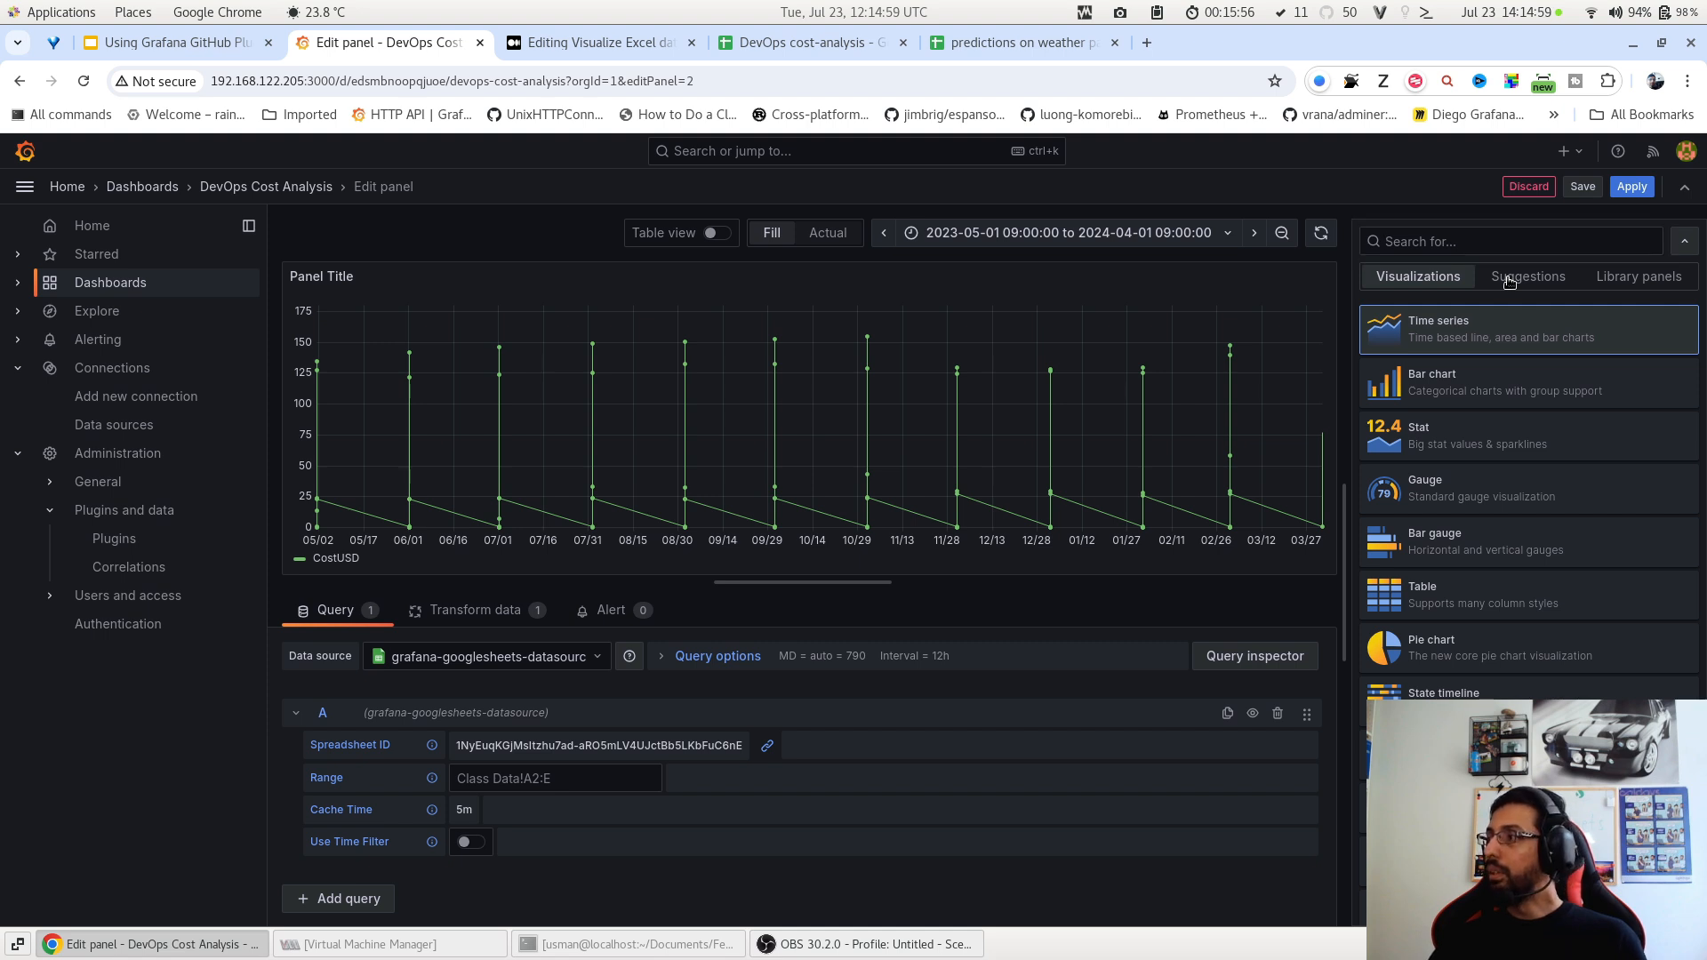
pyautogui.scroll(-3, 1476, 511)
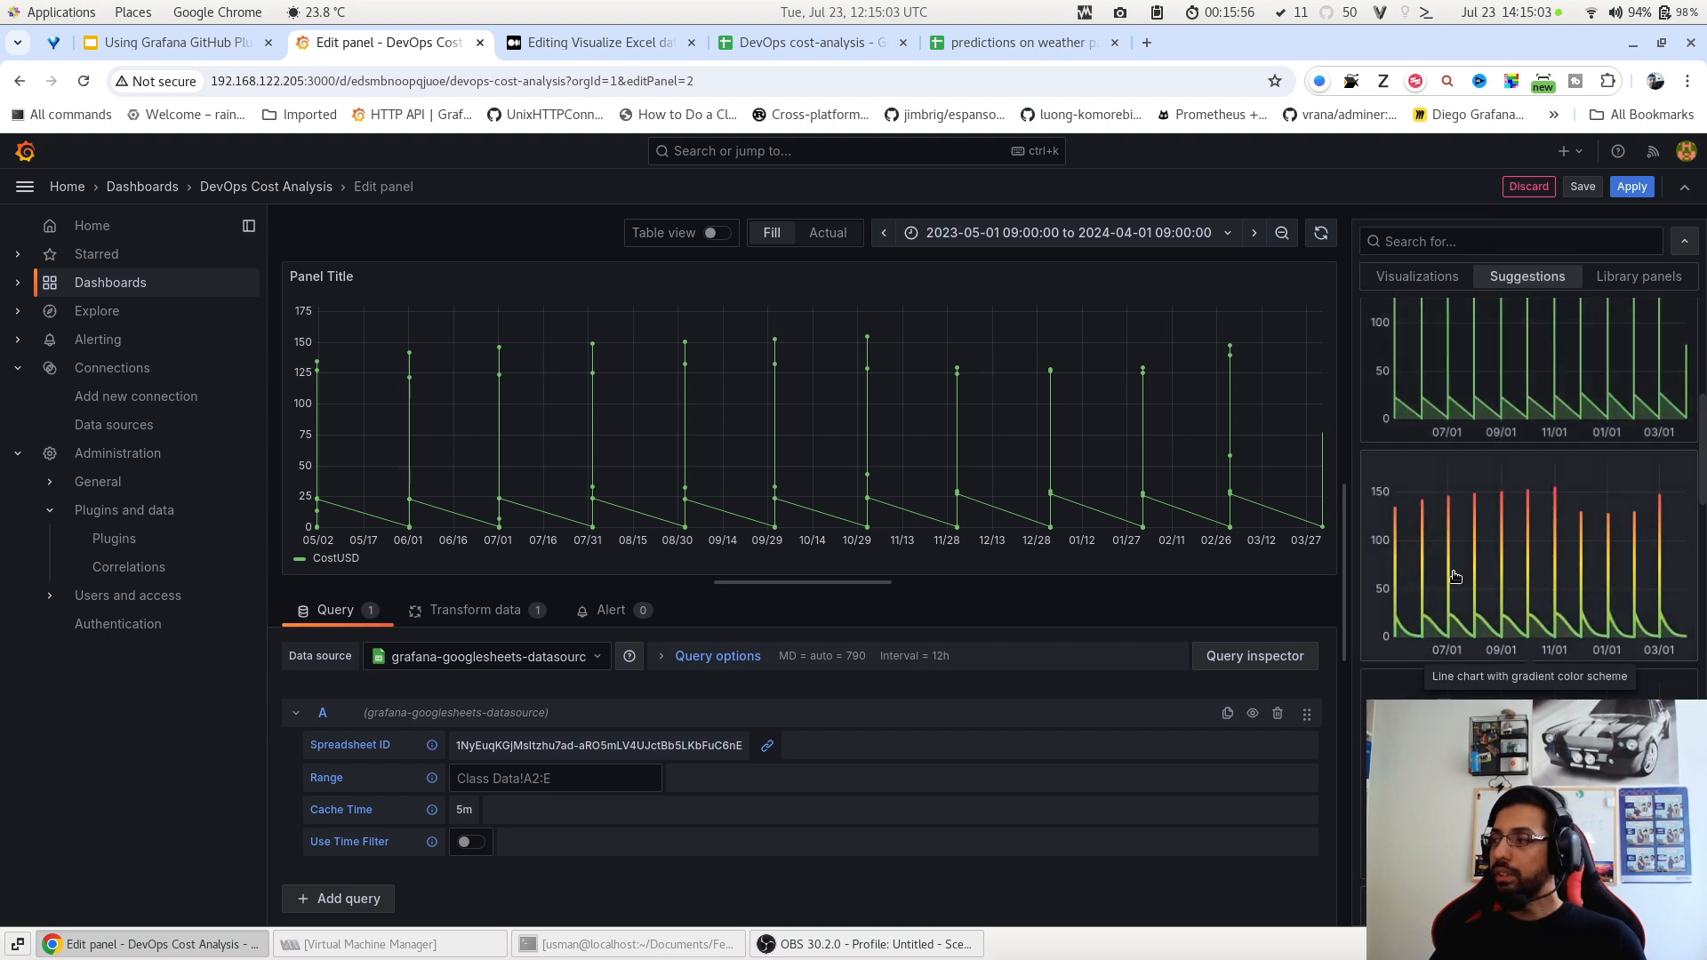
pyautogui.scroll(-1, 1458, 551)
pyautogui.click(1505, 484)
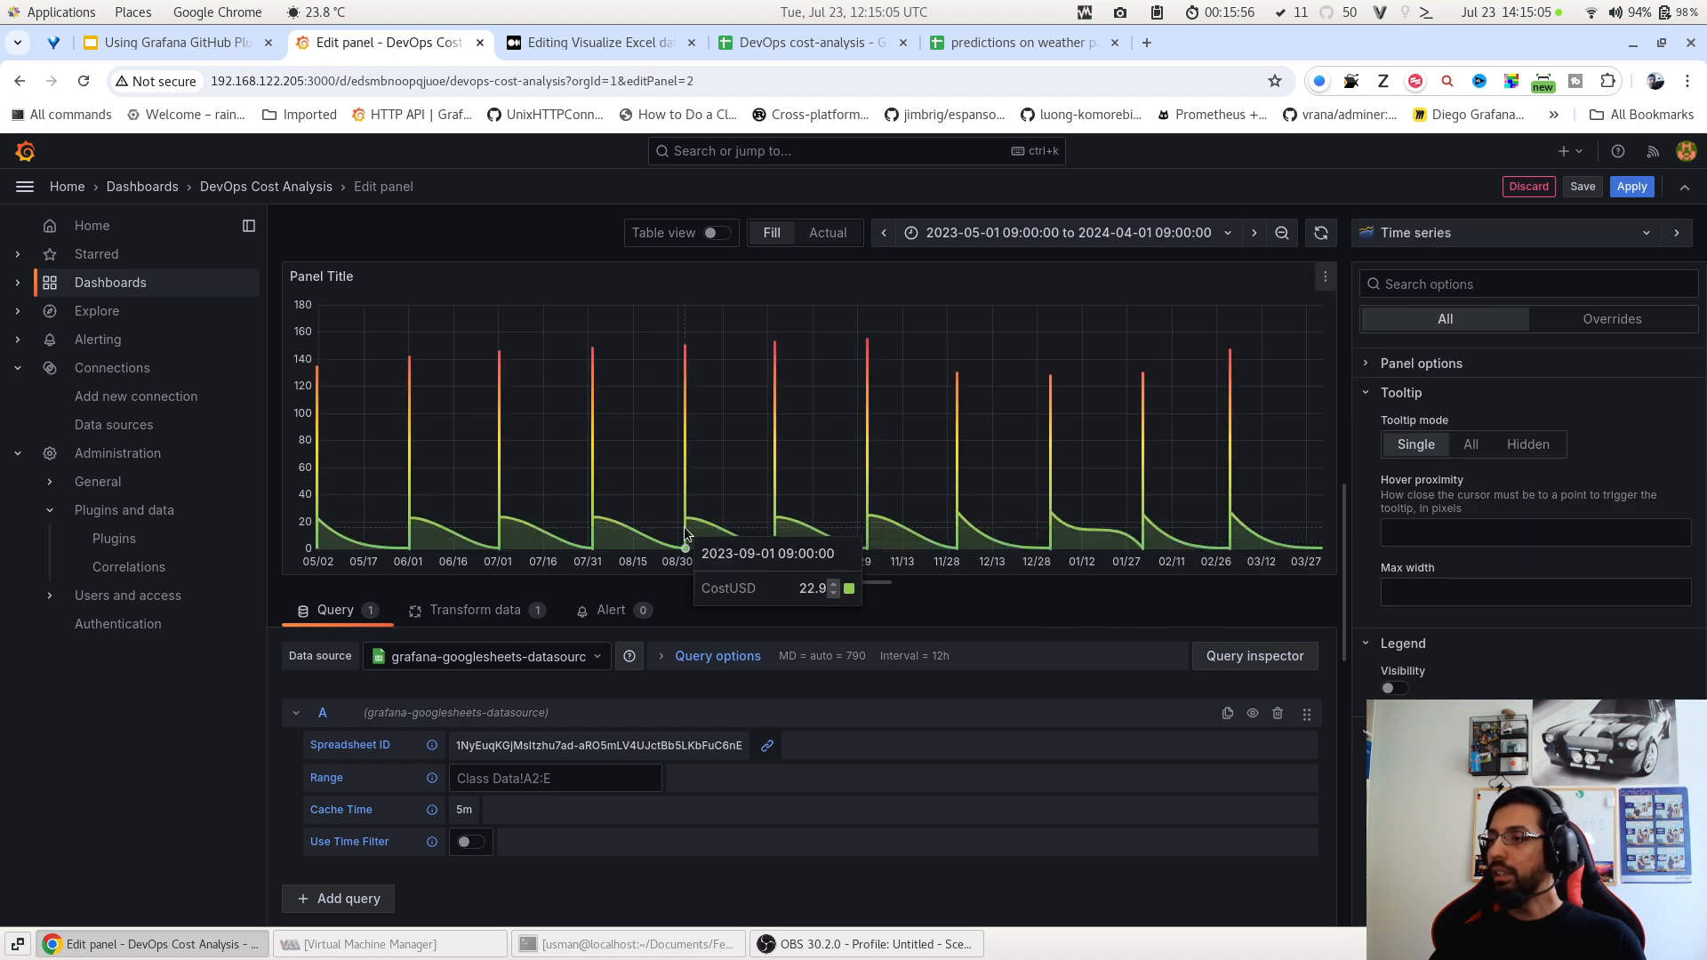
pyautogui.click(1632, 186)
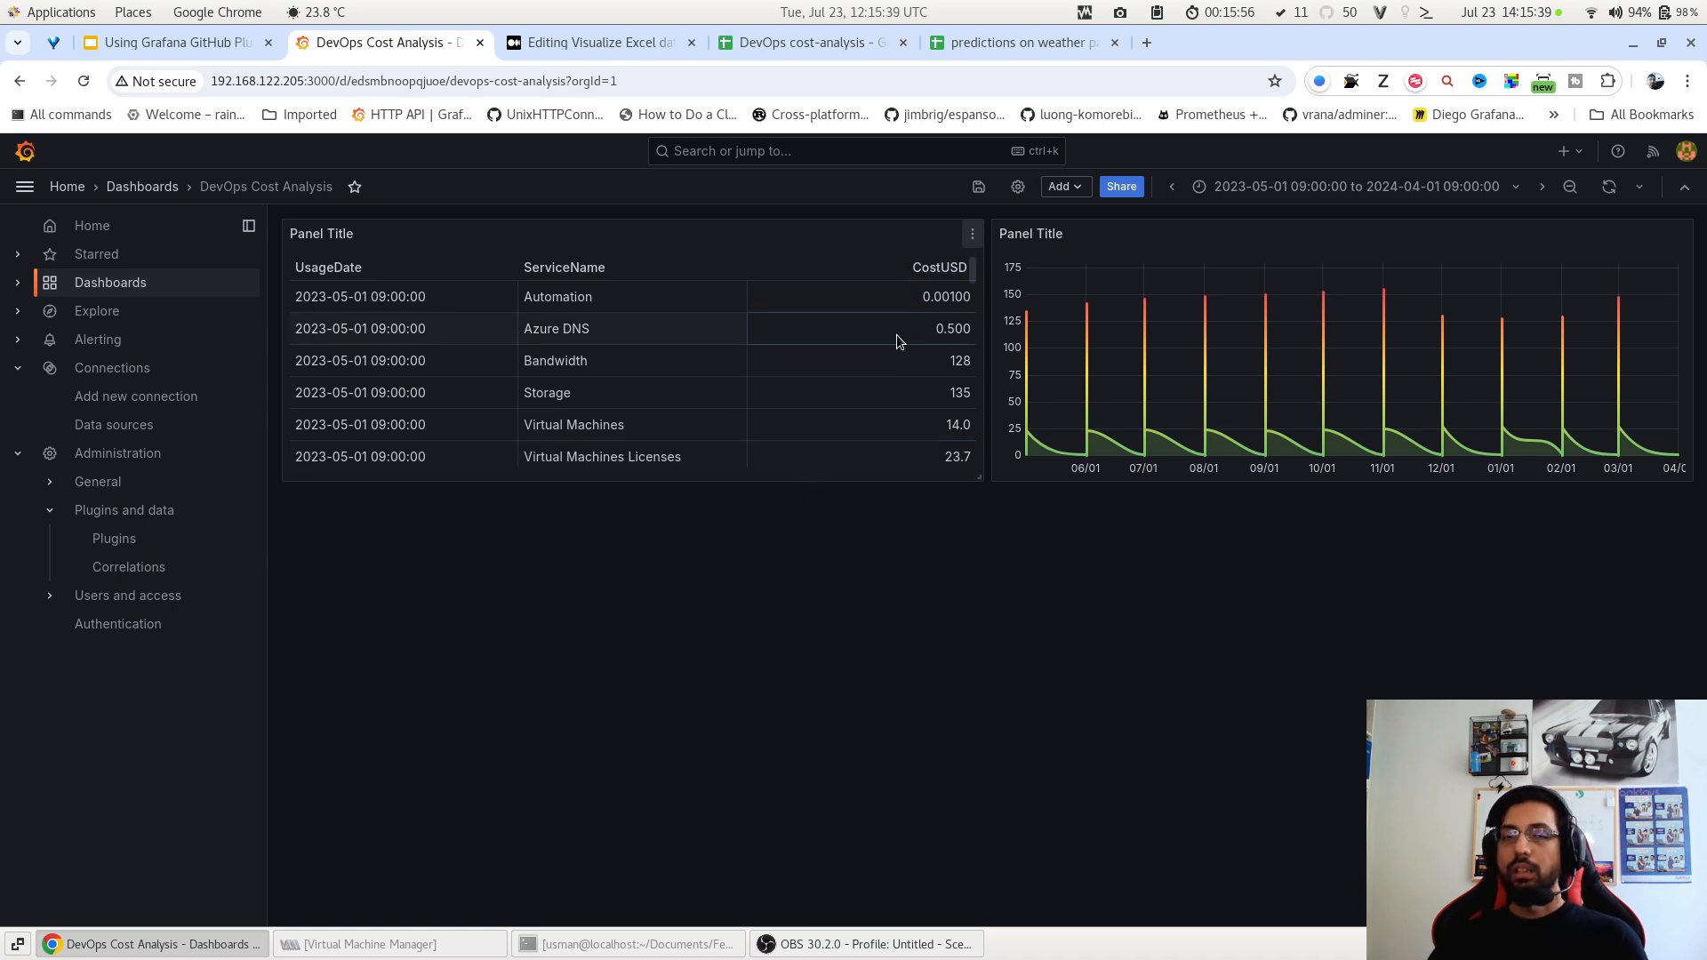
# Duplicate the cost table panel and place the copy below the original table.
pyautogui.click(971, 233)
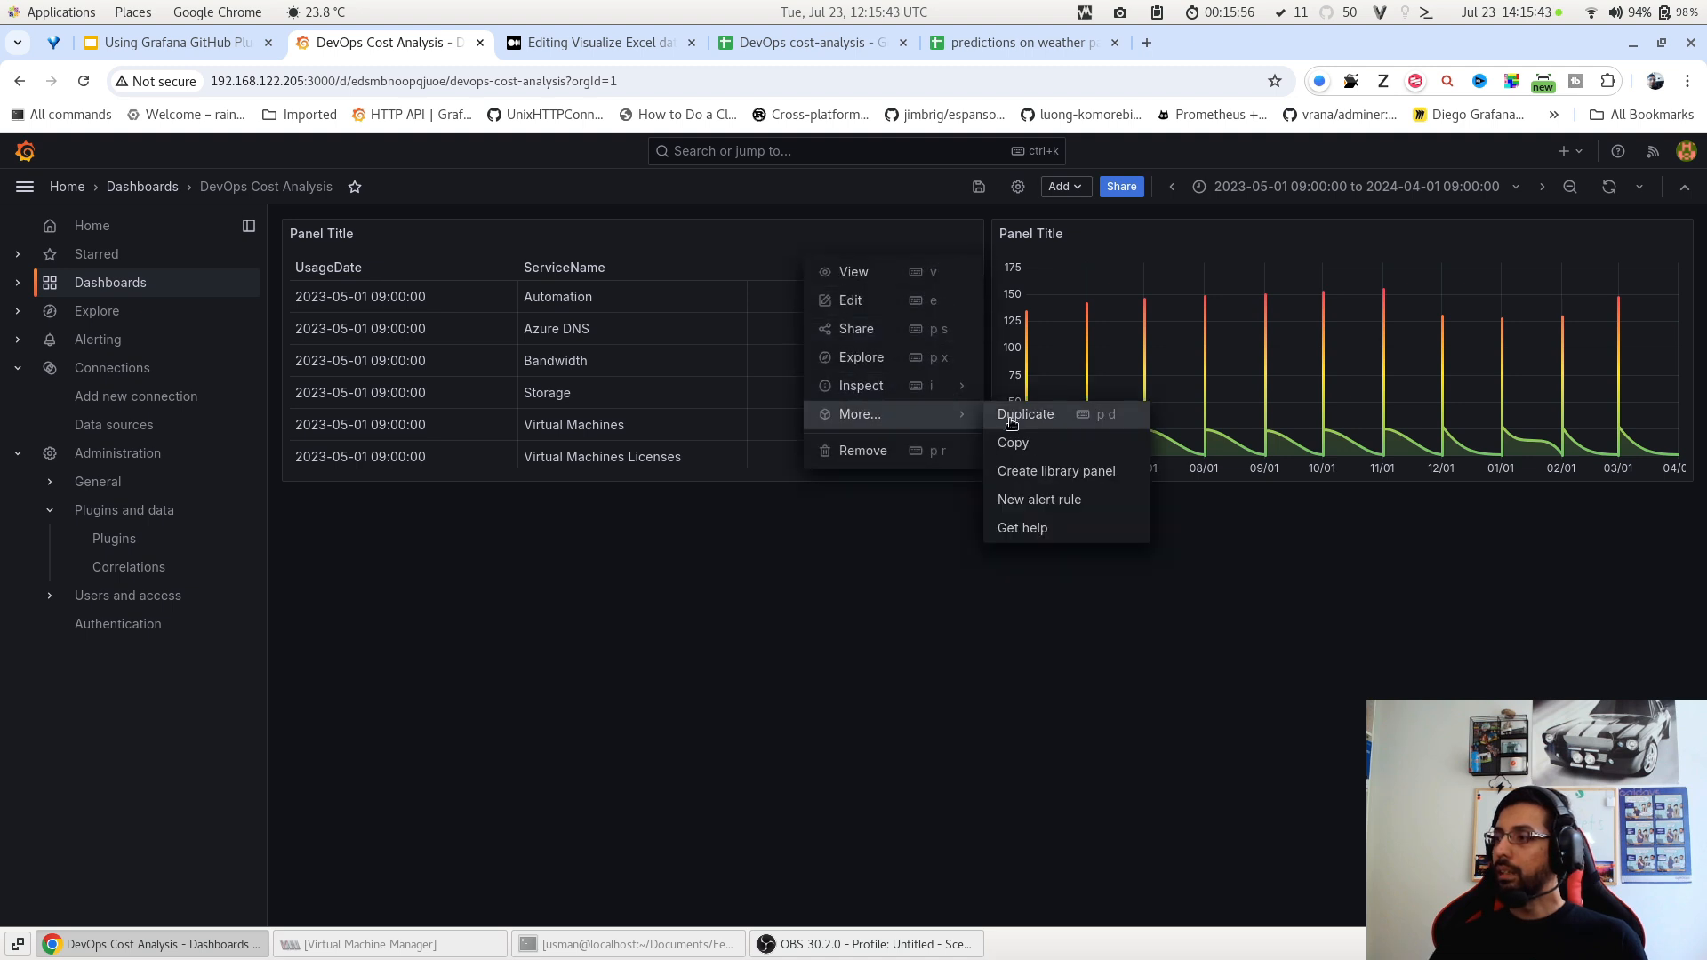
pyautogui.click(1011, 422)
pyautogui.moveTo(1128, 265); pyautogui.dragTo(471, 538)
# Enable column filters on the copy, test a ServiceName filter for Virtual Machines, and apply.
pyautogui.press('e')
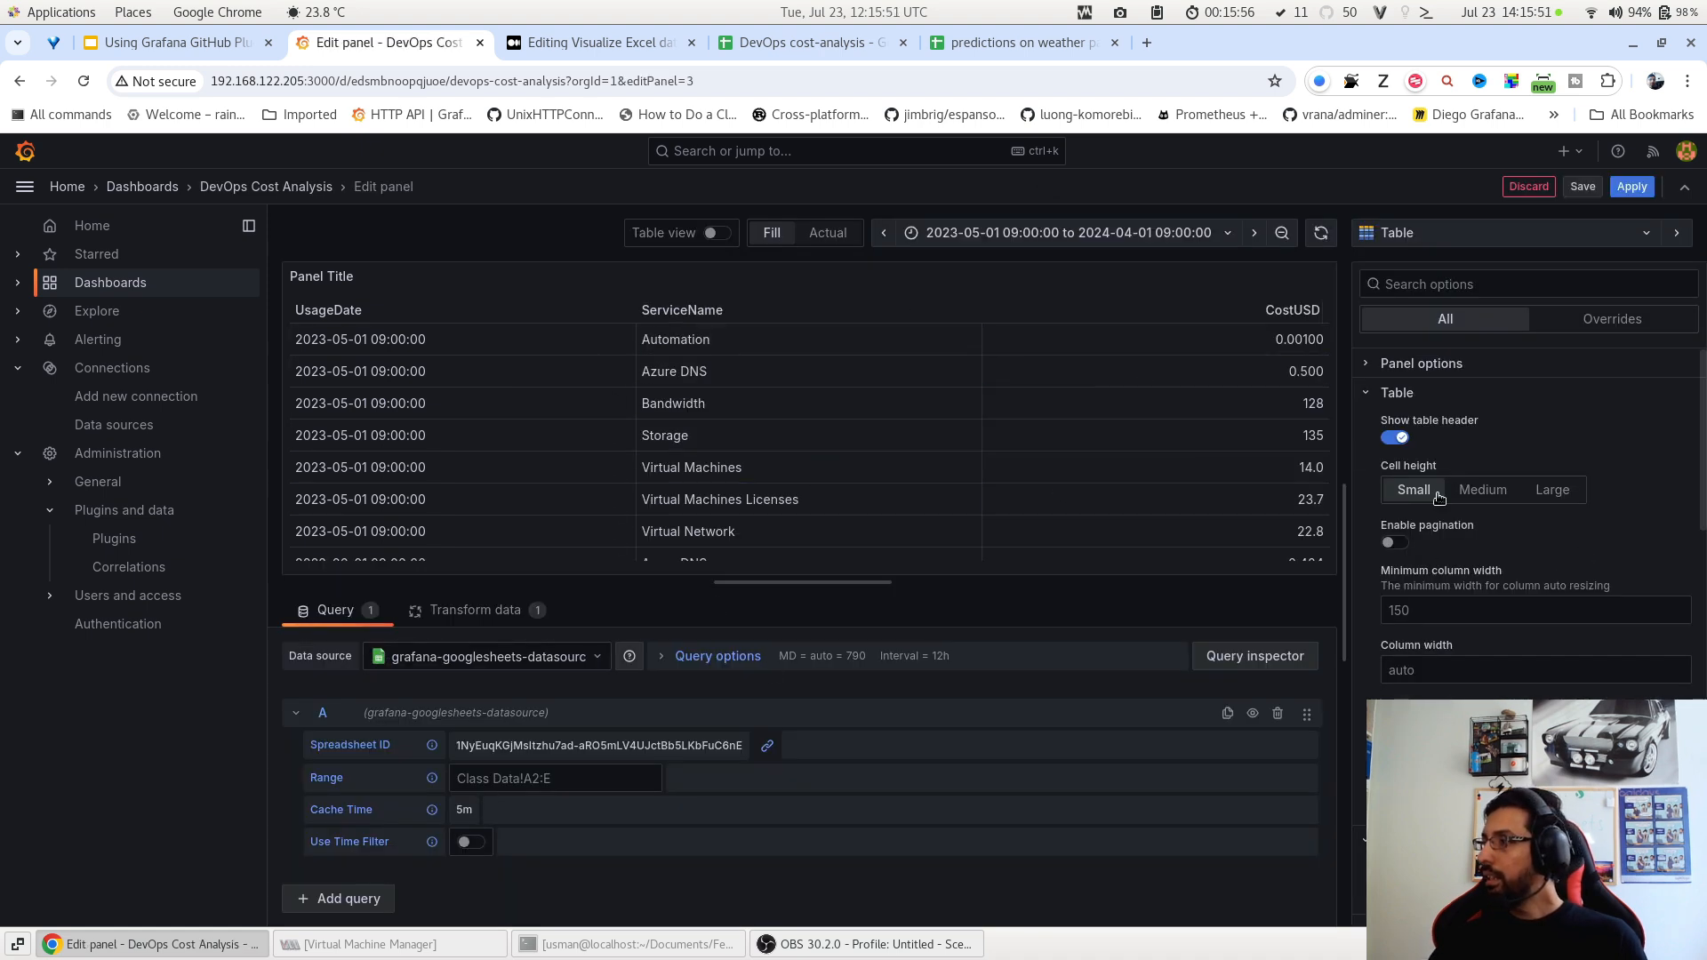
pyautogui.scroll(-3, 1453, 551)
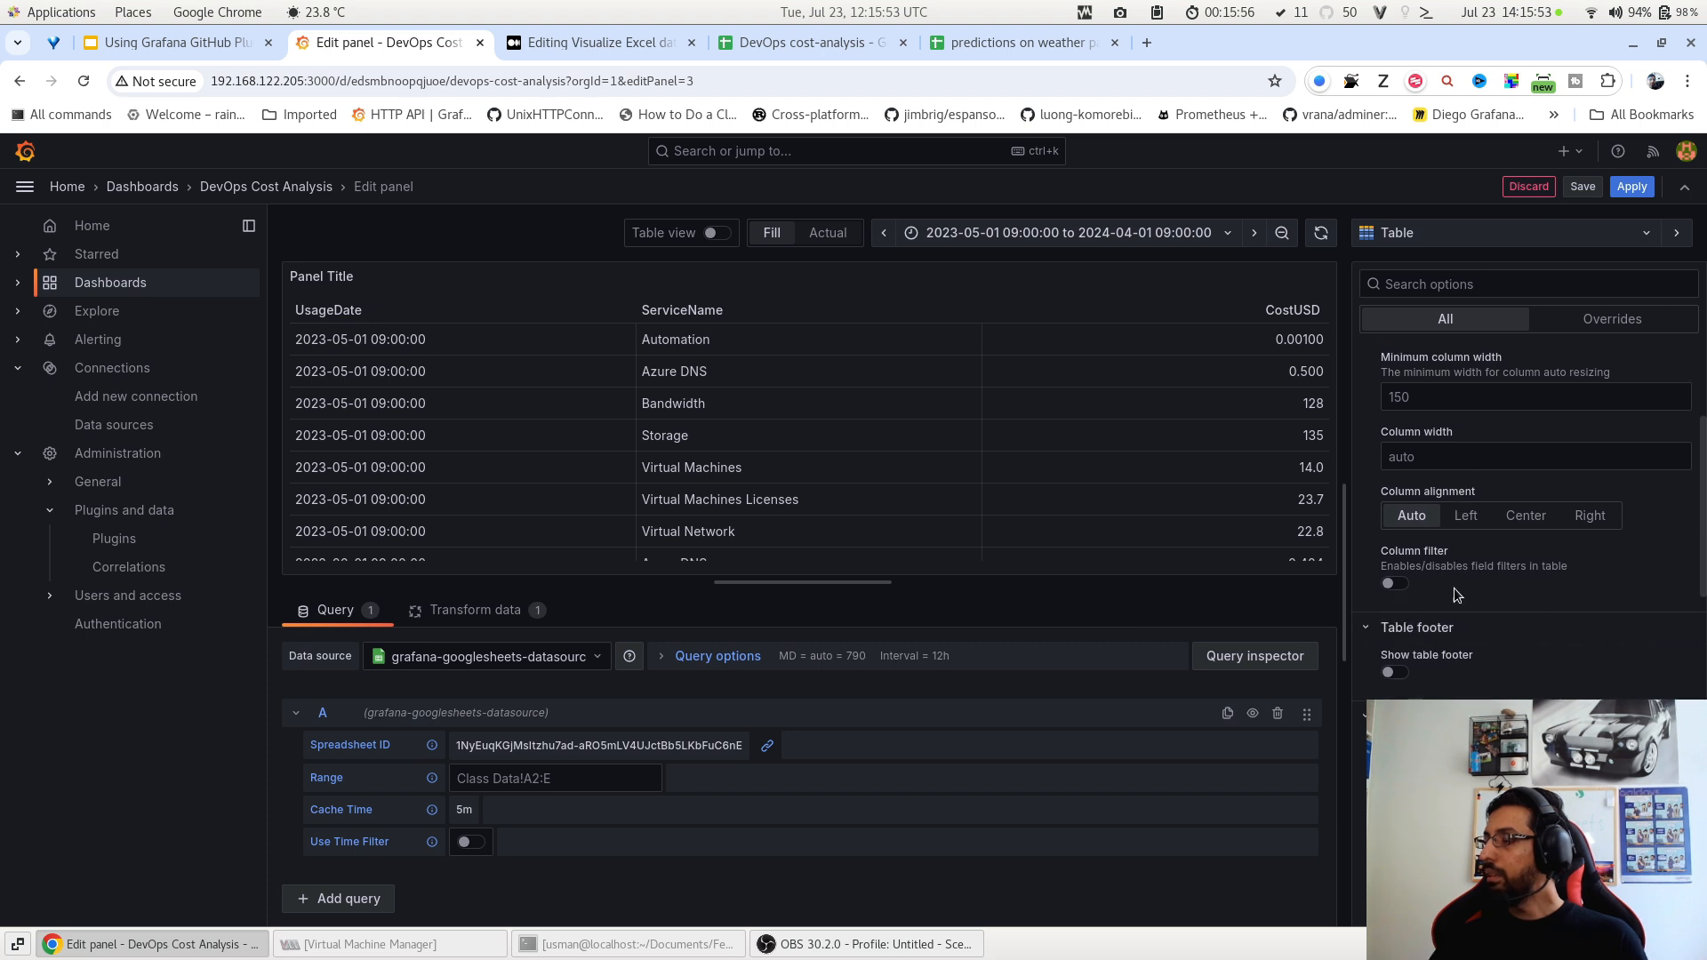
pyautogui.click(1394, 584)
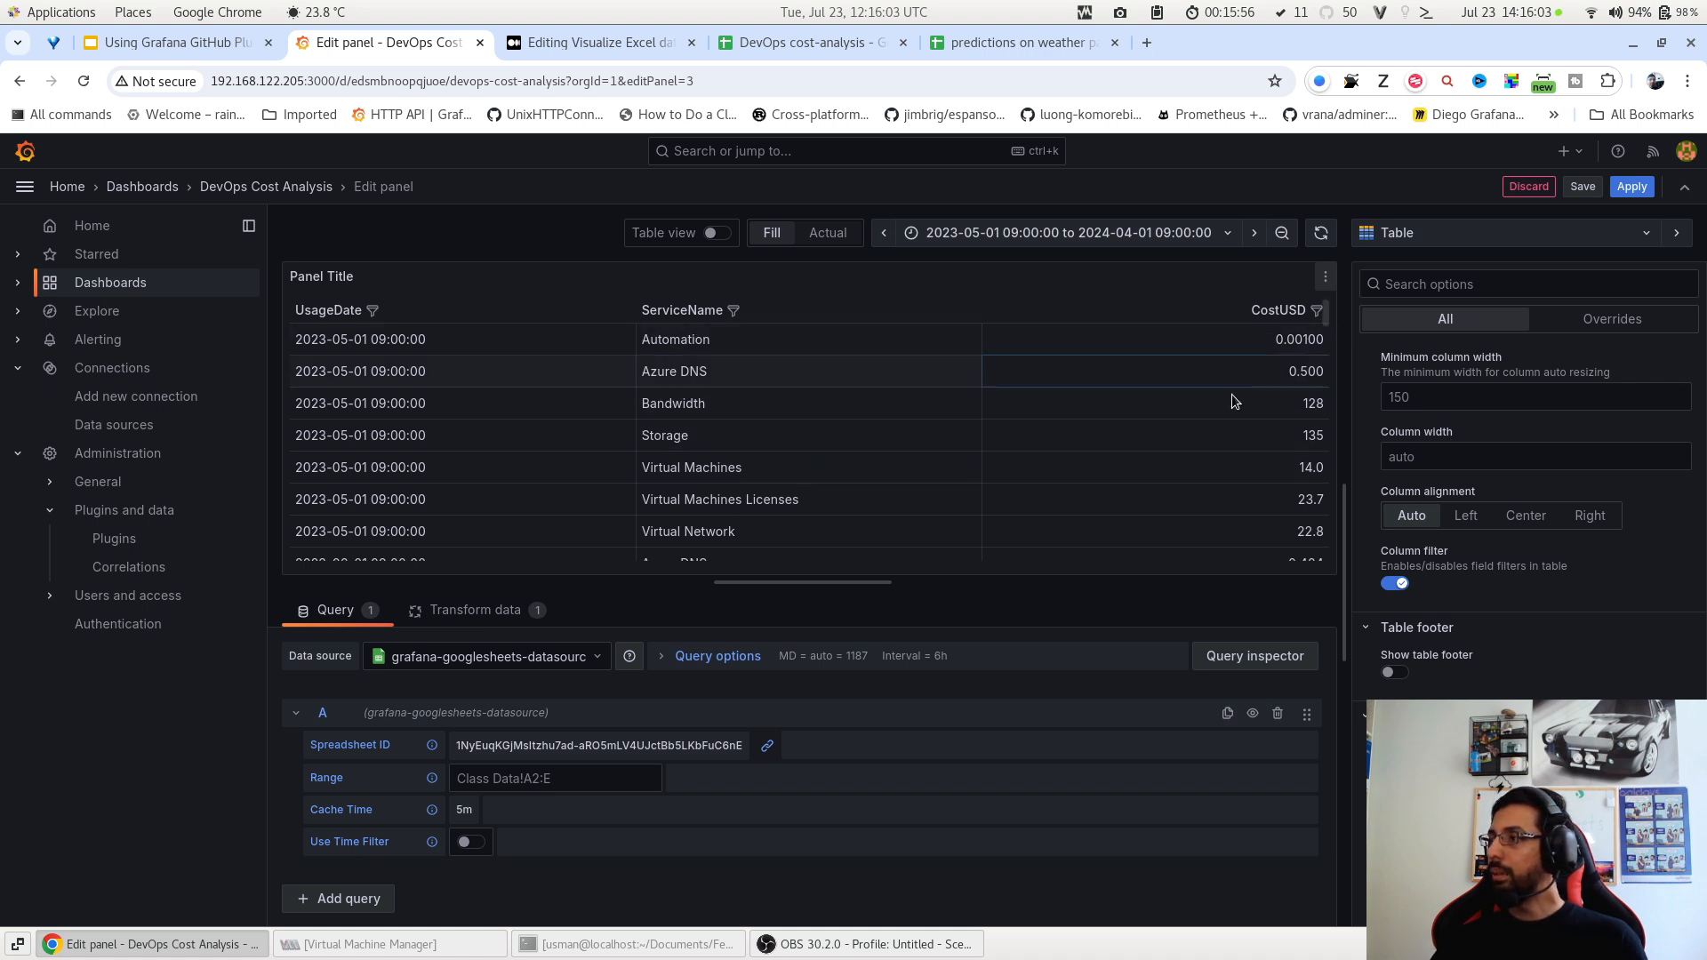
pyautogui.click(733, 310)
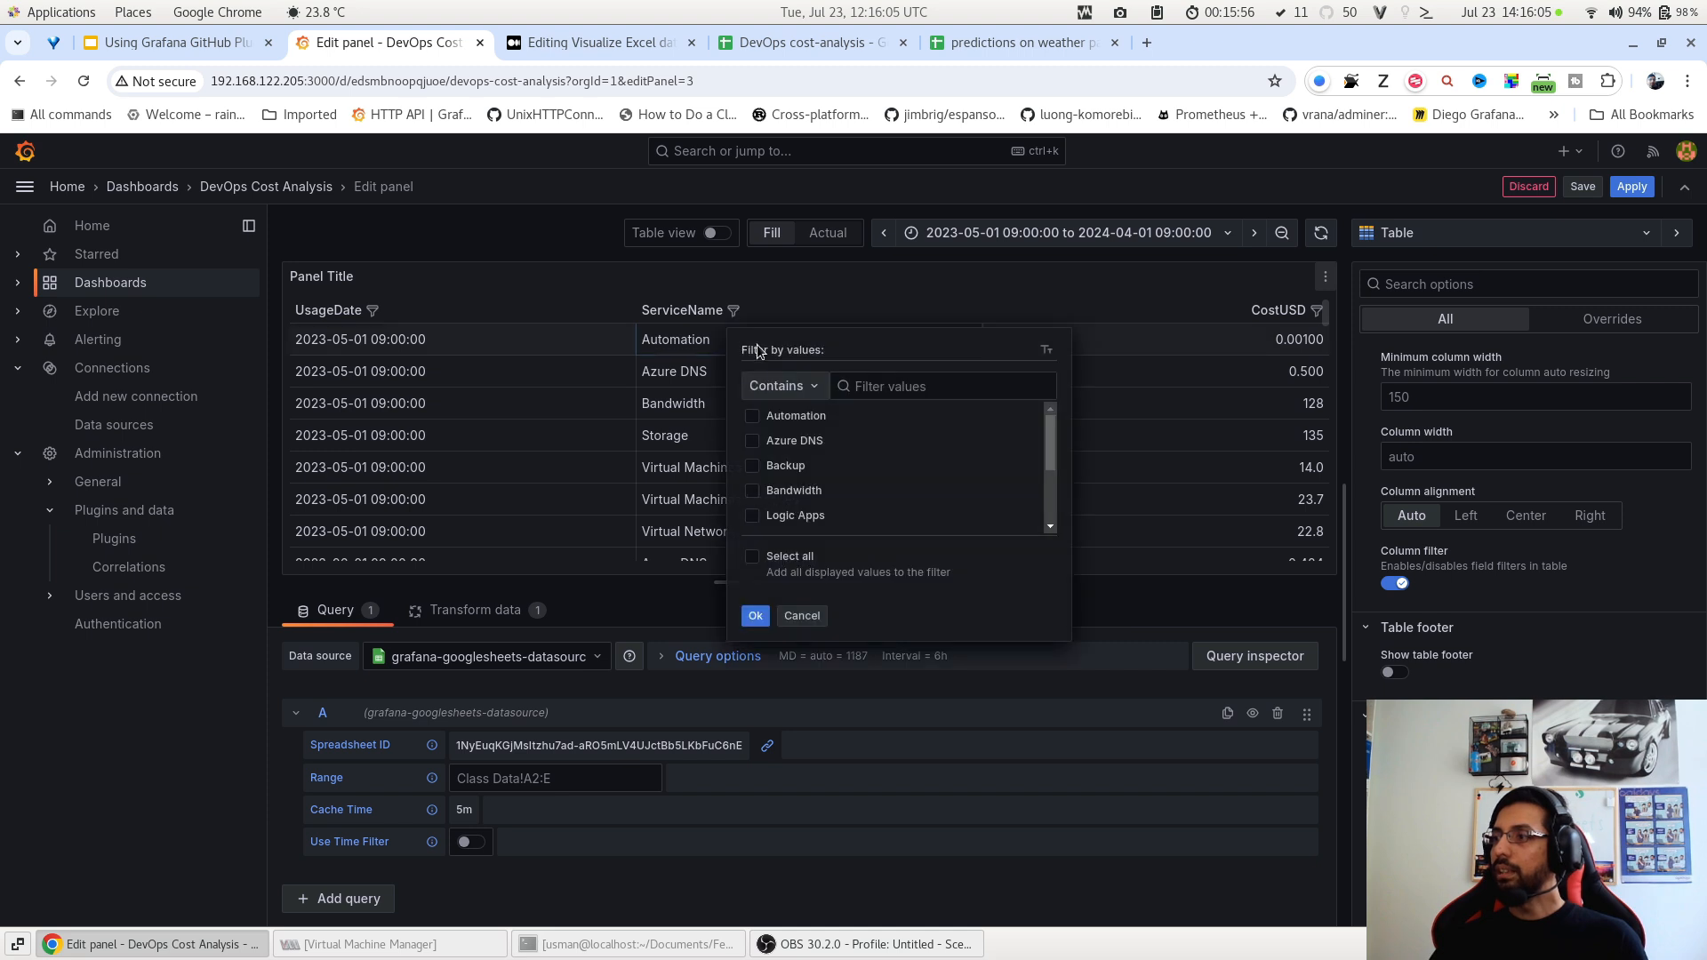
pyautogui.scroll(-3, 817, 487)
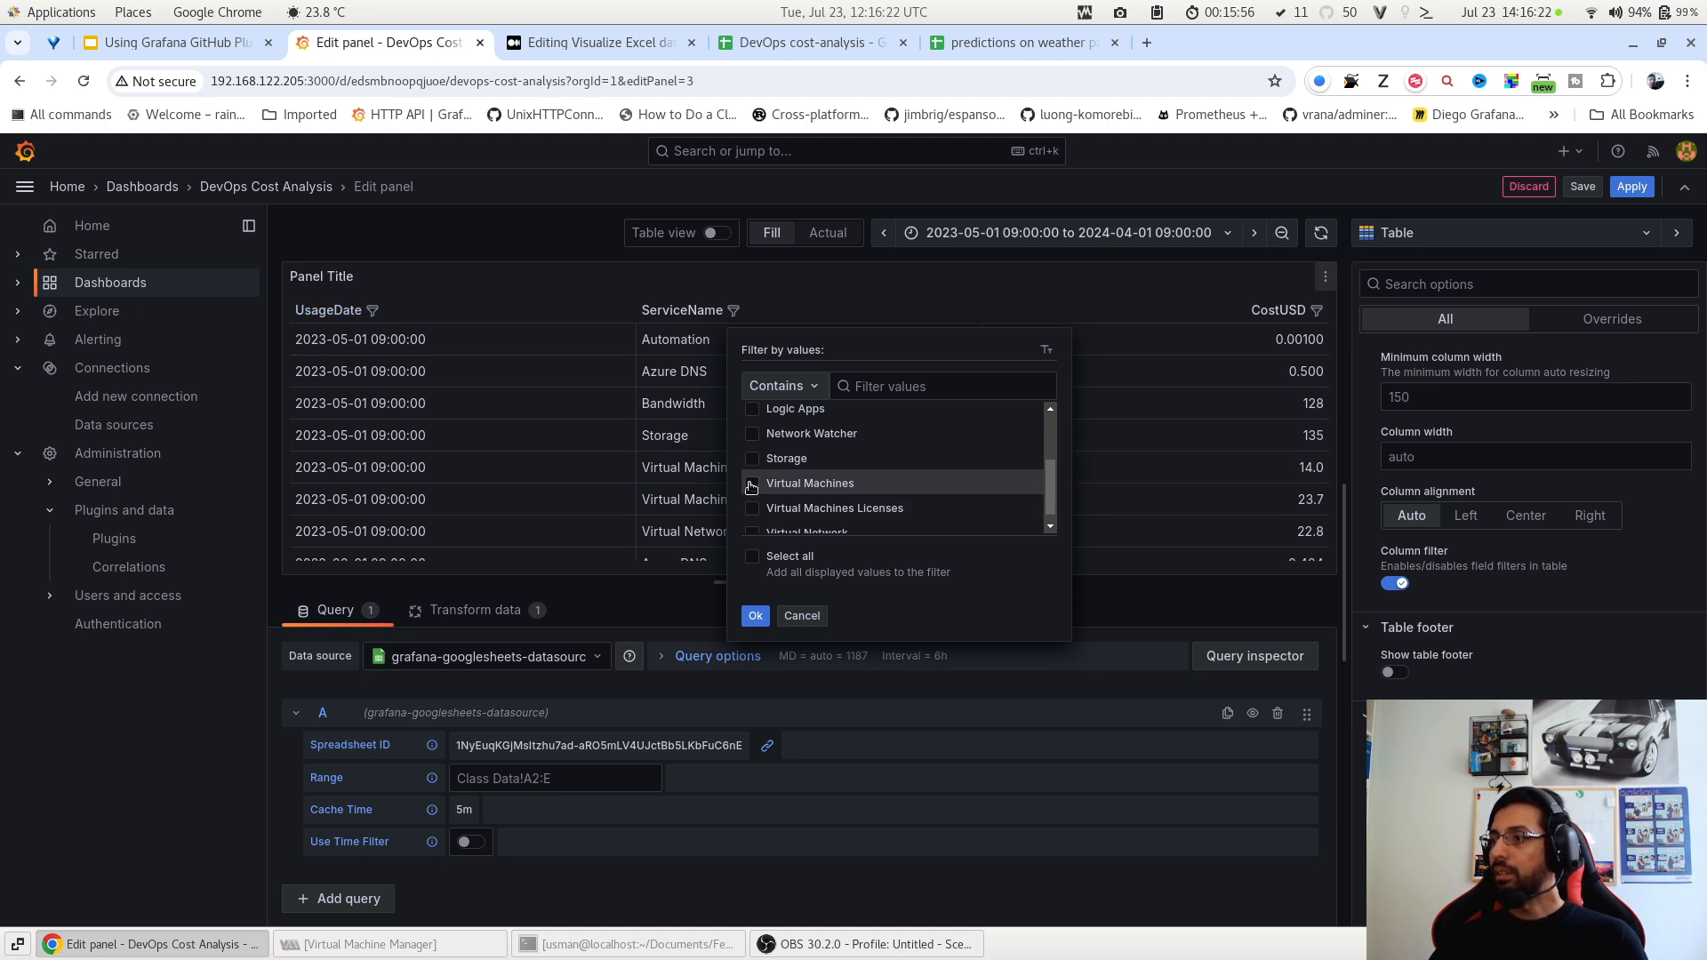
pyautogui.click(752, 484)
pyautogui.click(756, 615)
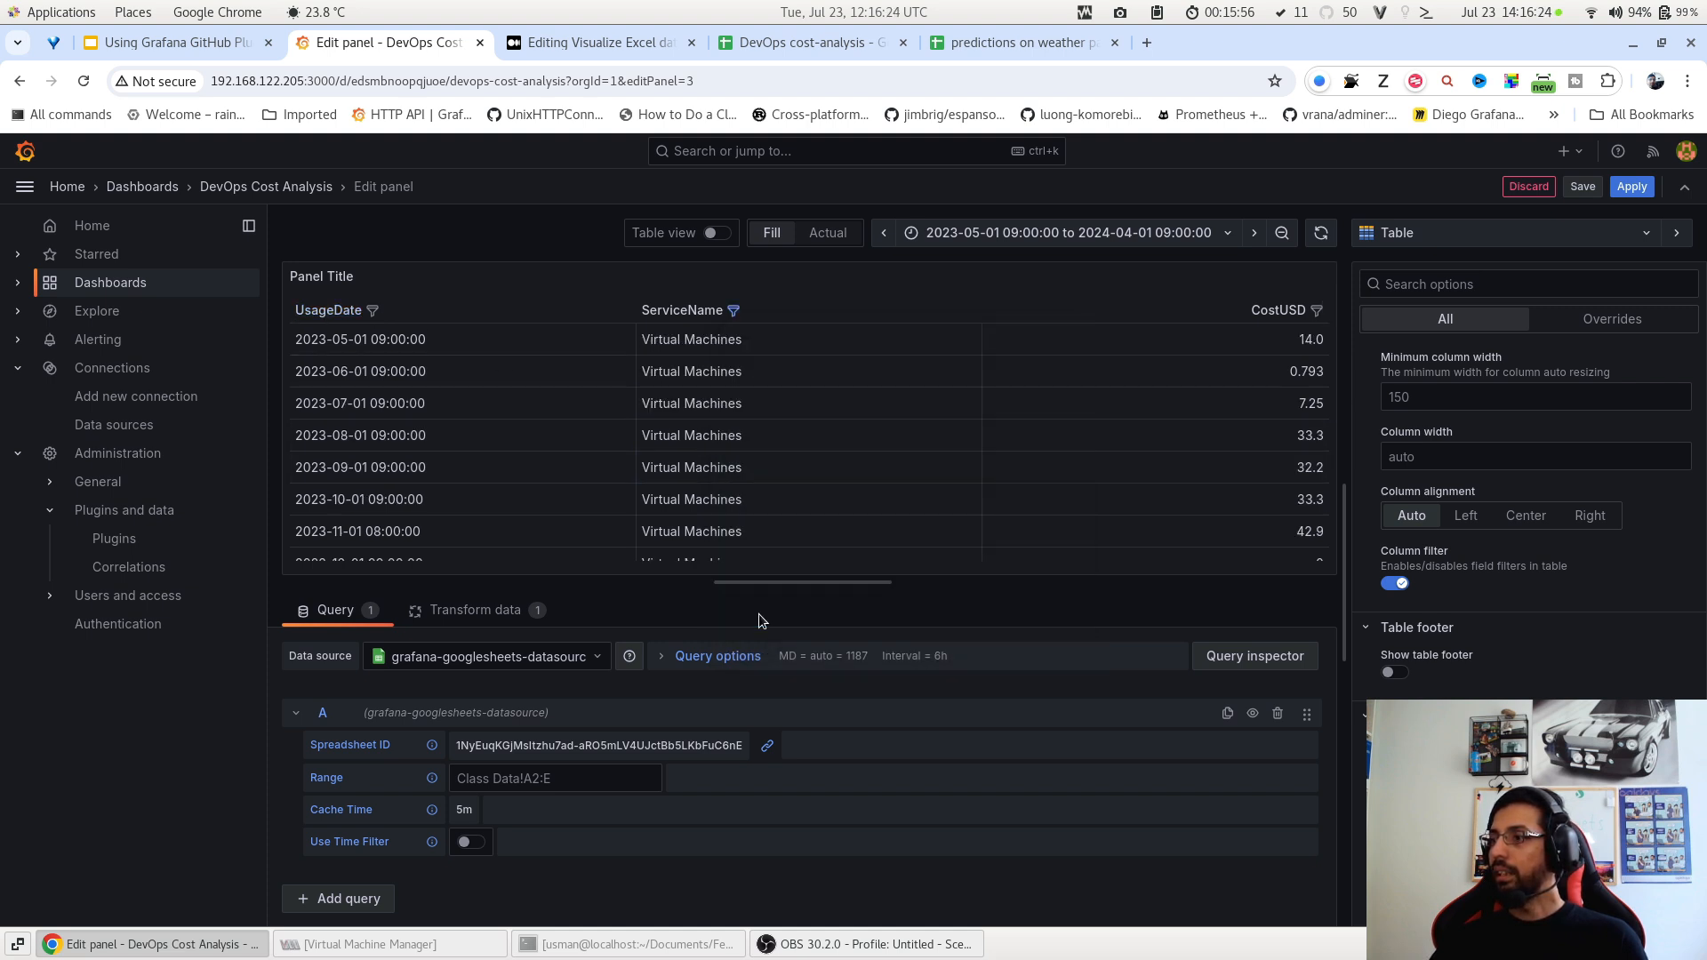
pyautogui.scroll(-2, 717, 345)
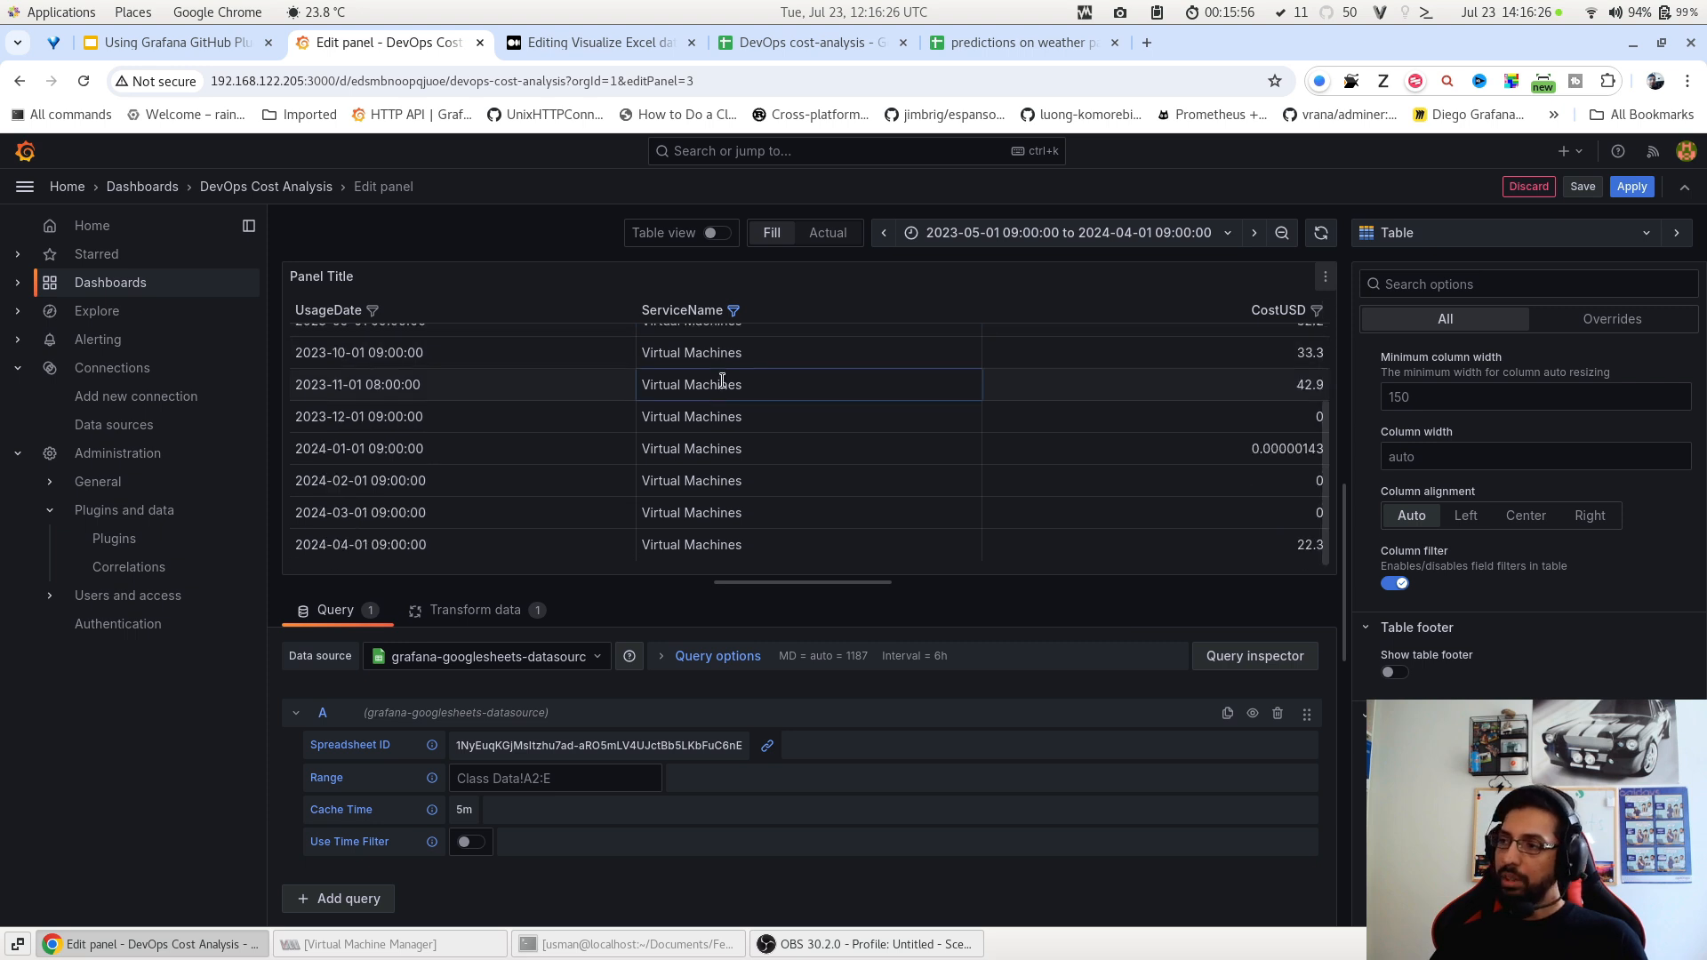
pyautogui.scroll(3, 711, 531)
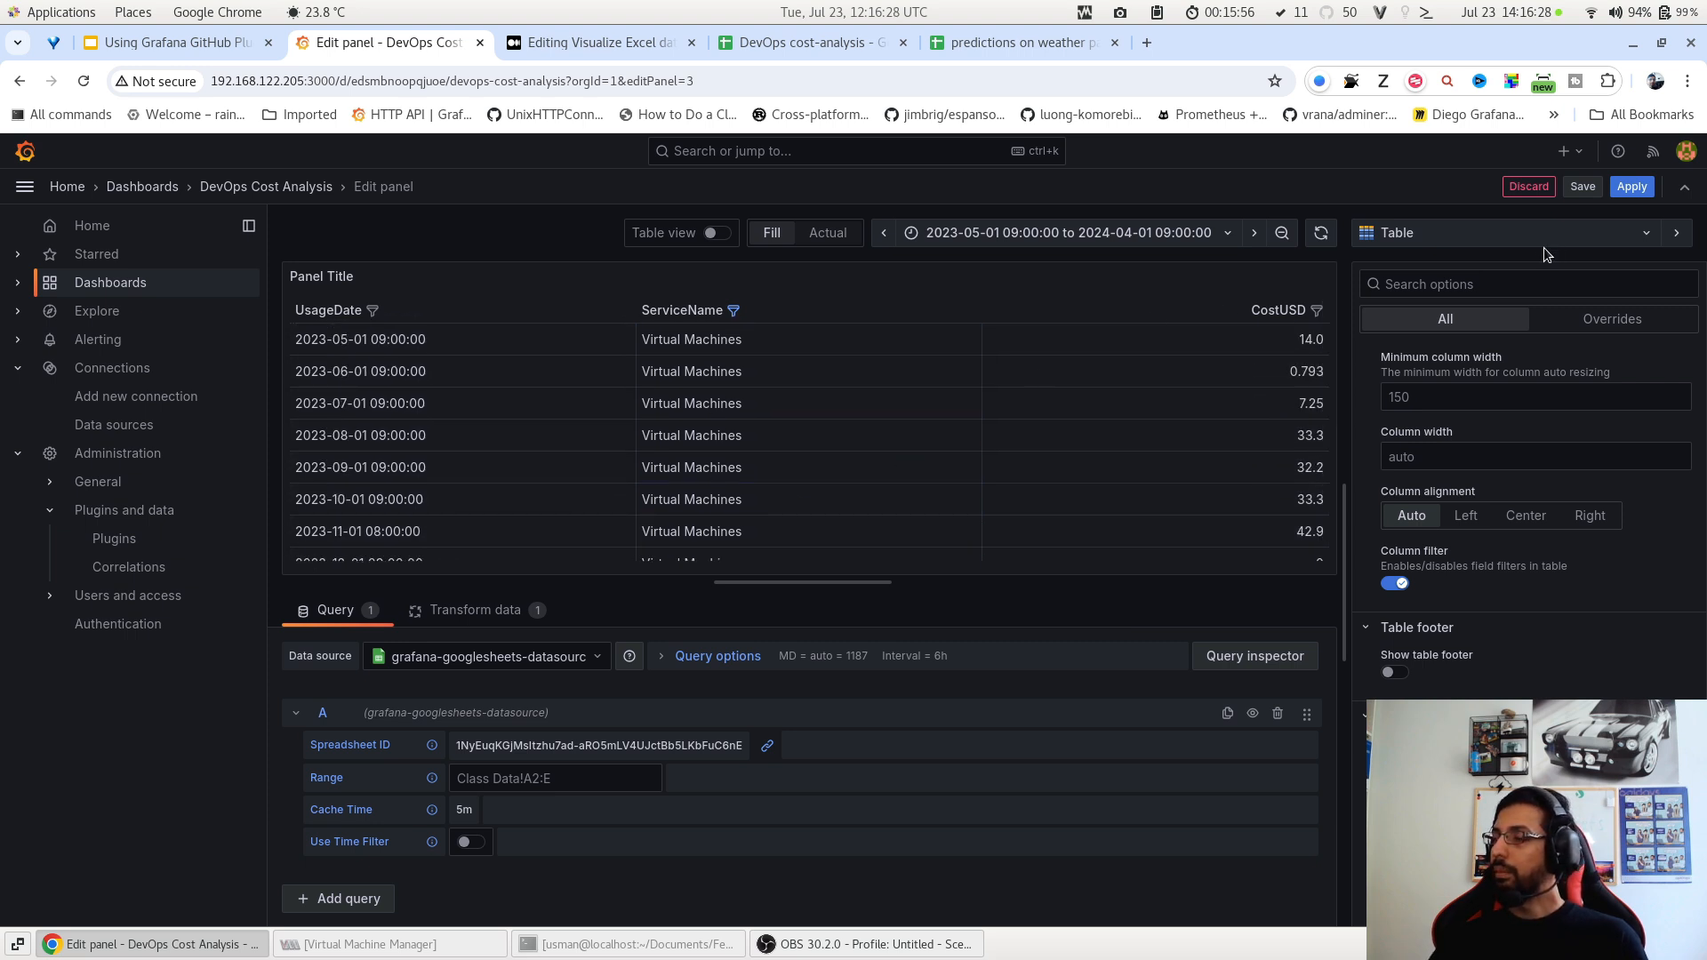
pyautogui.click(1631, 187)
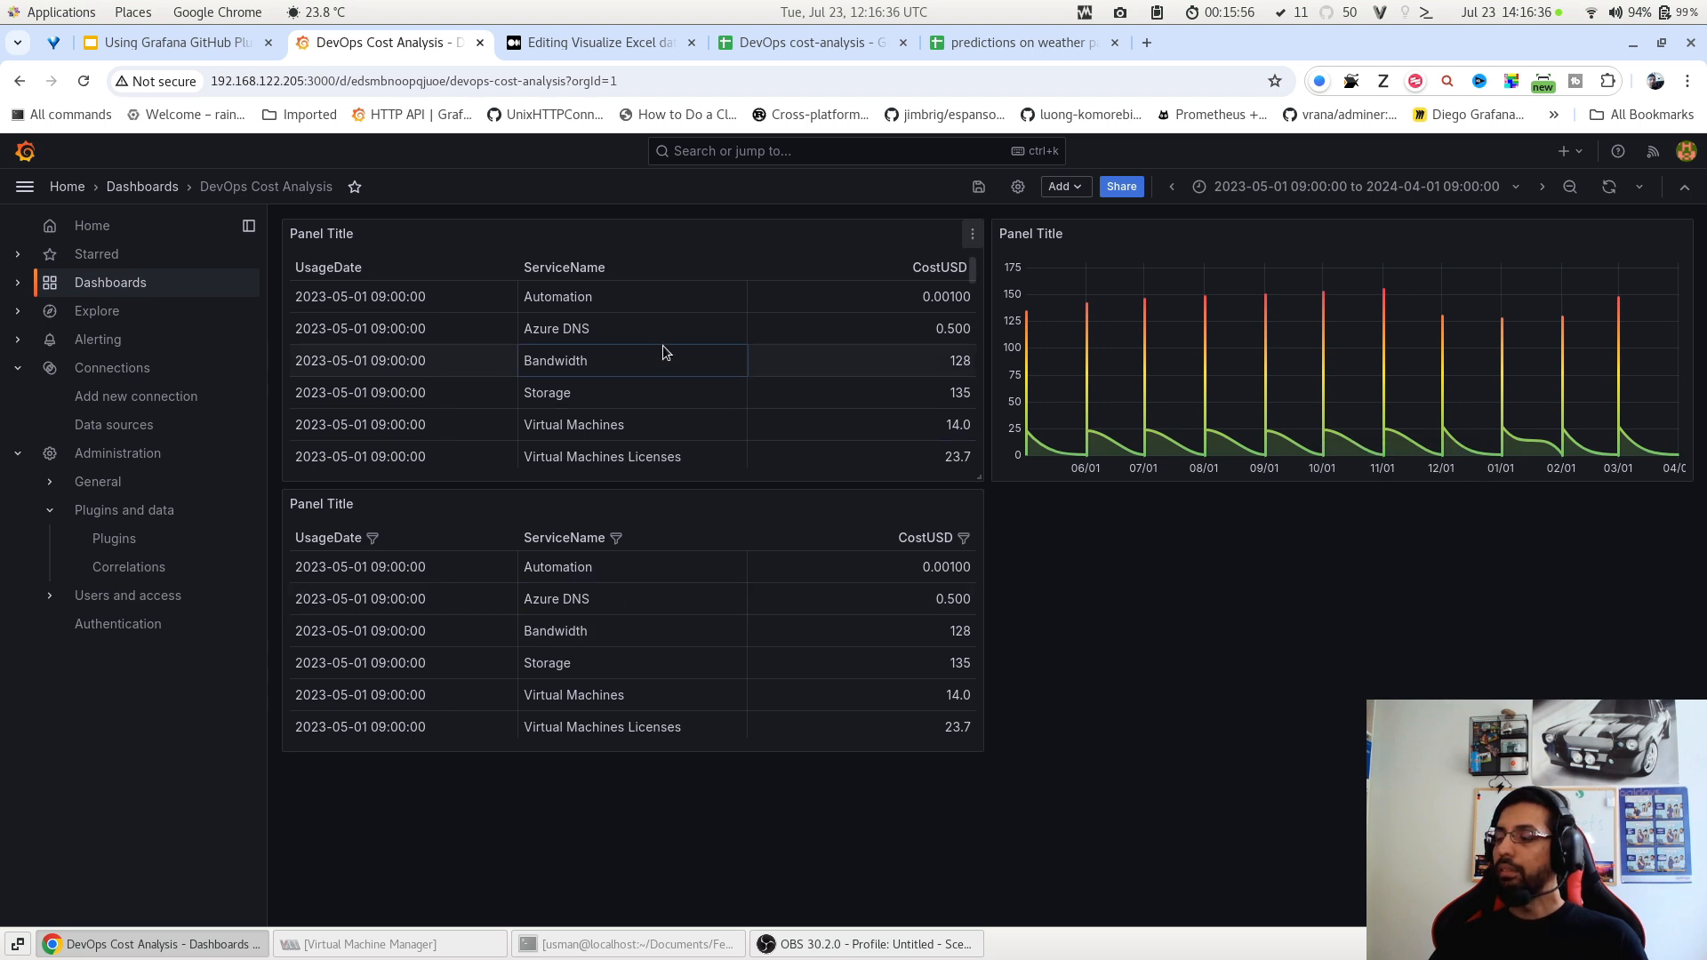
pyautogui.scroll(-3, 656, 331)
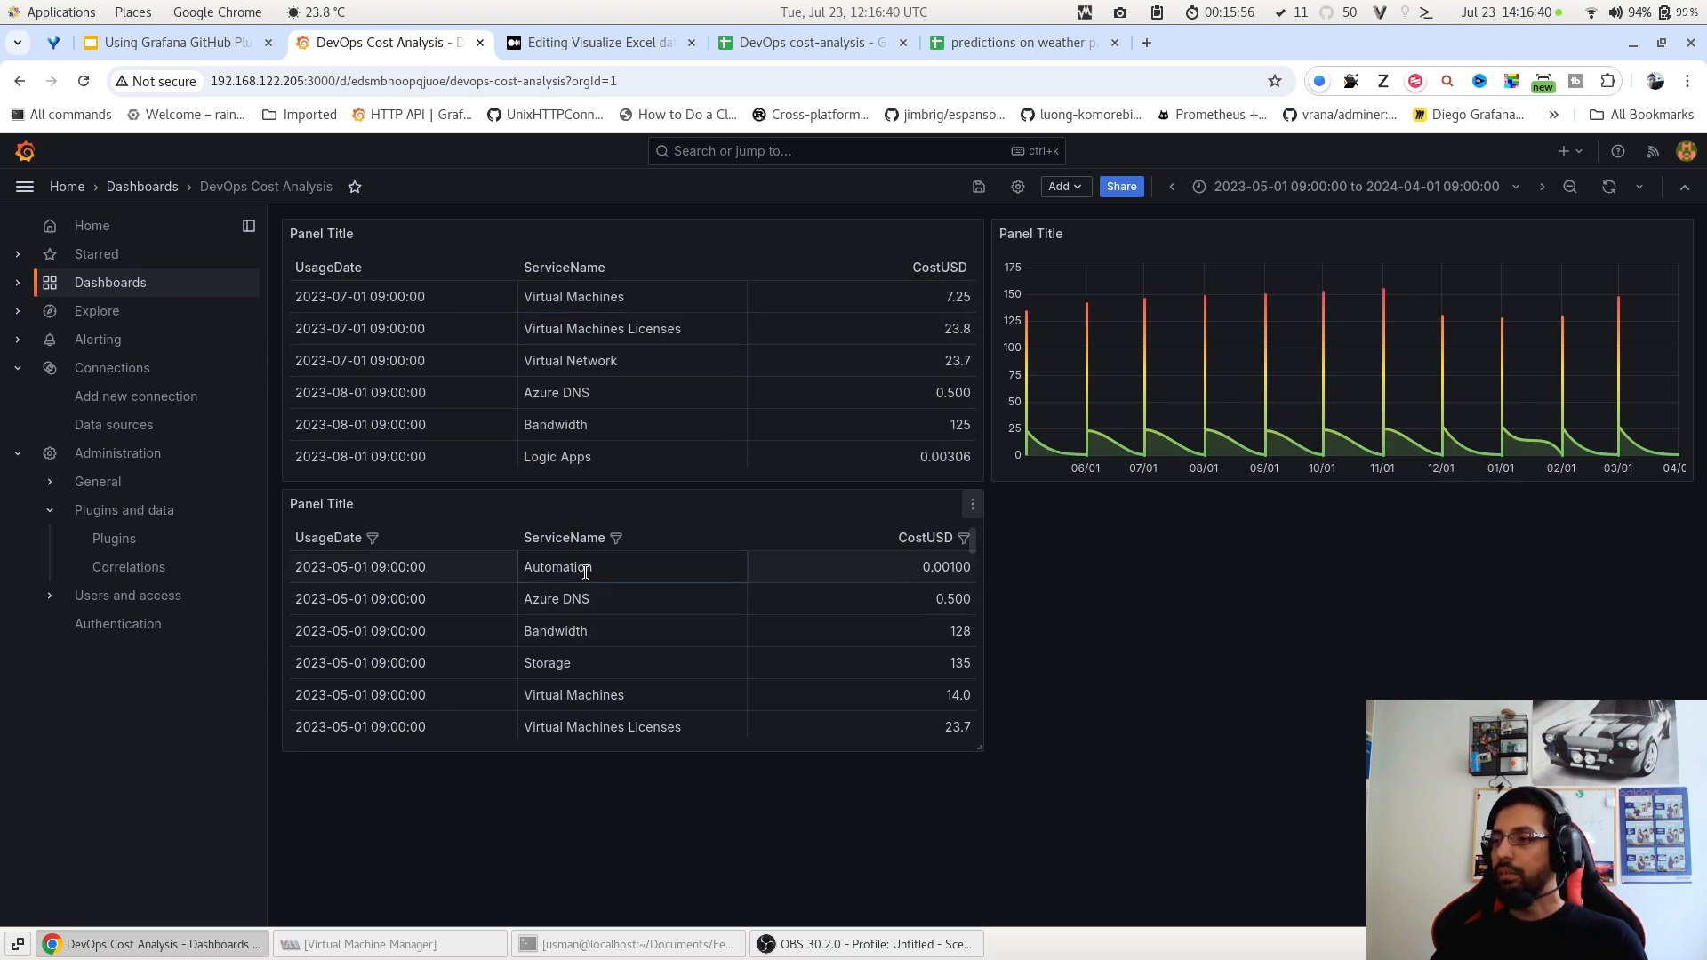
pyautogui.click(616, 539)
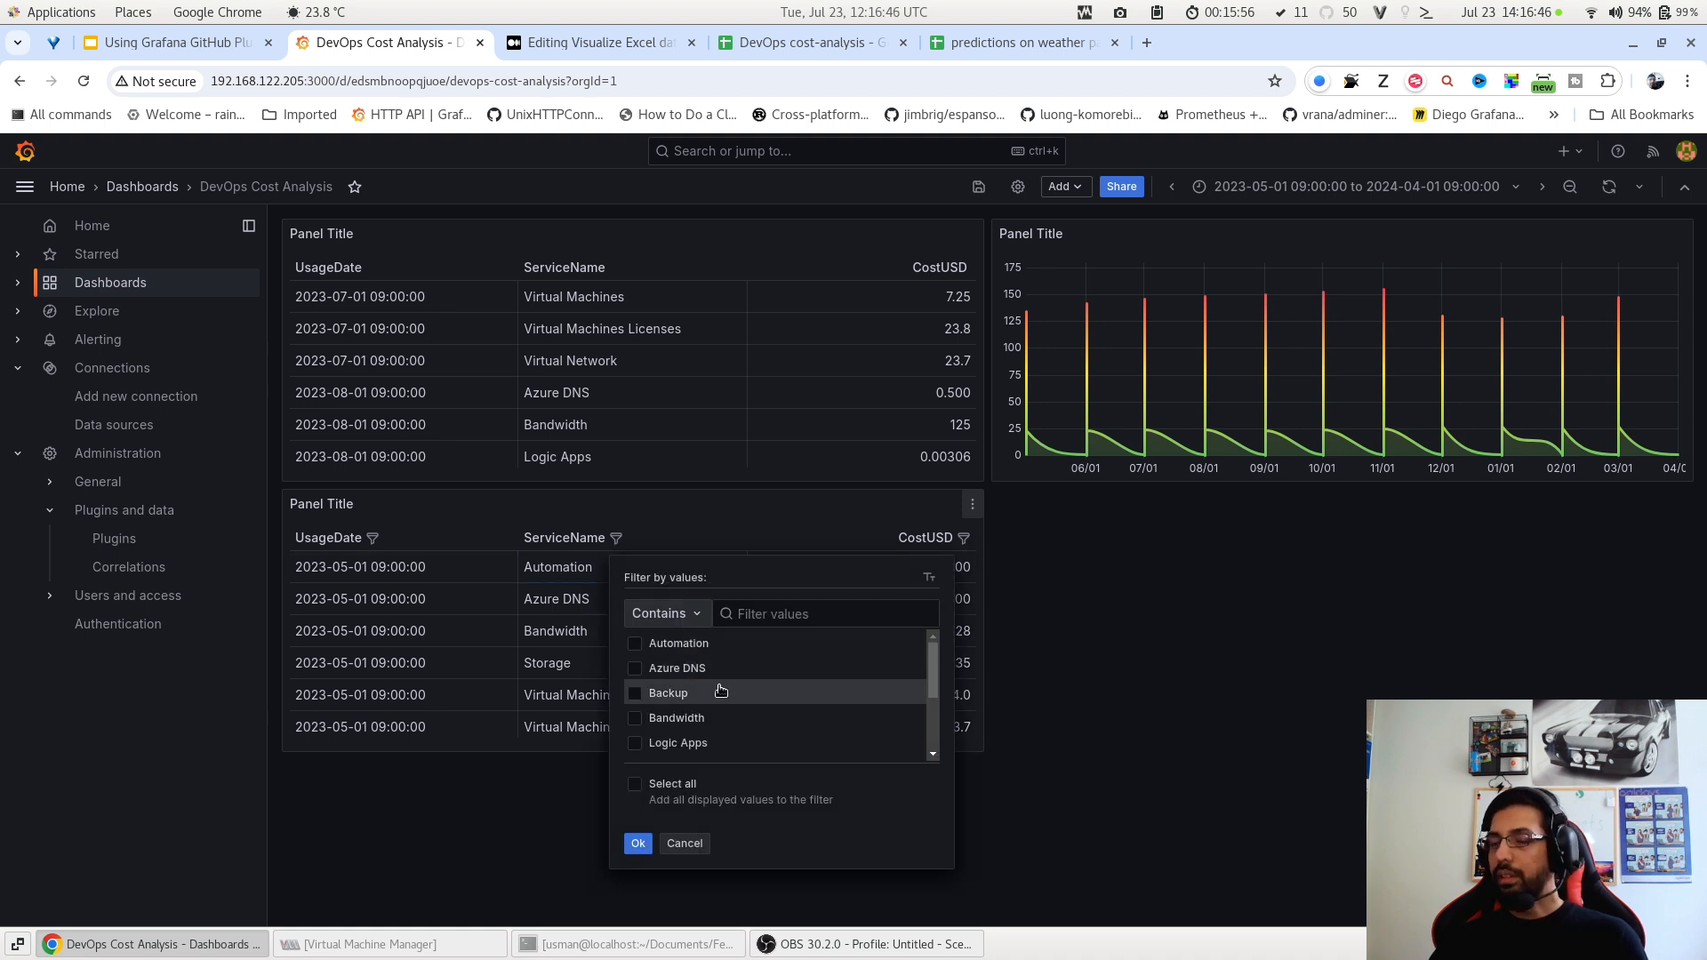
pyautogui.click(687, 843)
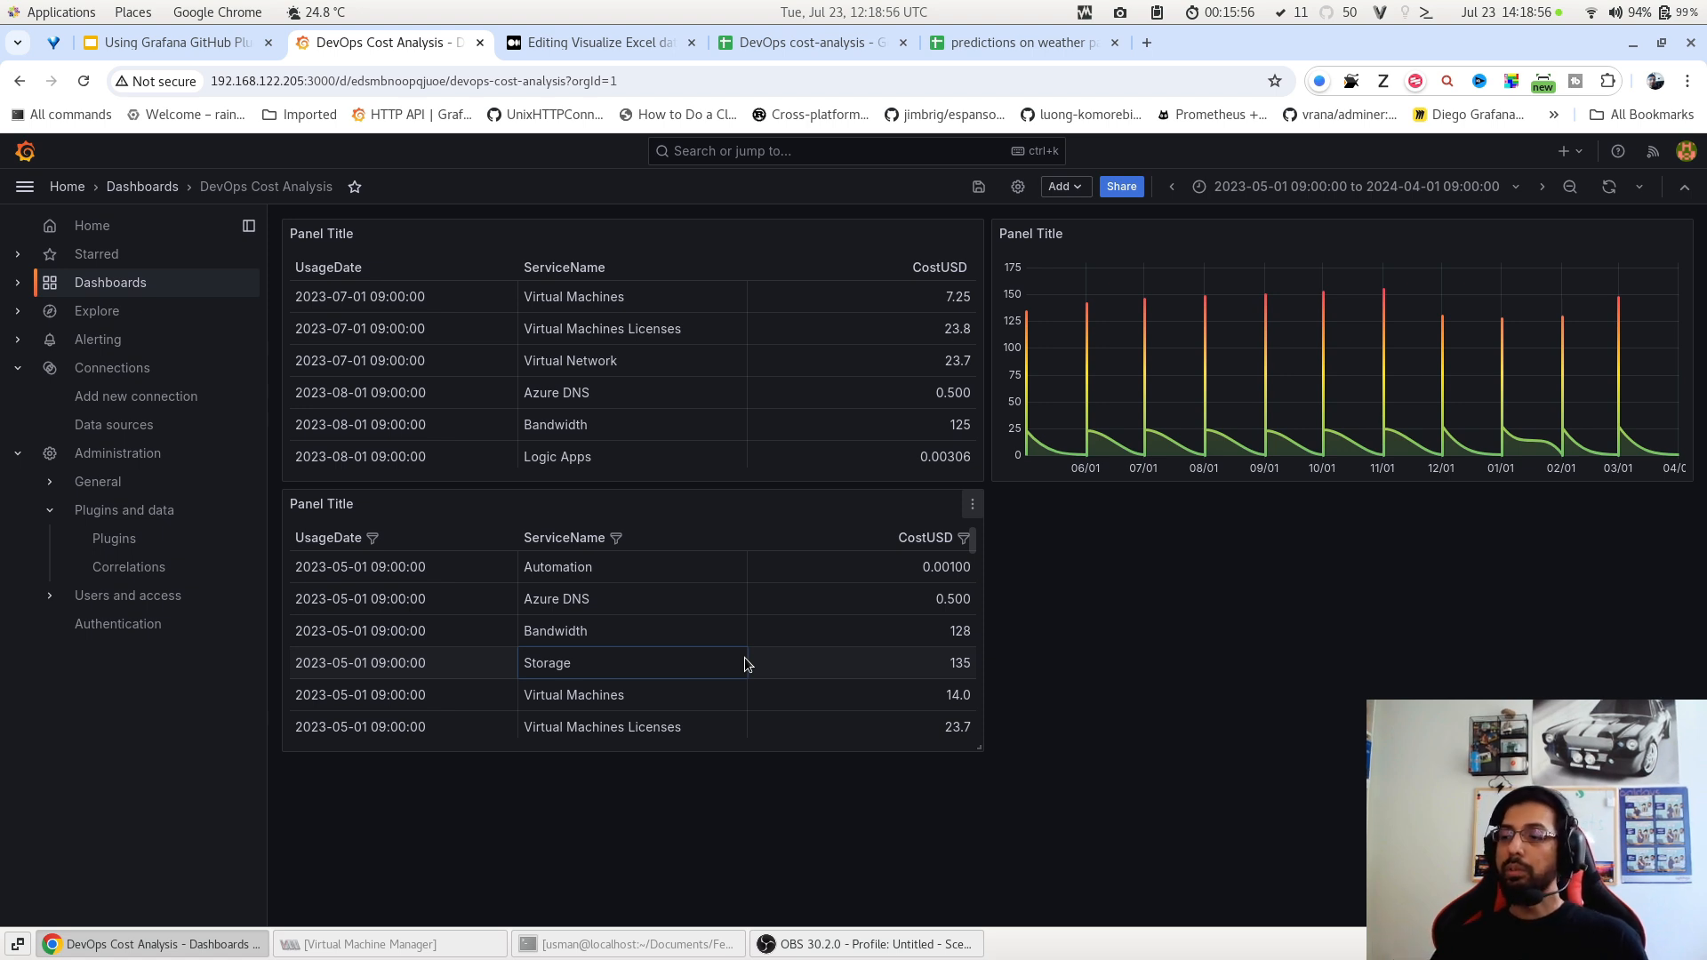
# Duplicate the lower cost table panel and edit the copy.
pyautogui.click(973, 504)
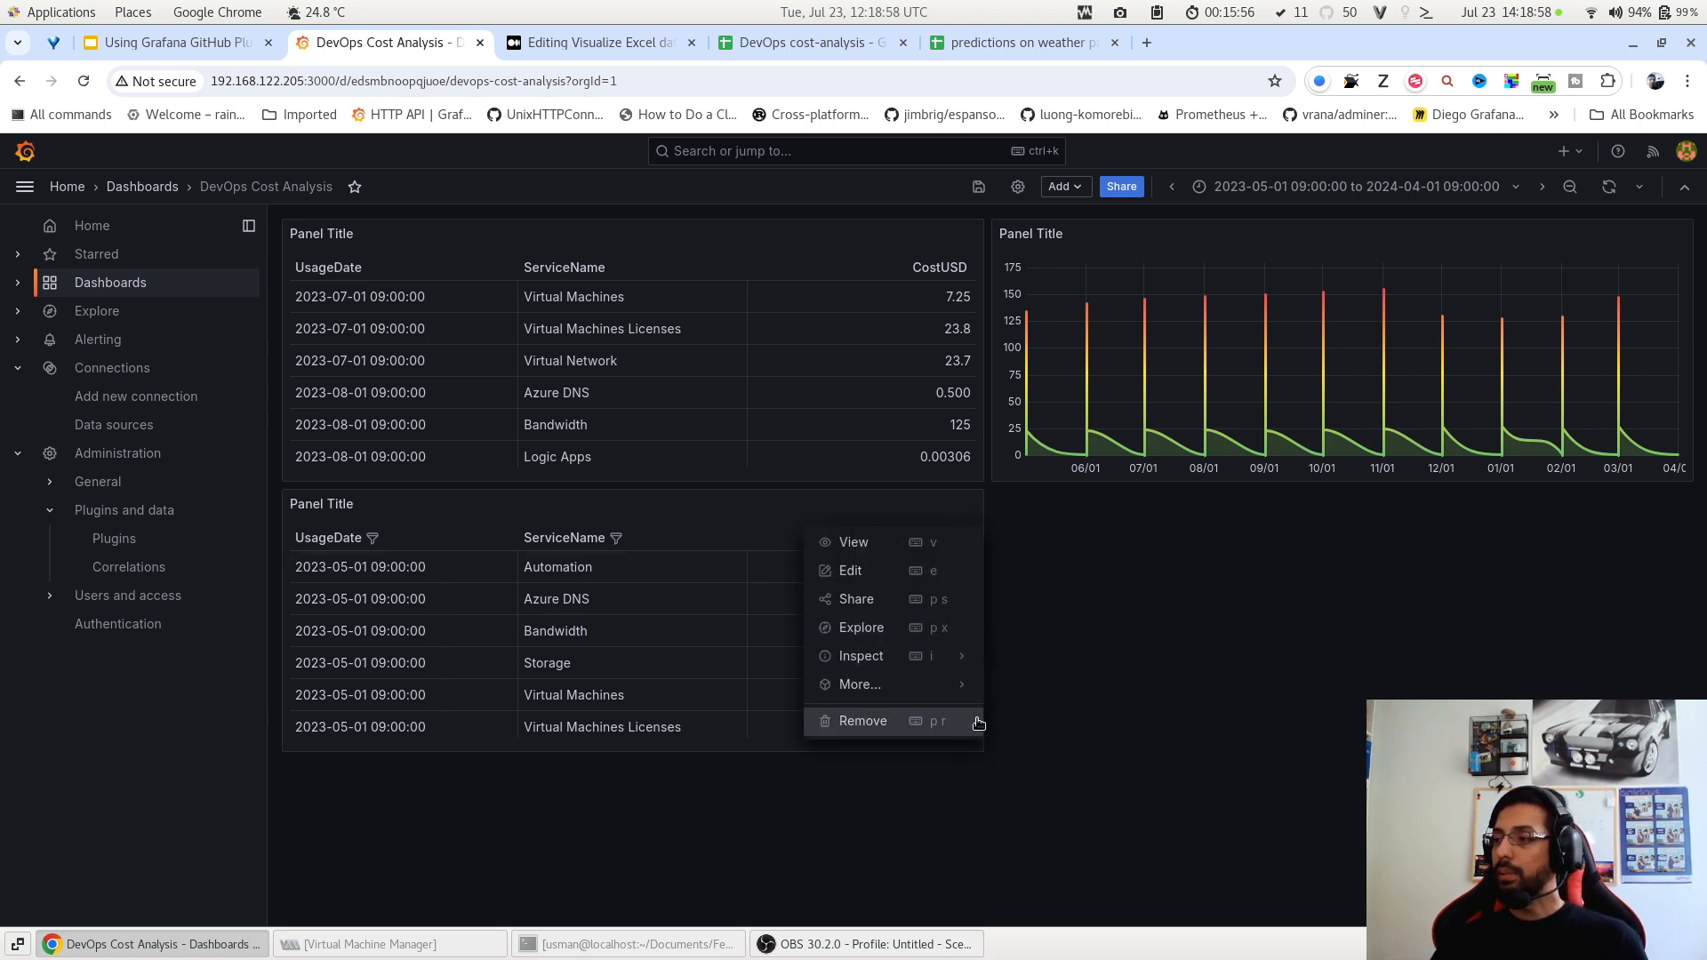
pyautogui.moveTo(965, 685)
pyautogui.click(1027, 685)
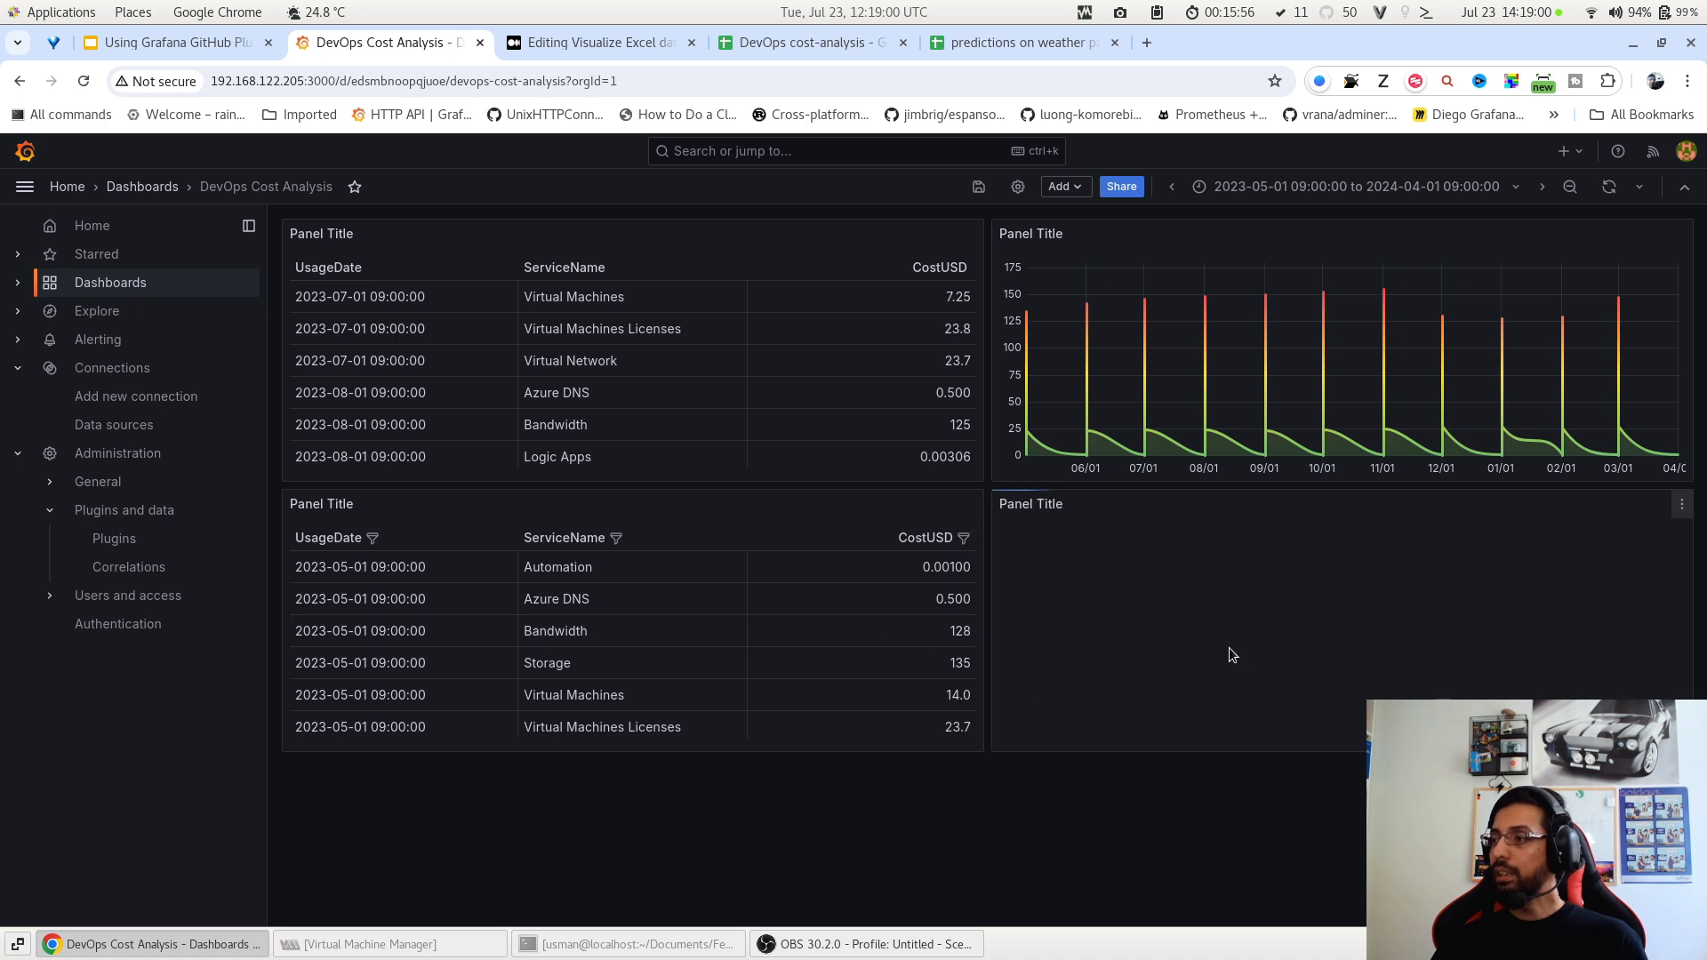
pyautogui.press('e')
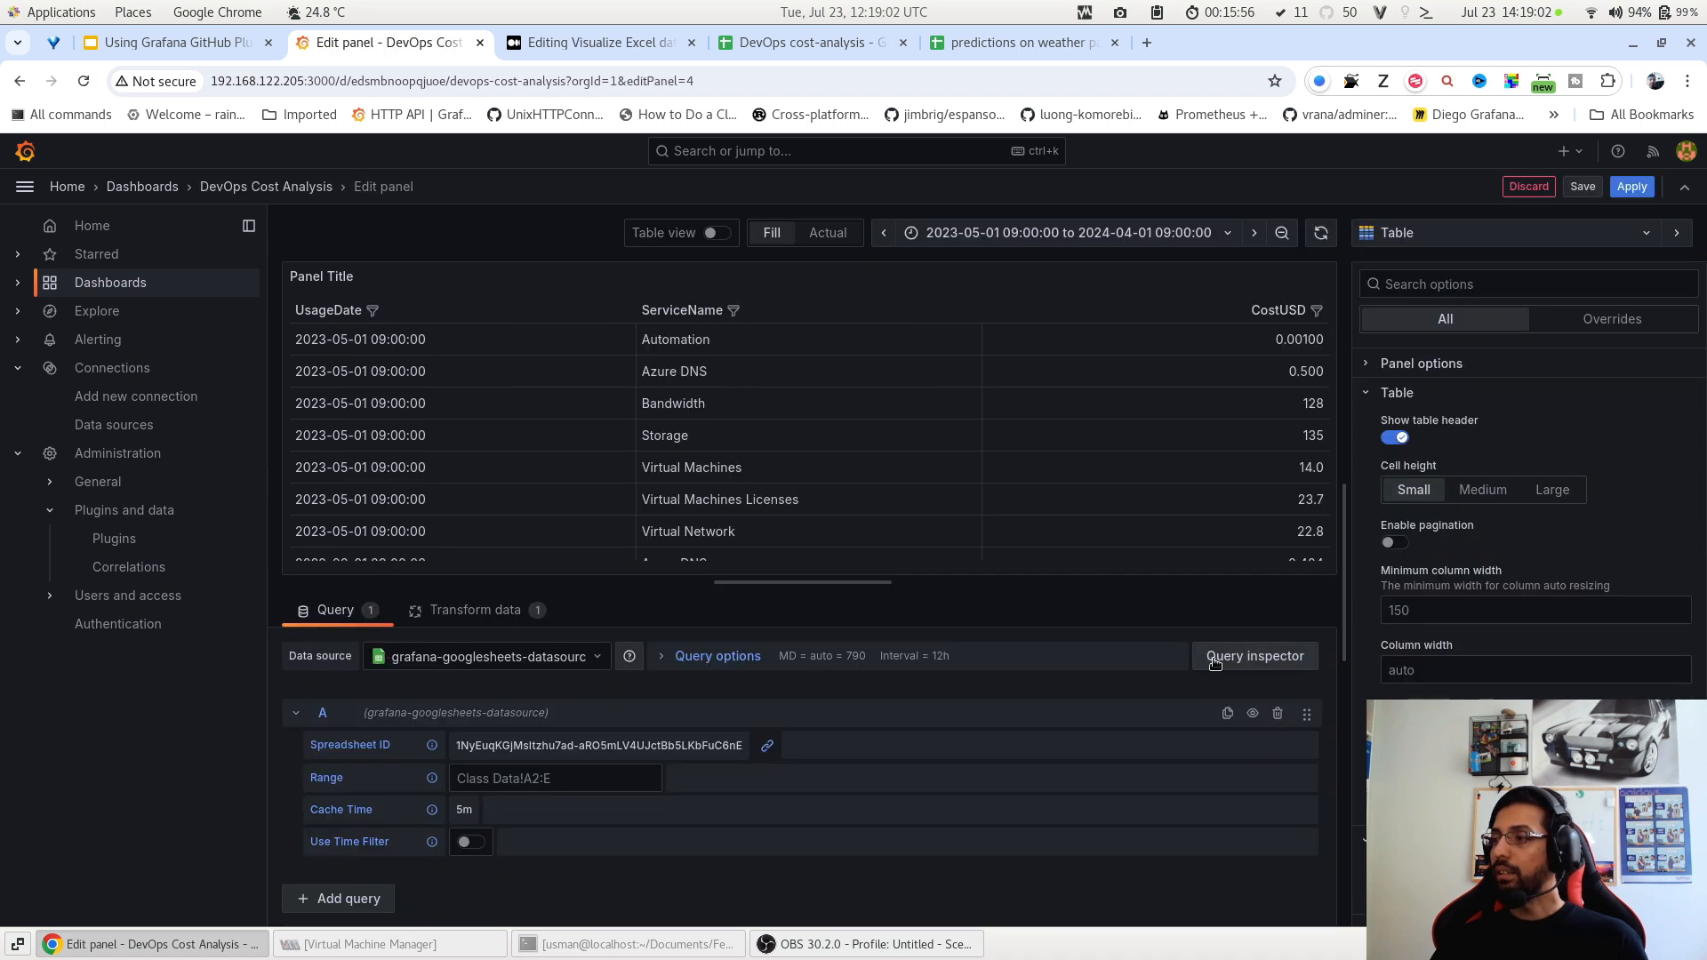
# Add a Group by transformation to the copied table's data.
pyautogui.click(513, 614)
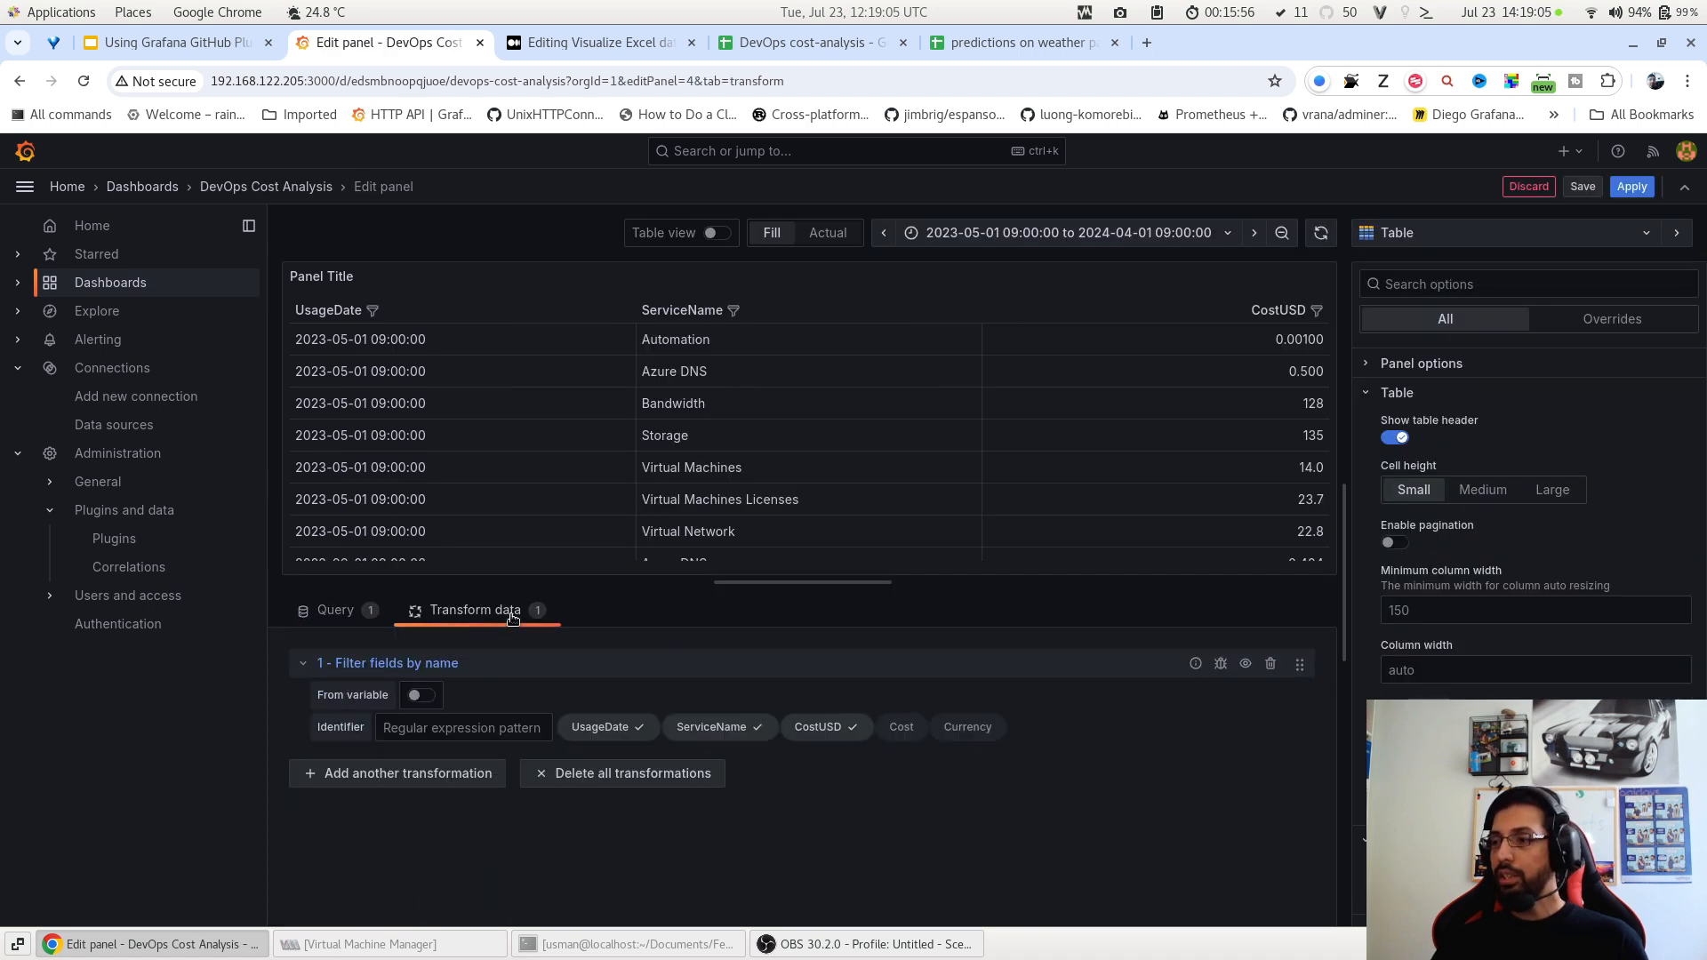
pyautogui.click(413, 775)
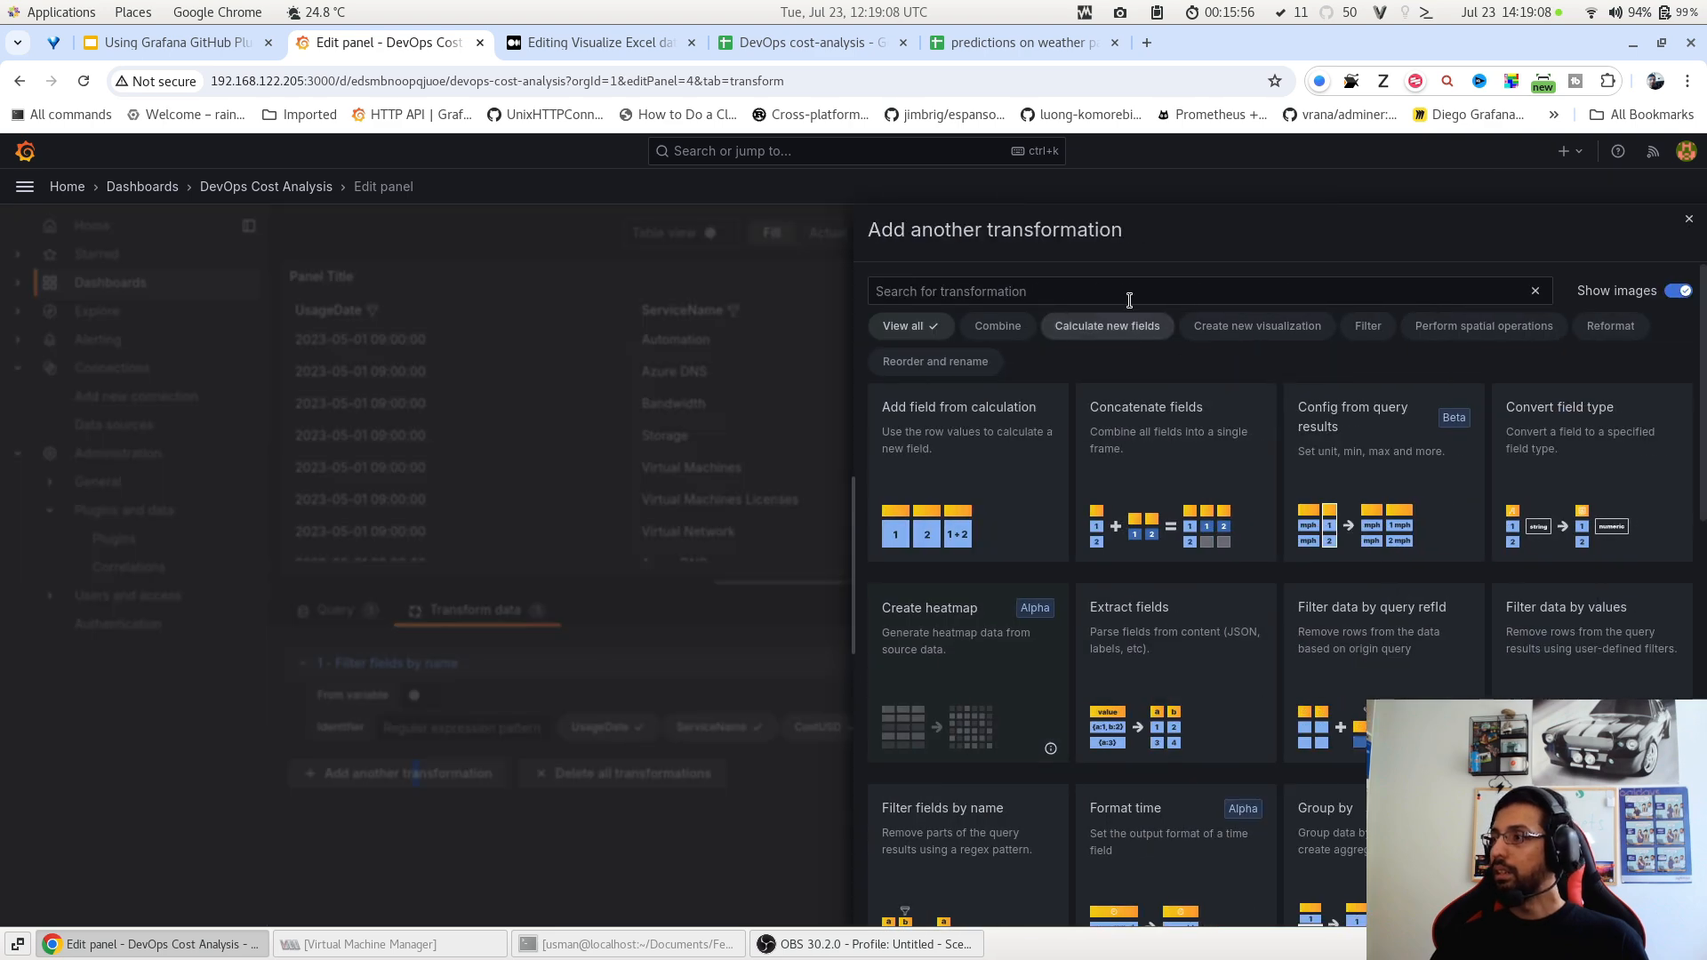
pyautogui.write('gro')
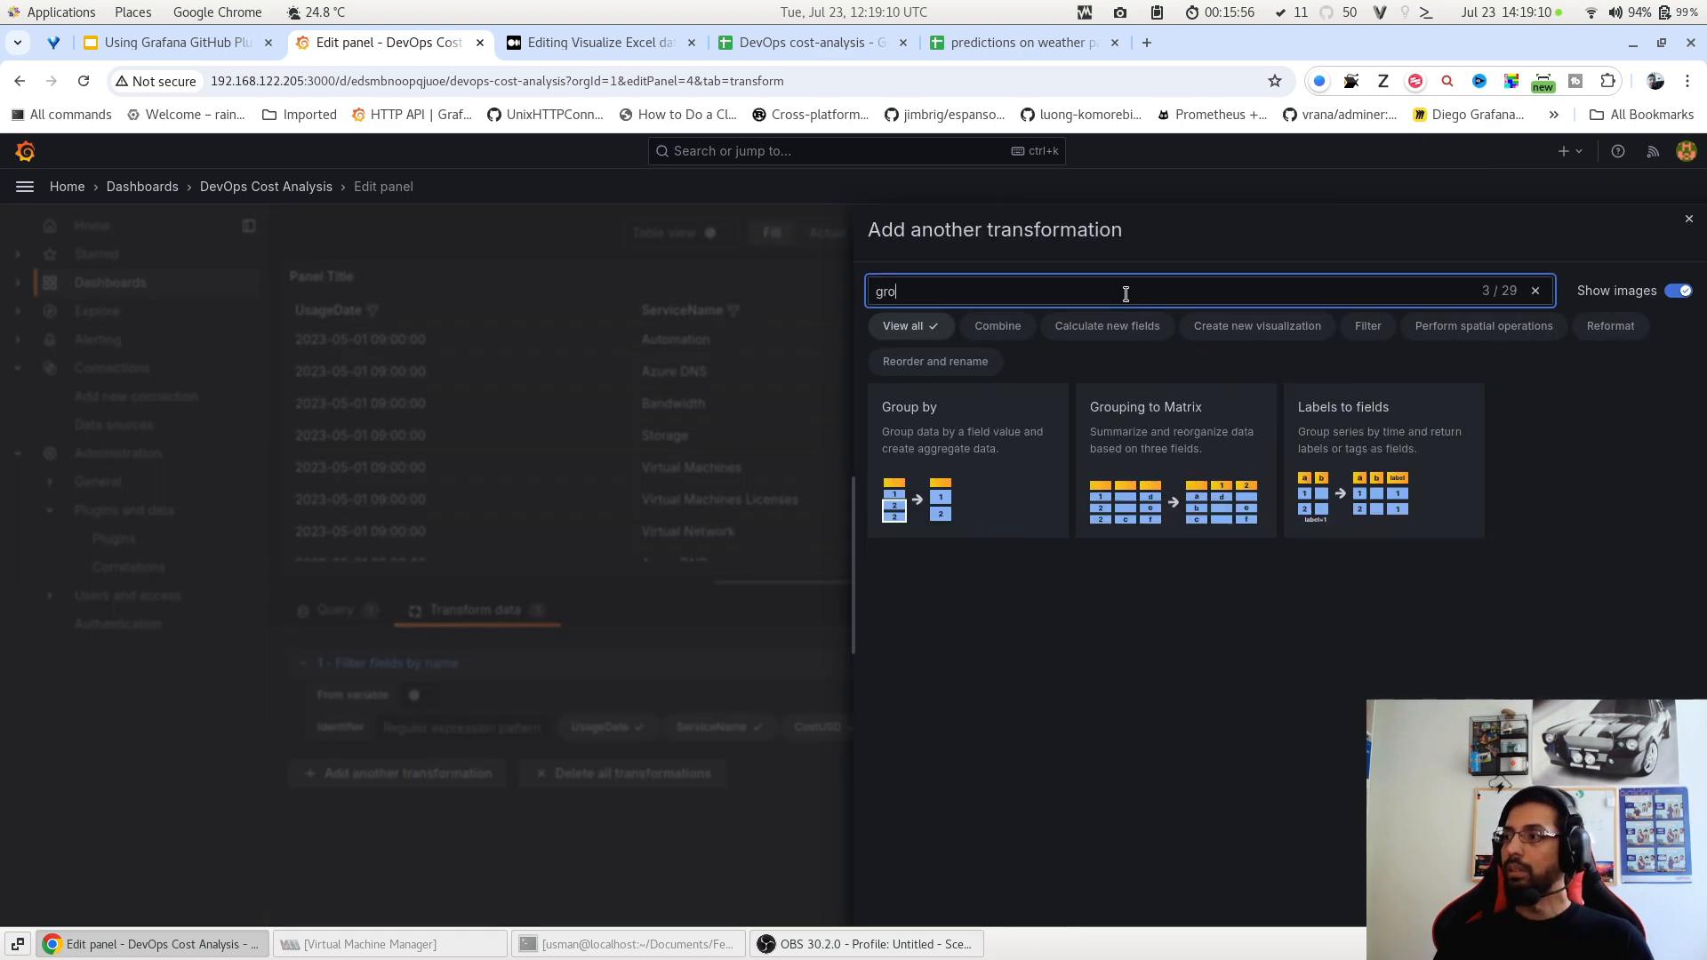
pyautogui.click(934, 442)
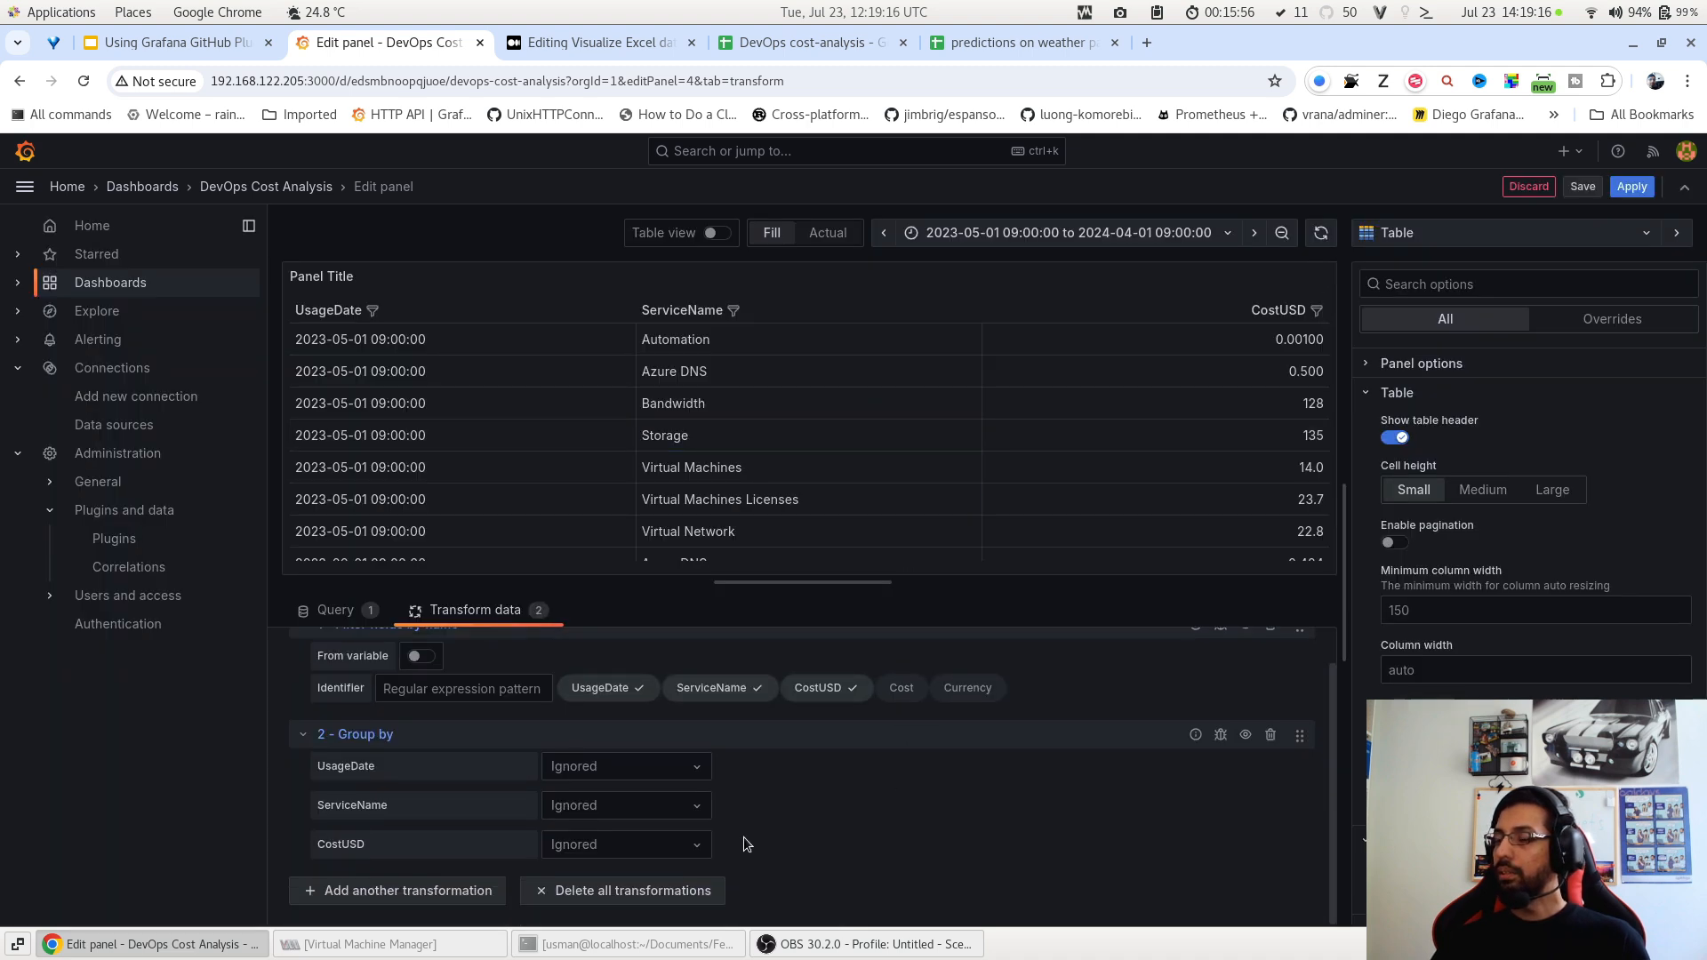
# Group rows by ServiceName and calculate the Total of CostUSD for each service.
pyautogui.click(613, 810)
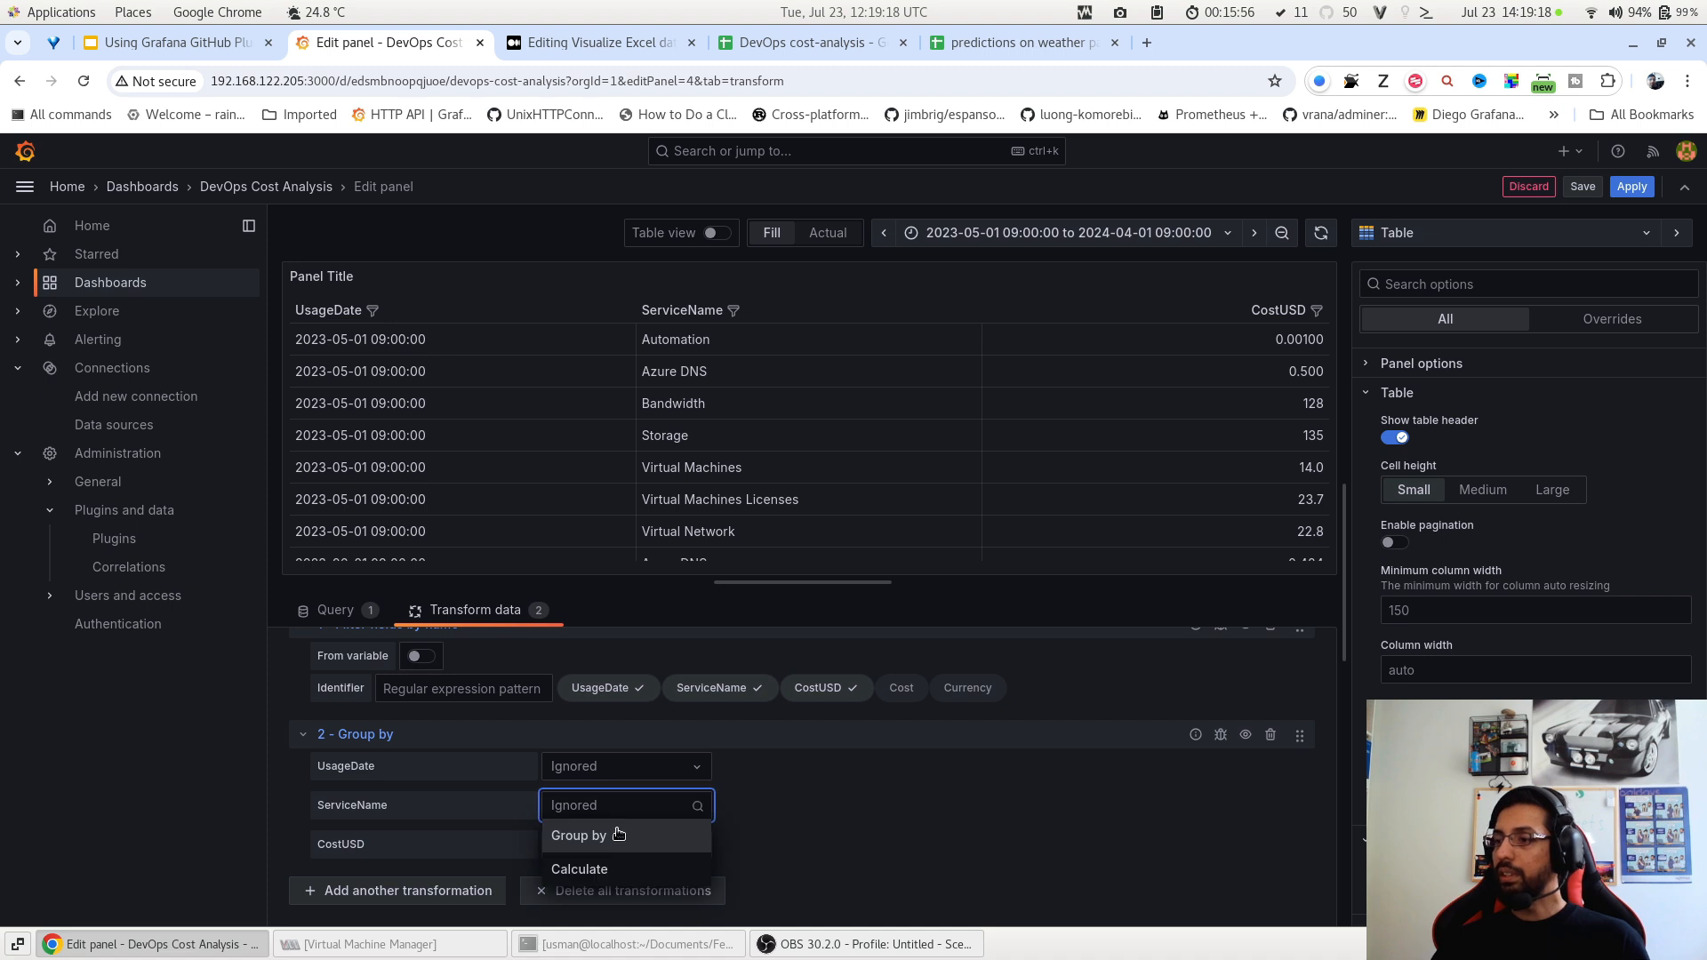
pyautogui.click(626, 840)
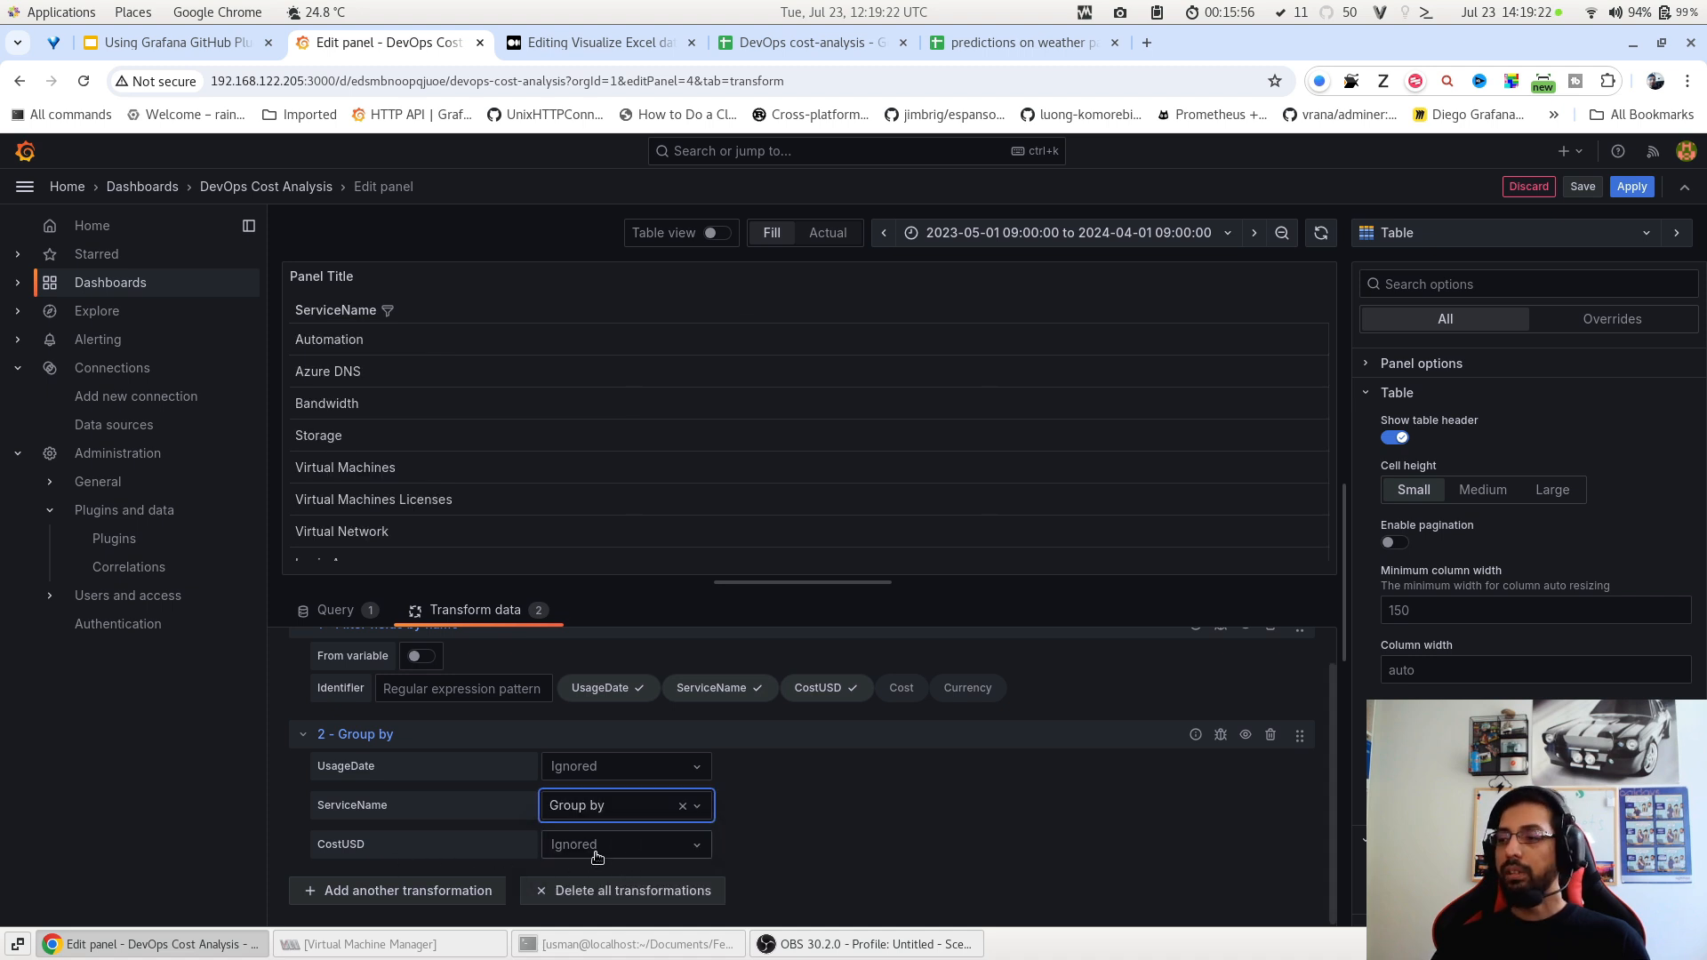
pyautogui.click(597, 855)
pyautogui.click(605, 908)
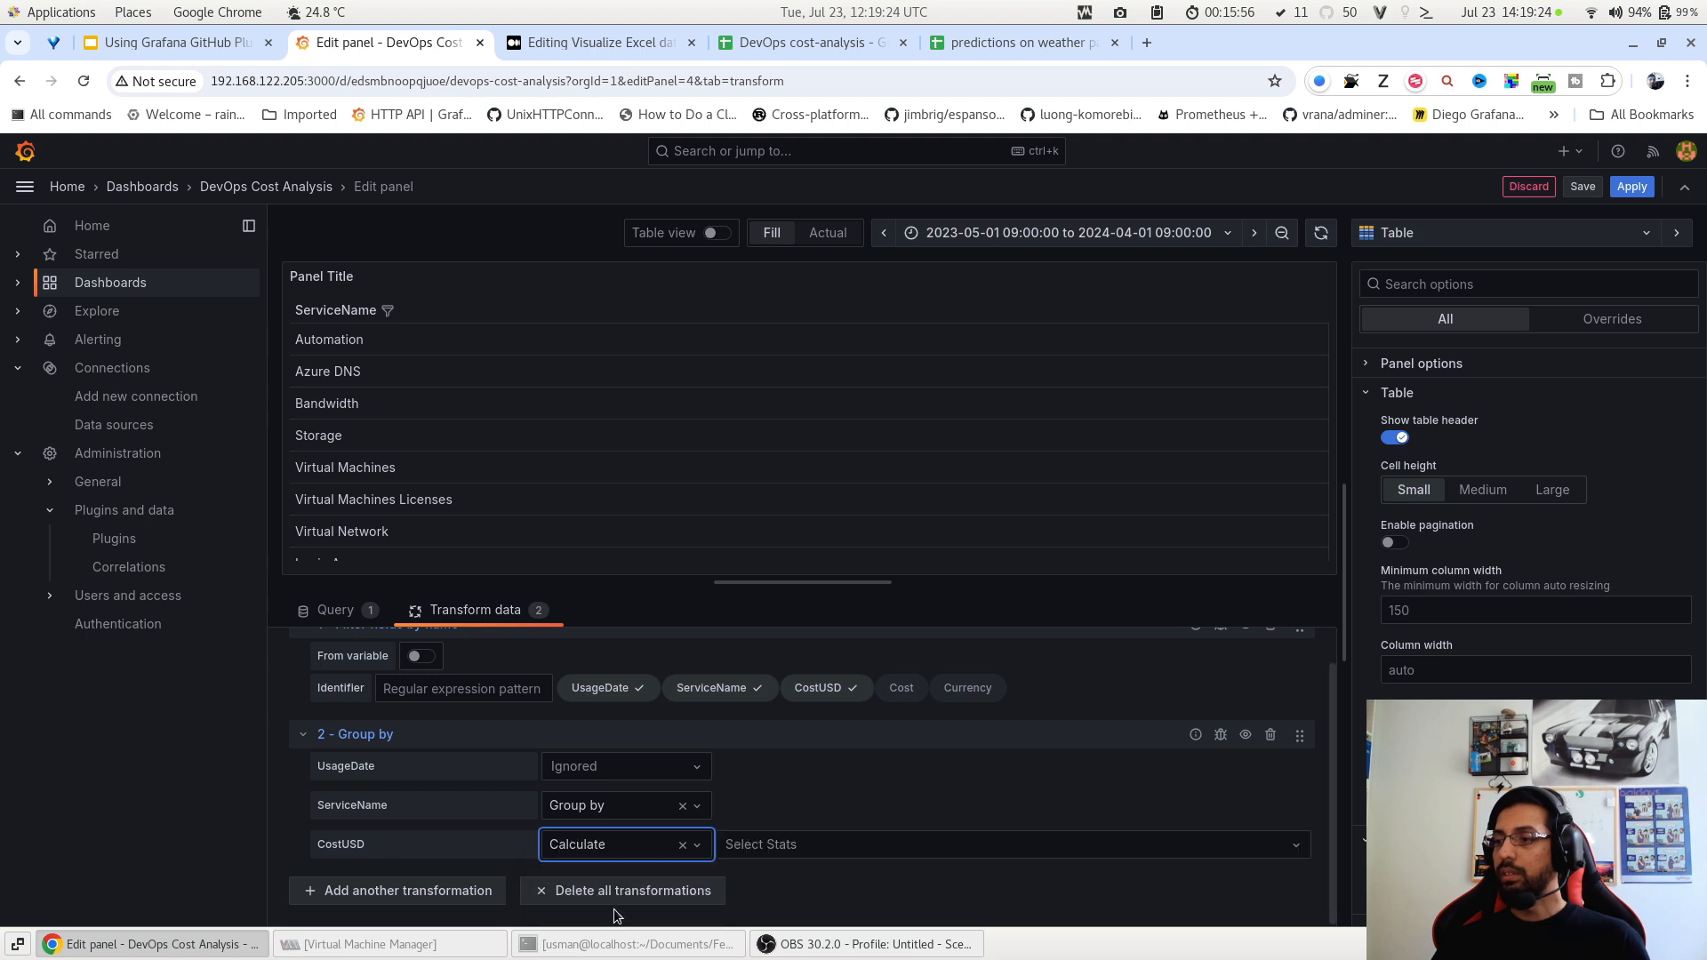
pyautogui.click(779, 852)
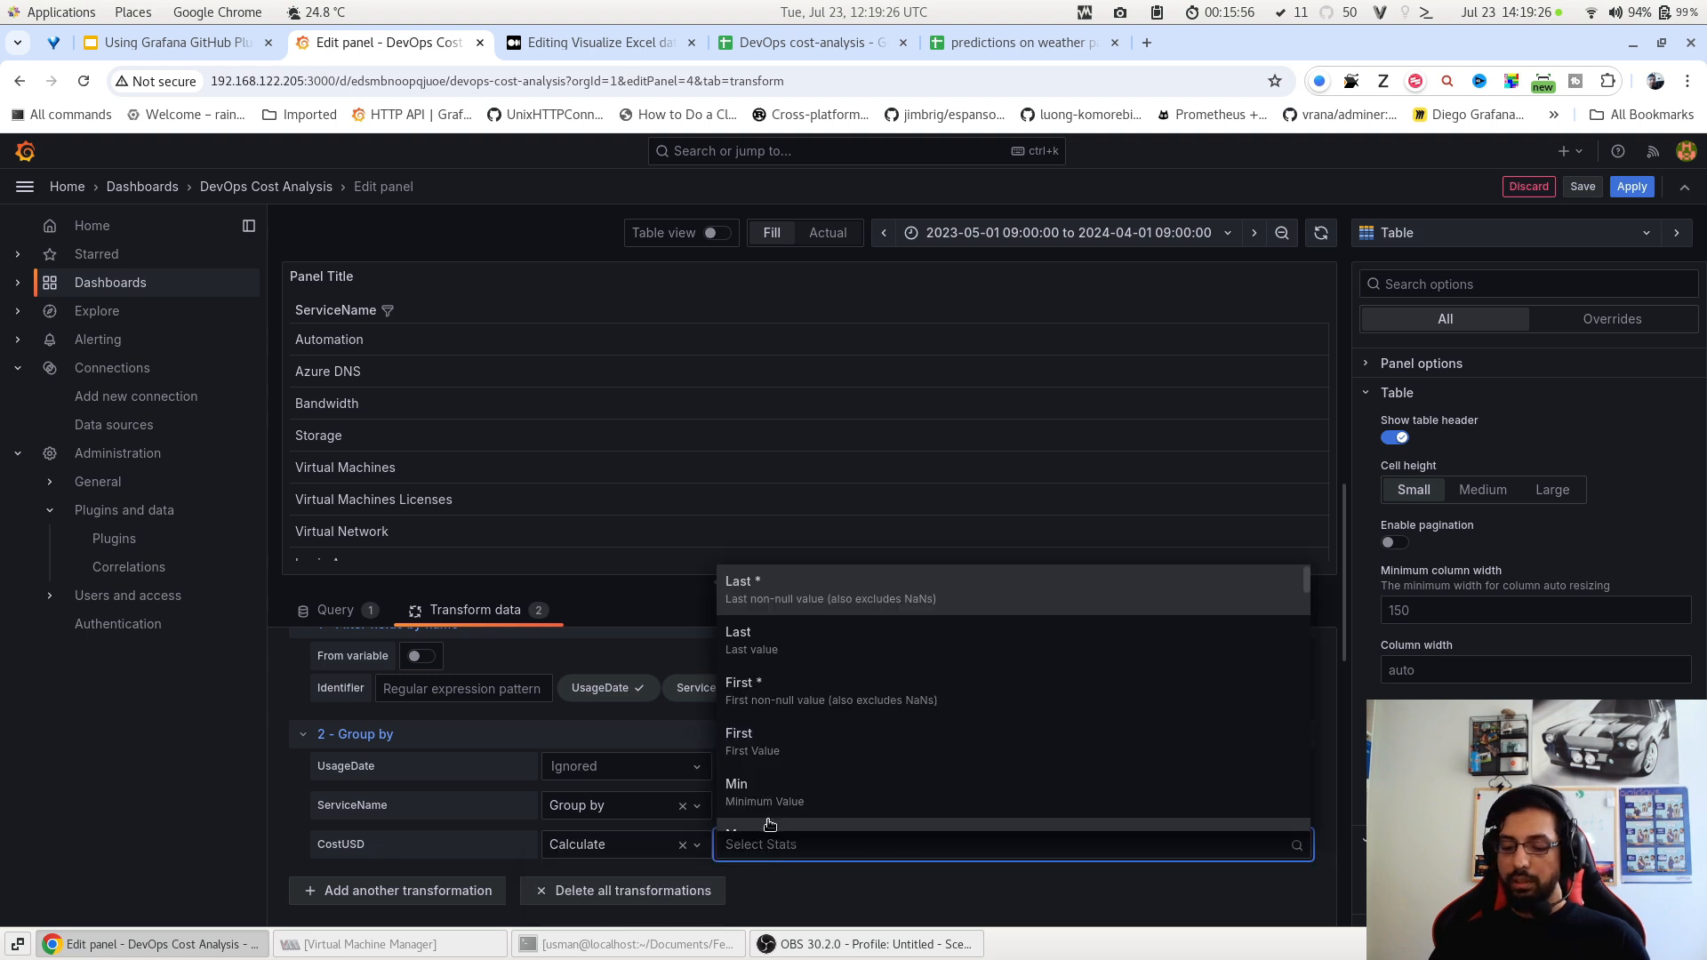
pyautogui.write('tota')
pyautogui.click(772, 818)
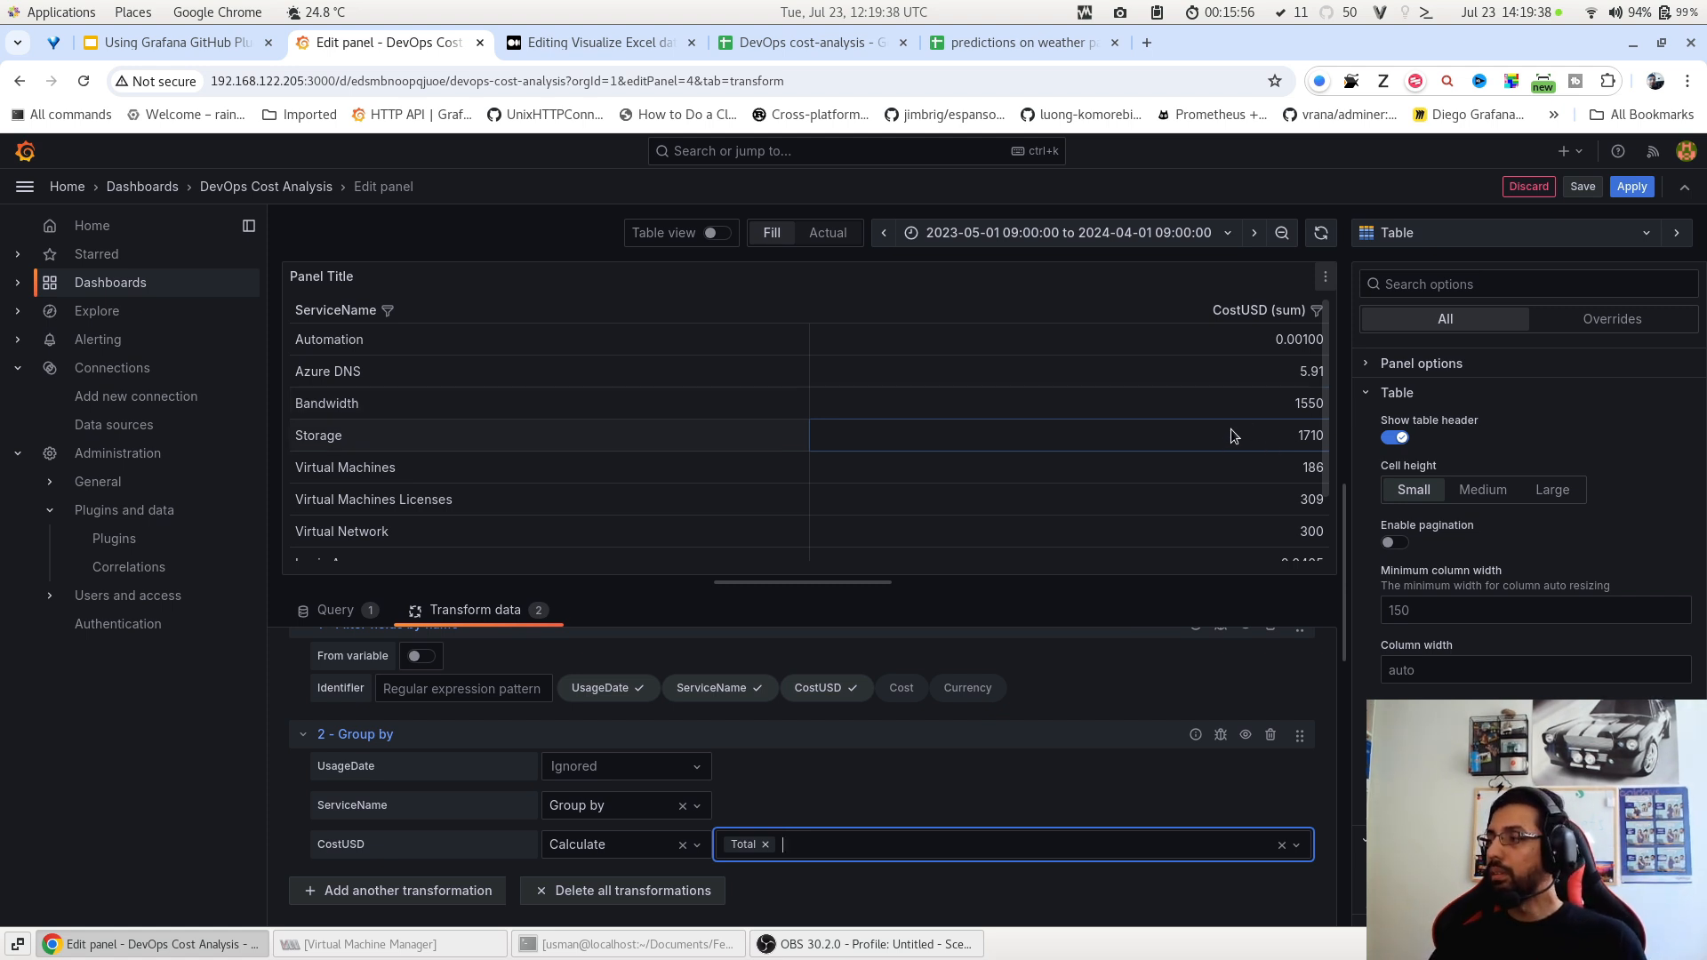
pyautogui.scroll(-2, 1230, 430)
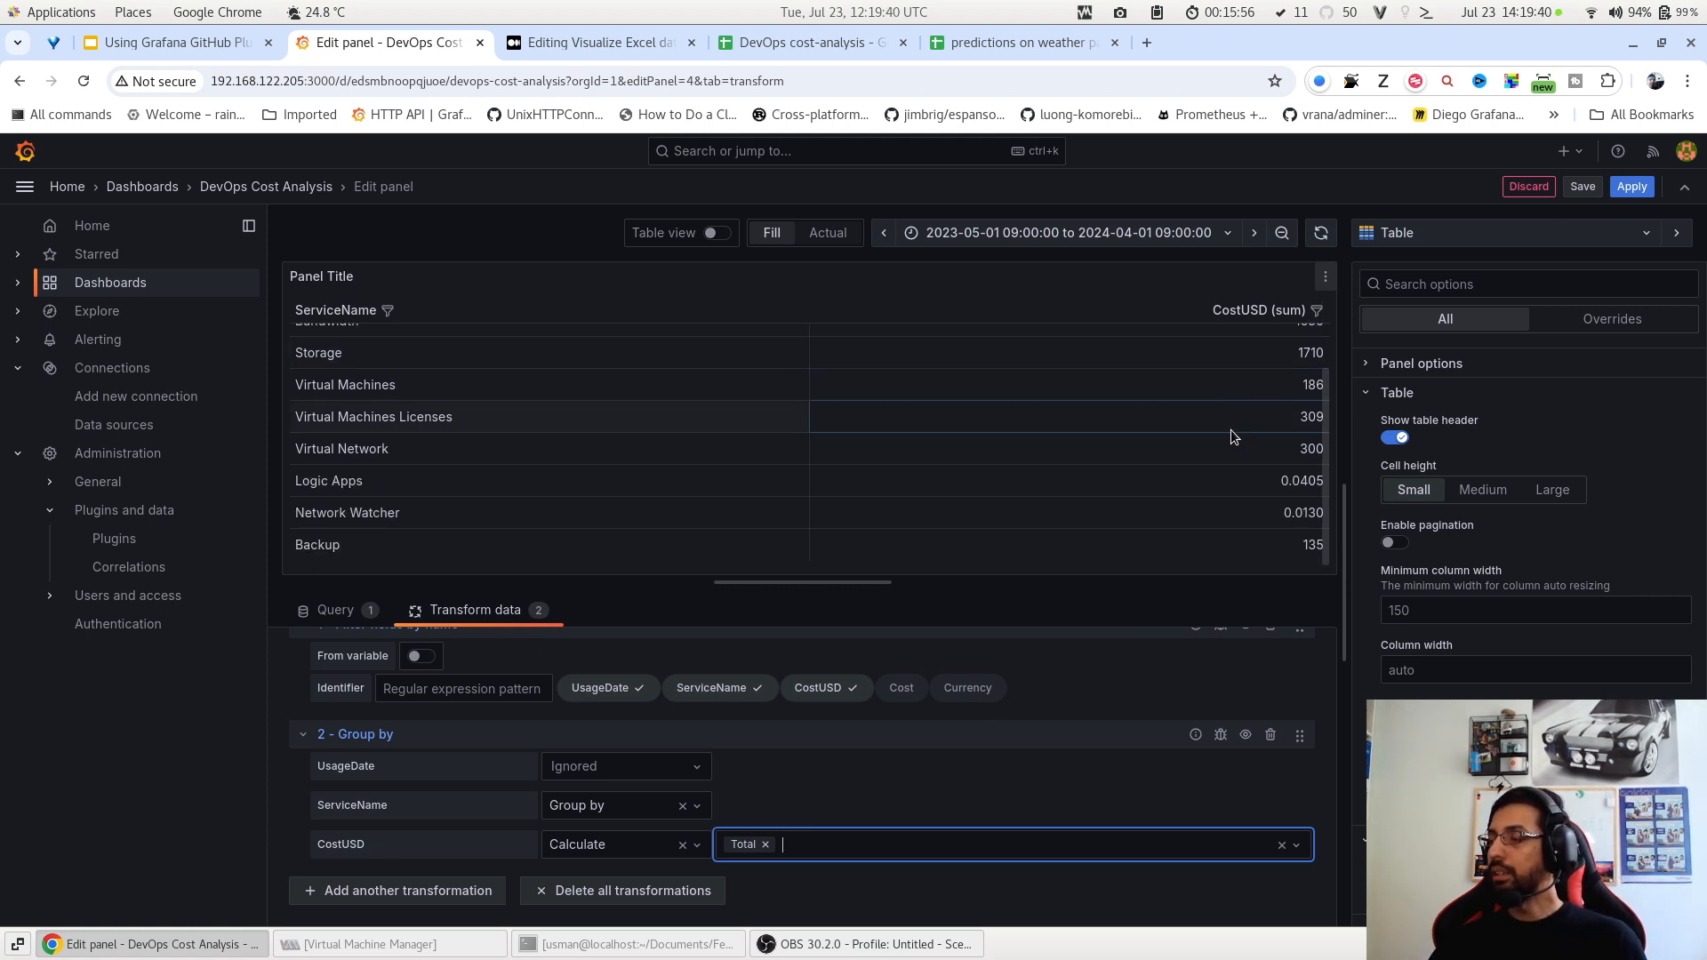
pyautogui.scroll(2, 1231, 430)
pyautogui.click(1521, 234)
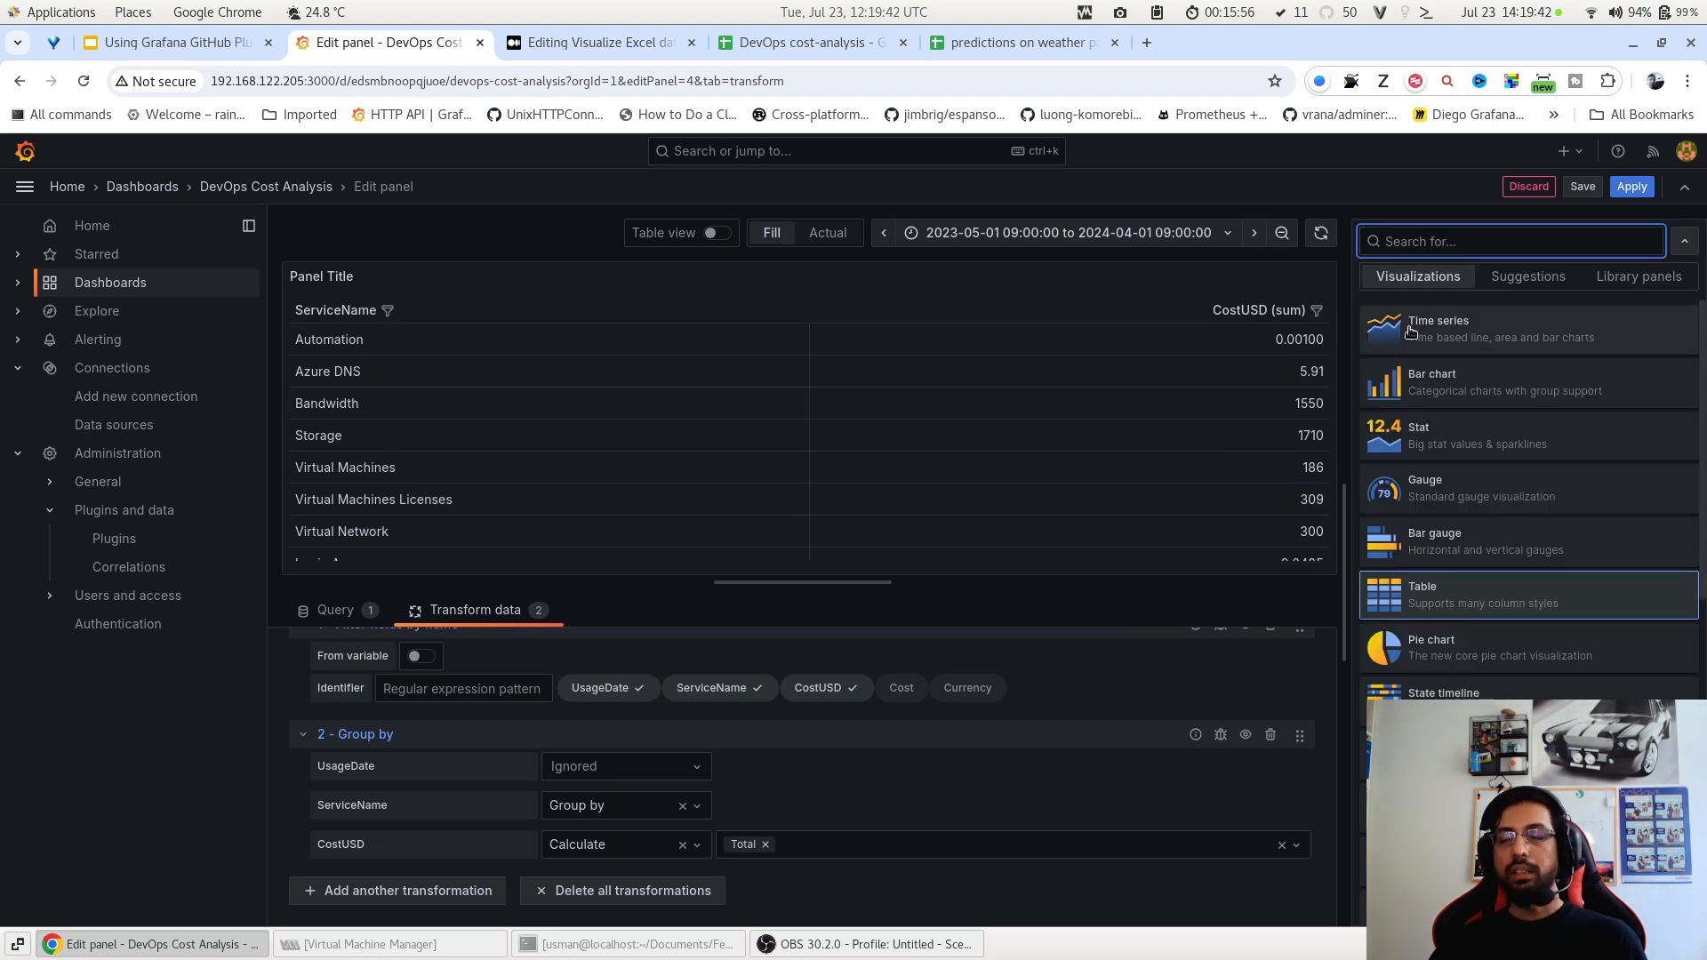
# Switch the per-service totals panel to the suggested horizontal bar chart and apply.
pyautogui.click(1497, 277)
pyautogui.scroll(-2, 1485, 400)
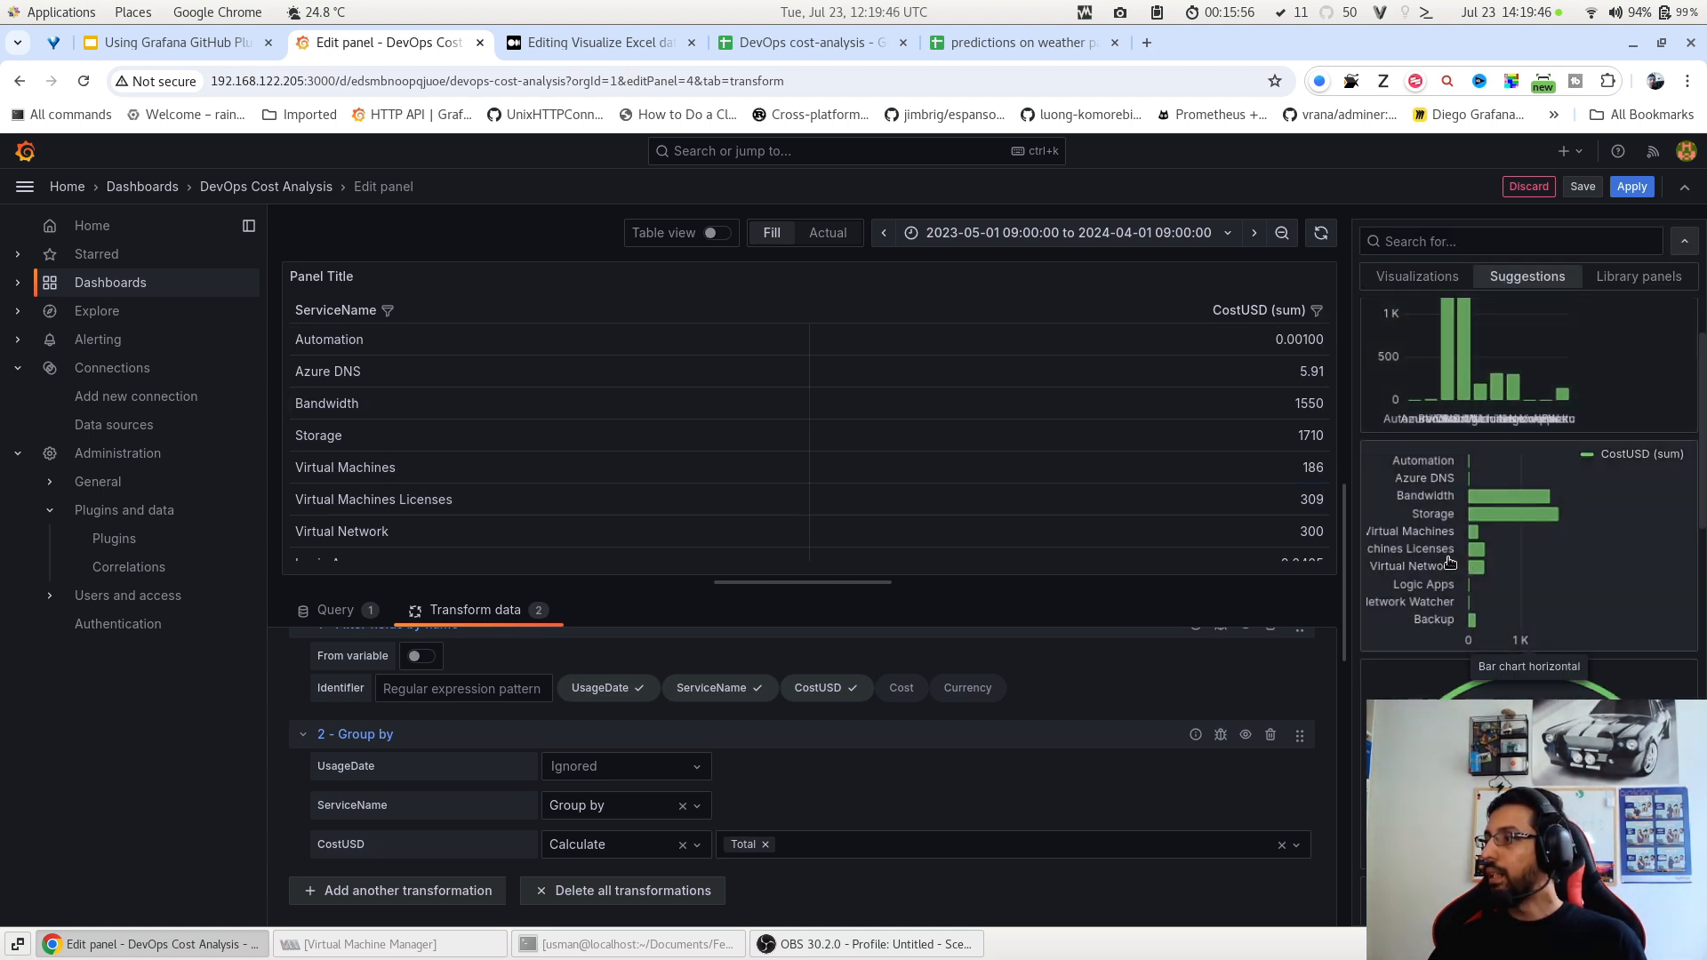
pyautogui.click(1448, 556)
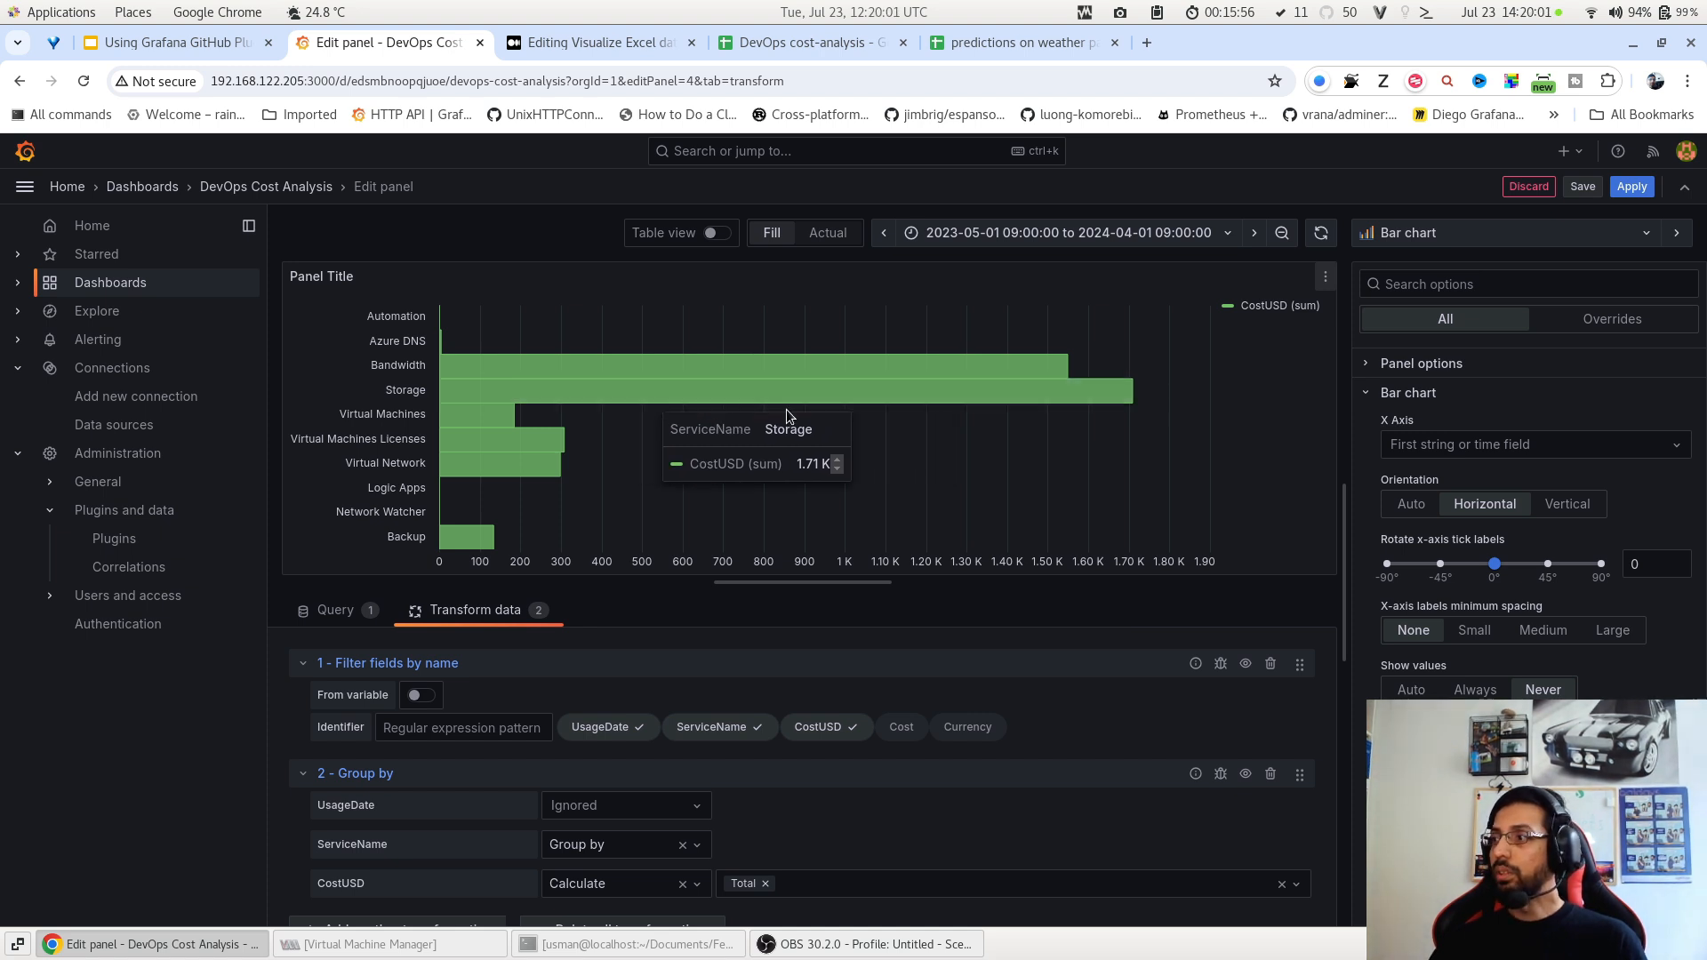
pyautogui.moveTo(901, 401)
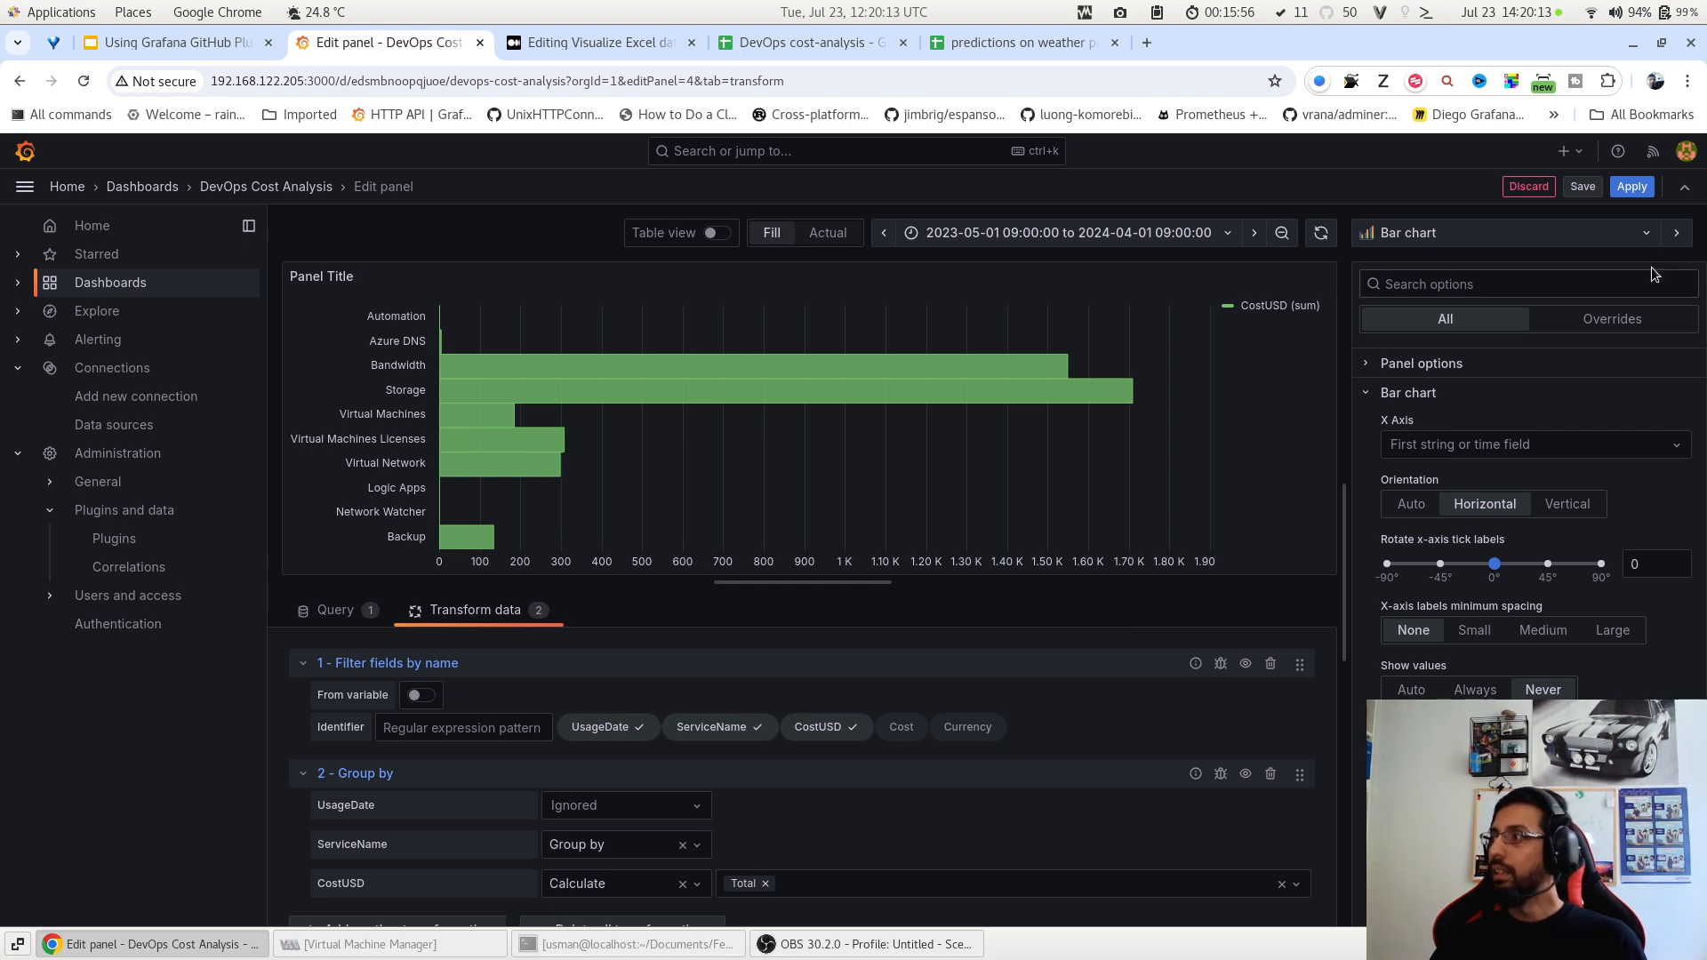
pyautogui.click(1631, 187)
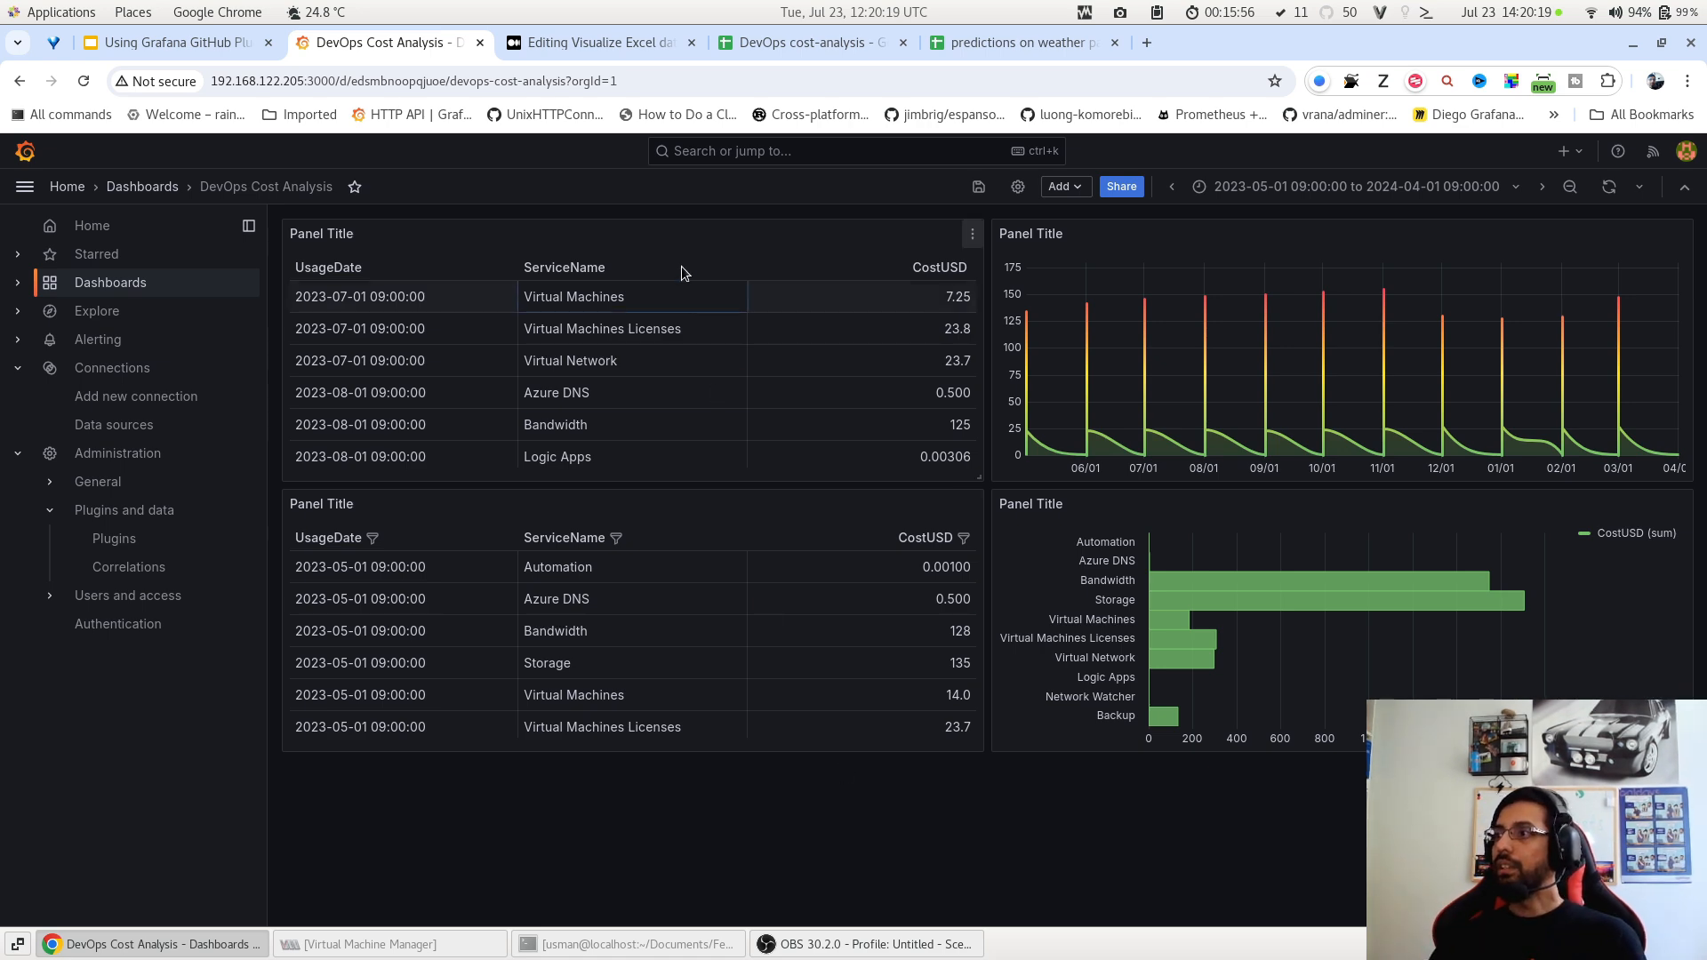
# Check the DevOps cost-analysis spreadsheet, then return to the DevOps Cost Analysis dashboard.
pyautogui.click(775, 42)
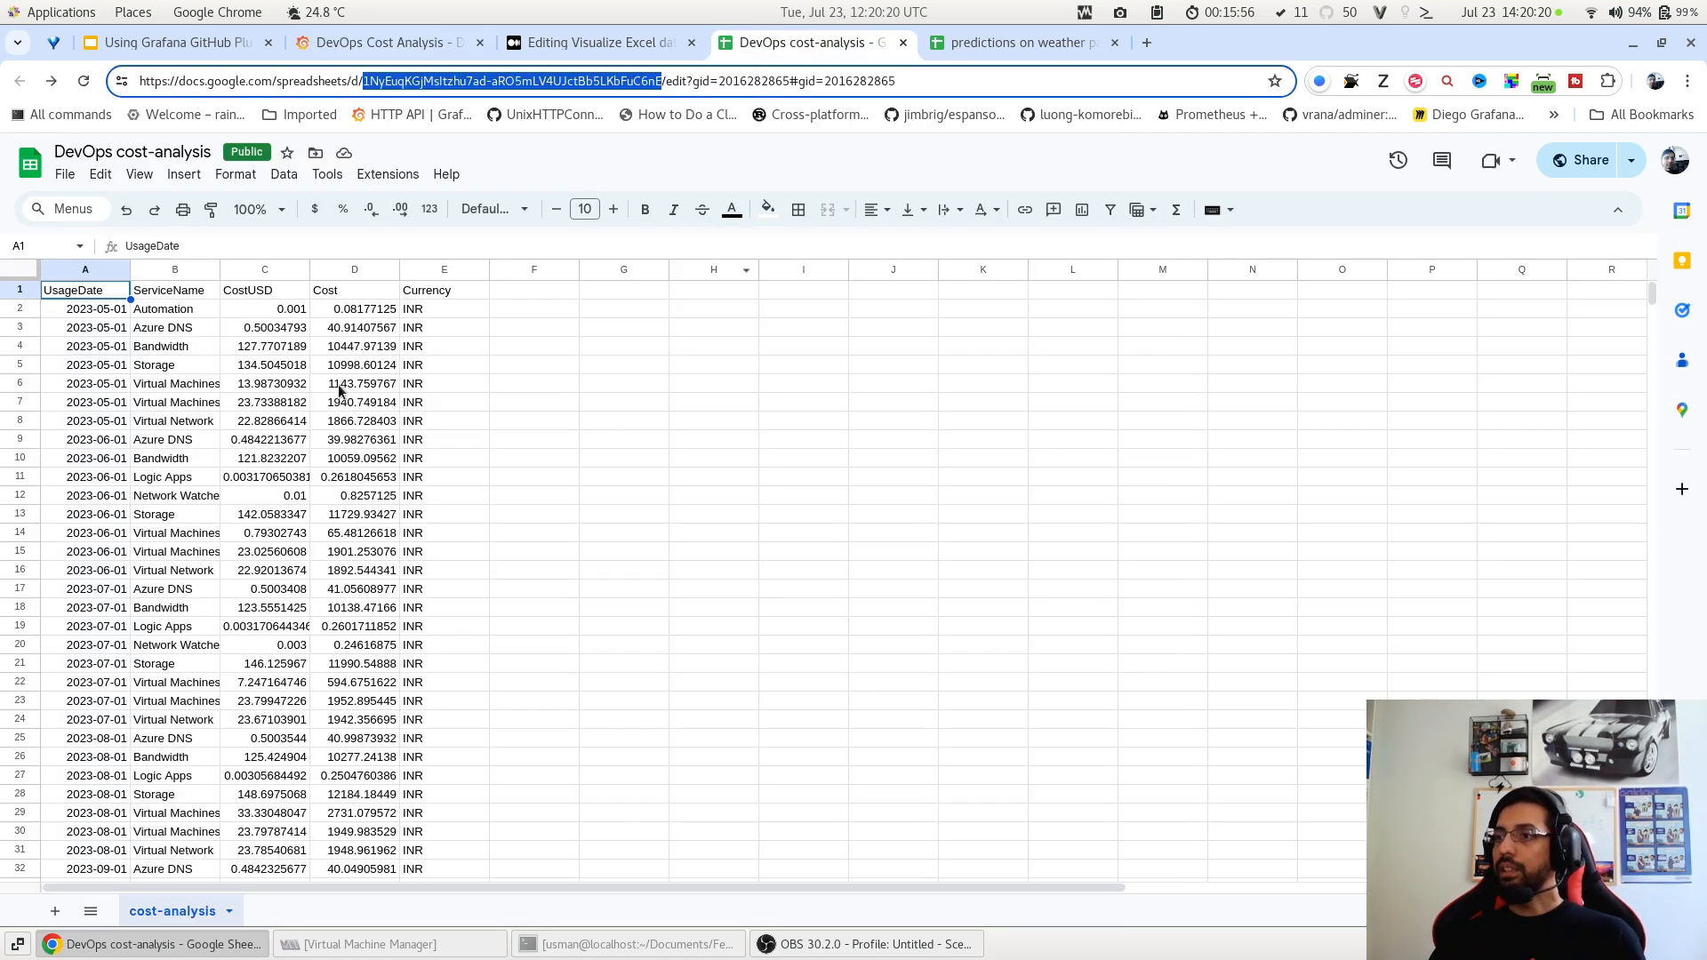
pyautogui.click(382, 45)
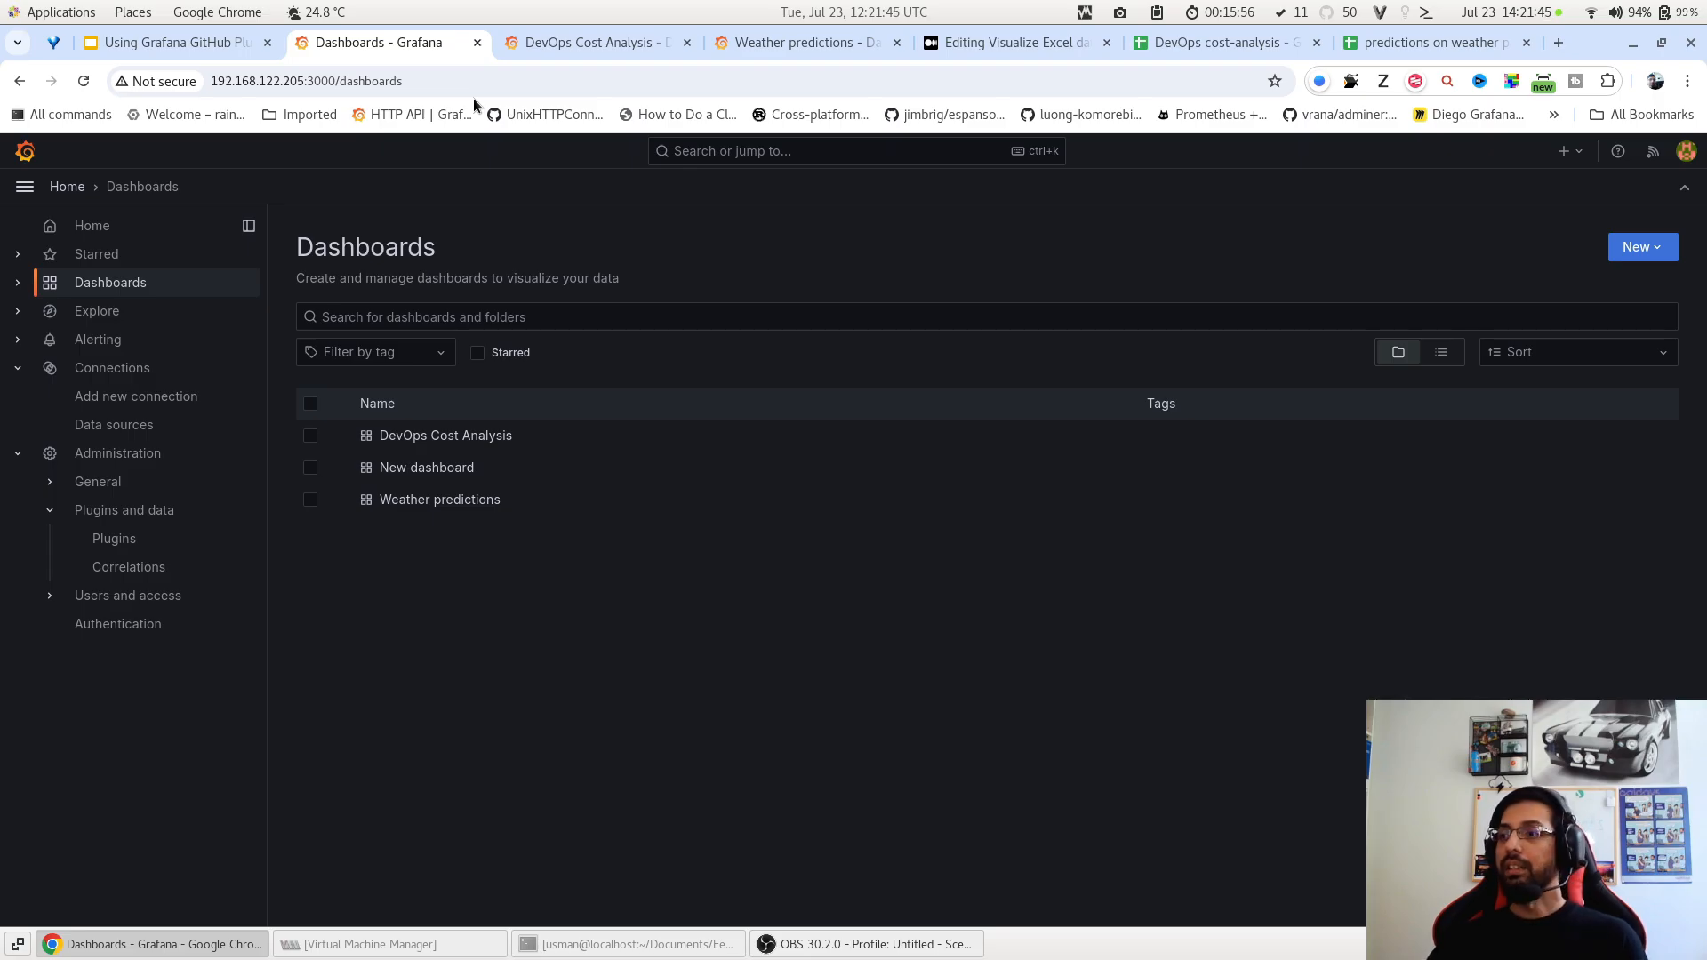
# Compare the Weather predictions and DevOps dashboards with their spreadsheets, ending on Weather predictions.
pyautogui.click(805, 40)
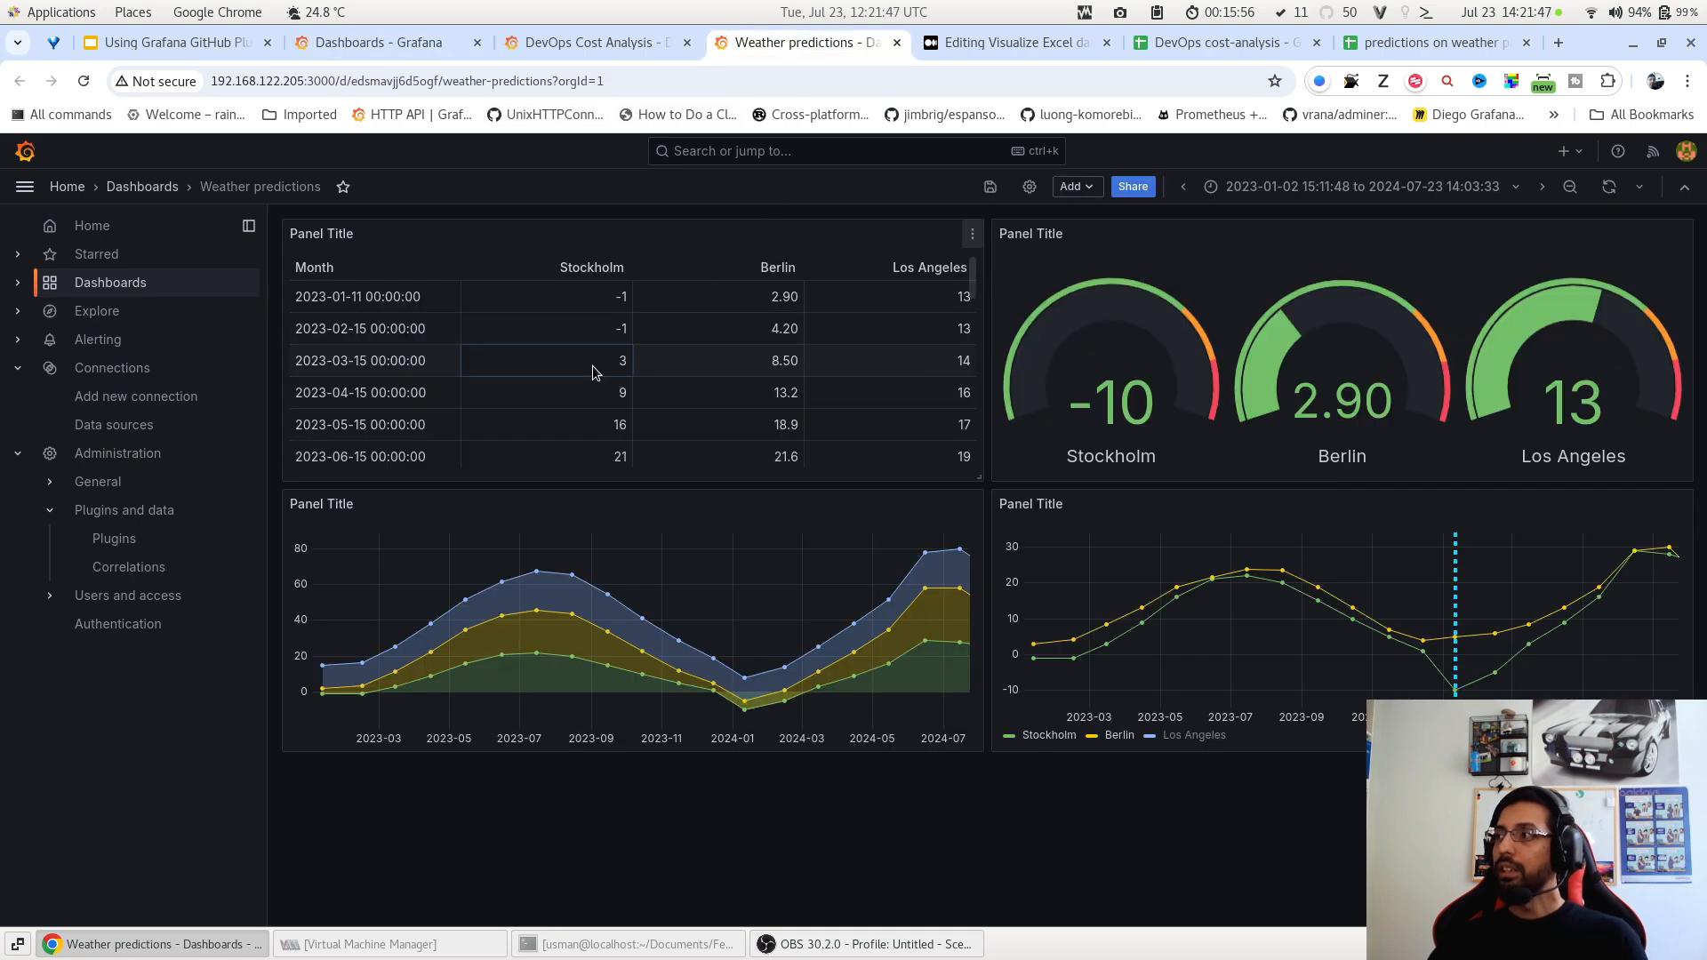
pyautogui.click(1374, 44)
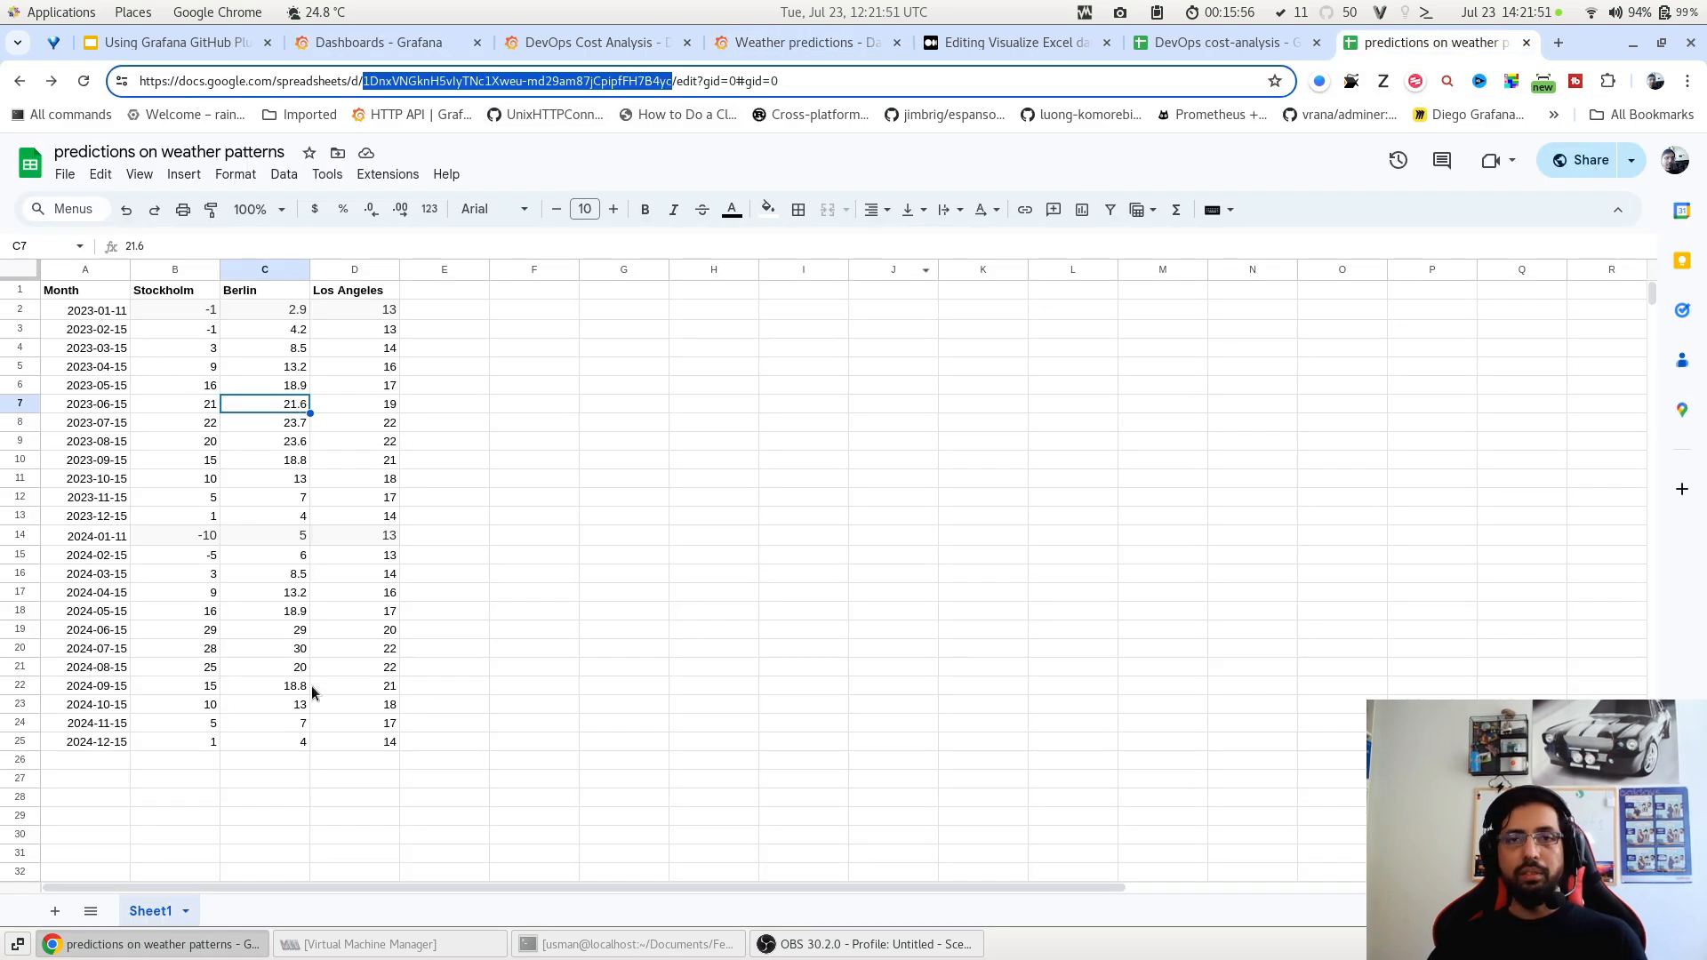
pyautogui.click(801, 43)
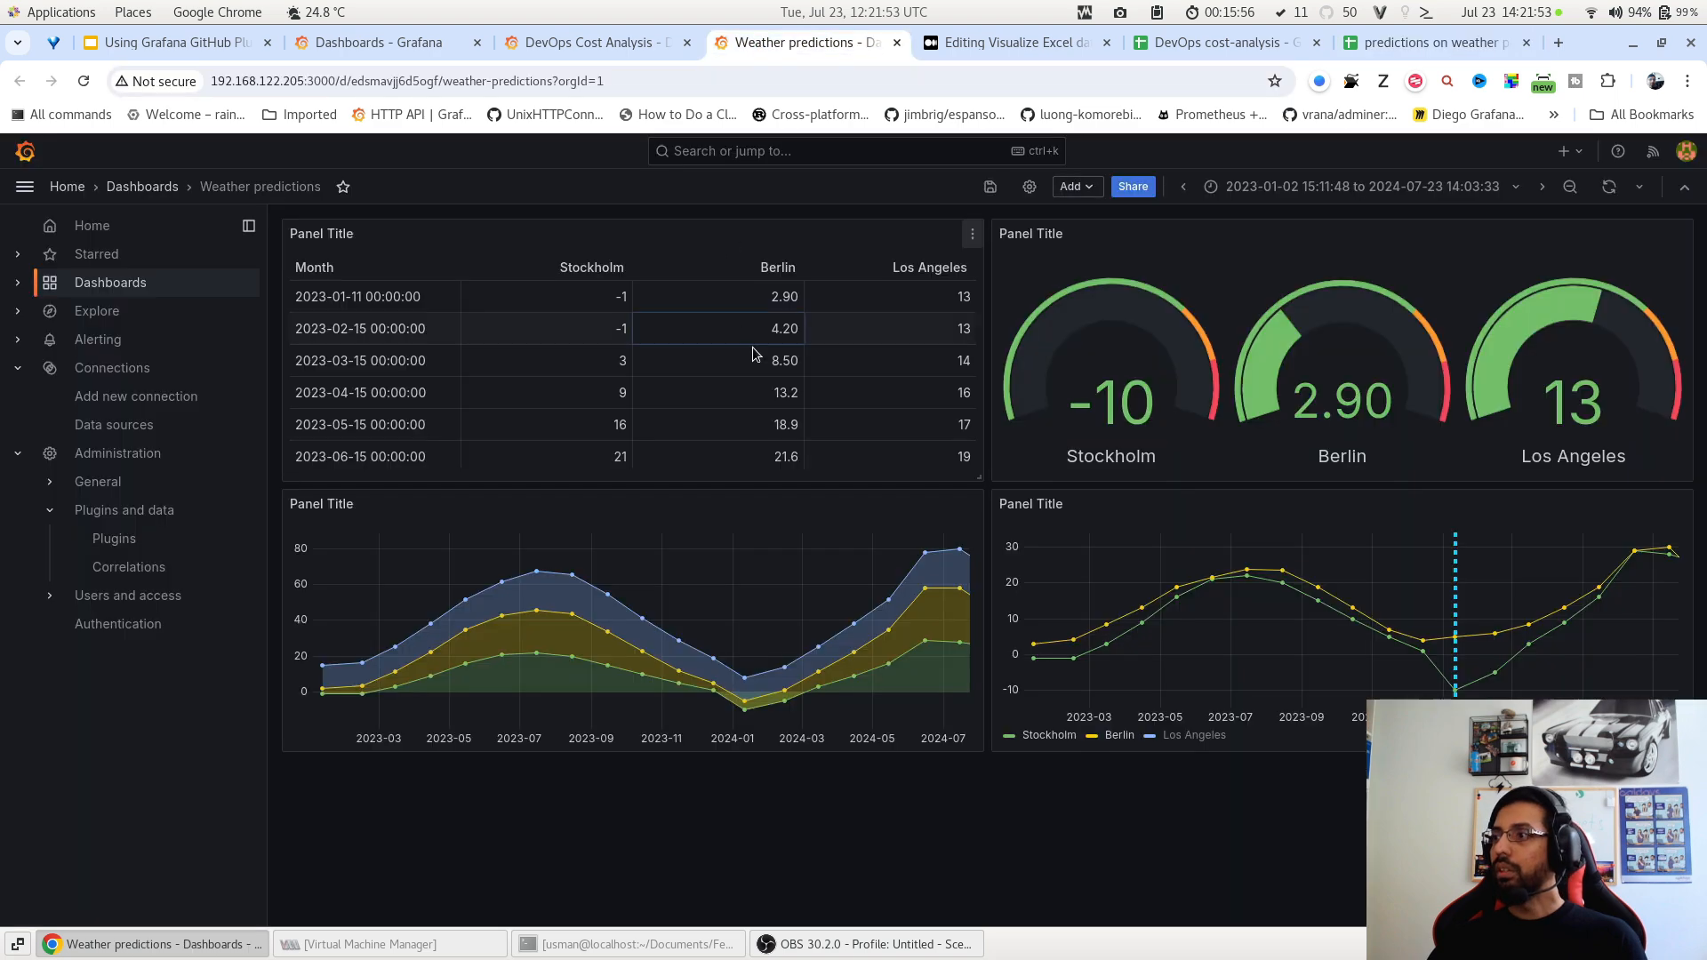
pyautogui.click(1405, 44)
pyautogui.click(800, 43)
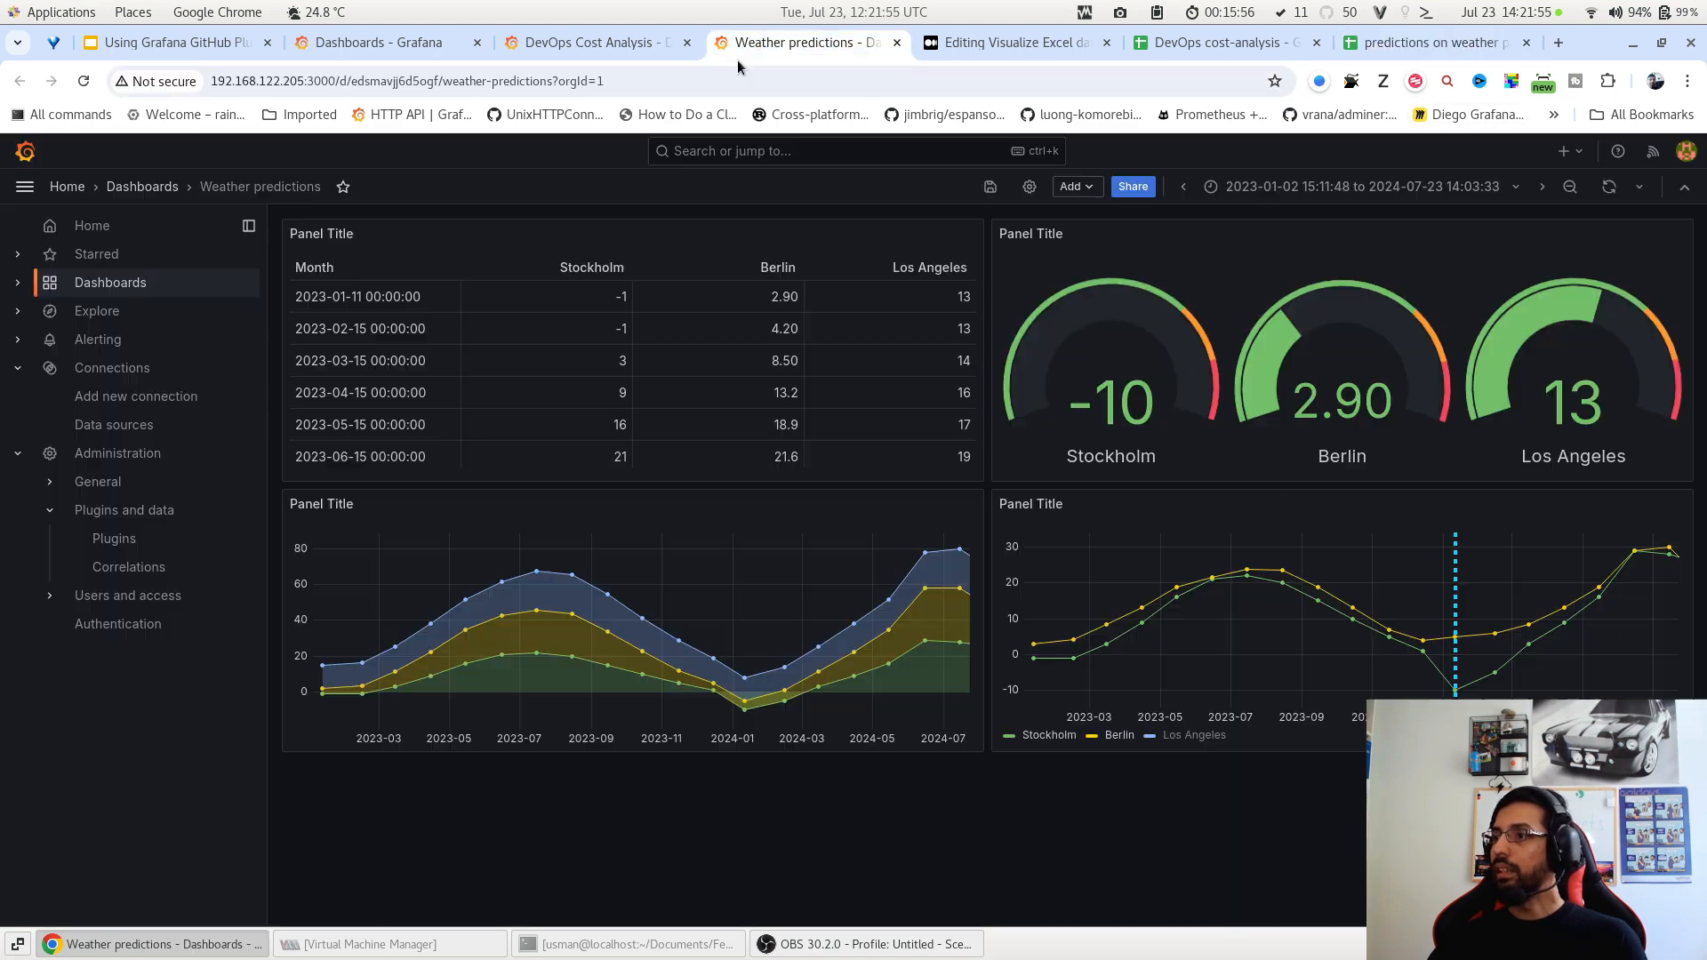
pyautogui.click(1176, 51)
pyautogui.scroll(-1, 238, 396)
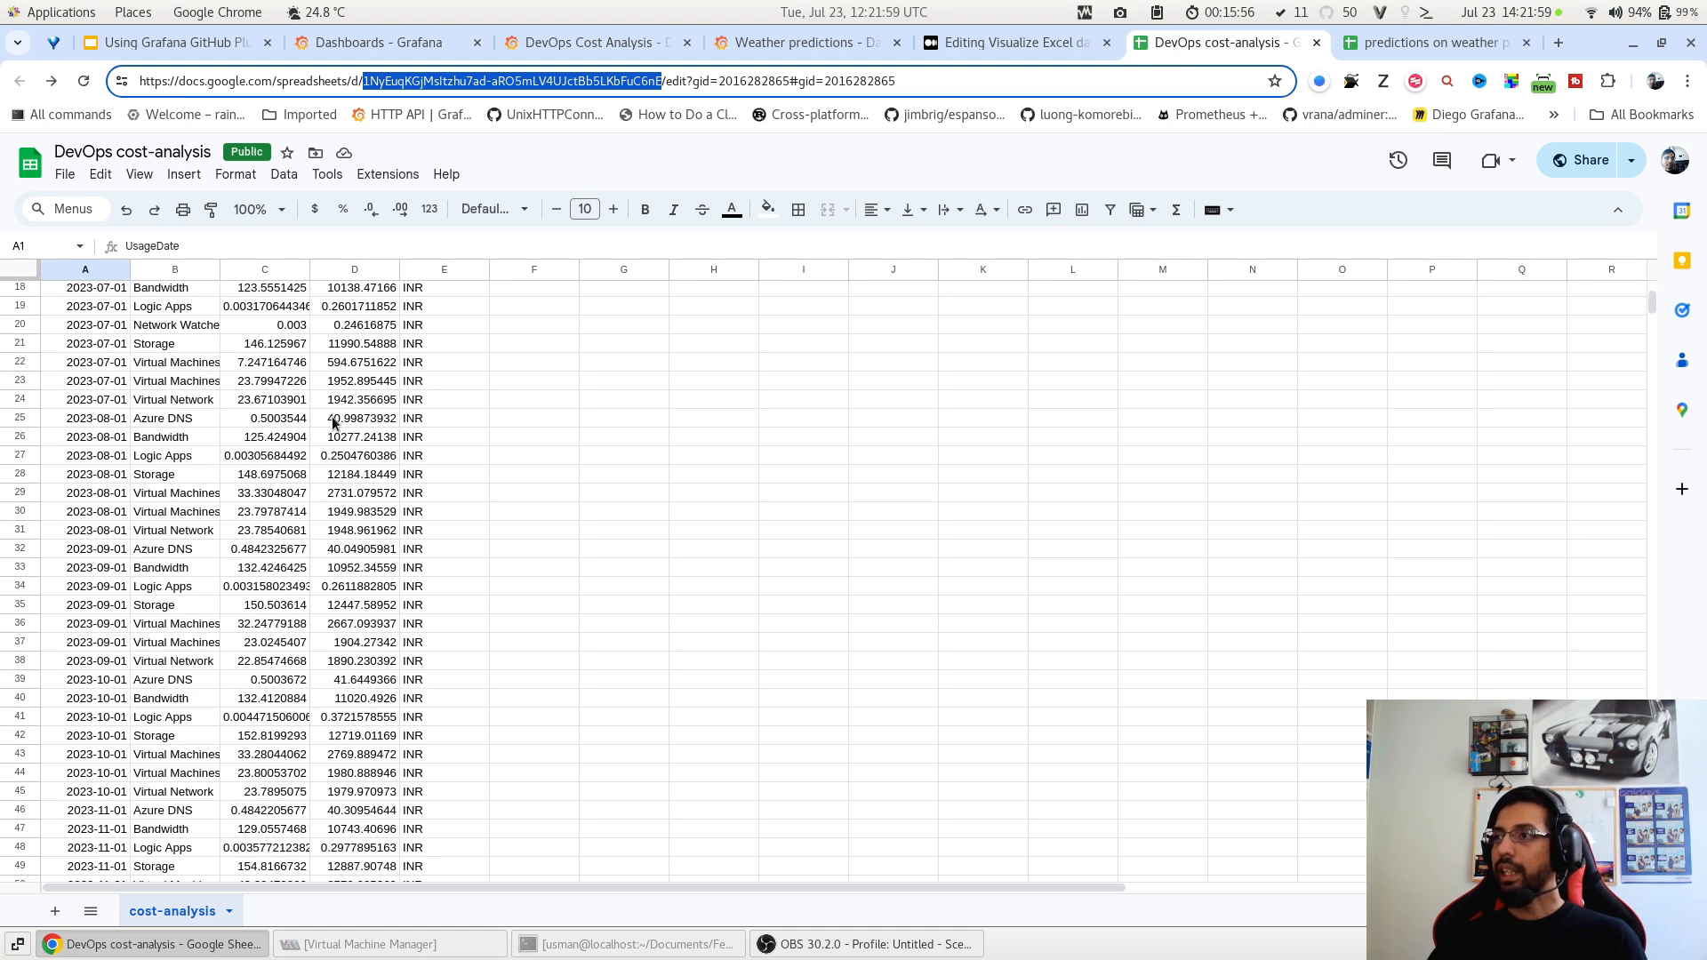
pyautogui.scroll(3, 238, 396)
pyautogui.click(584, 47)
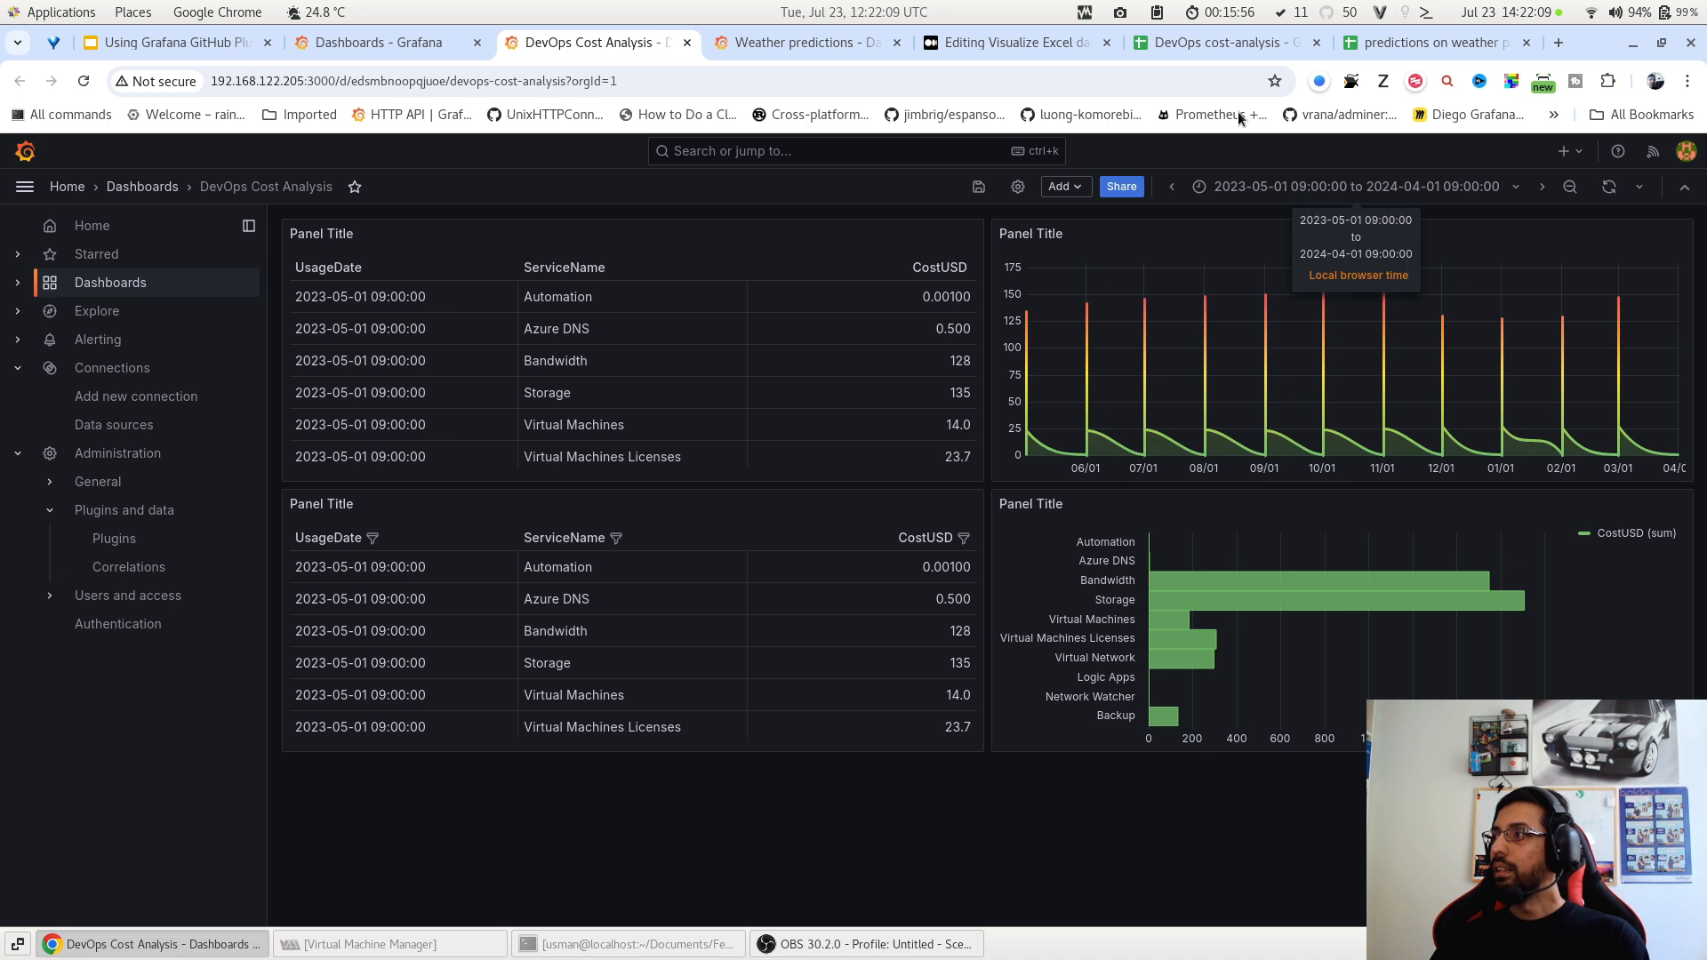
pyautogui.click(814, 45)
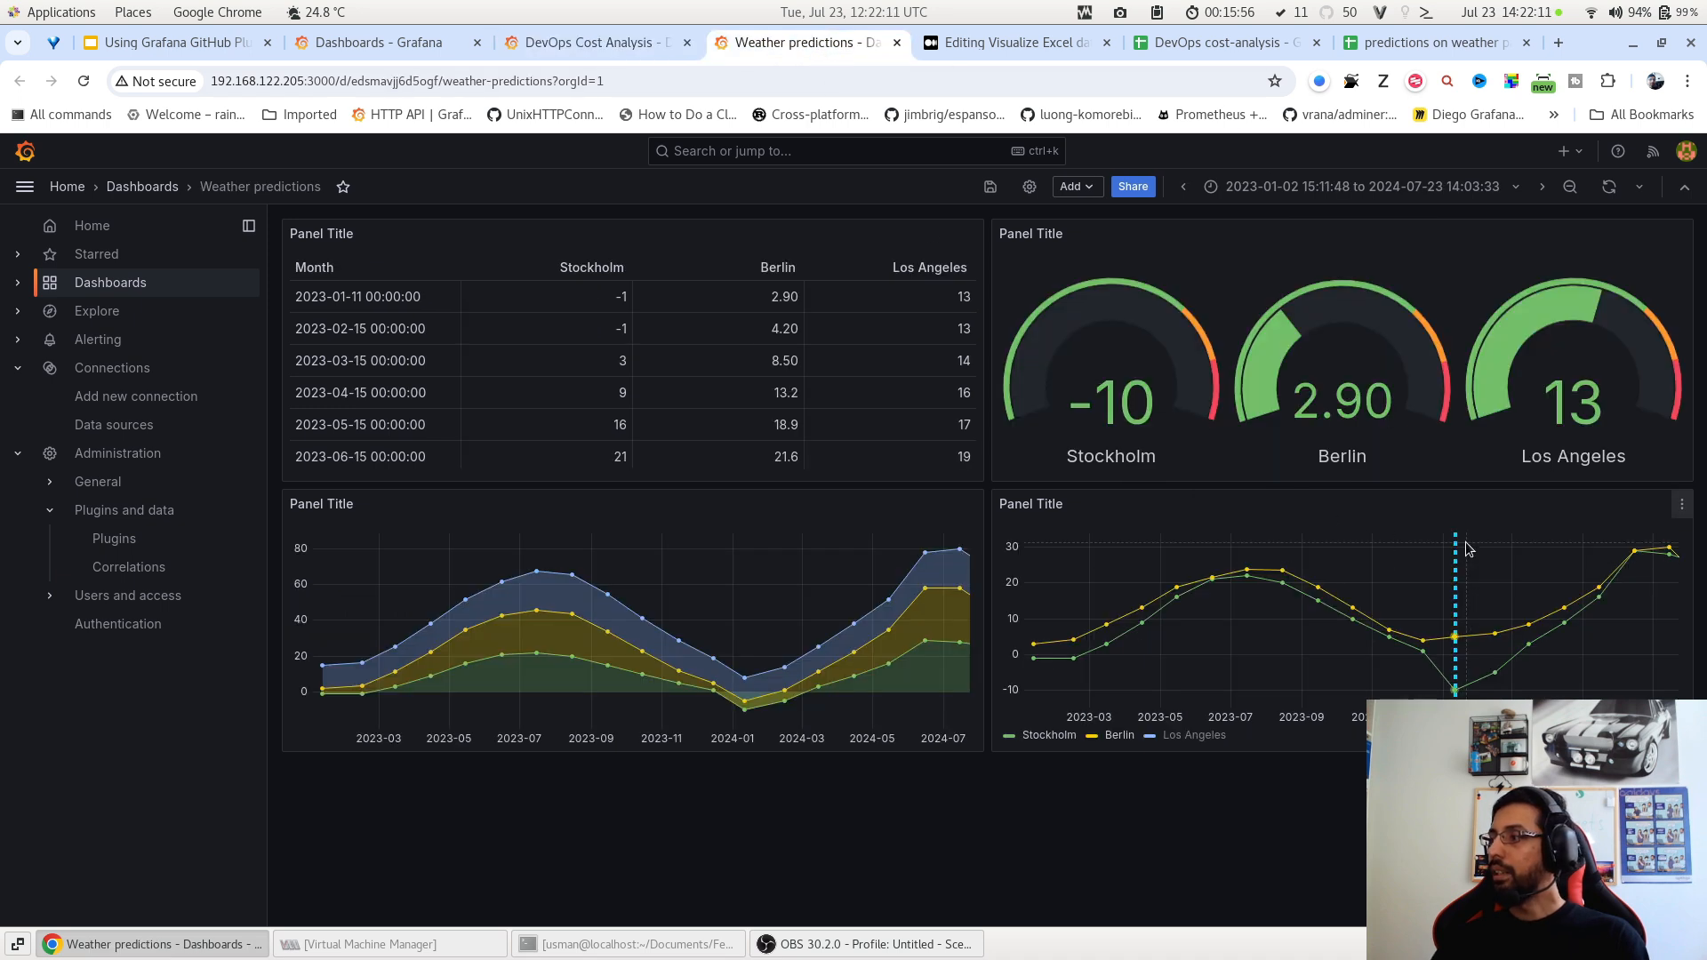